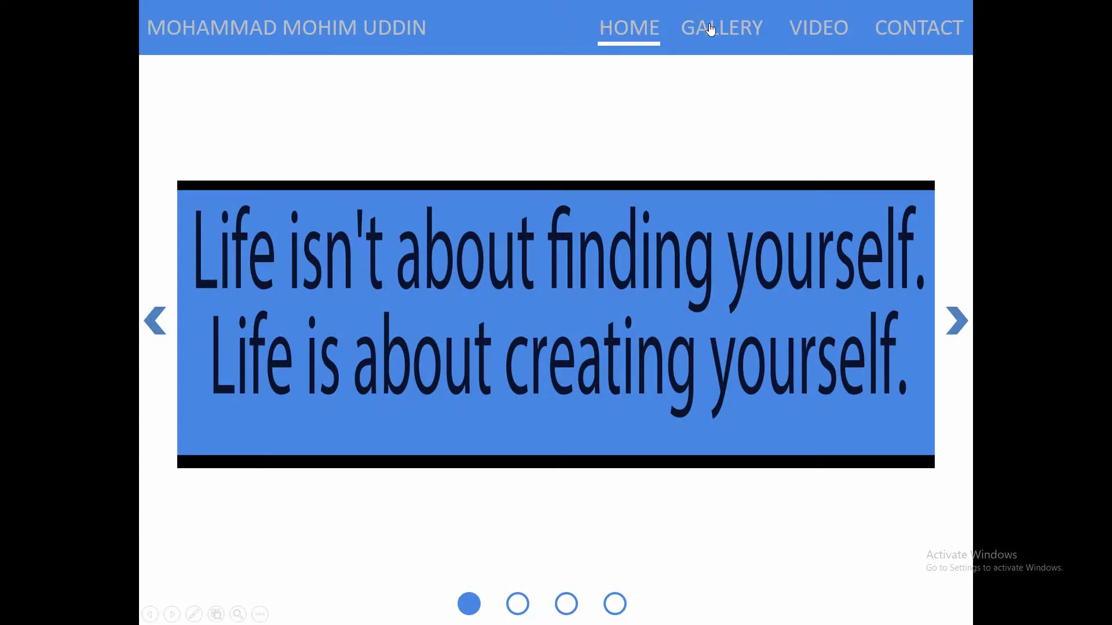
- In the slide show, open the Gallery and Video pages and play and pause the videos
left_click(710, 29)
left_click(948, 320)
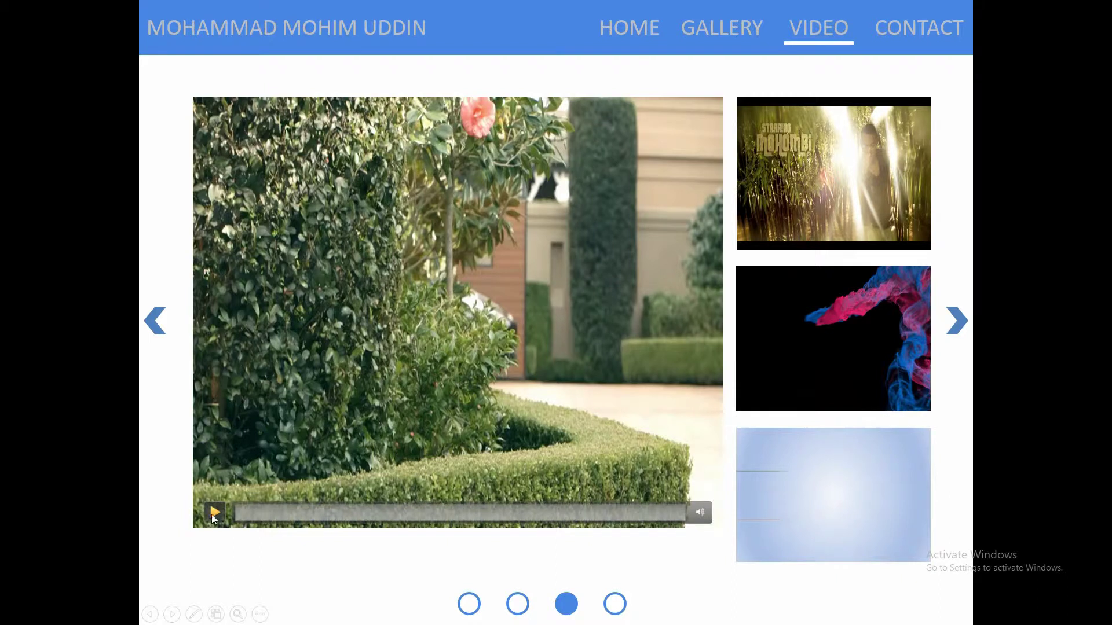
left_click(213, 514)
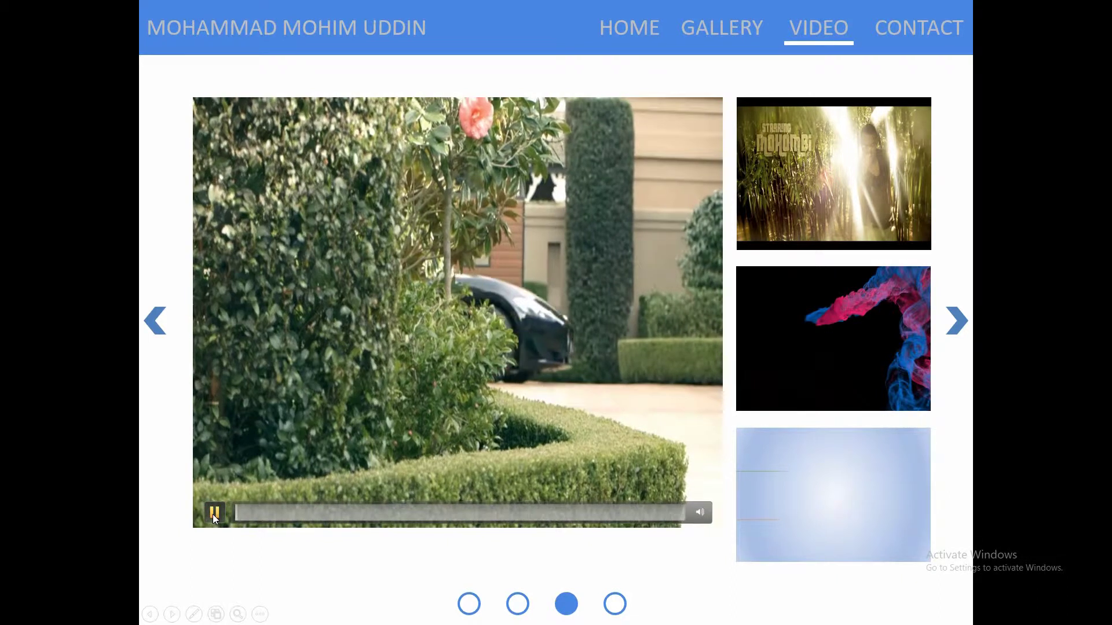
left_click(214, 513)
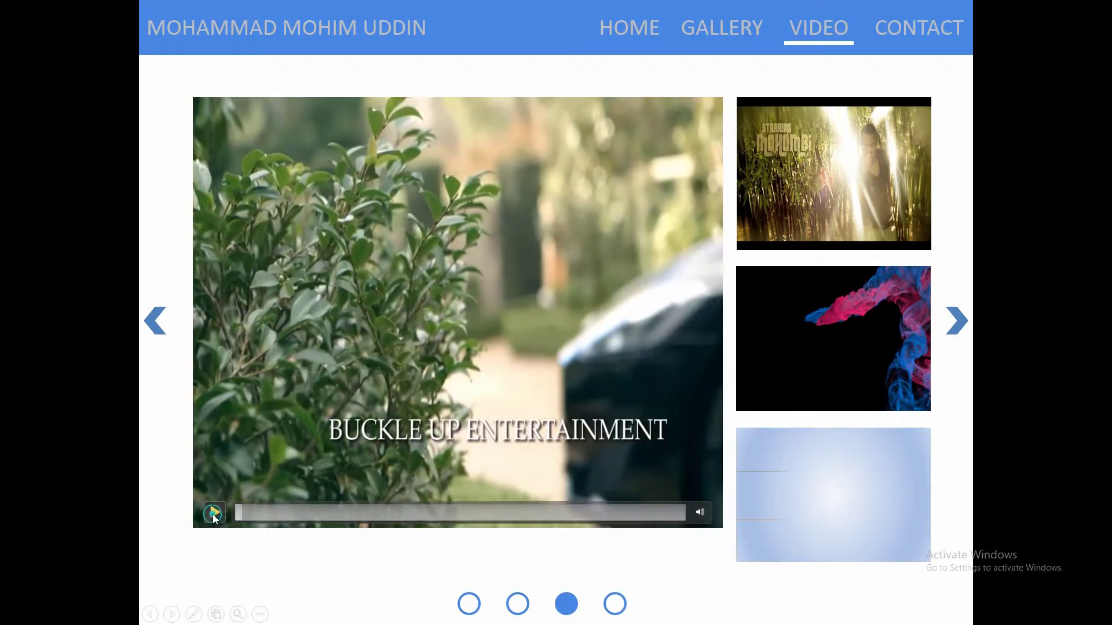
left_click(759, 397)
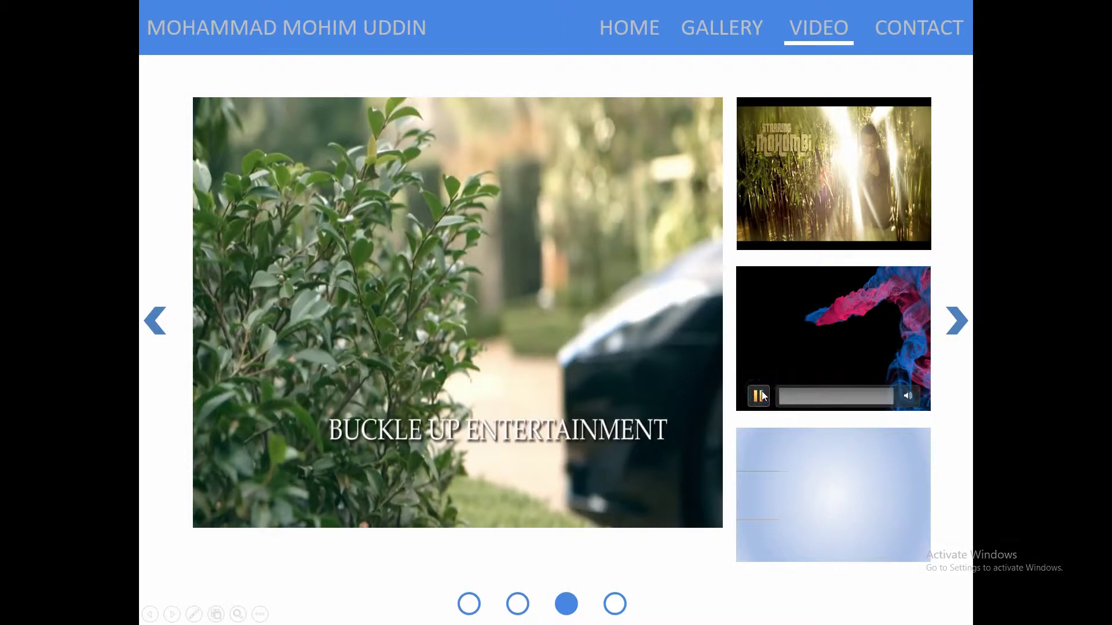
left_click(759, 396)
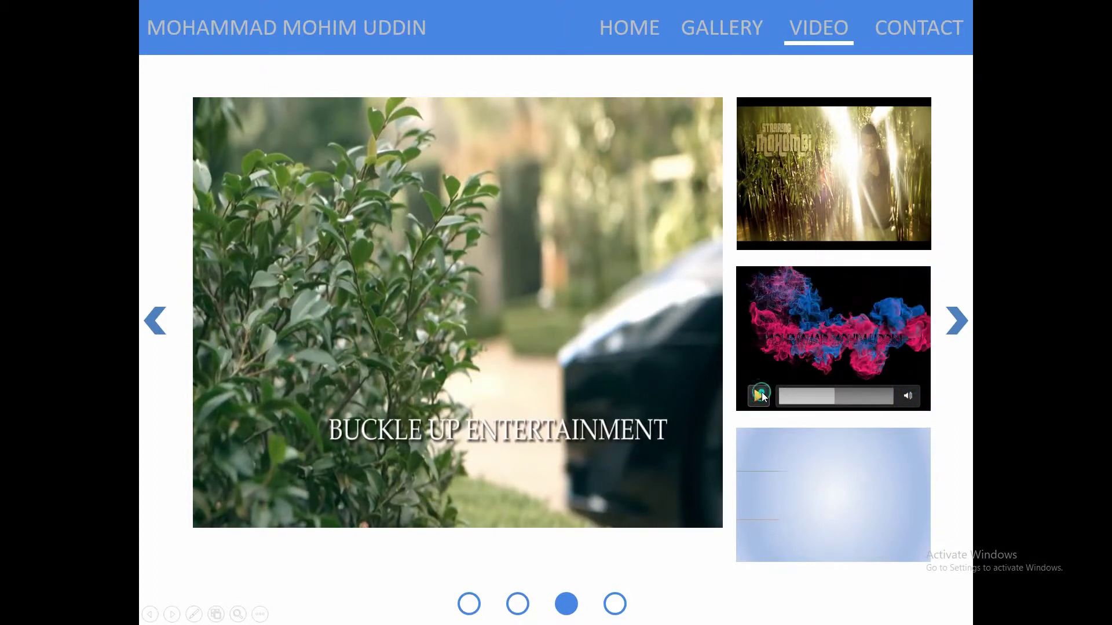
left_click(758, 547)
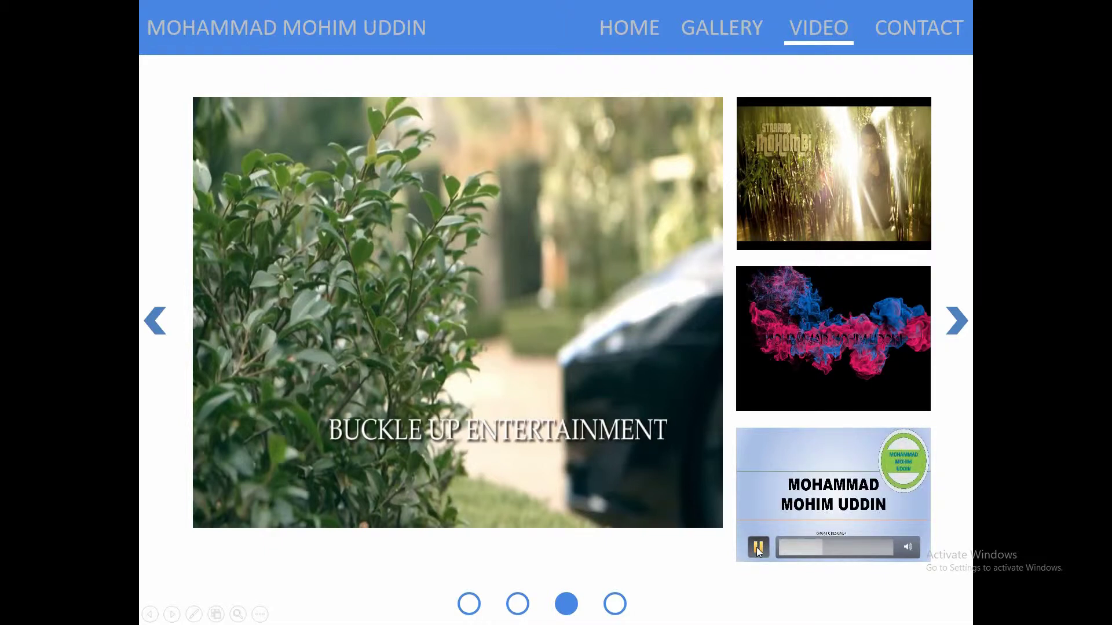
- Visit the Contact page, cycle through all four pages back to Home, then end the show
left_click(928, 32)
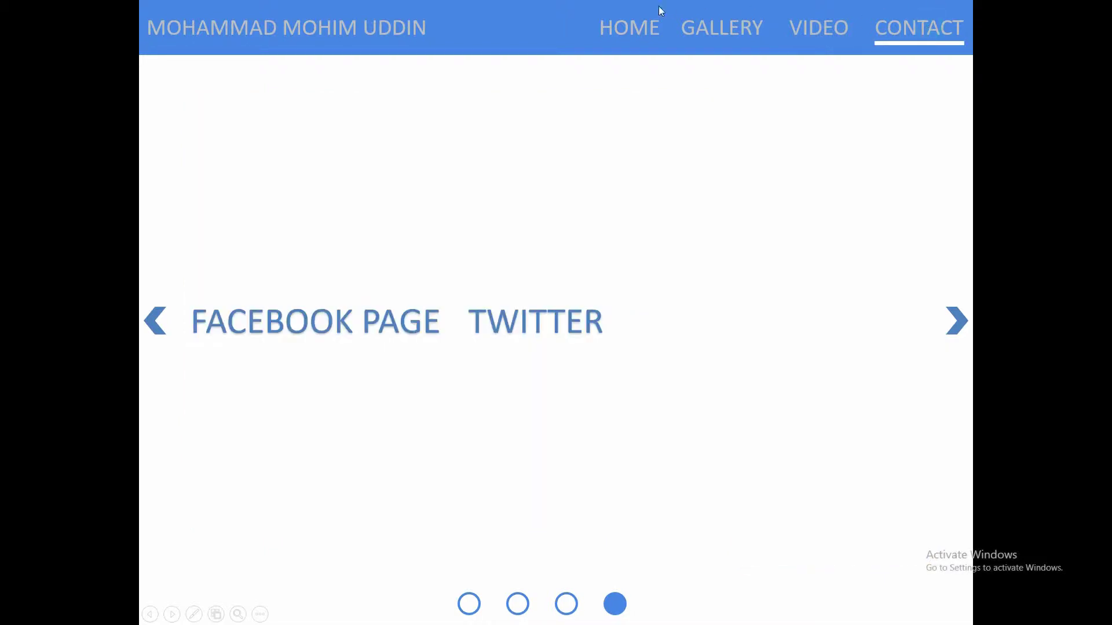
left_click(954, 338)
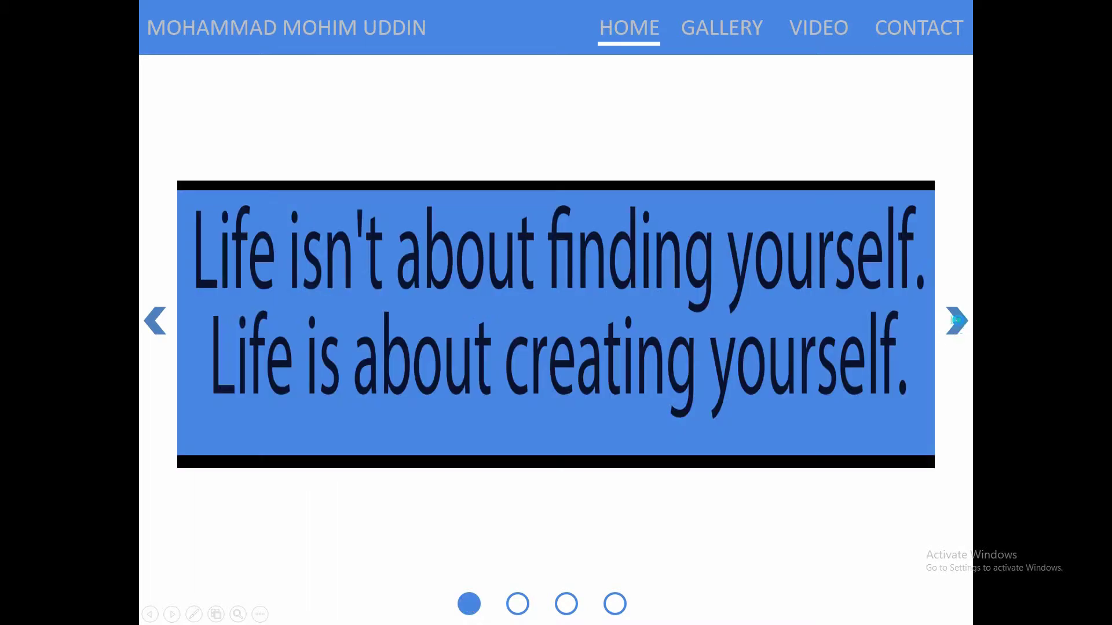
left_click(956, 321)
left_click(956, 321)
left_click(956, 322)
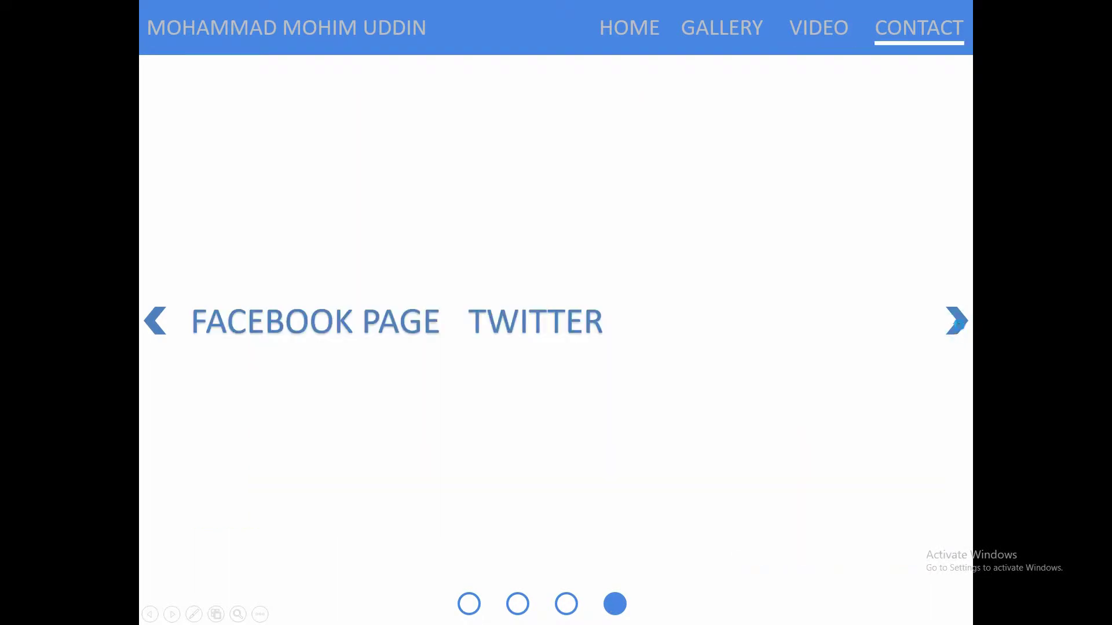
left_click(958, 325)
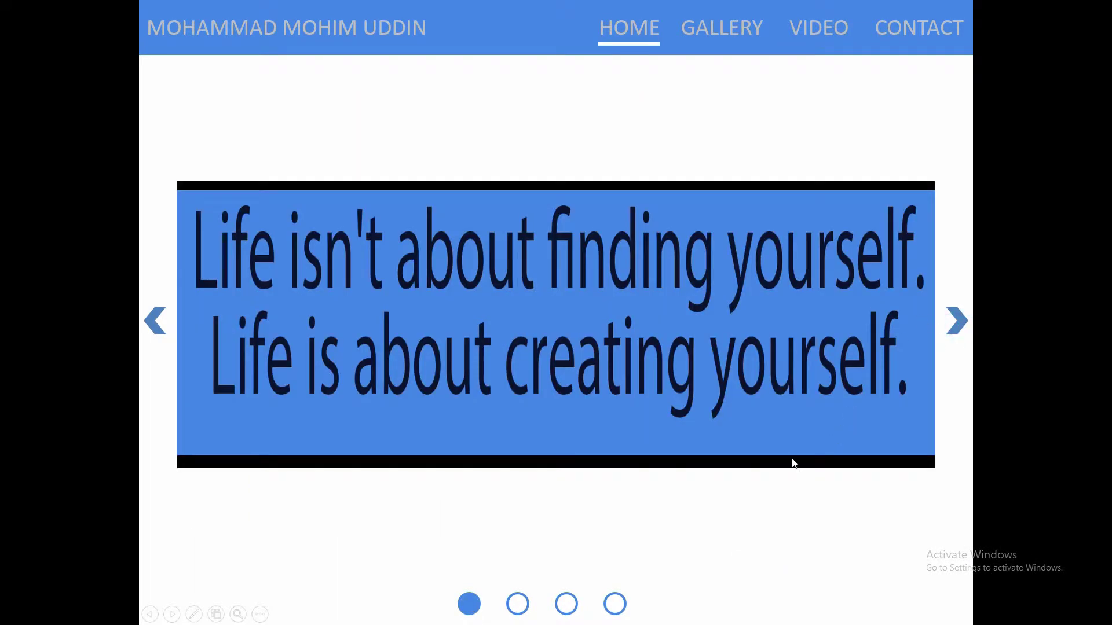
key("Escape")
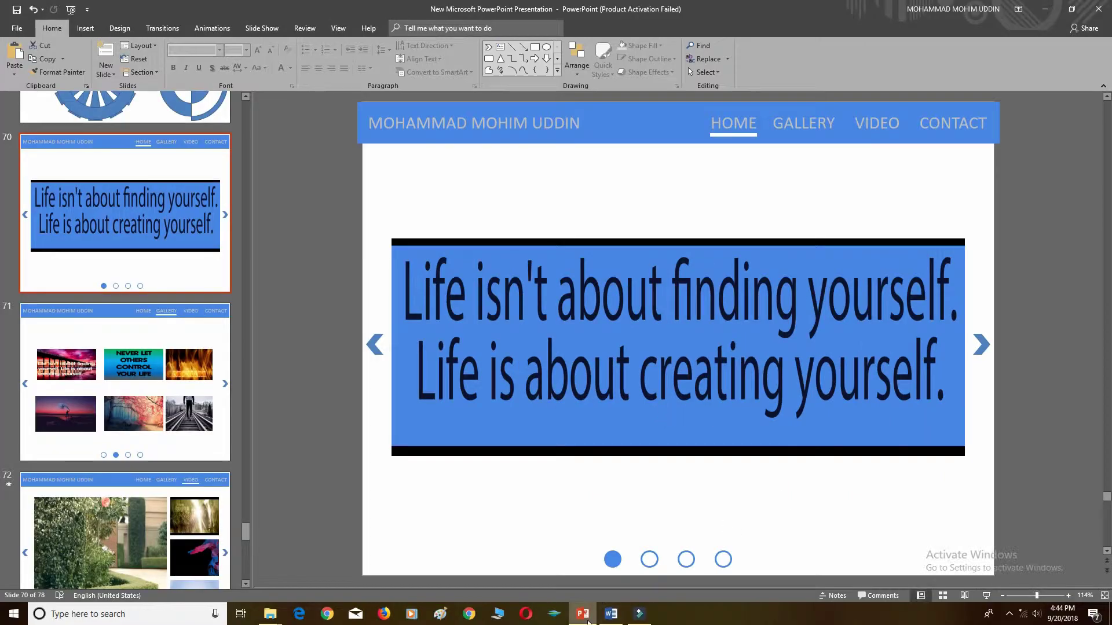
- In the Word intro document, highlight HELLO GUYS, the HOW TO MAKE A WEBSITE DEMO title, and SO LET'S START in turn
left_click(611, 614)
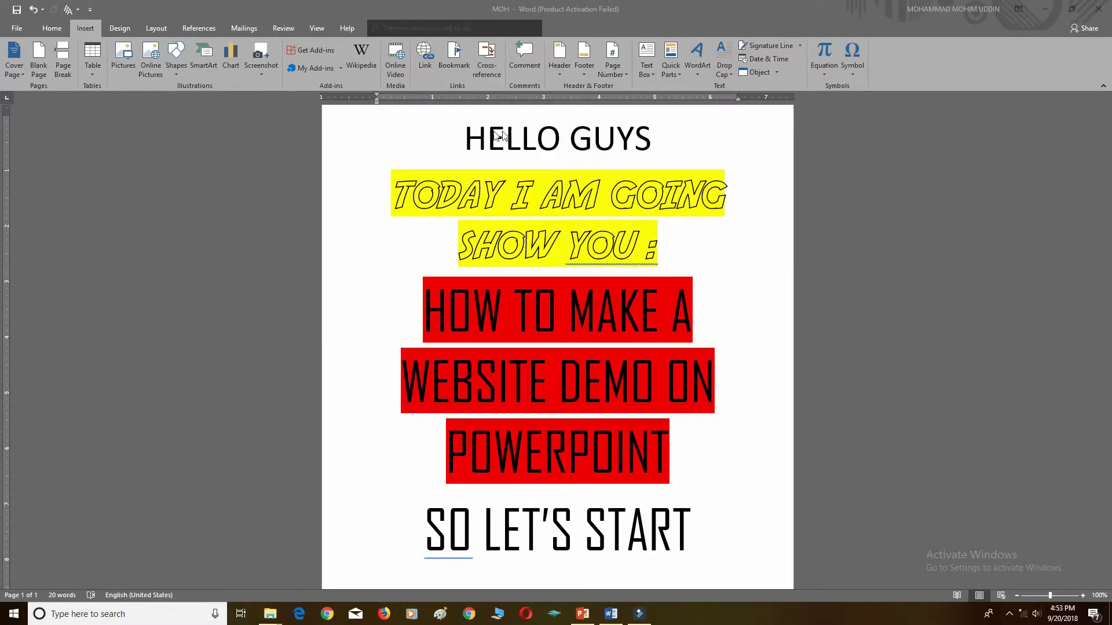
triple_click(463, 137)
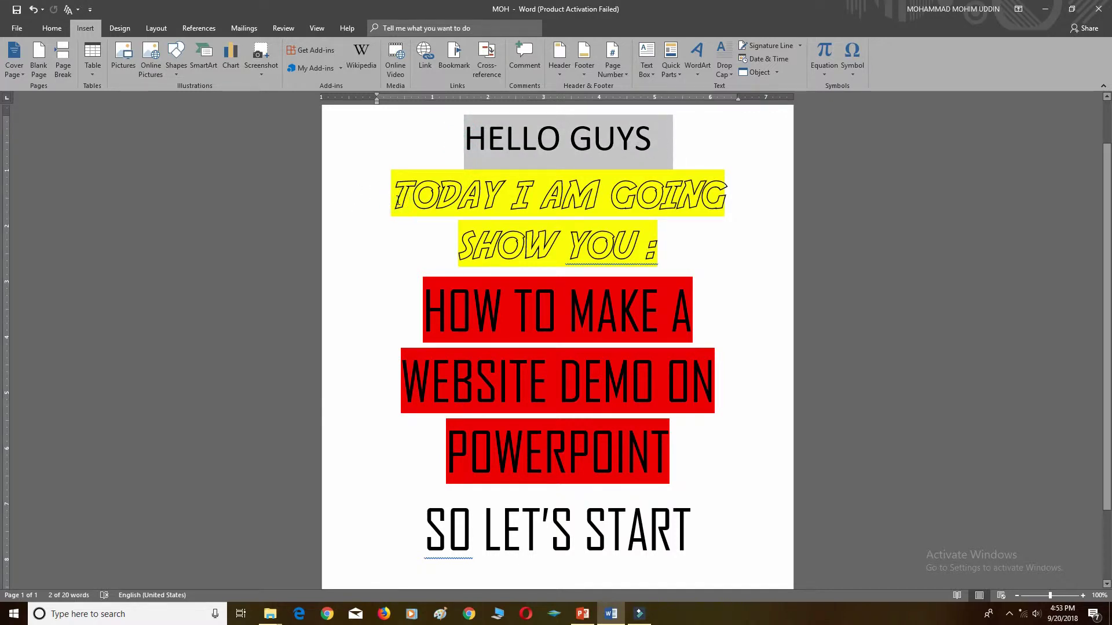
left_click_drag(398, 198, 665, 249)
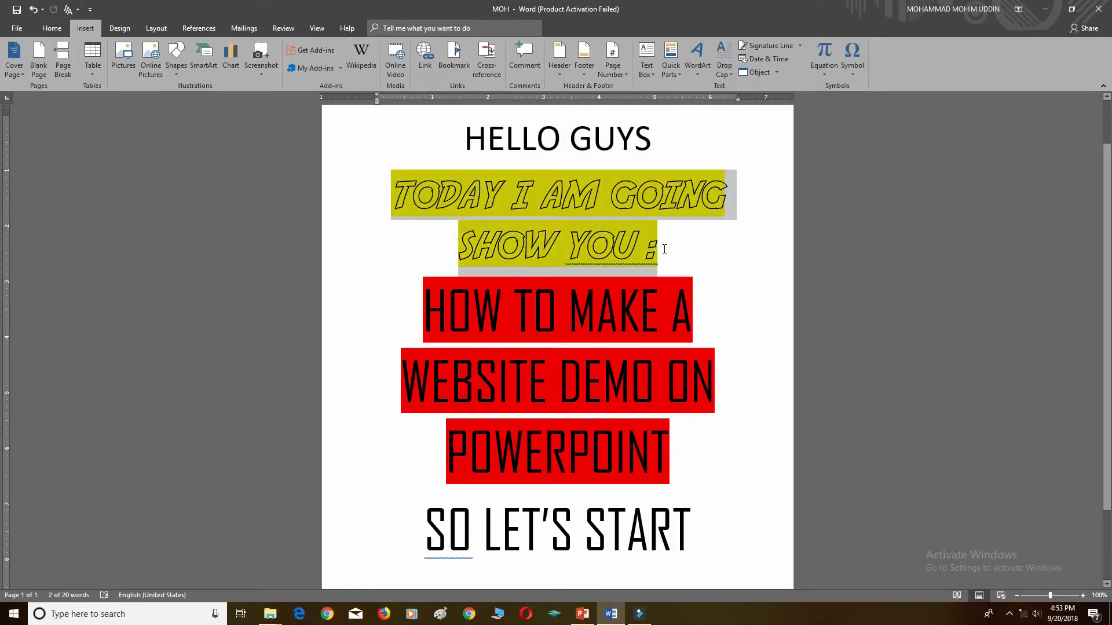
mouse_move(419, 309)
left_mouse_down()
mouse_move(702, 370)
mouse_move(674, 454)
left_mouse_up()
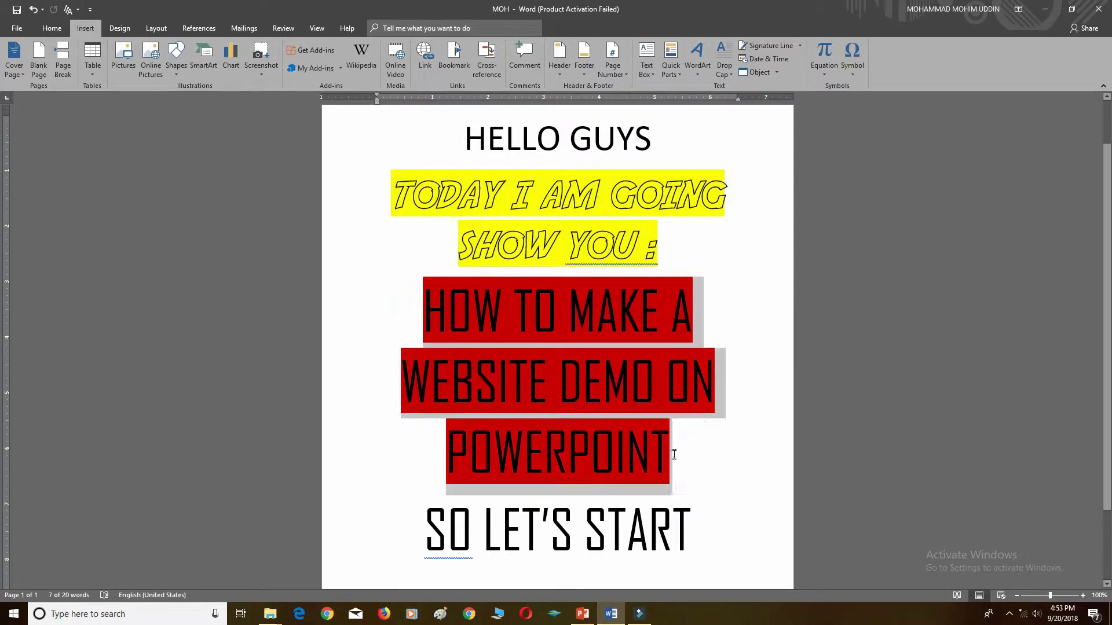
mouse_move(430, 532)
left_mouse_down()
mouse_move(602, 566)
mouse_move(716, 565)
left_mouse_up()
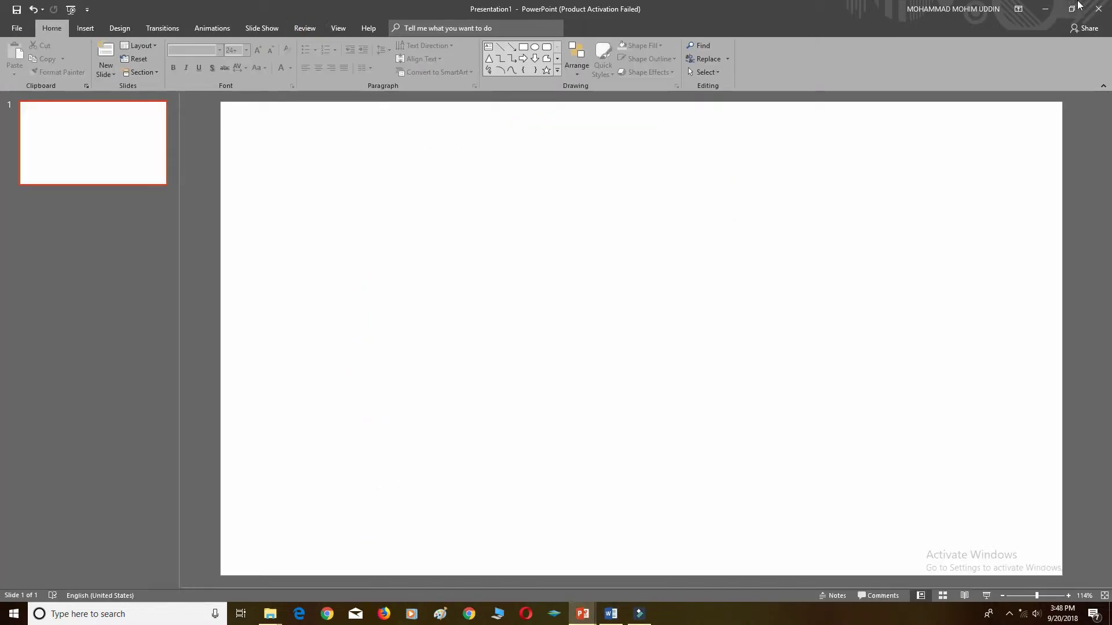
- Draw a rectangle shape across the top of the blank slide
left_click(96, 27)
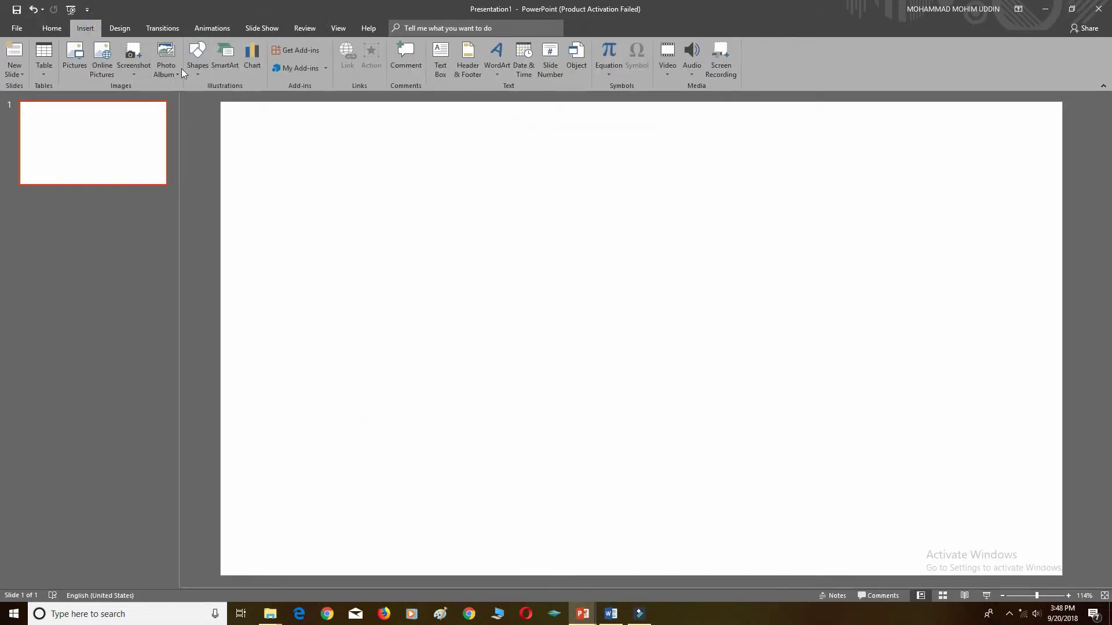
left_click(197, 61)
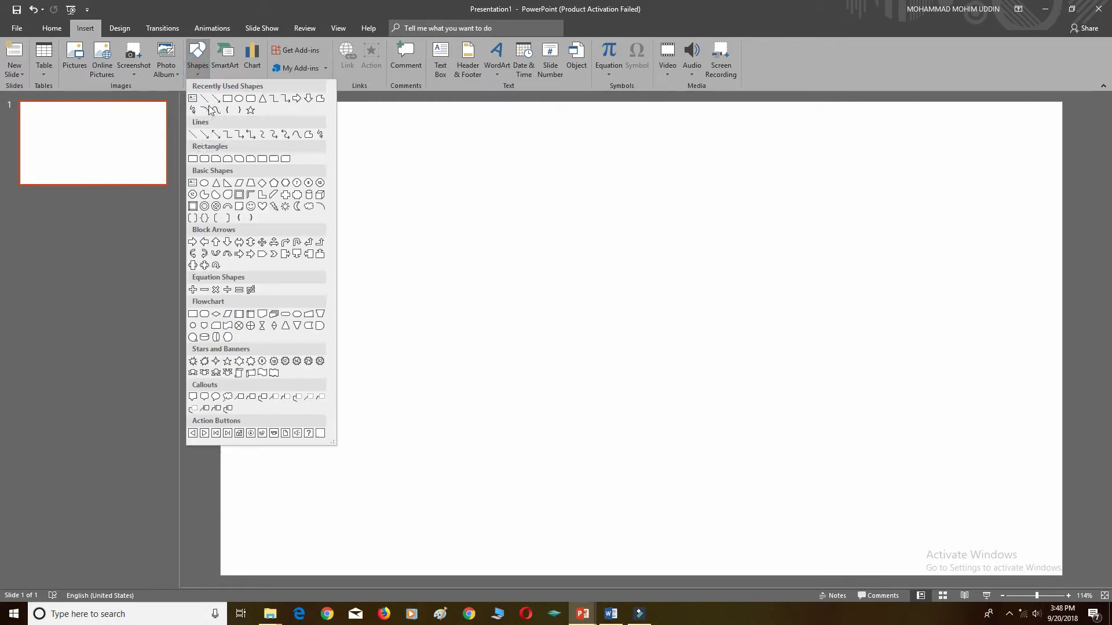
left_click(193, 158)
left_click_drag(212, 101, 1066, 140)
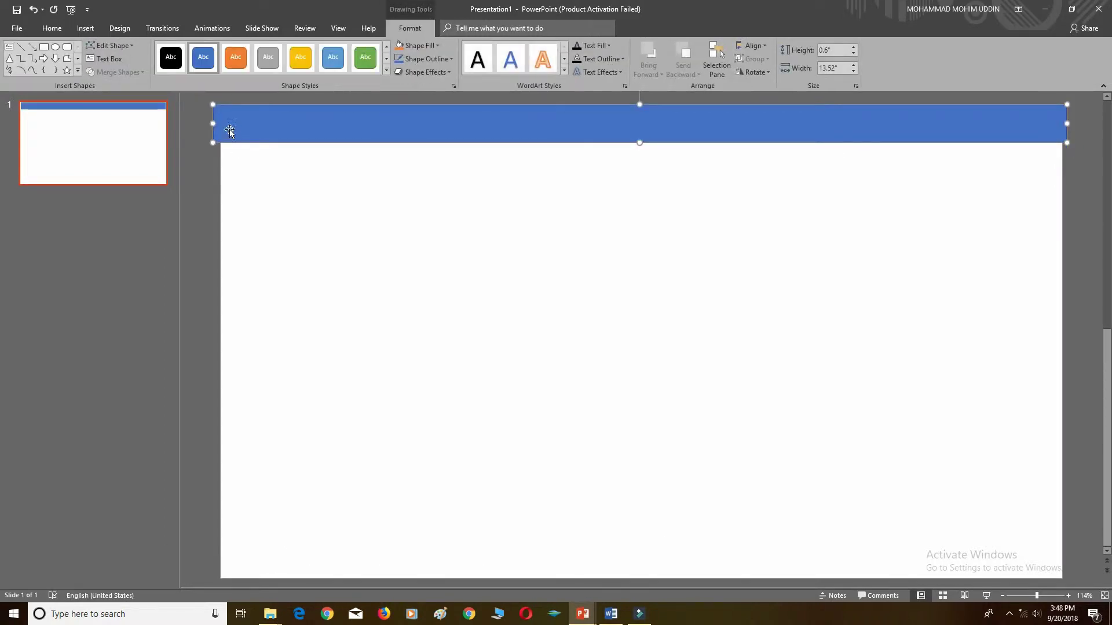
- Align the bar flush with the slide edges so it spans the full 13.33" width
left_click_drag(212, 124, 223, 124)
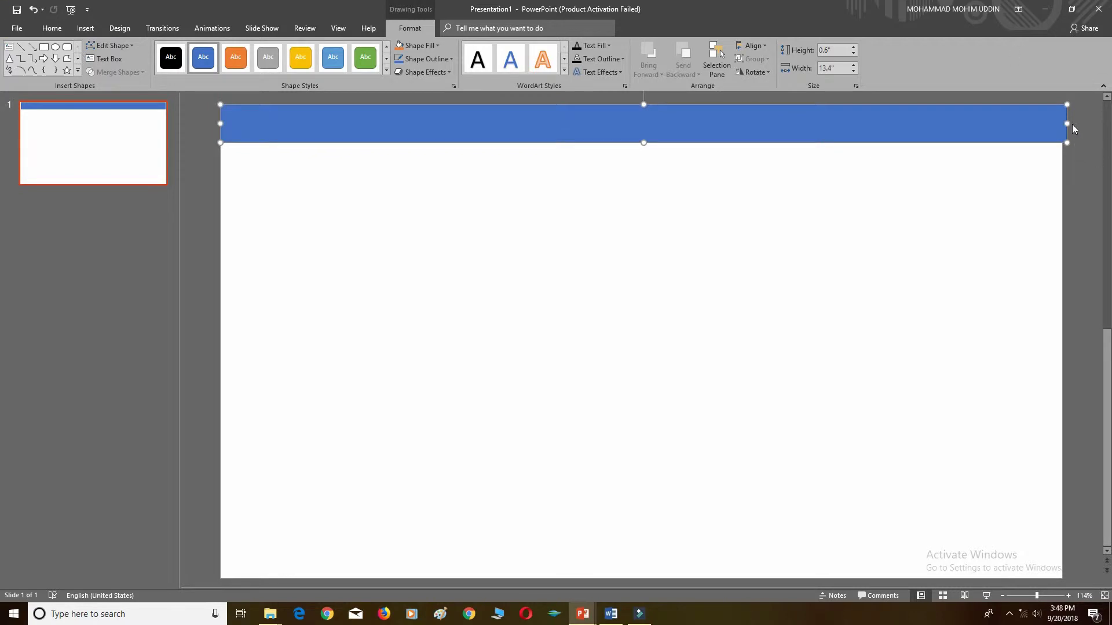
left_click_drag(1066, 123, 1062, 123)
left_click_drag(641, 103, 641, 104)
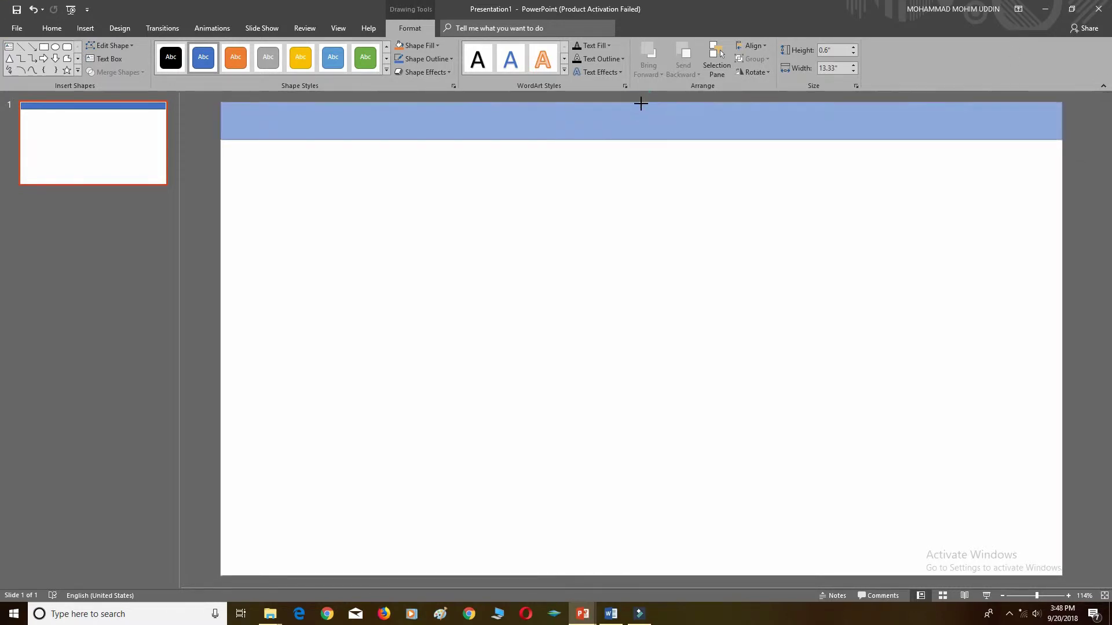
left_click(606, 238)
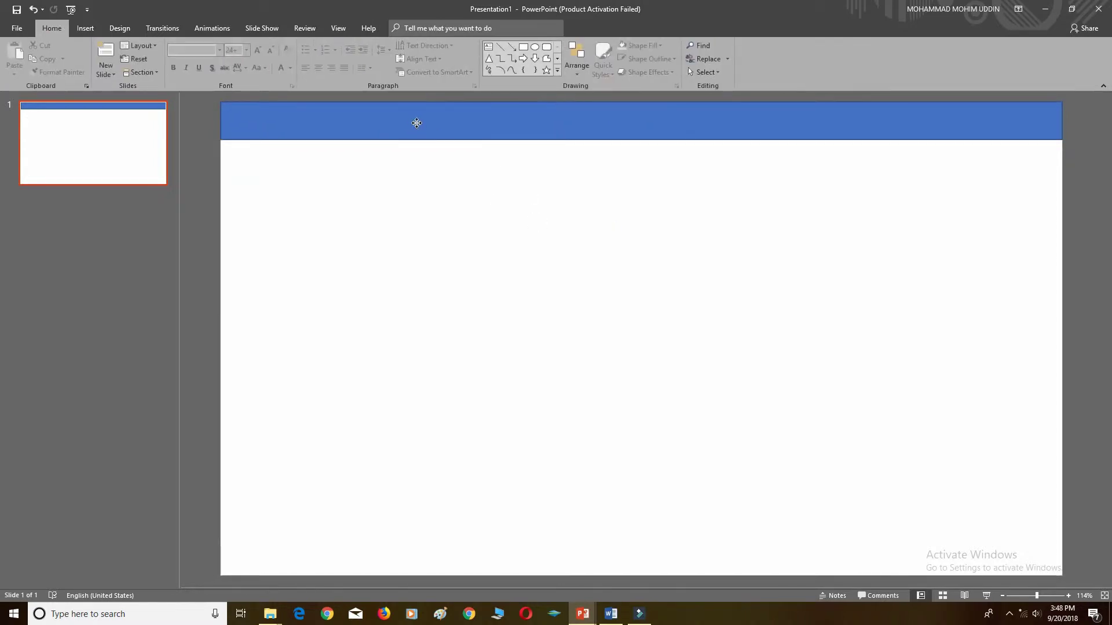
left_click(414, 121)
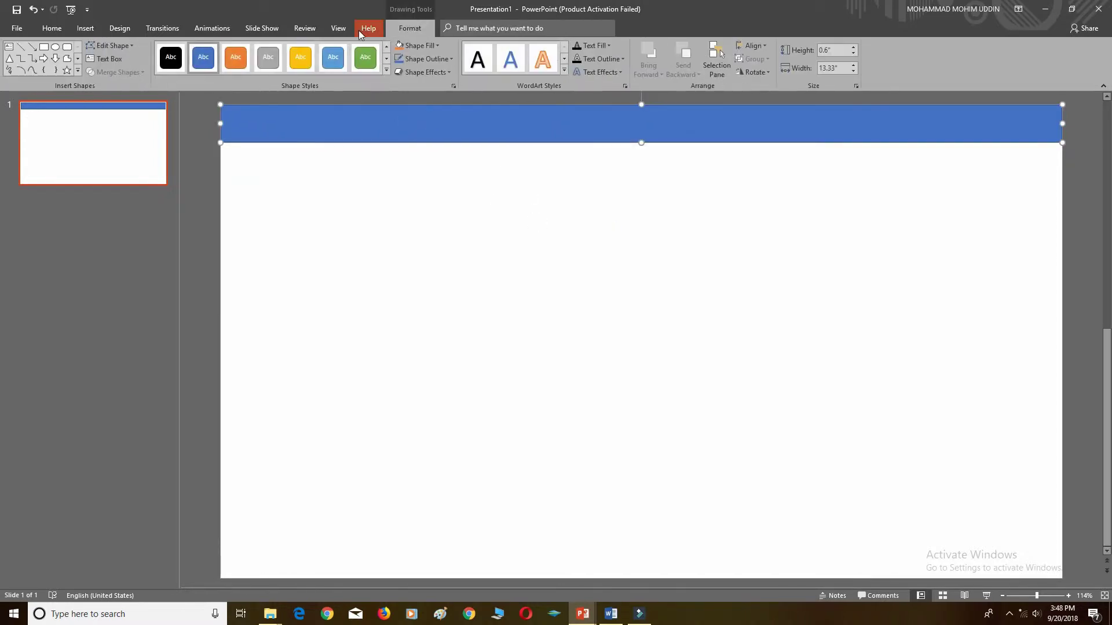
- Insert the LFOXKQS image from the computer and align it on the slide
left_click(85, 28)
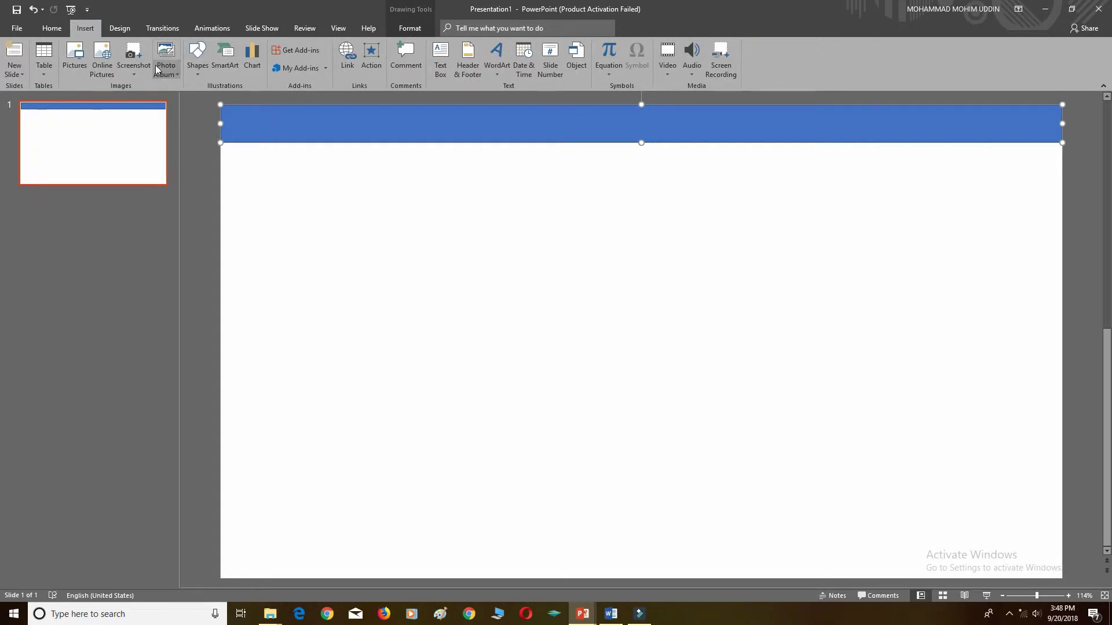
left_click(75, 58)
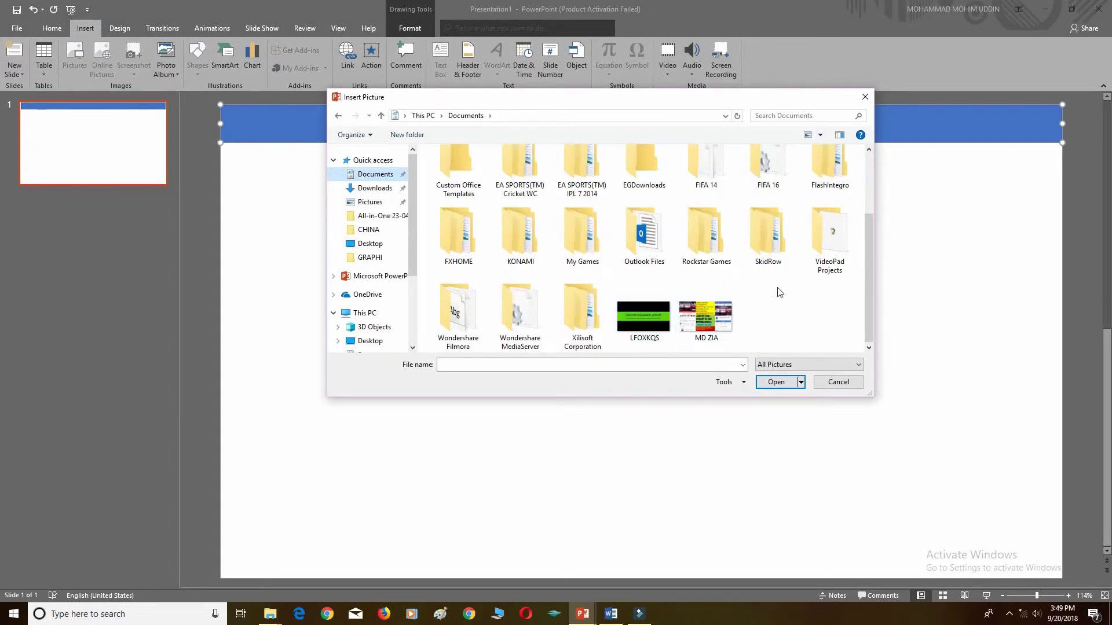
left_click(644, 319)
left_click(786, 381)
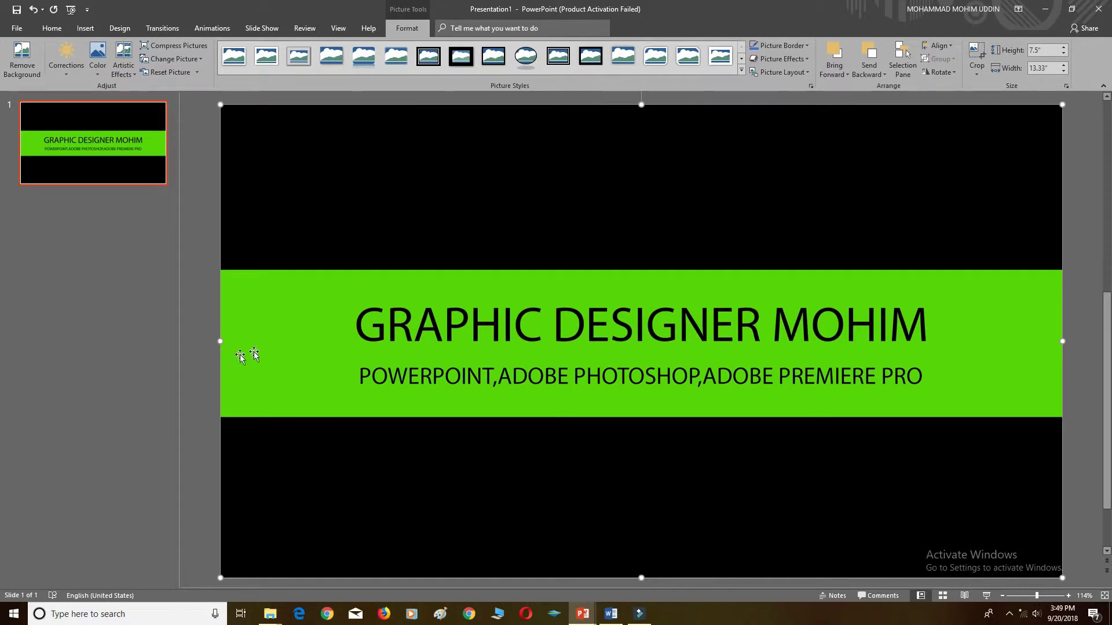
left_click_drag(240, 356, 240, 353)
- Crop the picture to its green band, trimming the top, bottom, left and right sides
left_click(976, 55)
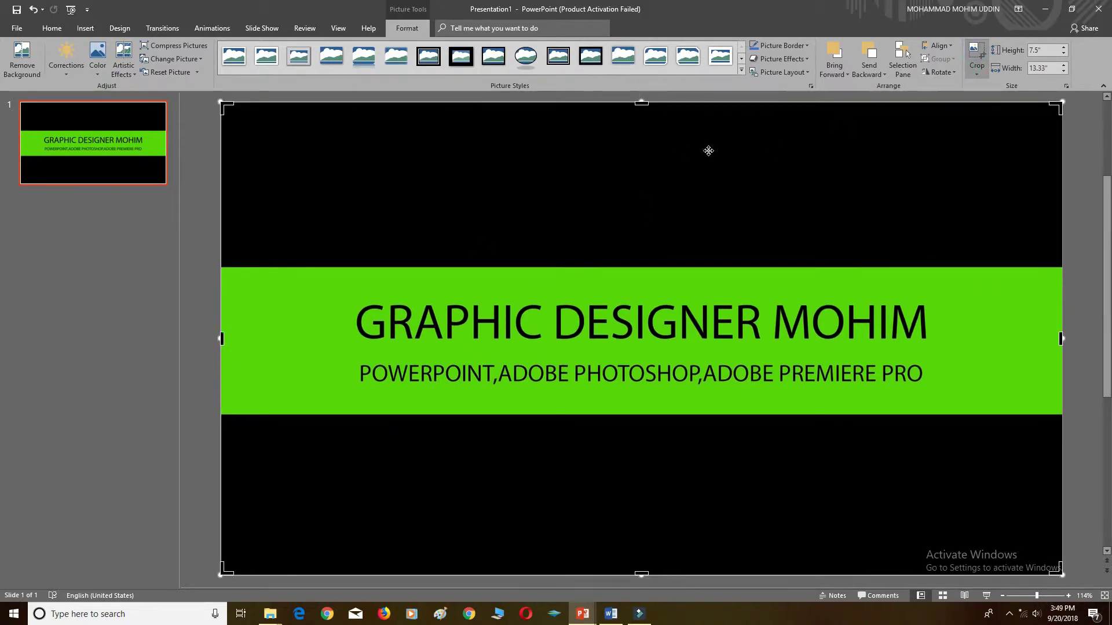
left_click_drag(641, 102, 646, 255)
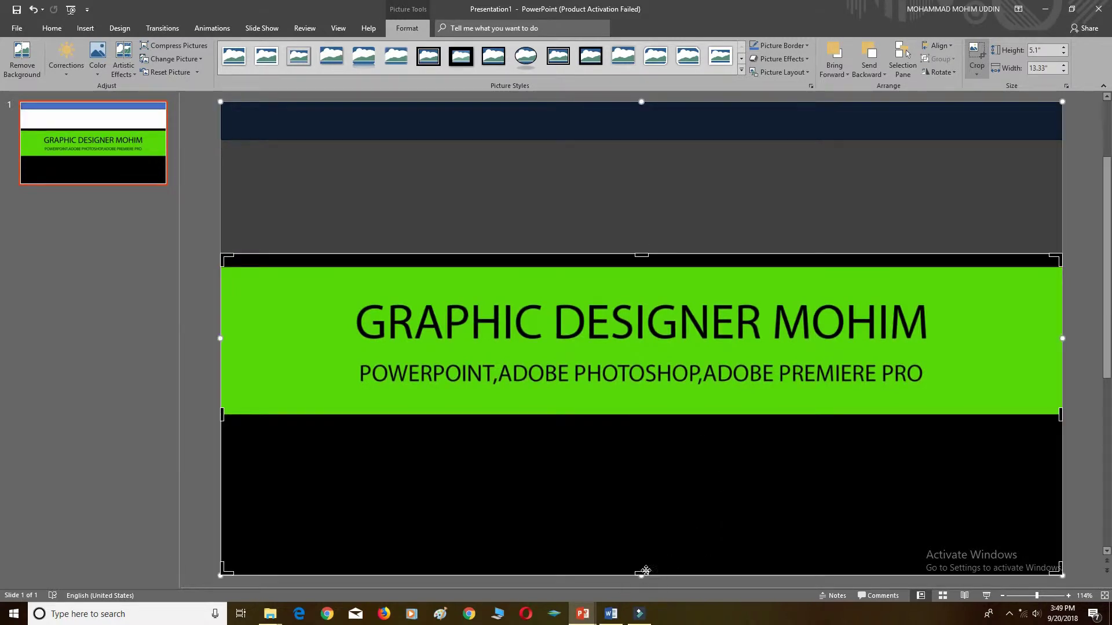
left_click_drag(642, 574, 655, 424)
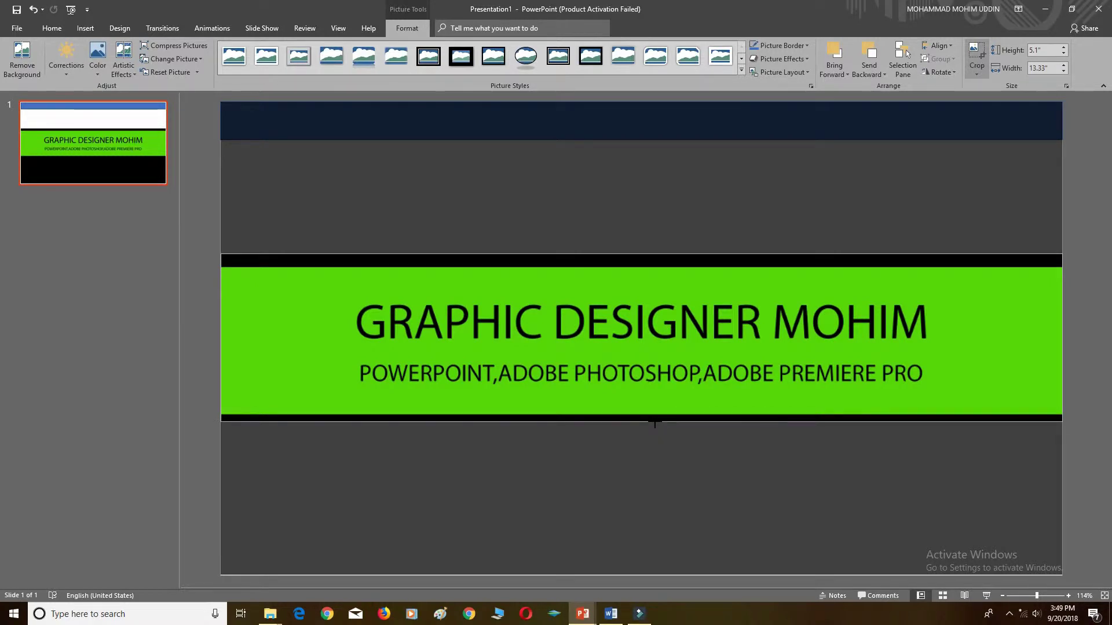
left_click_drag(654, 424, 655, 422)
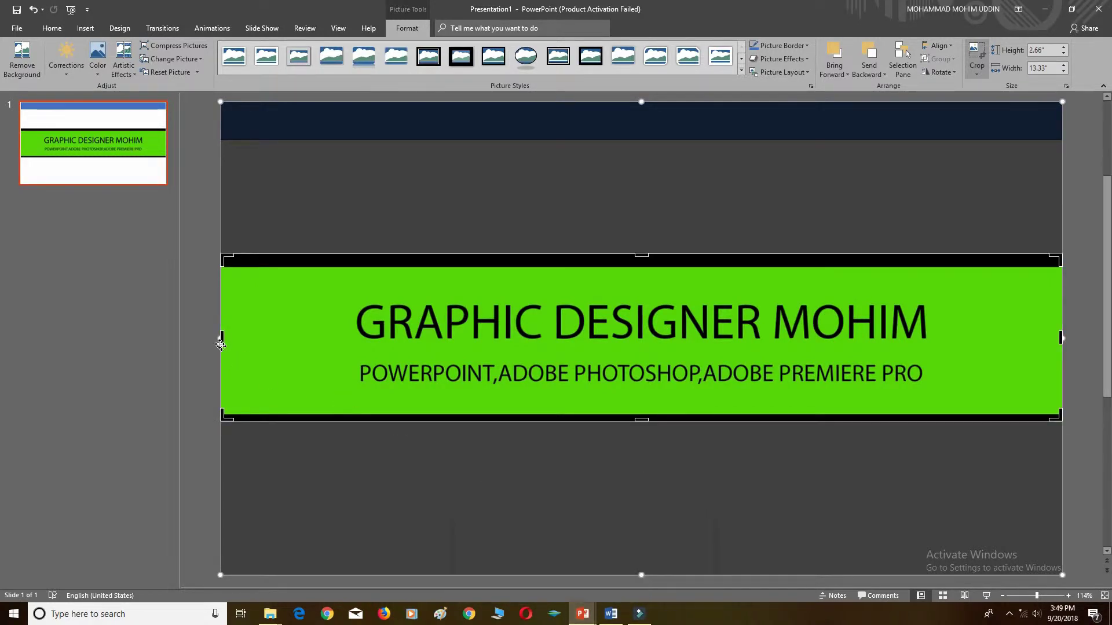
left_click_drag(220, 338, 262, 337)
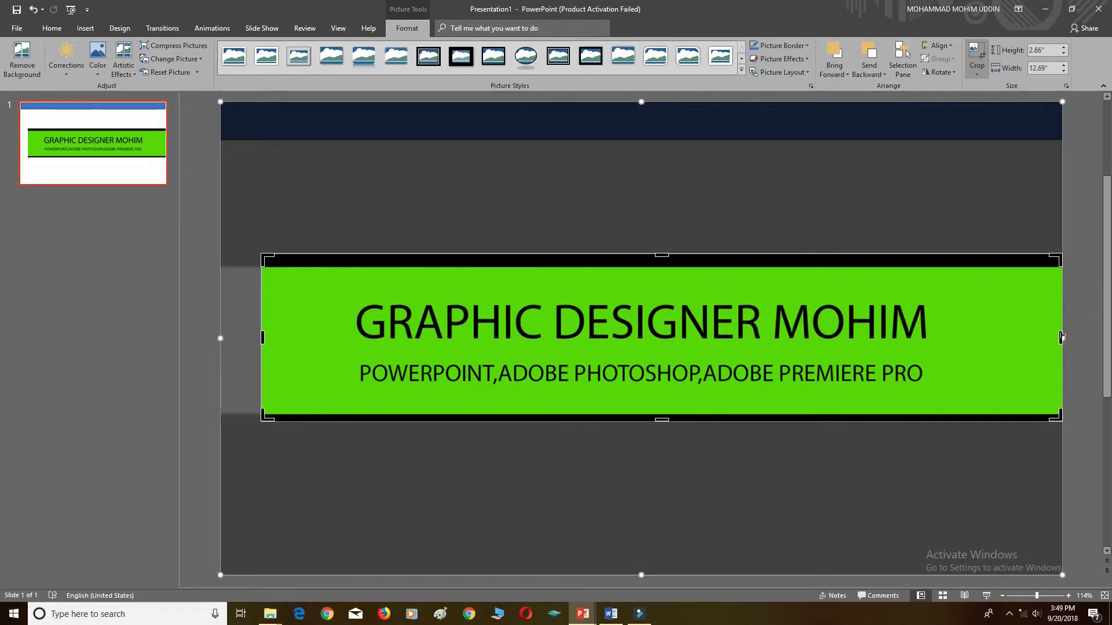
left_click_drag(1062, 337, 982, 337)
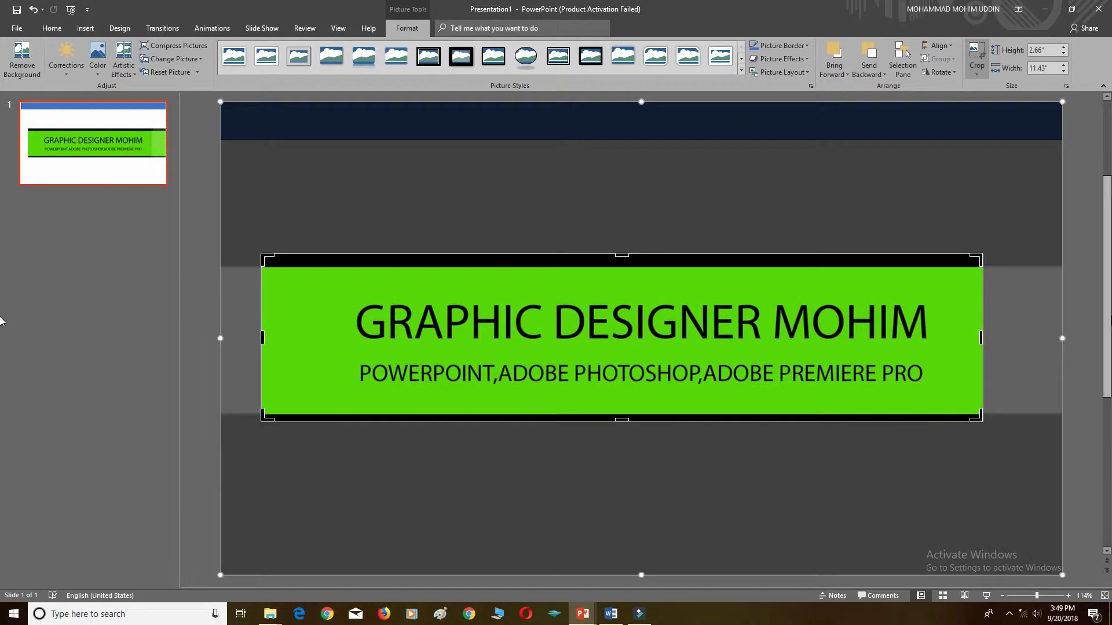
- Stretch the banner's top, bottom and side edges until it measures 3.36" by 11.91"
left_click(1092, 291)
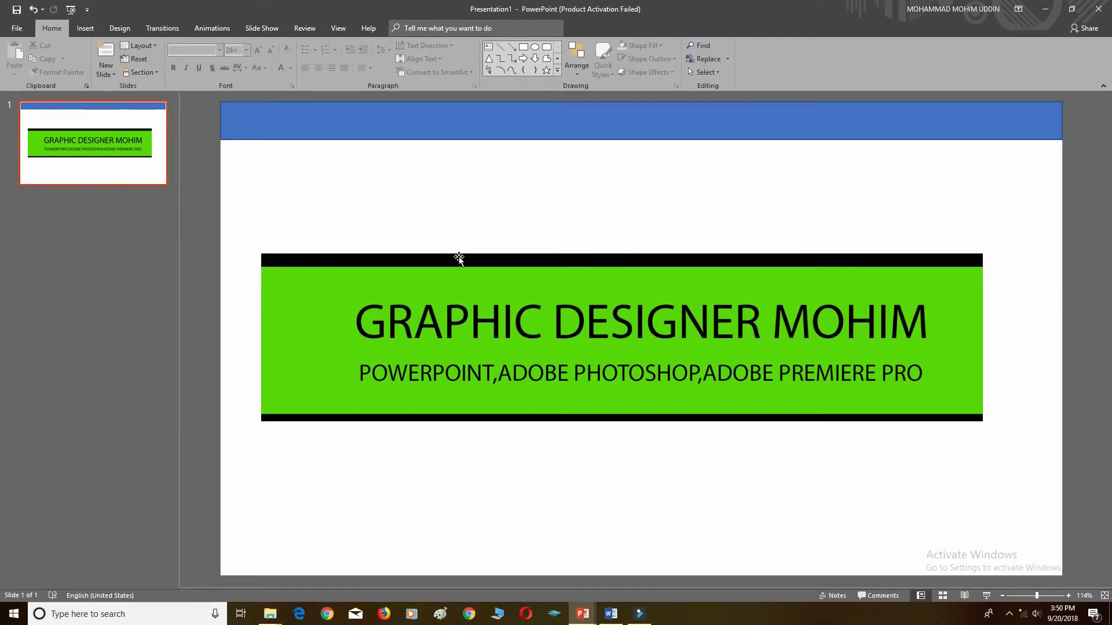
left_click(563, 360)
left_click_drag(622, 254, 622, 239)
left_click_drag(622, 422, 622, 452)
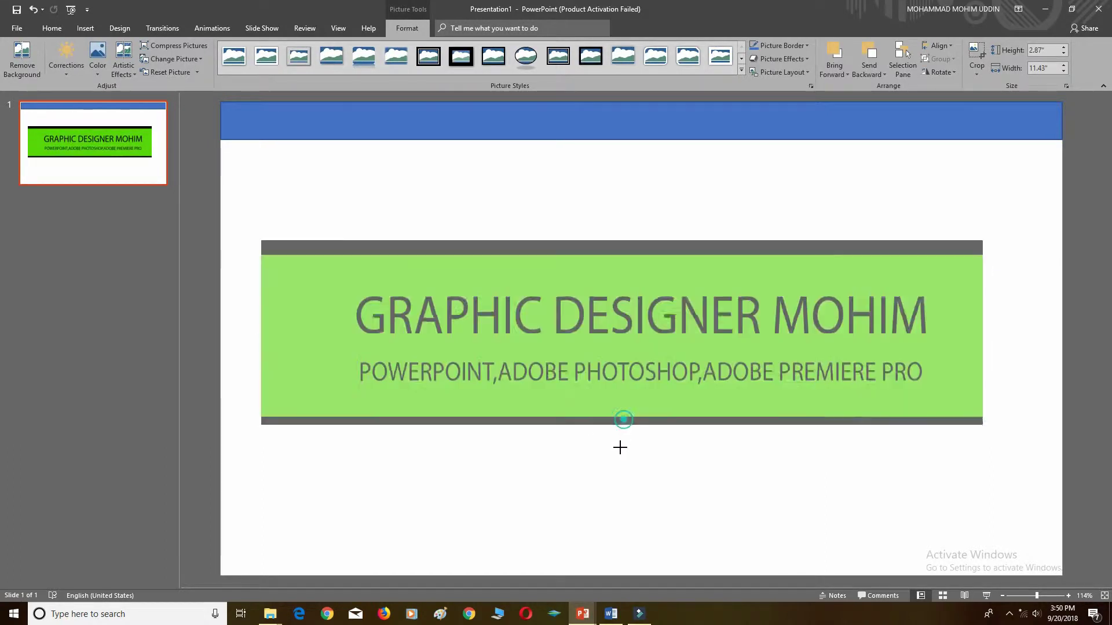
left_click_drag(983, 347, 1003, 348)
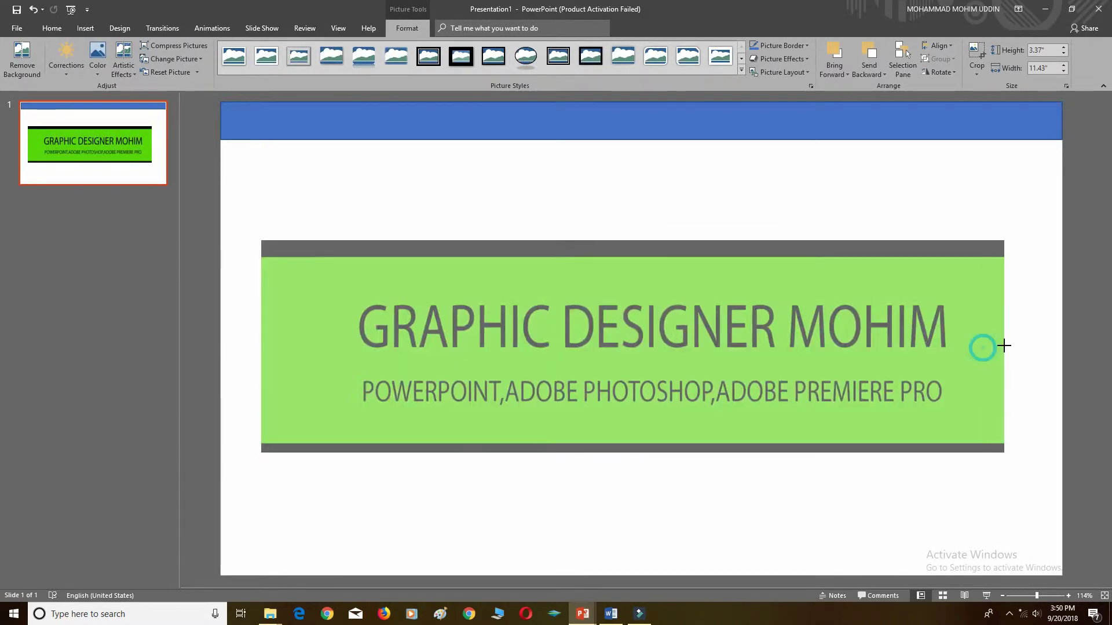
left_click_drag(253, 347, 252, 347)
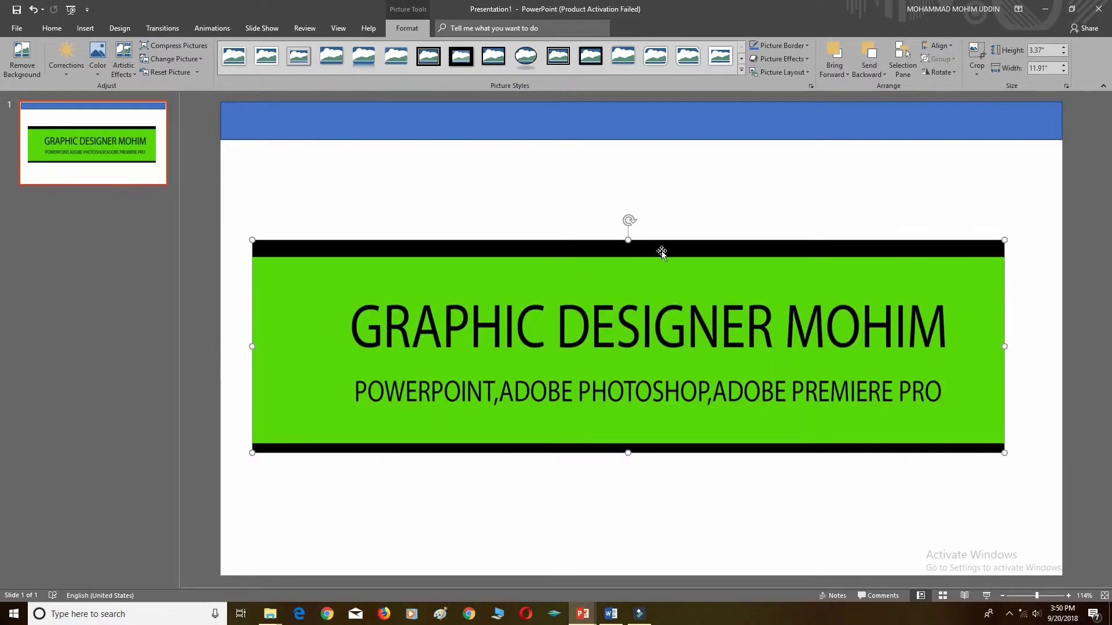
left_click_drag(627, 237, 627, 240)
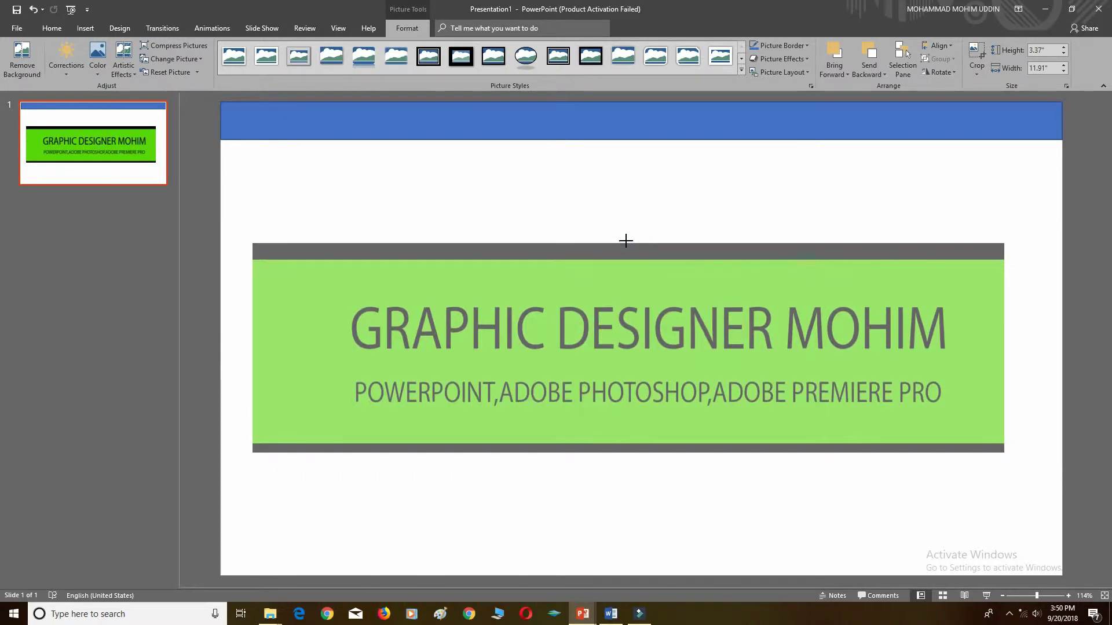
left_click(473, 474)
key("Tab")
left_click(406, 28)
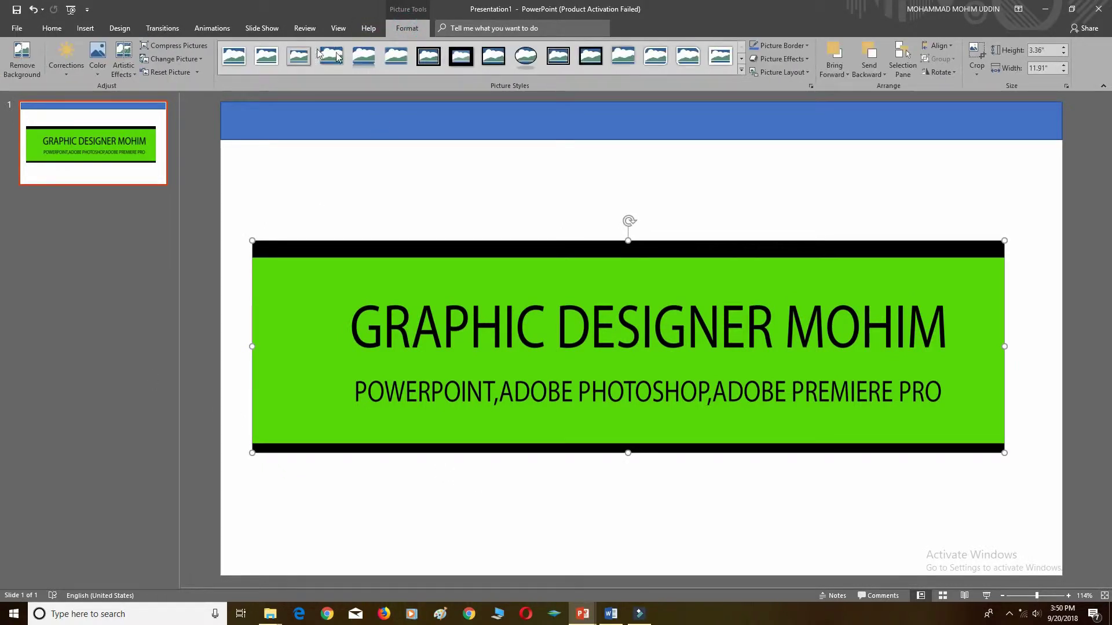
- Use the Shape Fill eyedropper to give the top bar the banner's green
left_click(548, 119)
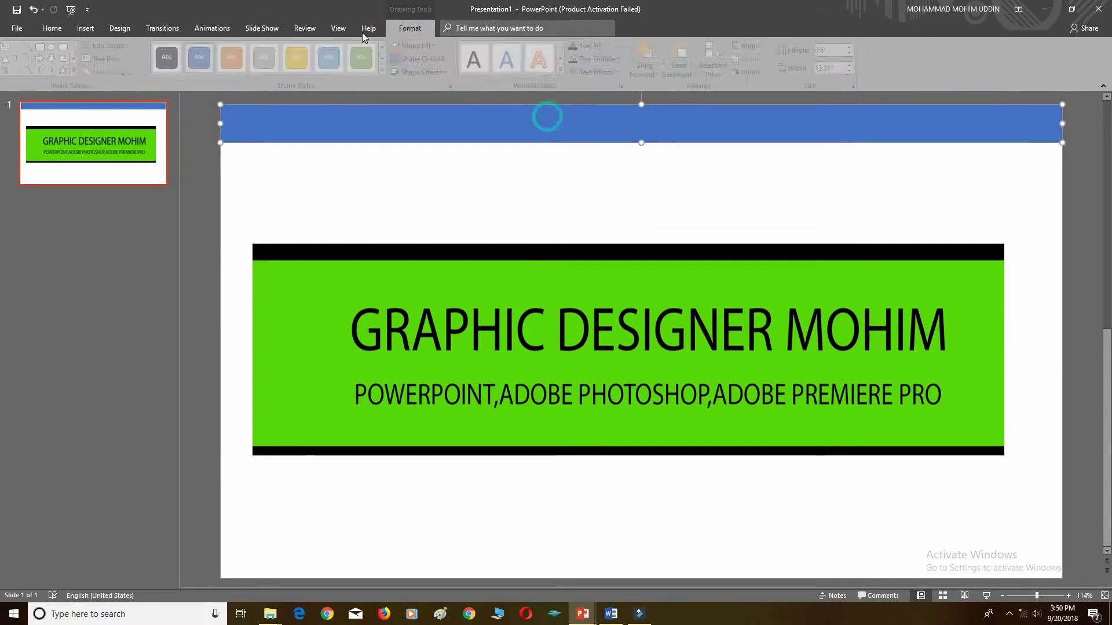
left_click(417, 46)
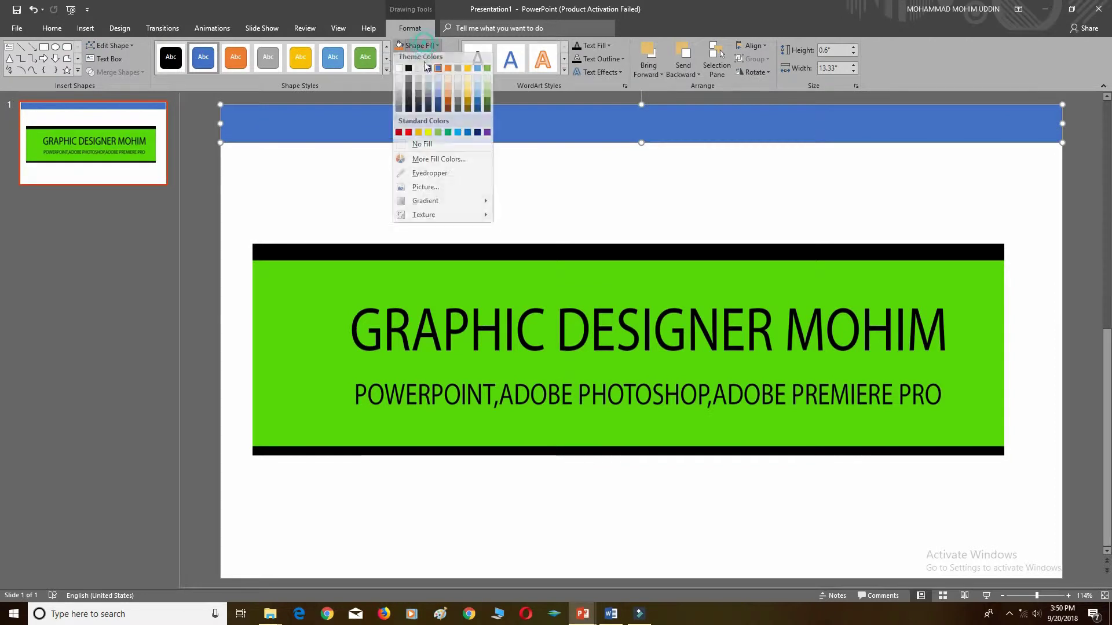
left_click(446, 176)
left_click(591, 293)
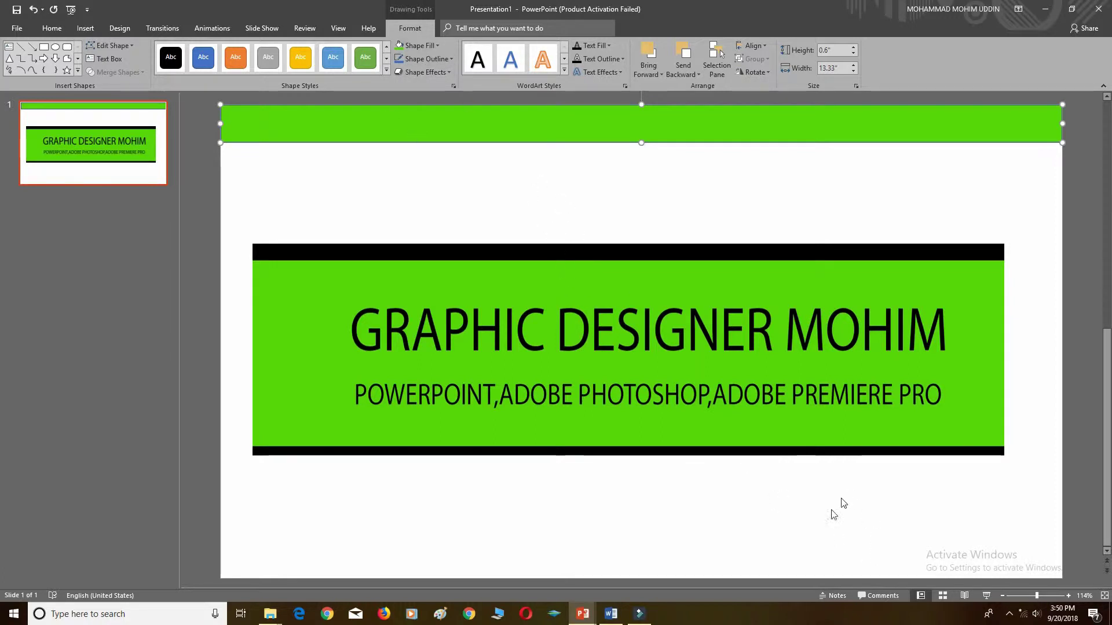
left_click(602, 250)
left_click(355, 91)
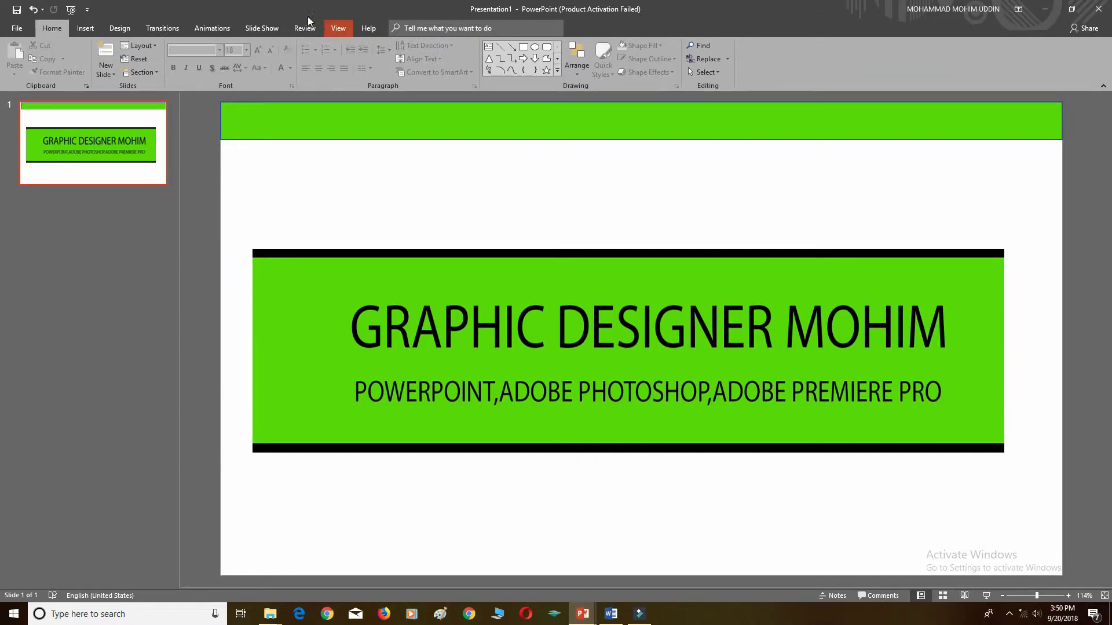
left_click(86, 29)
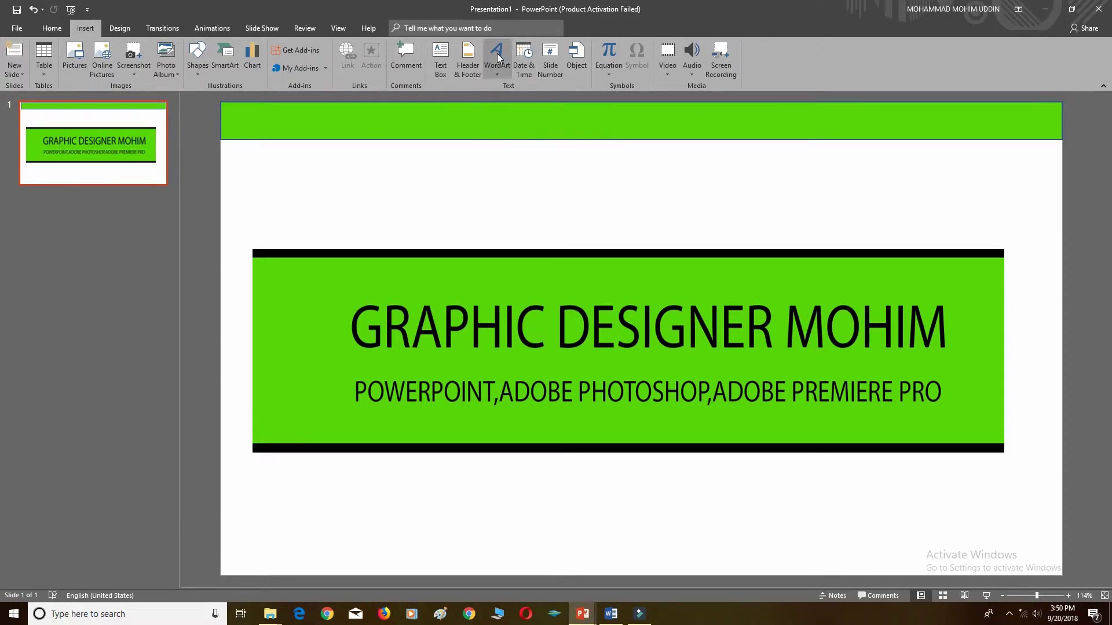
- Draw a text box in the green top bar and type HOME
left_click(440, 64)
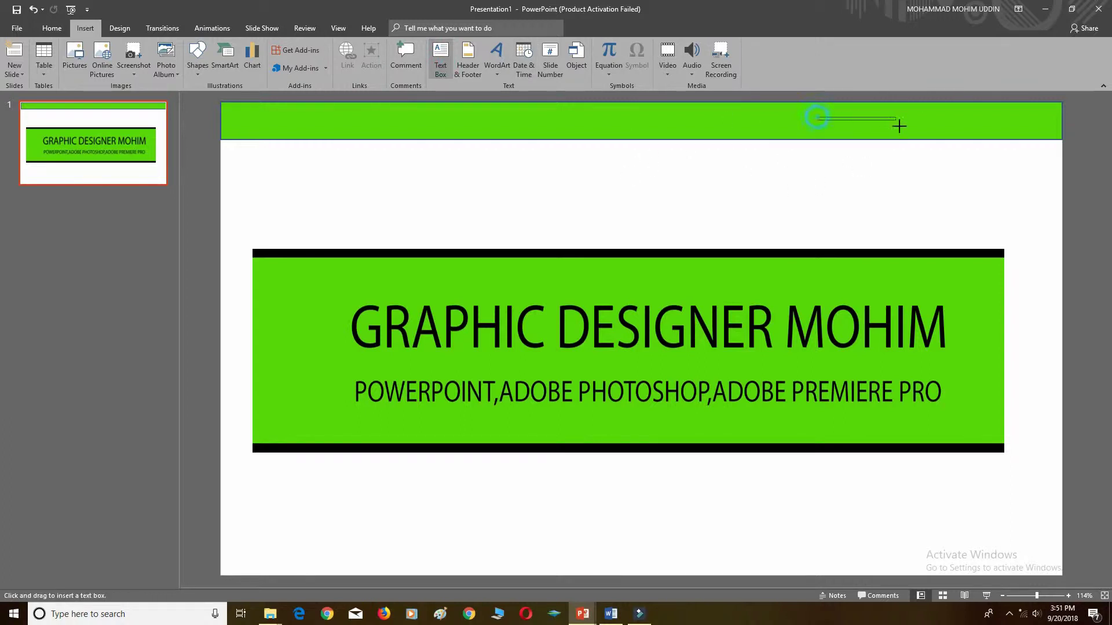
left_click_drag(899, 134, 899, 135)
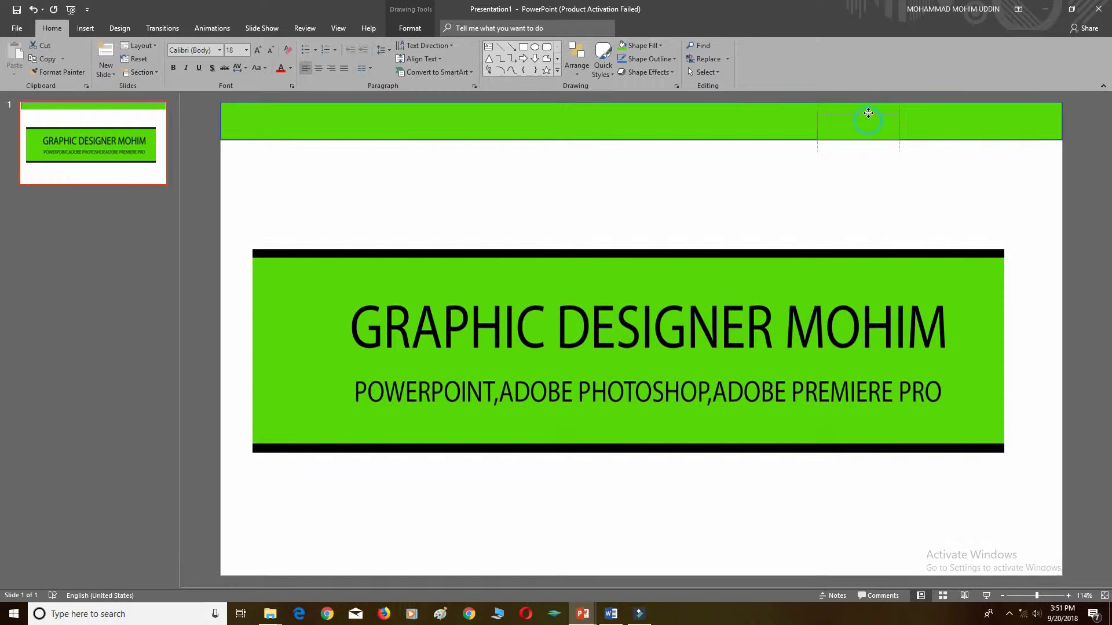
left_click(849, 109)
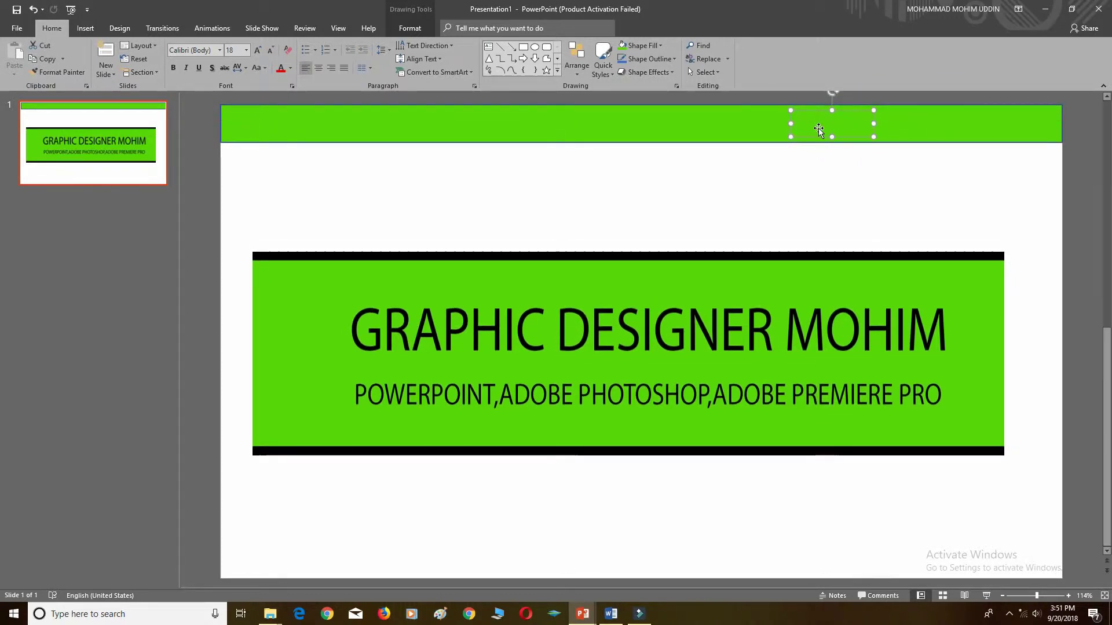
type("HOME")
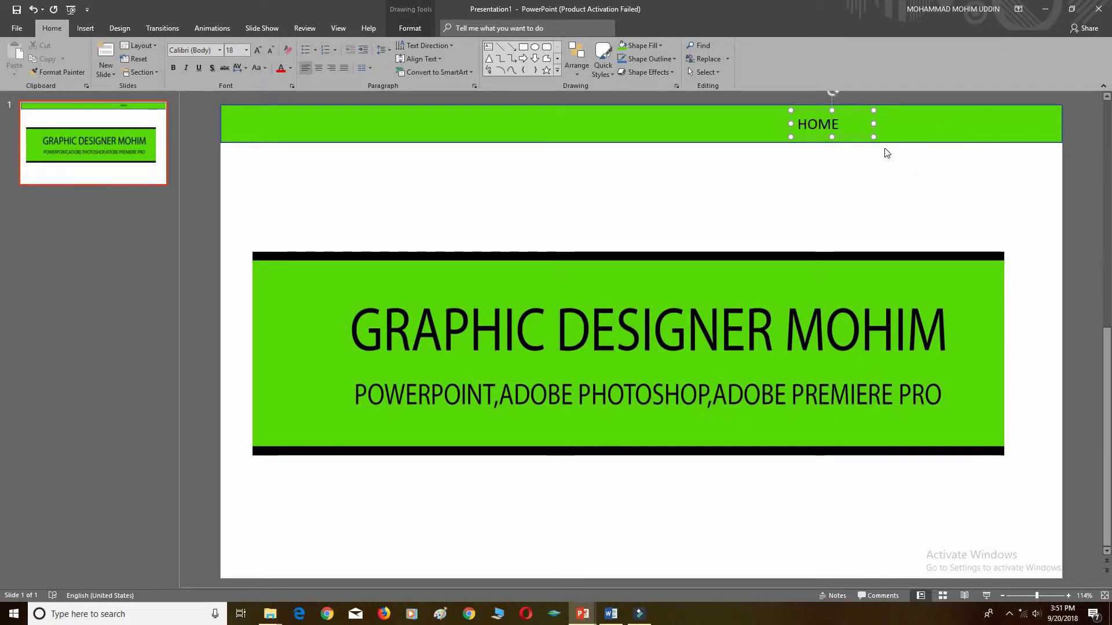
left_click(843, 112)
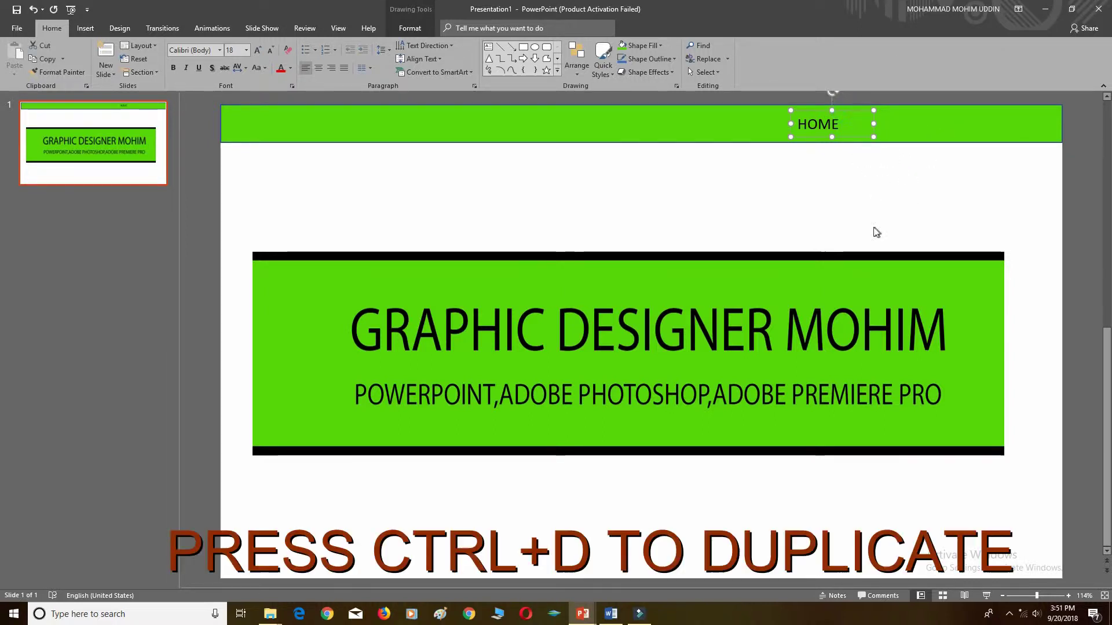
- Duplicate the HOME label beside itself and retype it as GALLERY
key("ctrl+d")
left_click_drag(864, 123, 917, 108)
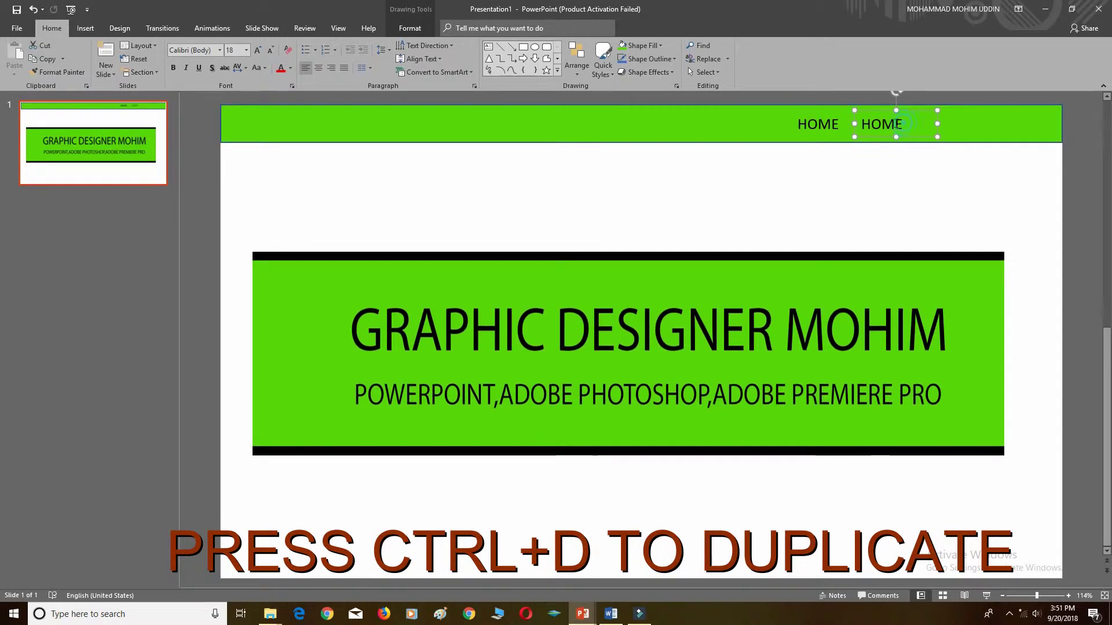
double_click(899, 124)
key("BackSpace")
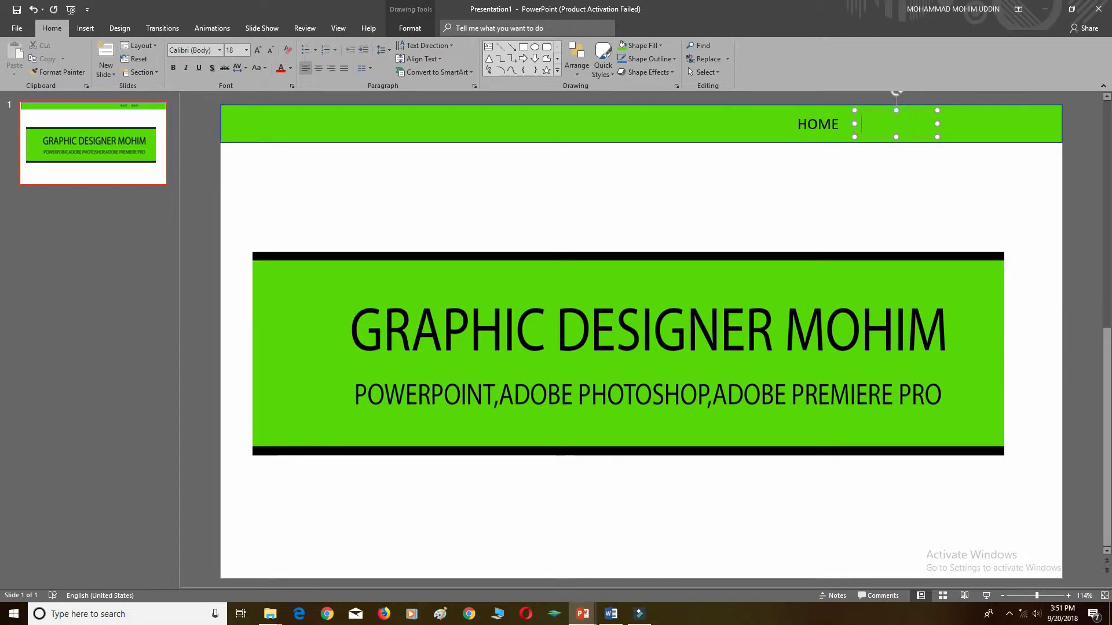
type("GALLERY")
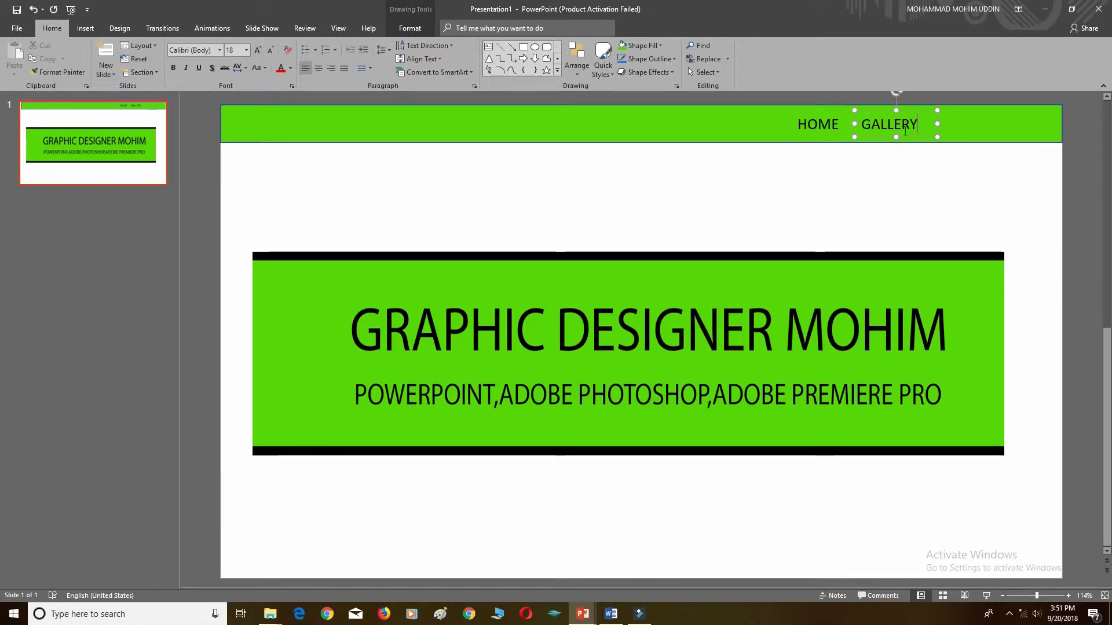
- Duplicate the labels again to add VIDEO and CONTACT, lining them up in the bar
key("ctrl+d")
left_click(981, 124)
left_click_drag(977, 124, 917, 128)
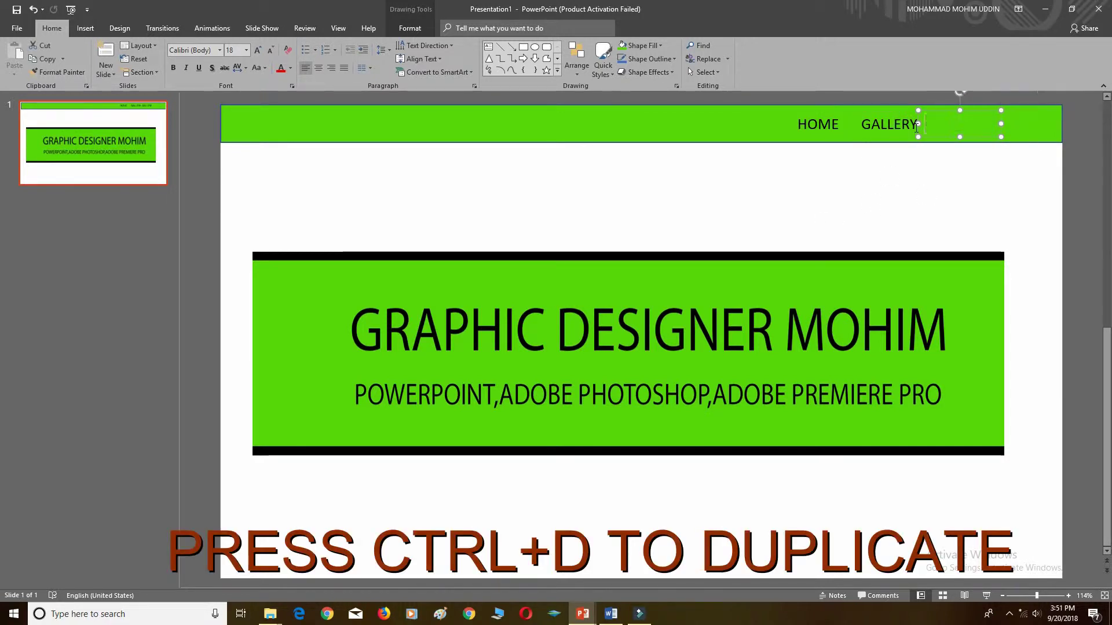
type("VIDEO")
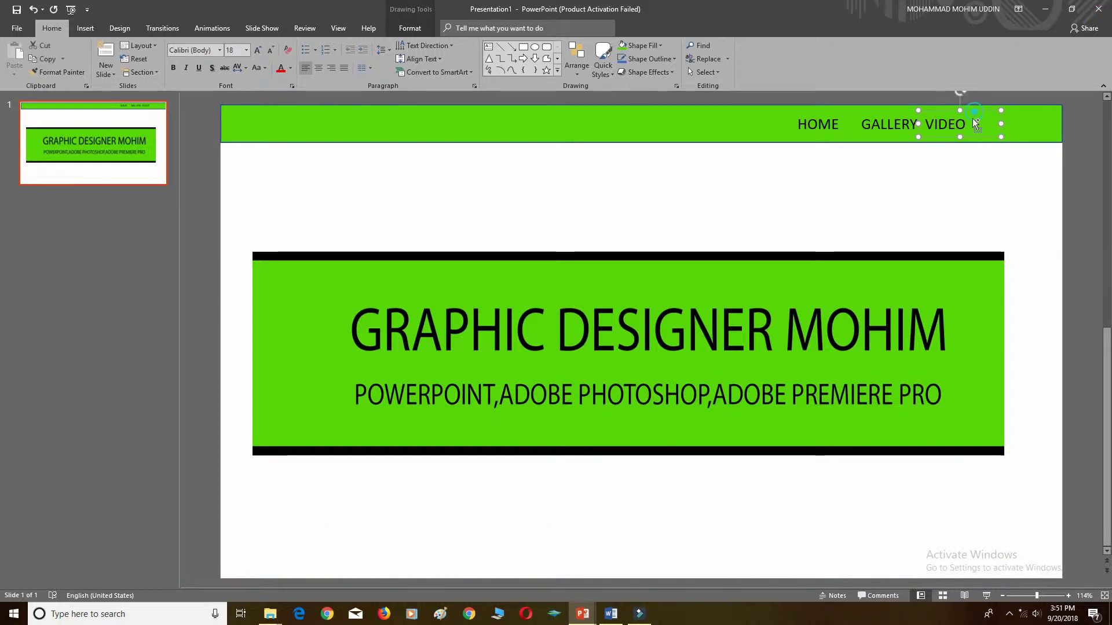
key("ctrl+d")
key("BackSpace")
type("CONTACT")
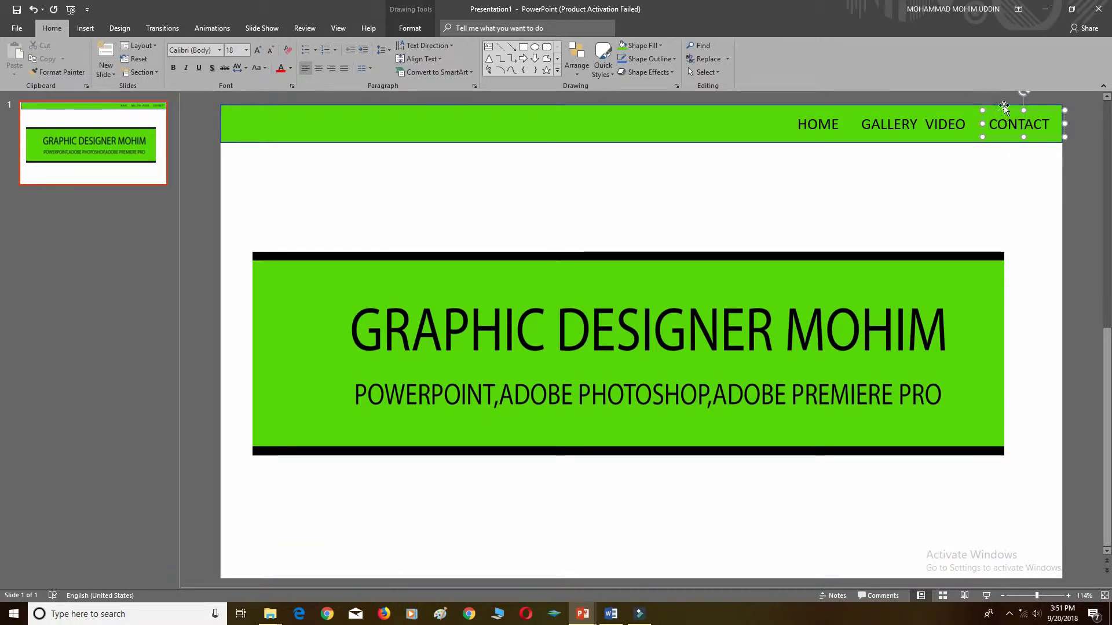
left_click_drag(1005, 108, 992, 106)
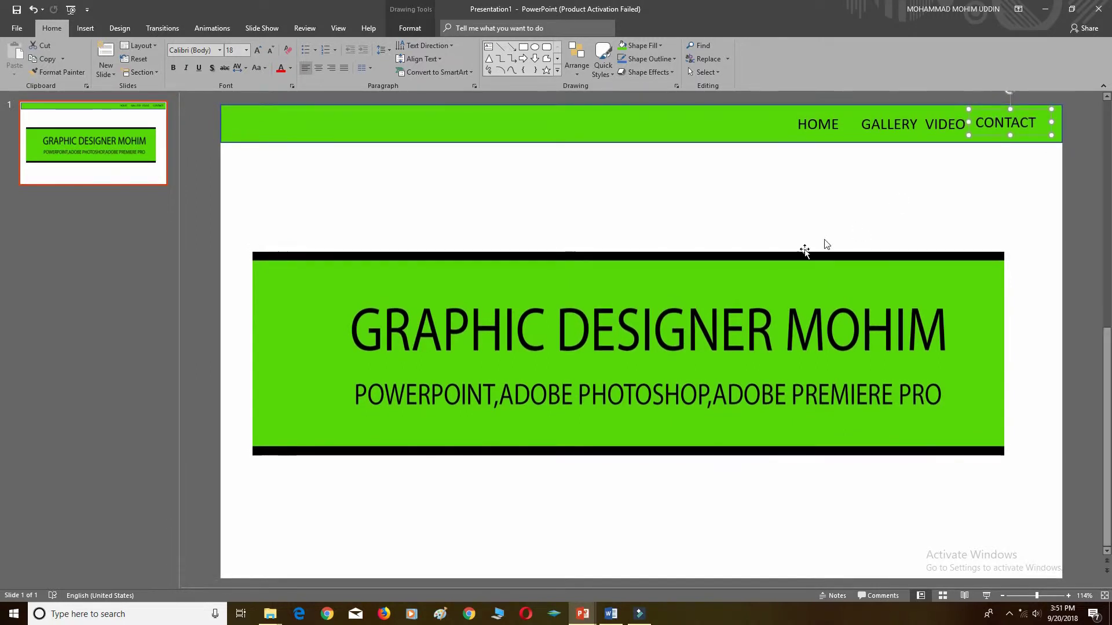
left_click(727, 239)
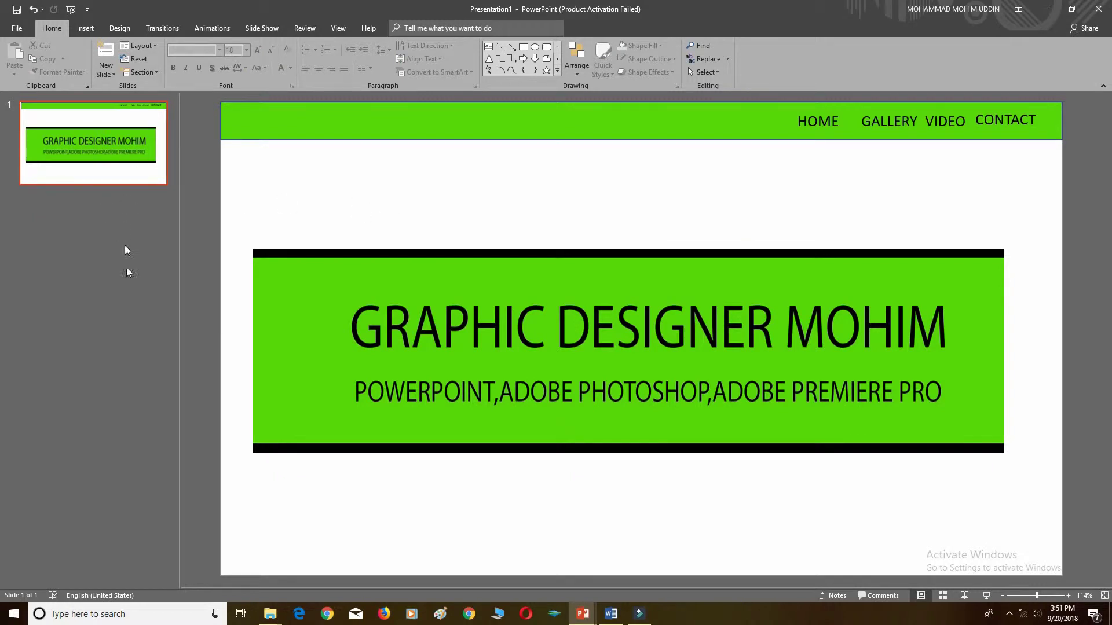
- Copy slide 1 and paste copies to make the additional pages
left_click(90, 166)
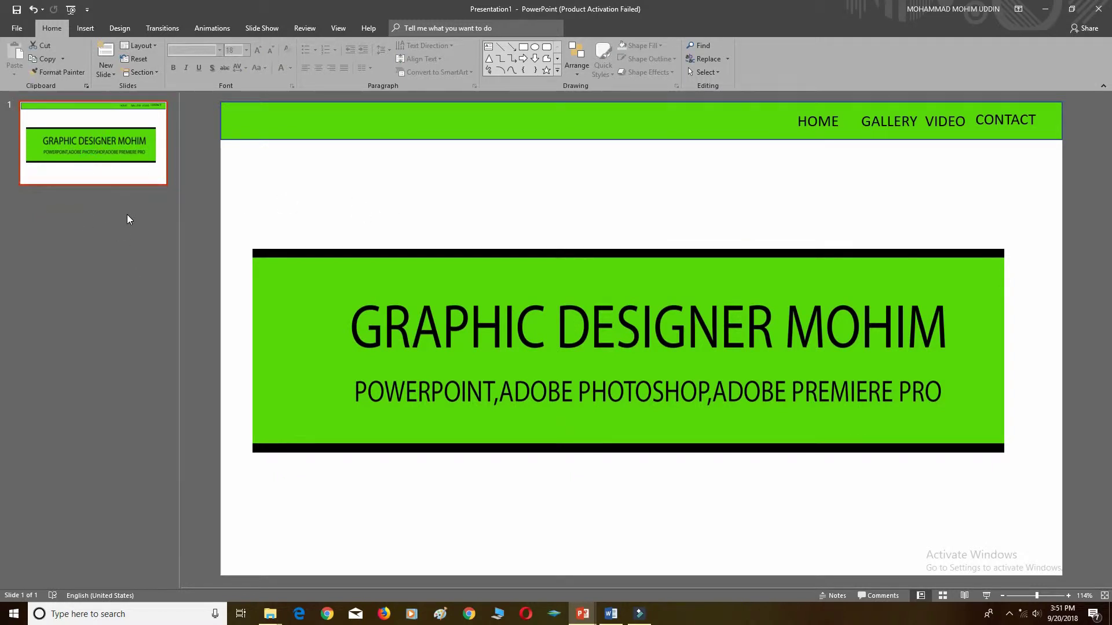
key("ctrl+c")
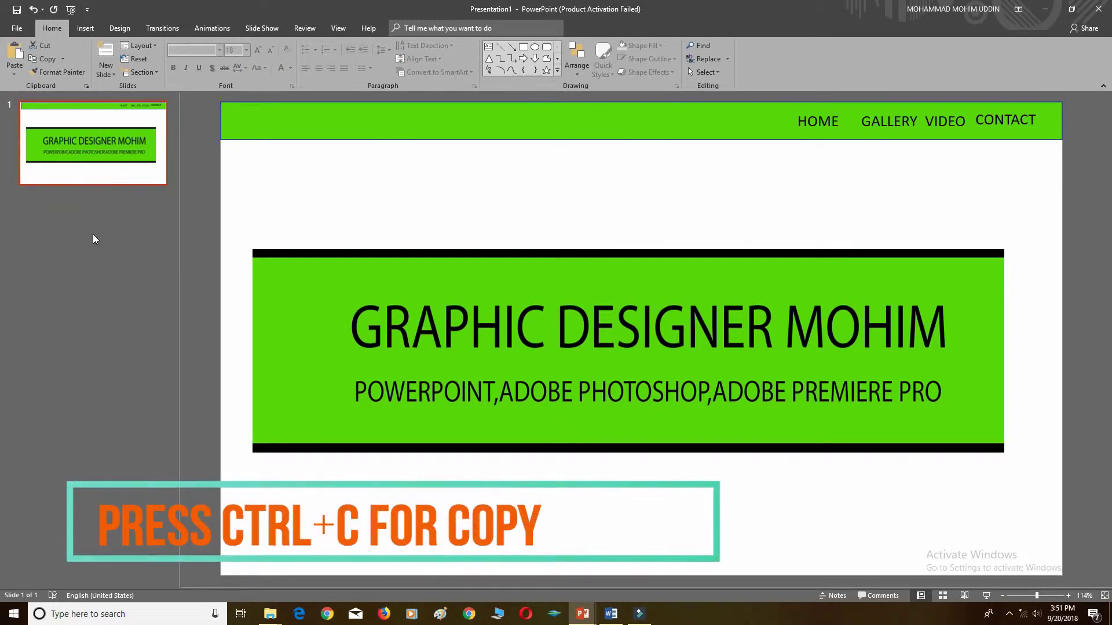
key("ctrl+v")
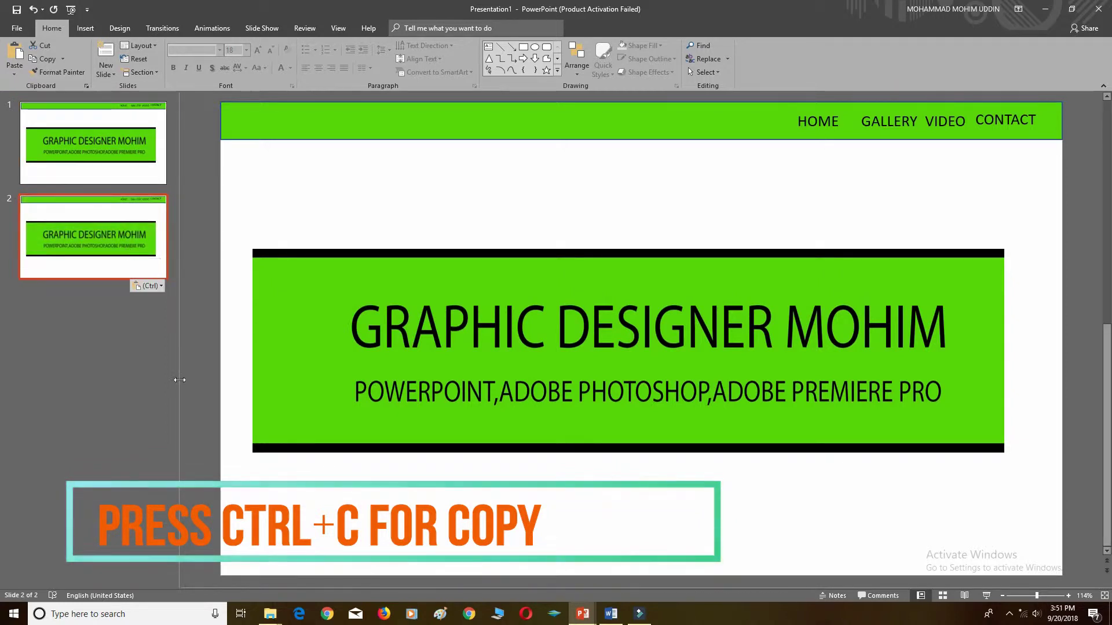
key("ctrl+v")
key("ctrl+v")
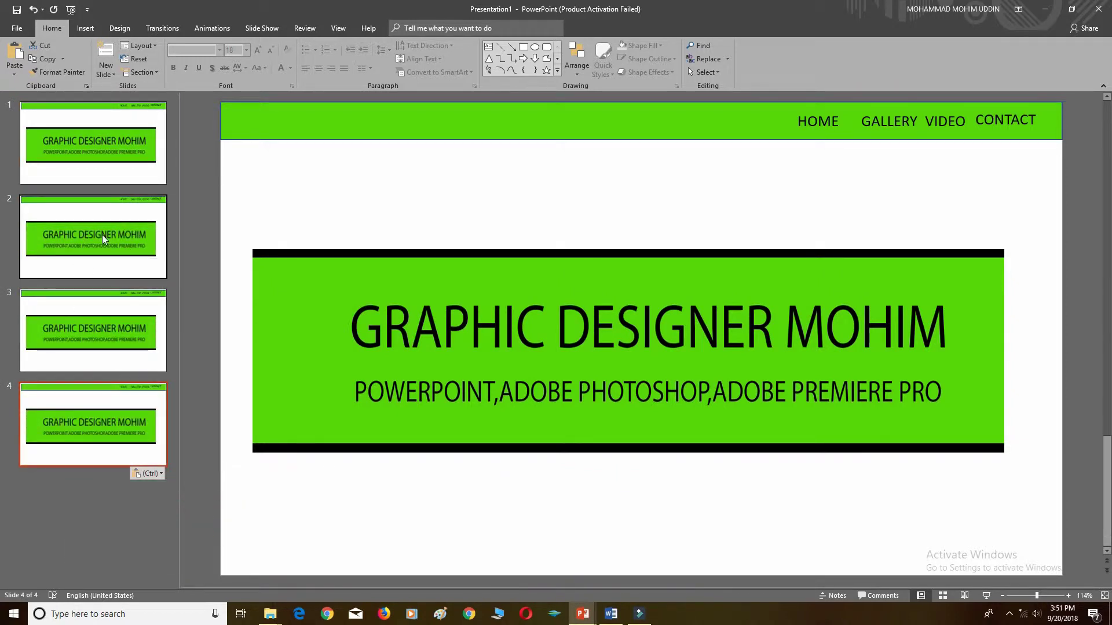
- Delete the title banner picture from slides 2, 3 and 4
left_click(102, 234)
left_click_drag(240, 218, 1005, 484)
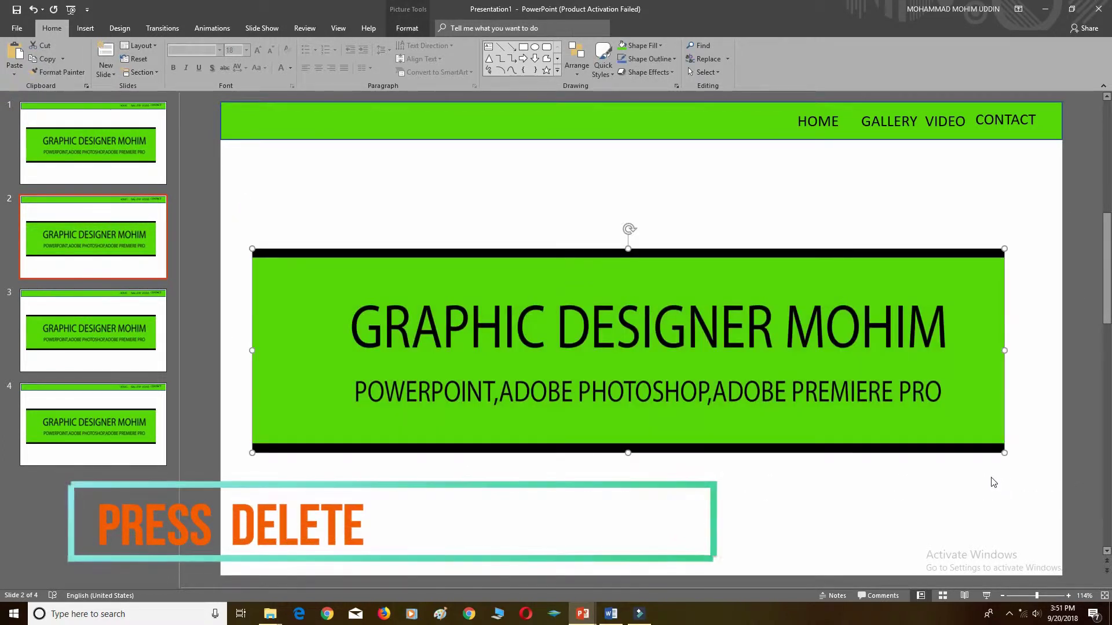
key("Delete")
left_click(51, 336)
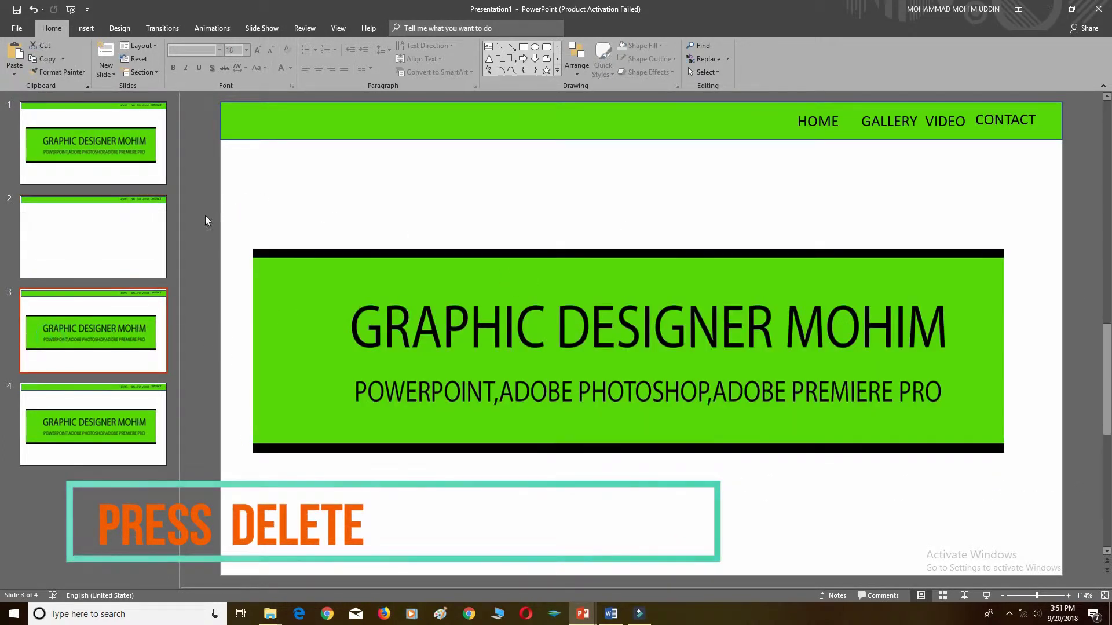
left_click_drag(246, 228, 994, 507)
key("Delete")
left_click(102, 416)
left_click(359, 275)
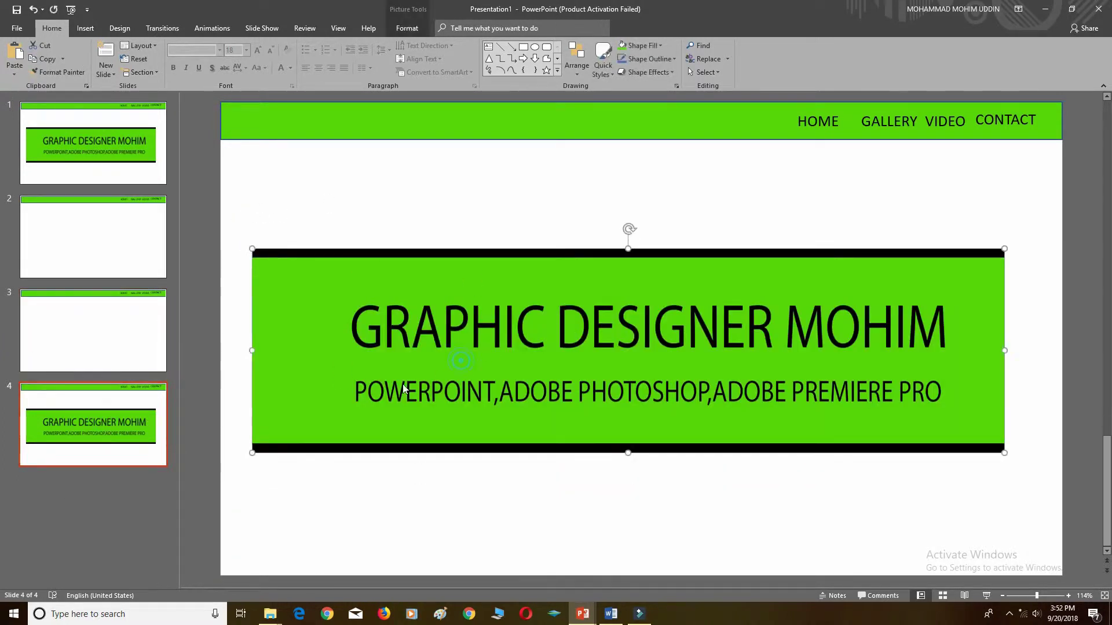
key("Delete")
left_click(82, 250)
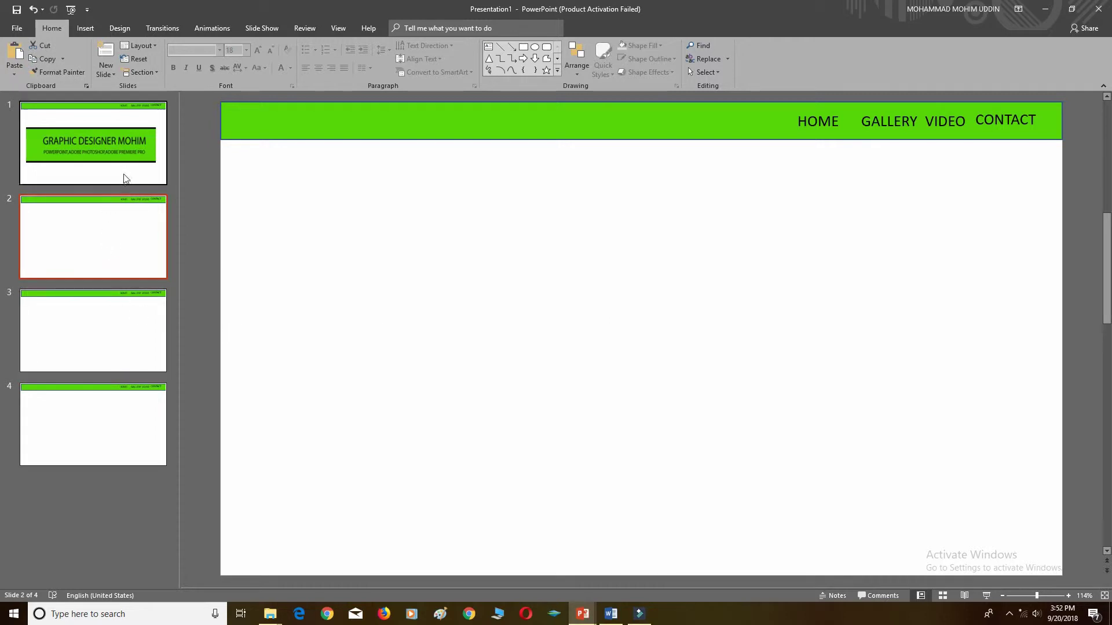
- On slide 1, add plain WordArt with the designer's name and move it into the header bar's left end
left_click(118, 144)
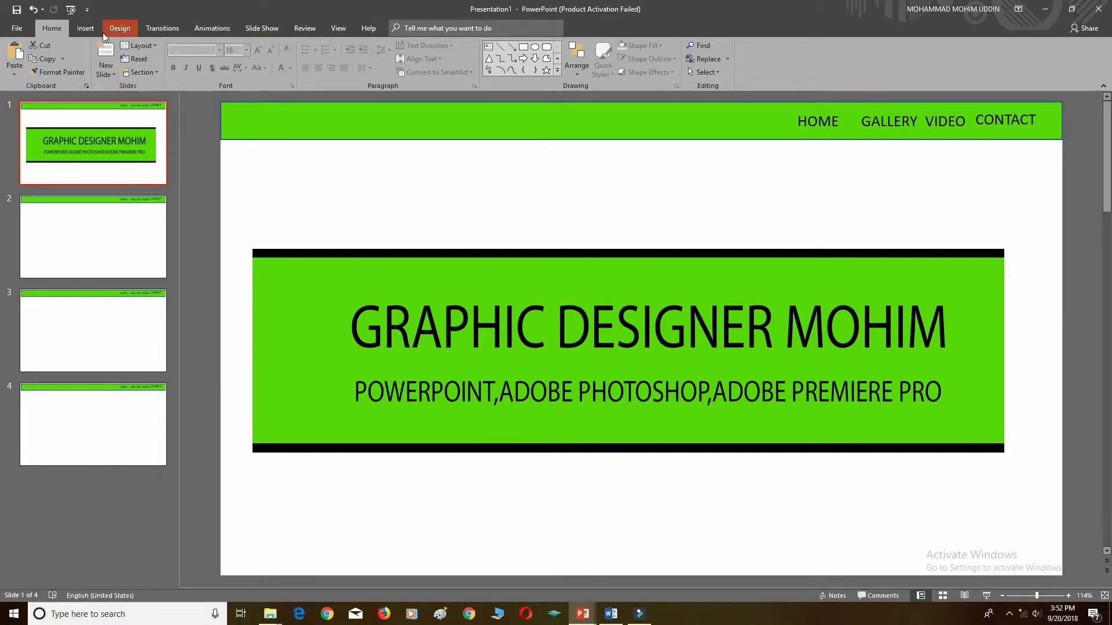
left_click(85, 28)
left_click(492, 58)
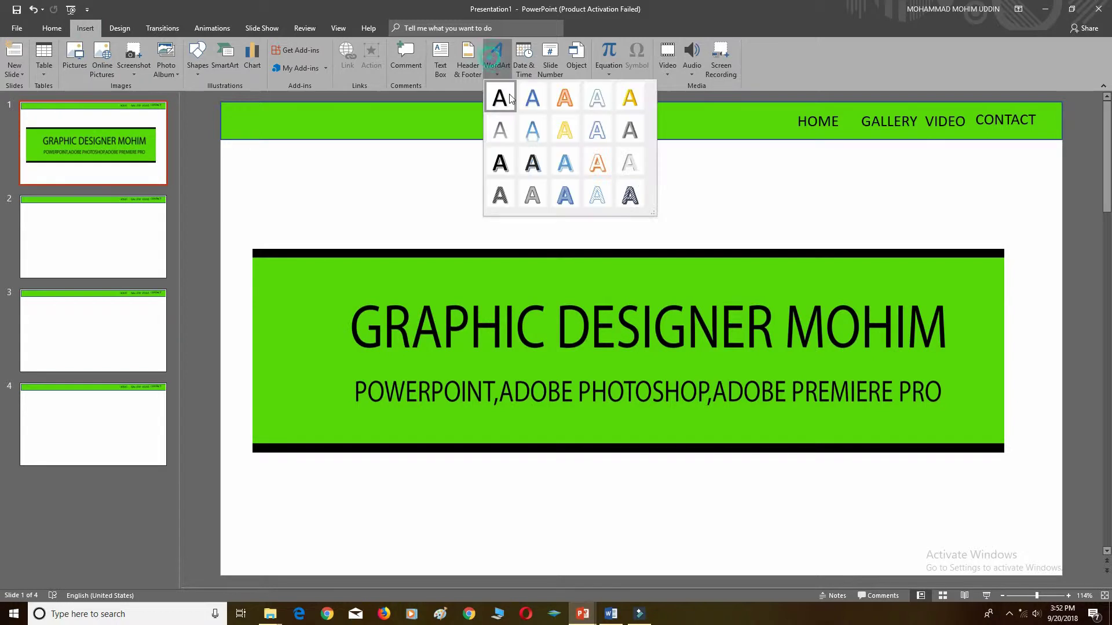
left_click(502, 98)
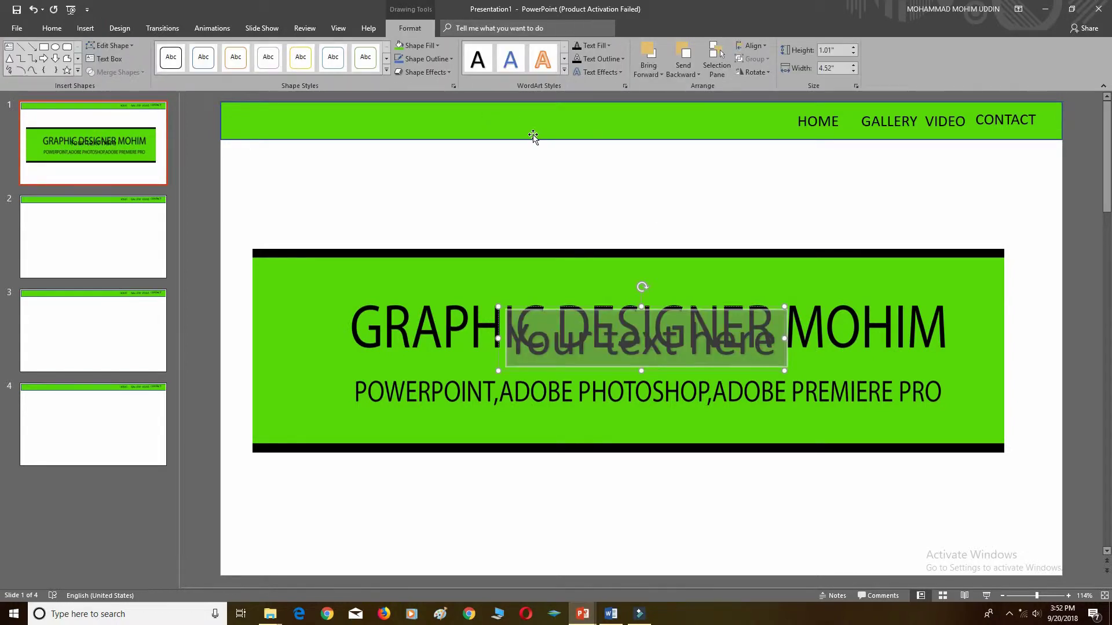
type("GRA")
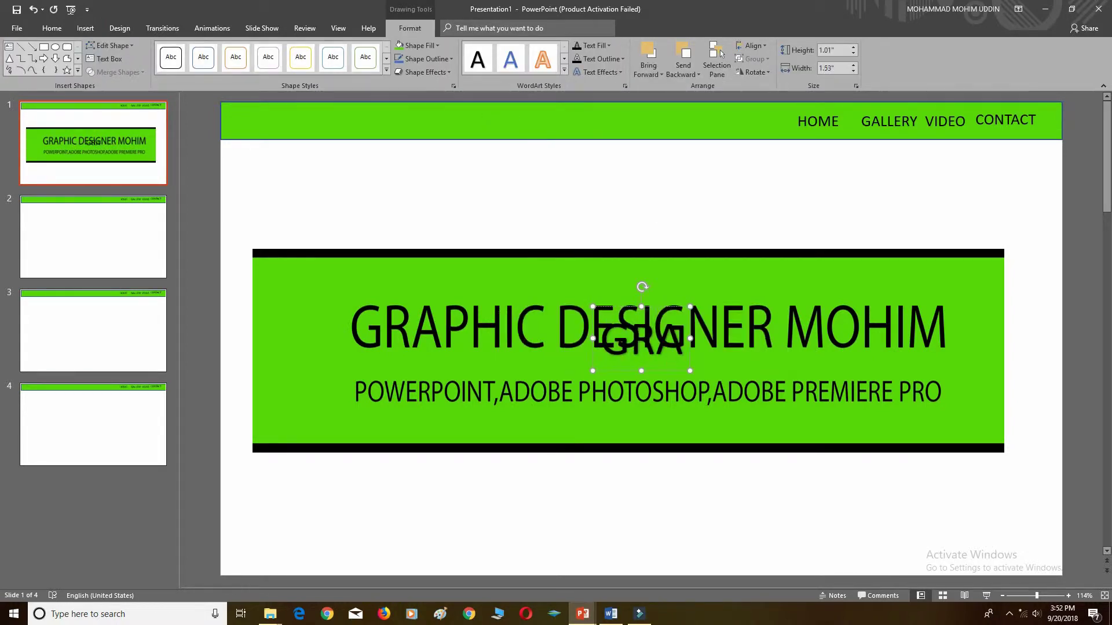
type("PHIC DESIGNER MO")
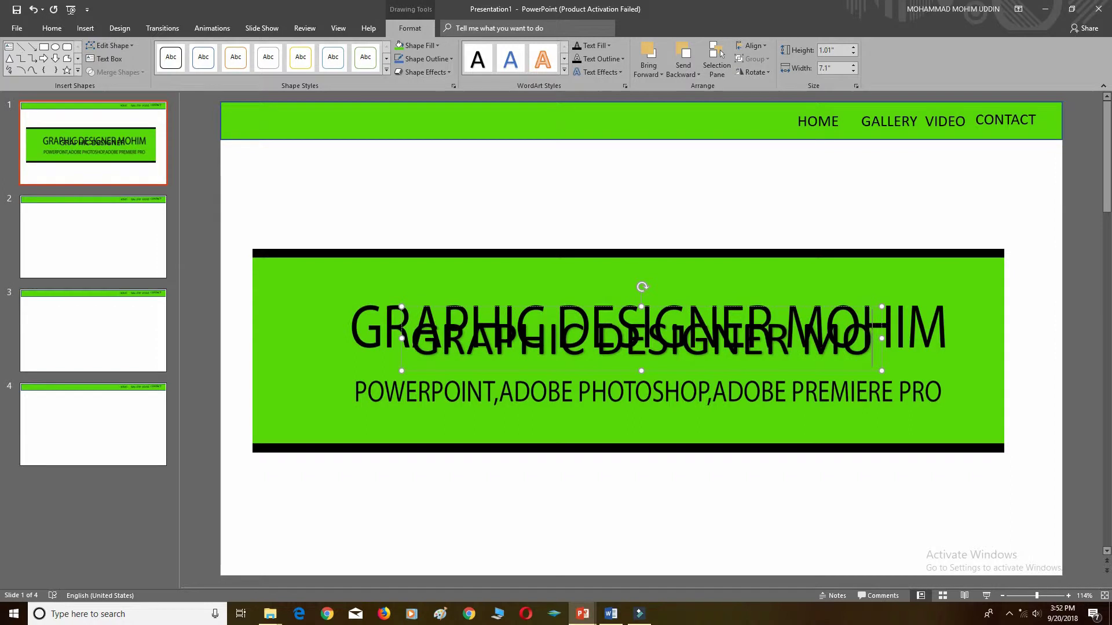
type("HIM")
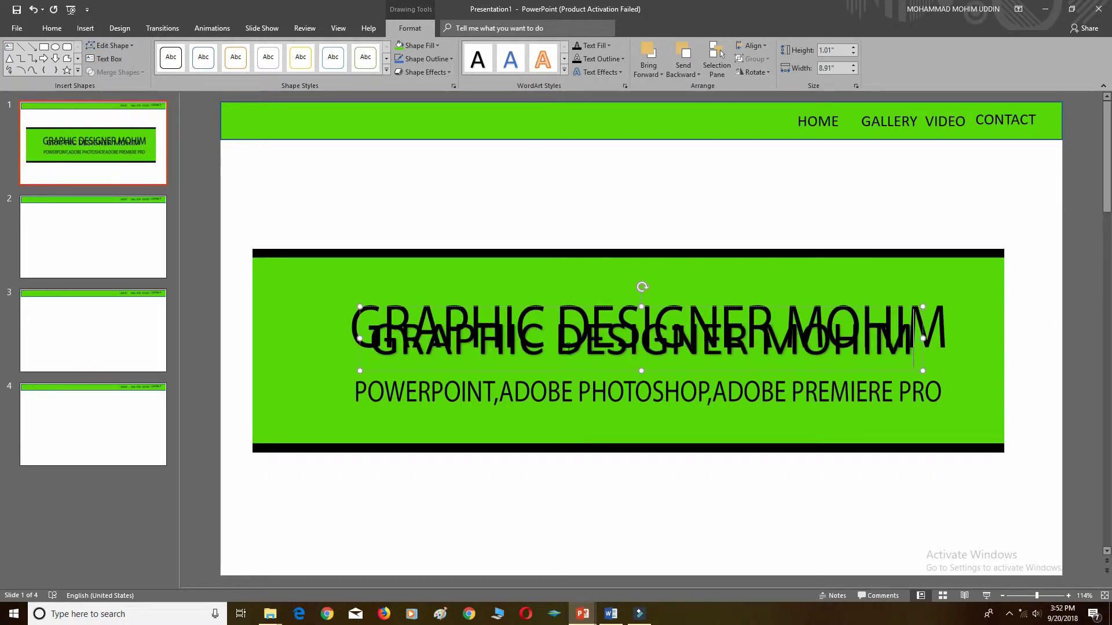
left_click(52, 28)
mouse_move(584, 307)
left_mouse_down()
mouse_move(444, 92)
mouse_move(462, 94)
left_mouse_up()
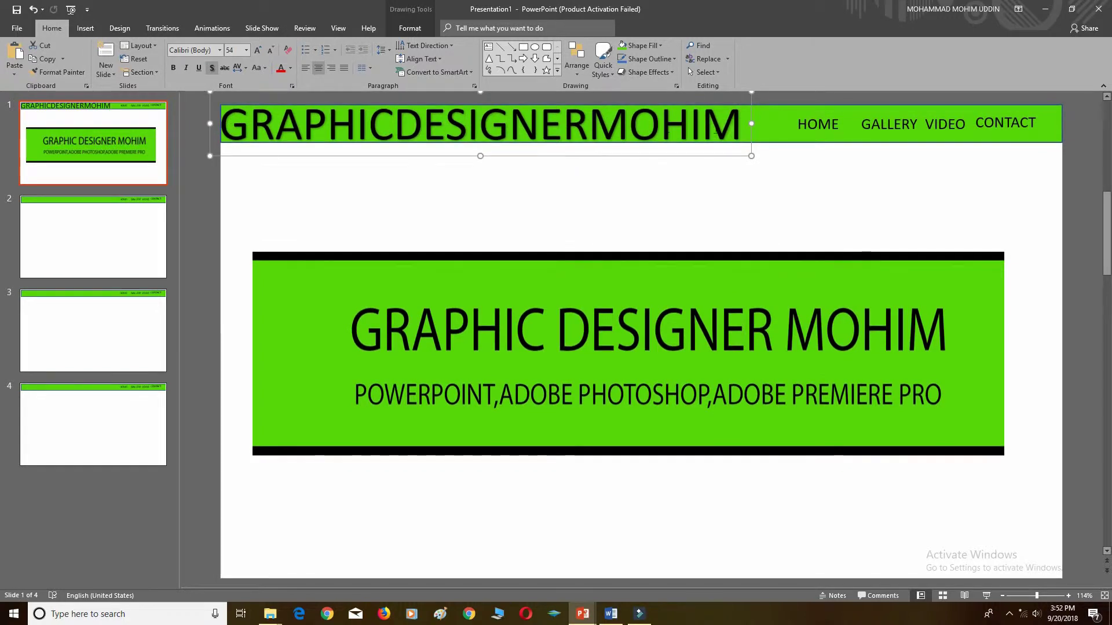
- Set the header title to 36 pt and drag it to the green bar's left end
left_click(742, 132)
left_click(734, 127)
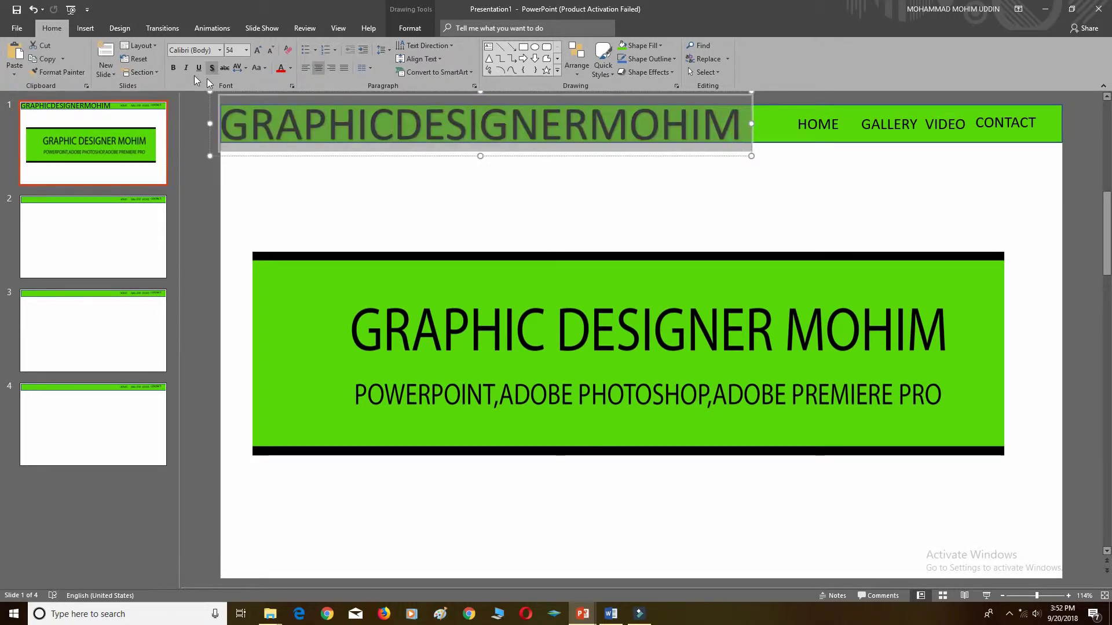
left_click(247, 51)
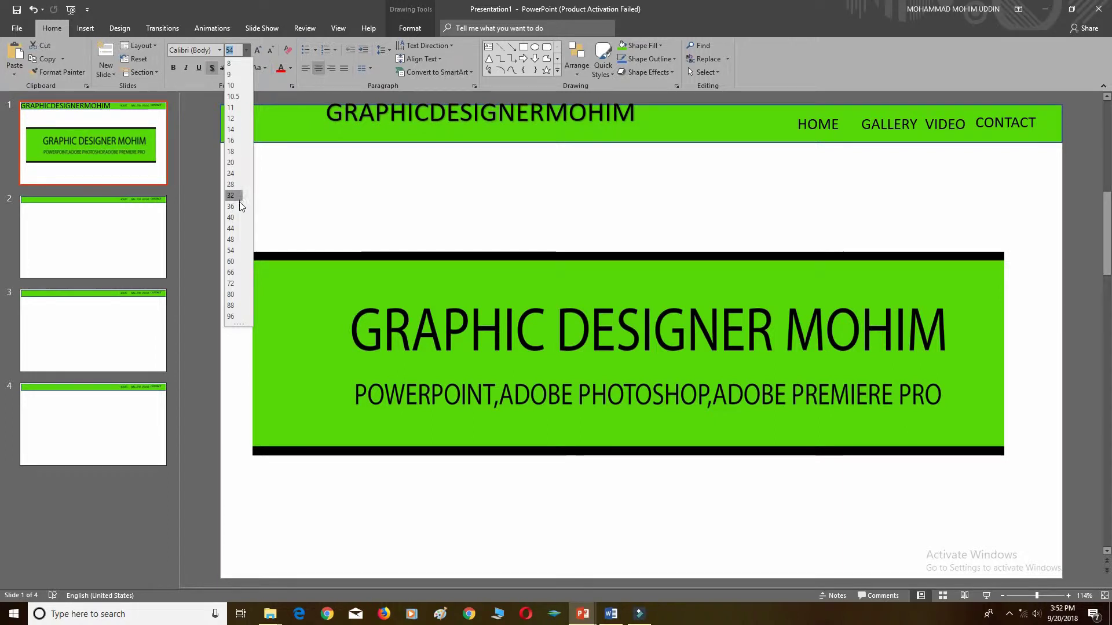
left_click(239, 203)
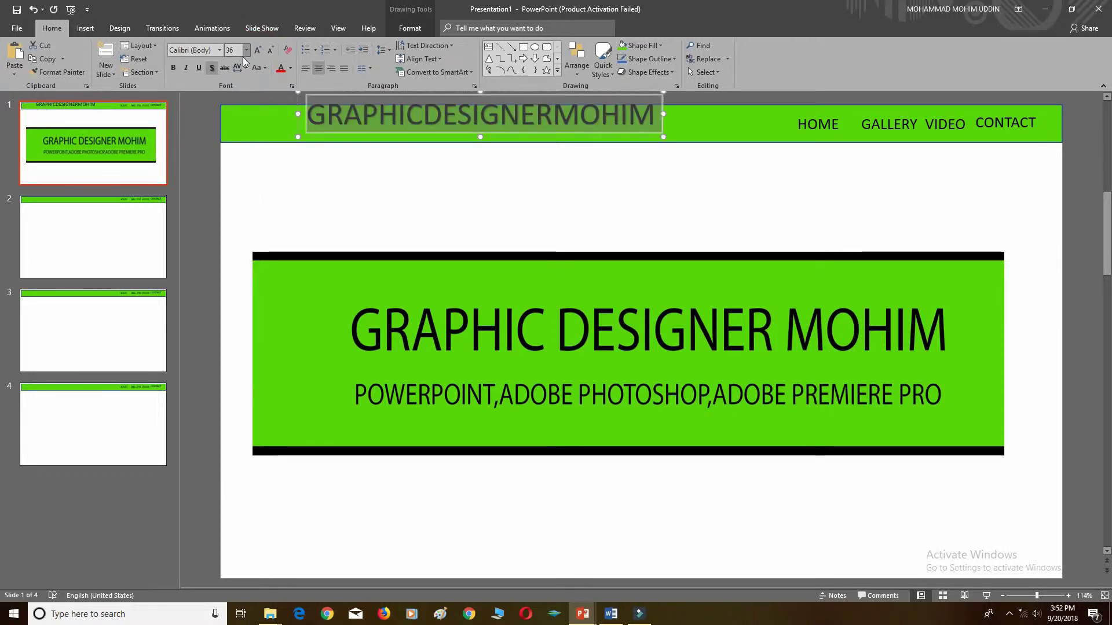
left_click_drag(589, 92, 507, 106)
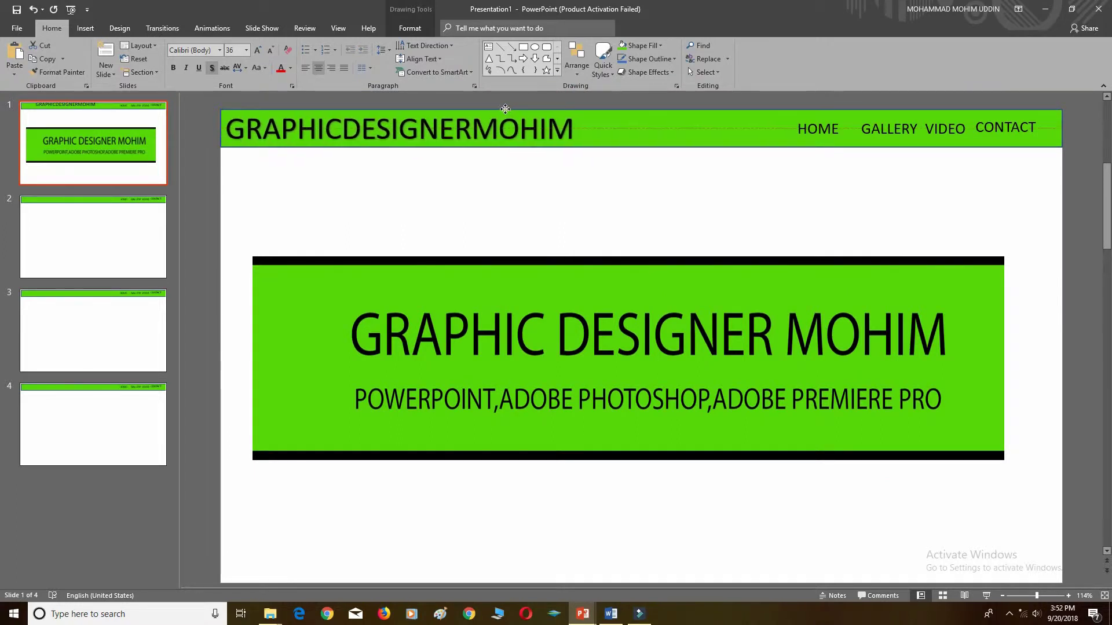
- Make the header title bold, with its text shadow toggled on and back off
left_click(214, 68)
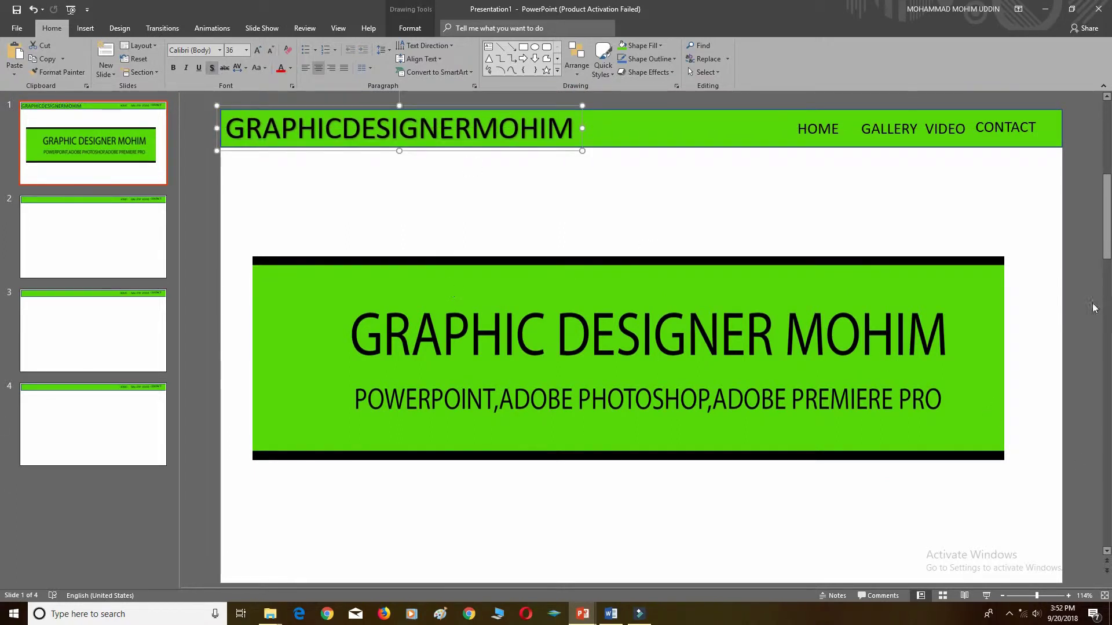
left_click(177, 69)
left_click(212, 70)
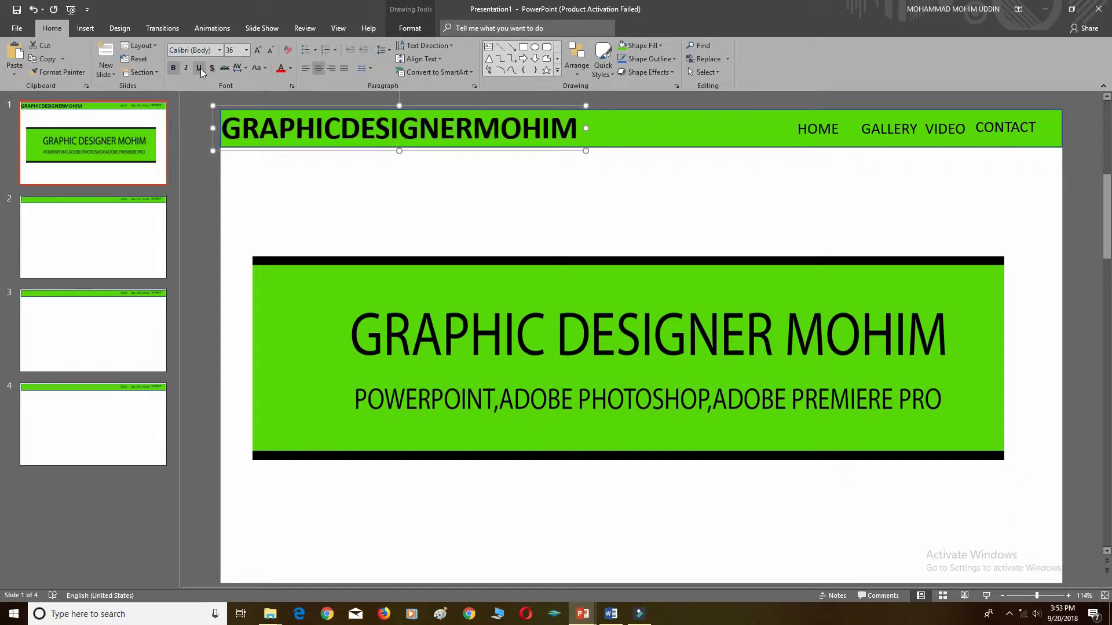
left_click(222, 50)
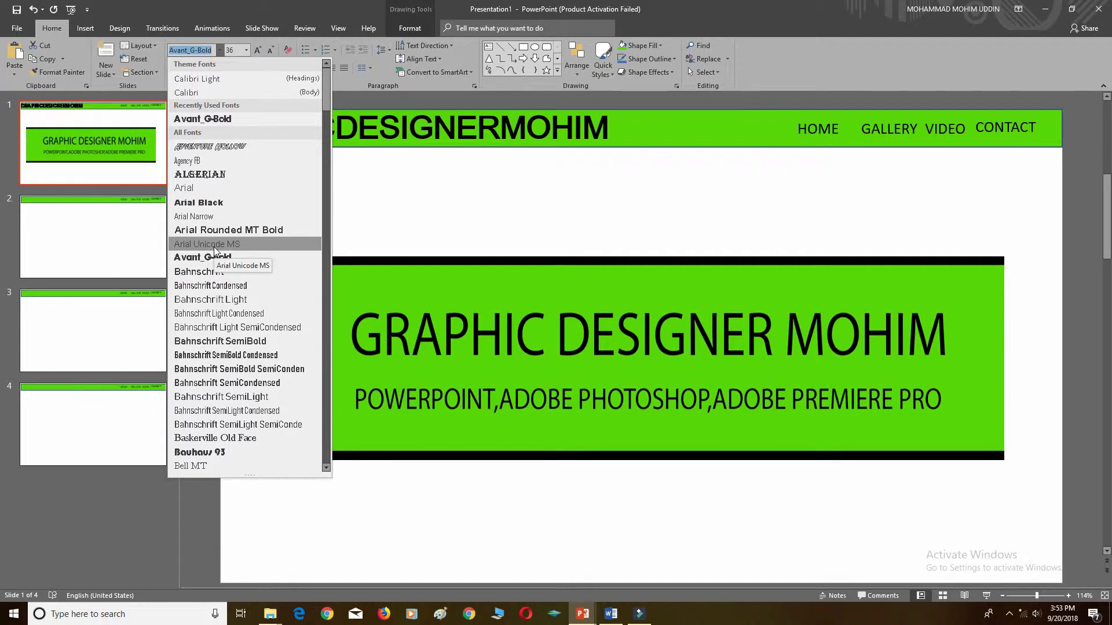
- Apply Arial Unicode MS at 24 pt to the title and shift it left
left_click(217, 249)
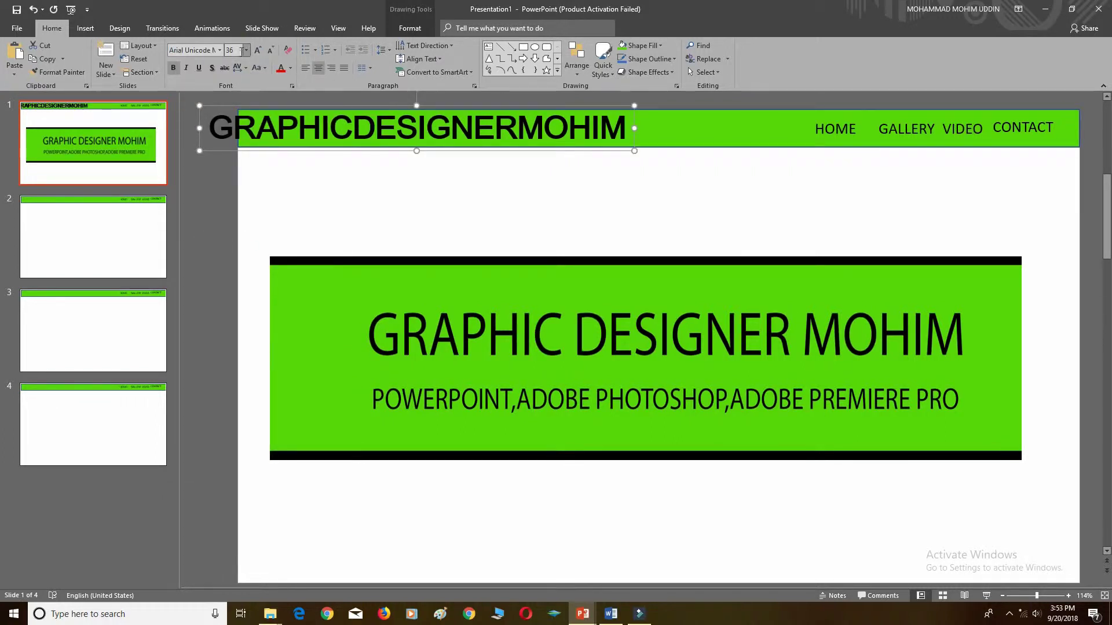
left_click(246, 51)
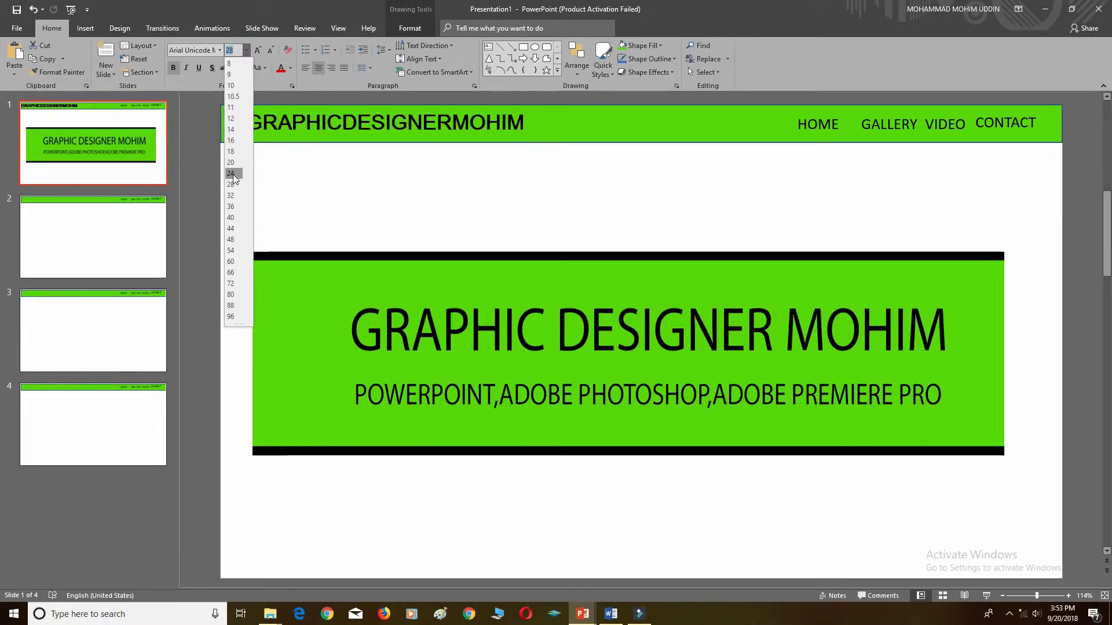
left_click(230, 173)
left_click_drag(405, 106, 388, 107)
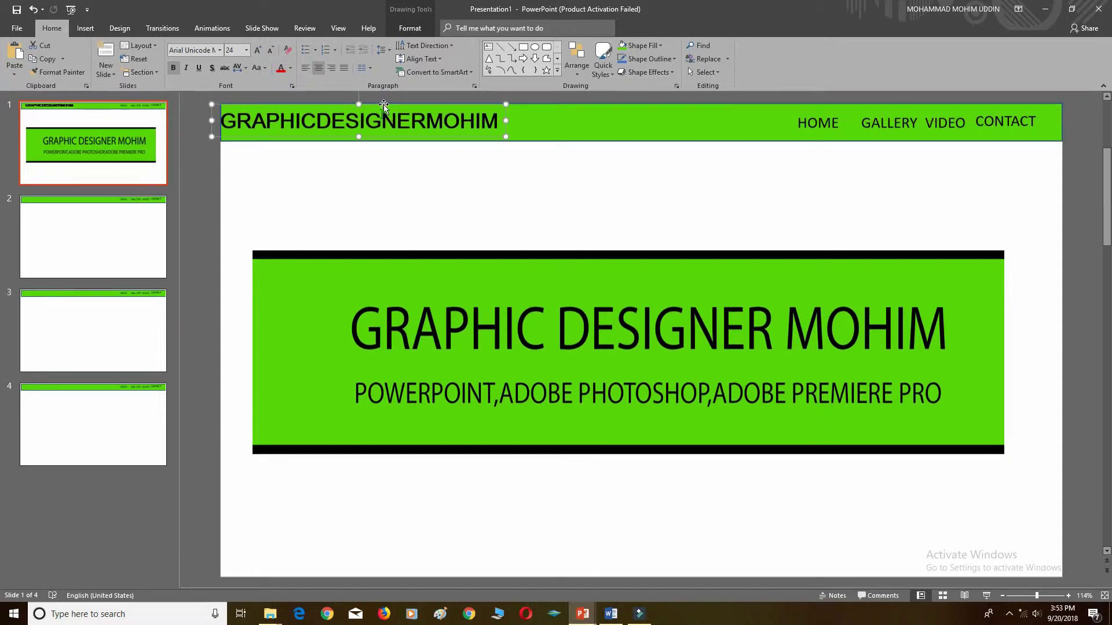
- Change the title font to Bahnschrift and nudge the box into place
left_click(220, 52)
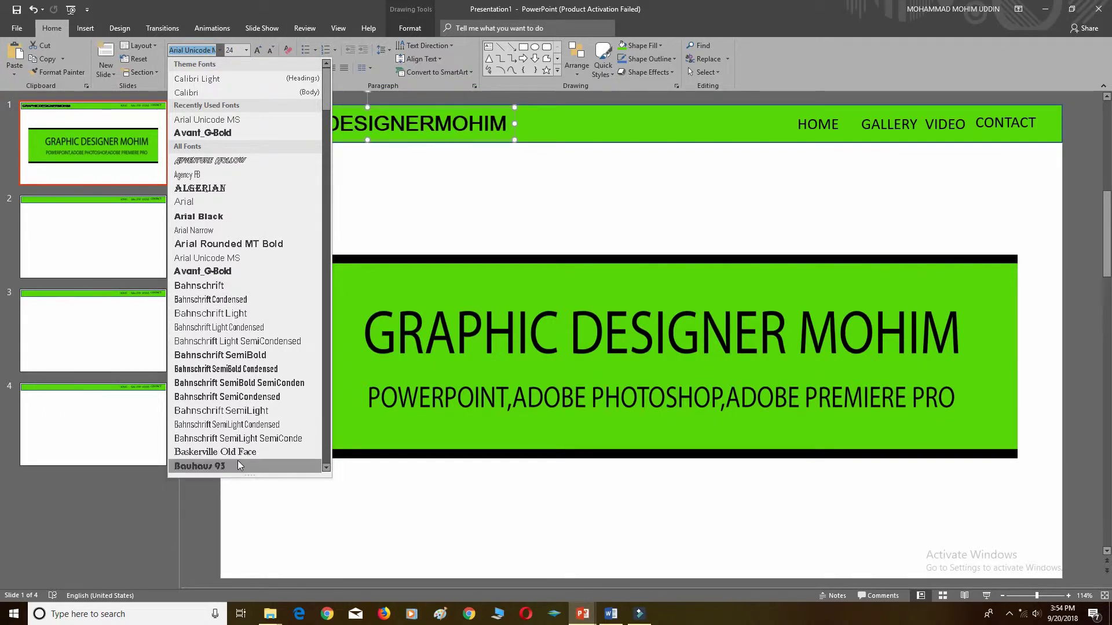
left_click(209, 287)
left_click_drag(320, 104, 339, 105)
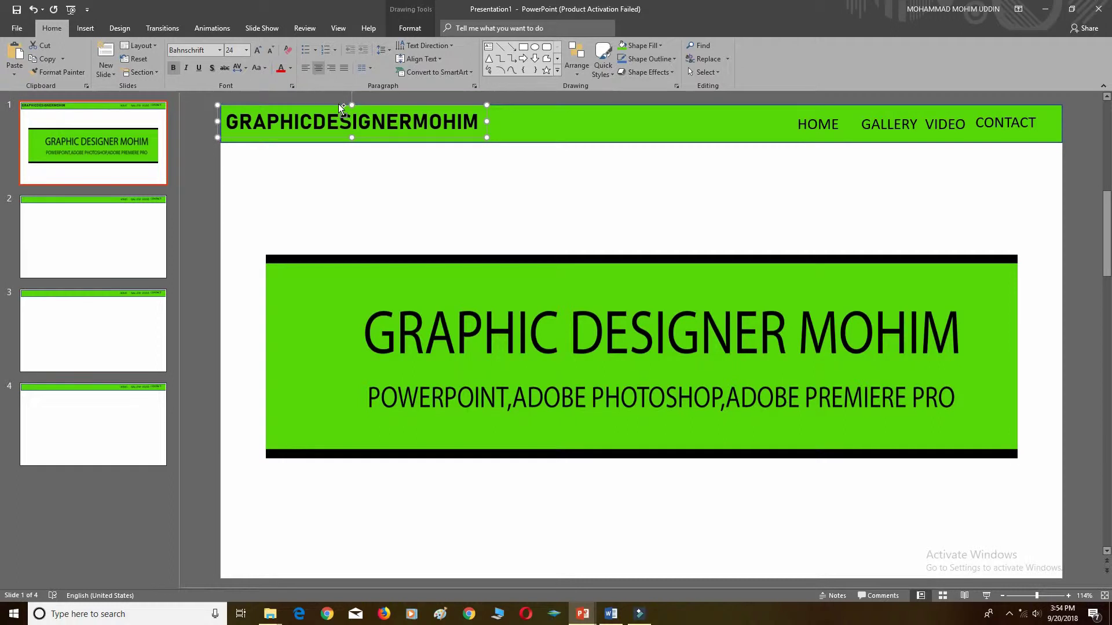
left_click(534, 215)
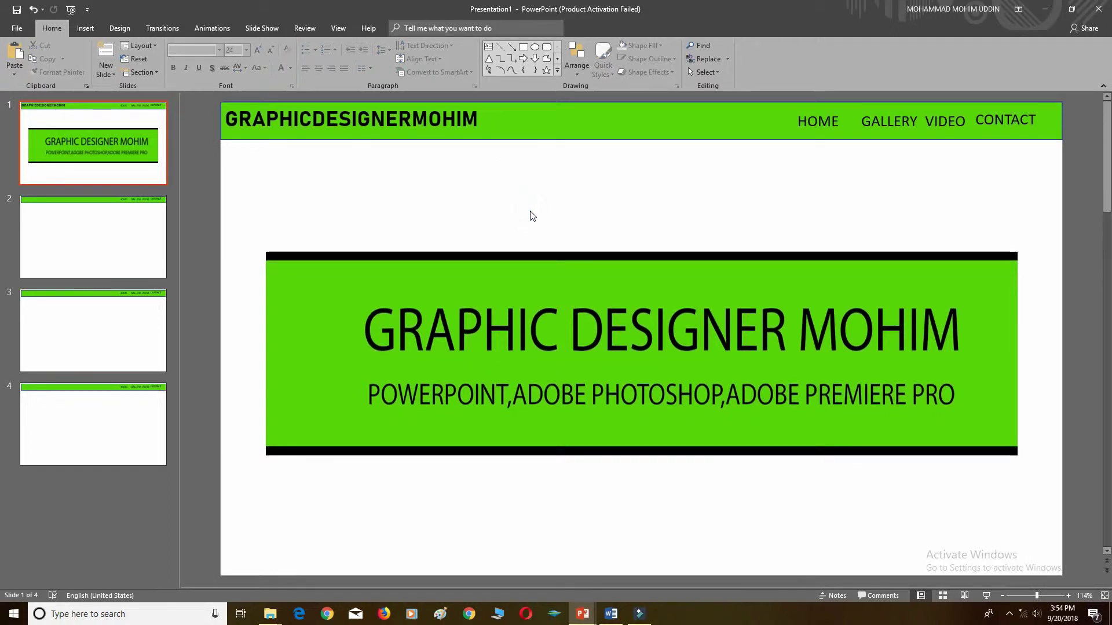
- Copy the GRAPHICDESIGNERMOHIM title from slide 1 and paste it onto slides 2, 3 and 4
left_click(300, 121)
left_click_drag(319, 102, 319, 104)
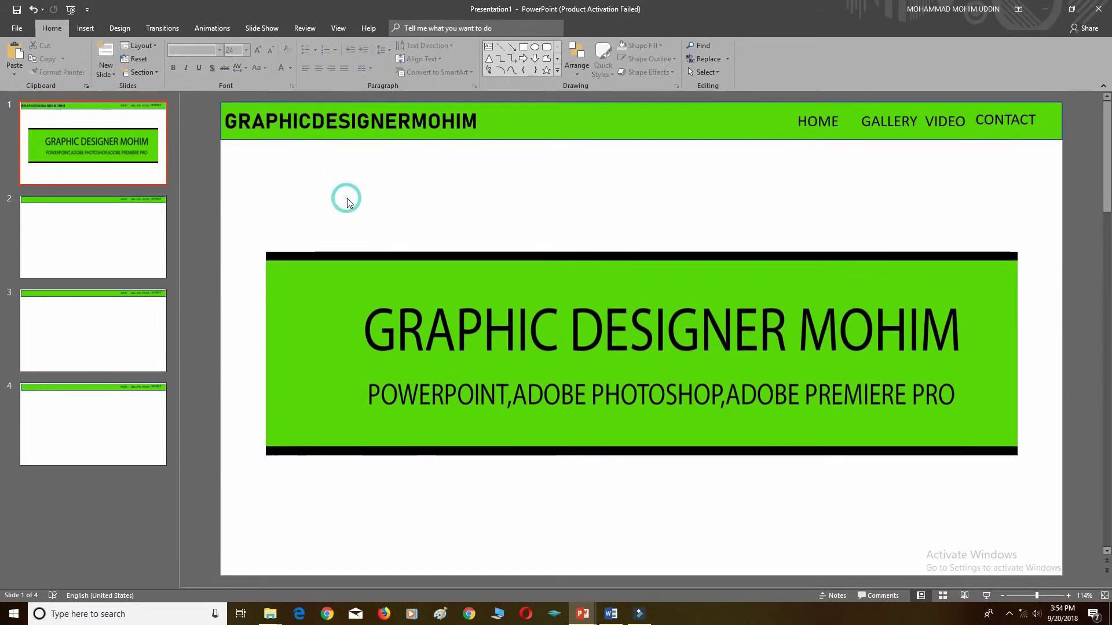
left_click(298, 123)
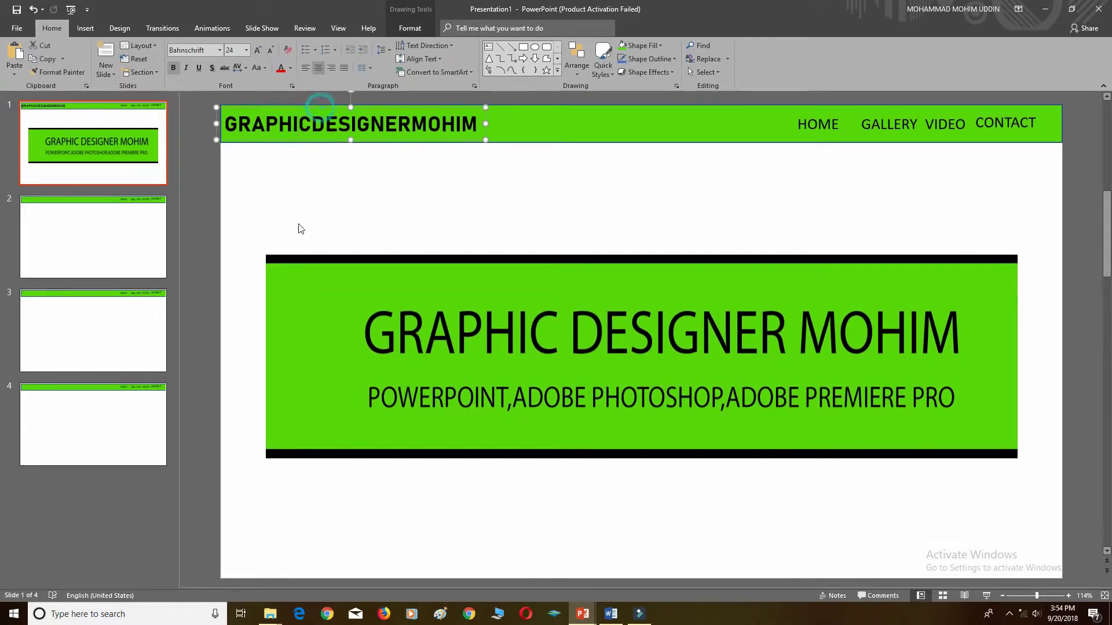
left_click(107, 255)
key("ctrl+v")
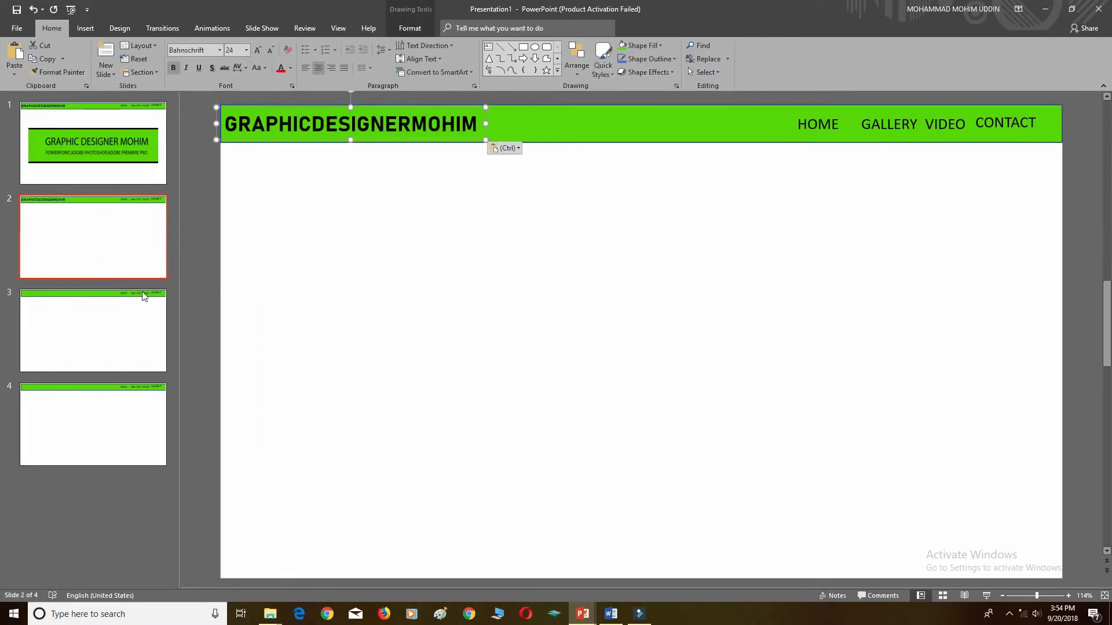
left_click(114, 352)
key("ctrl+v")
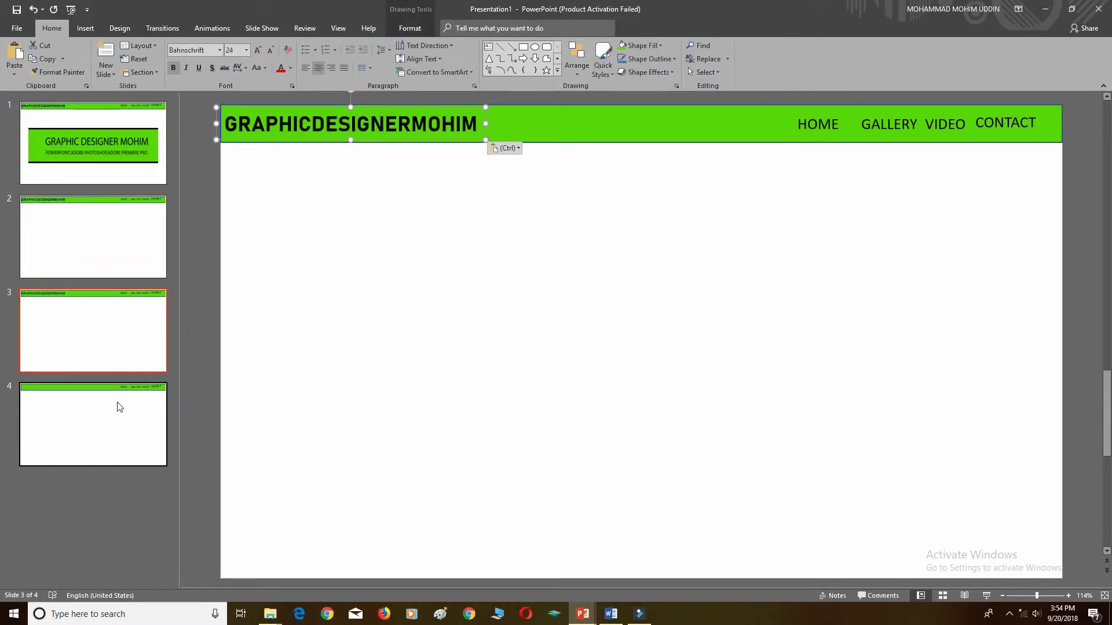
left_click(105, 421)
key("ctrl+v")
left_click(494, 271)
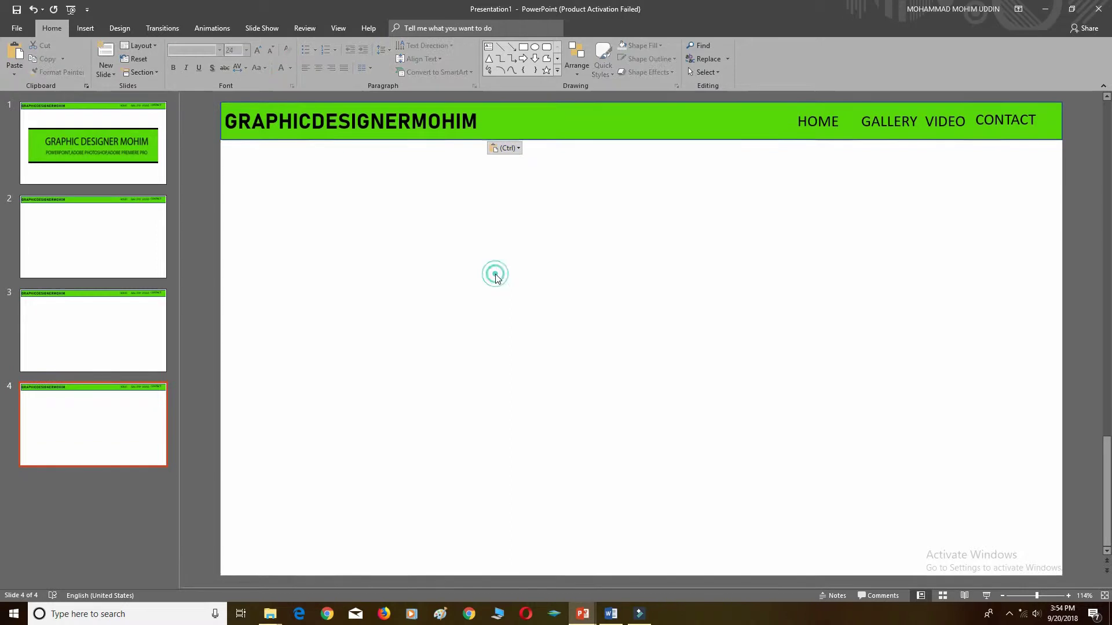
left_click(107, 243)
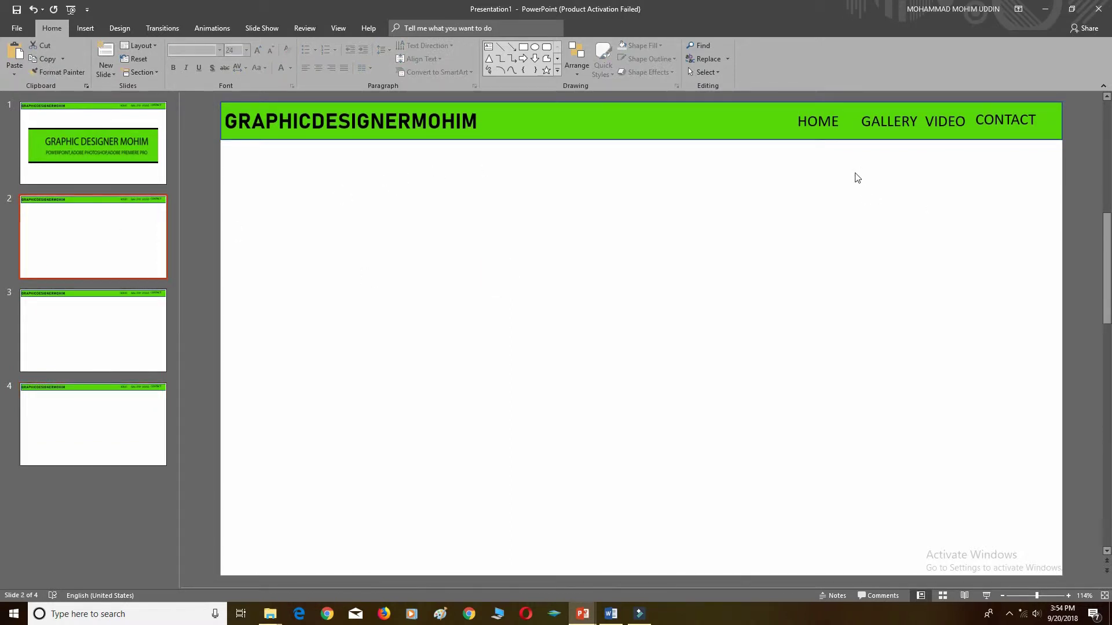
left_click(115, 133)
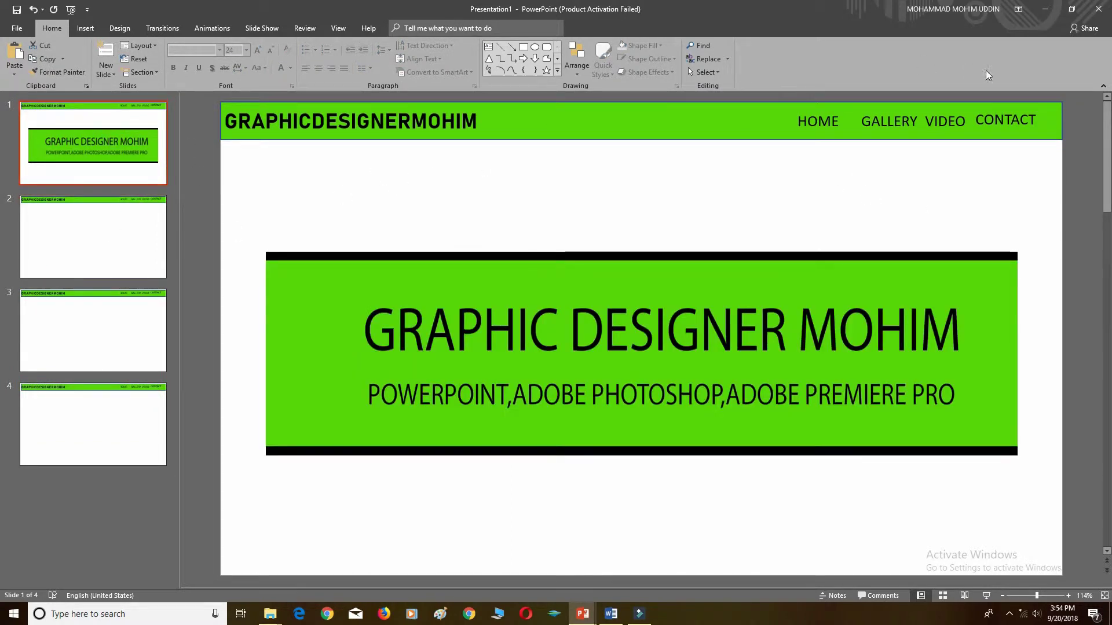
- Draw a thin rectangle as an underline bar beneath HOME on slide 1
left_click(85, 28)
left_click(197, 58)
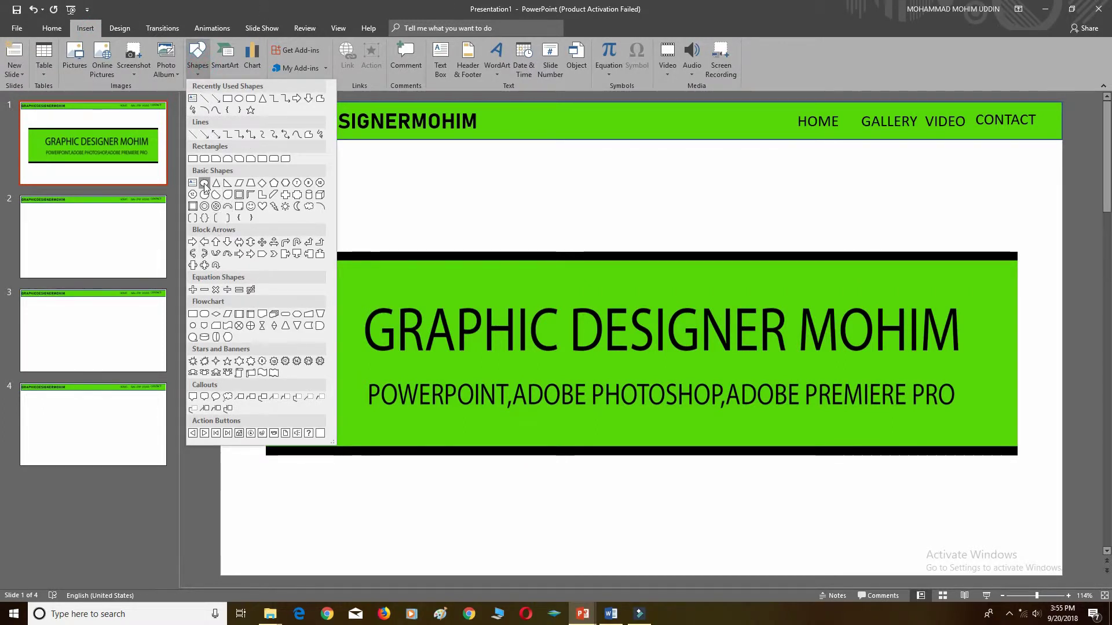
left_click(193, 158)
mouse_move(667, 187)
left_mouse_down()
mouse_move(703, 188)
mouse_move(831, 133)
mouse_move(821, 130)
mouse_move(841, 135)
left_mouse_up()
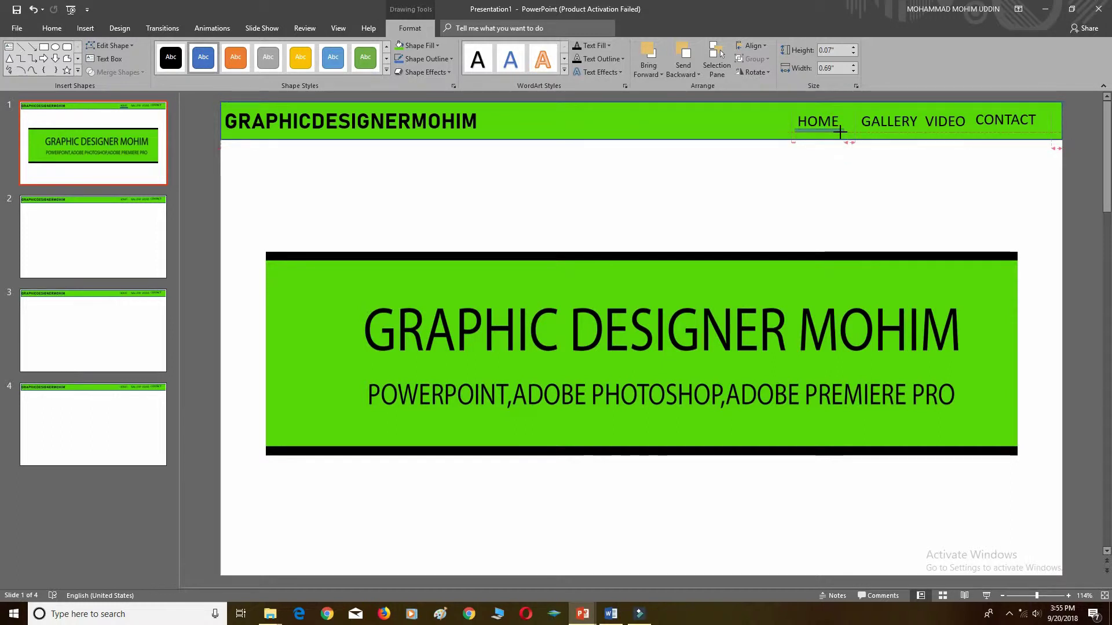
left_click_drag(840, 132, 841, 133)
- Fill the HOME underline bar with black
left_click(829, 165)
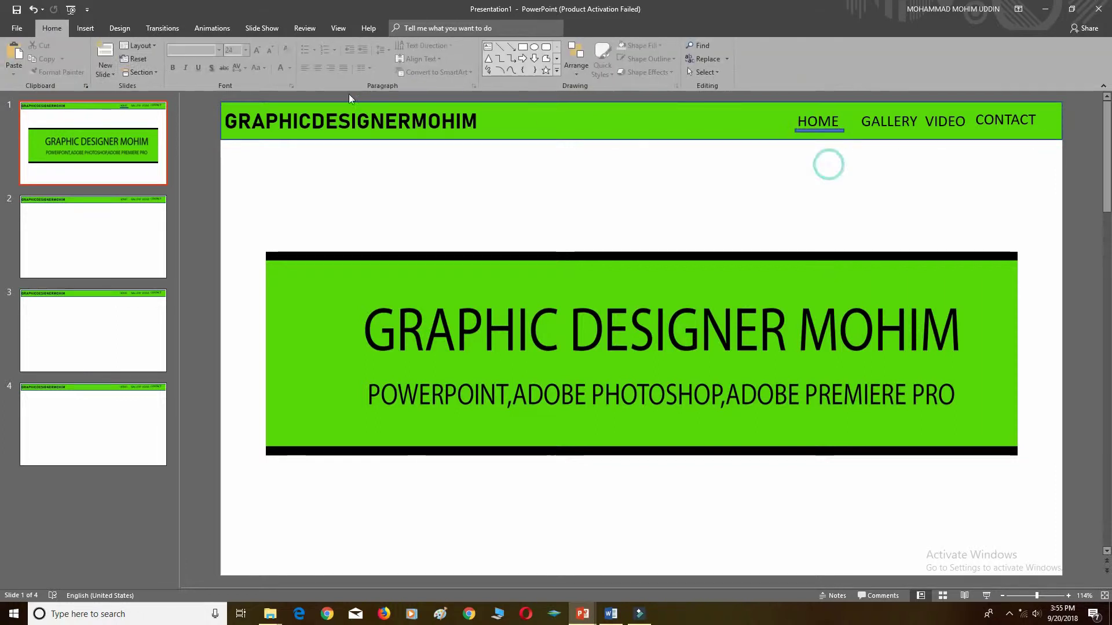
left_click(826, 129)
left_click(409, 28)
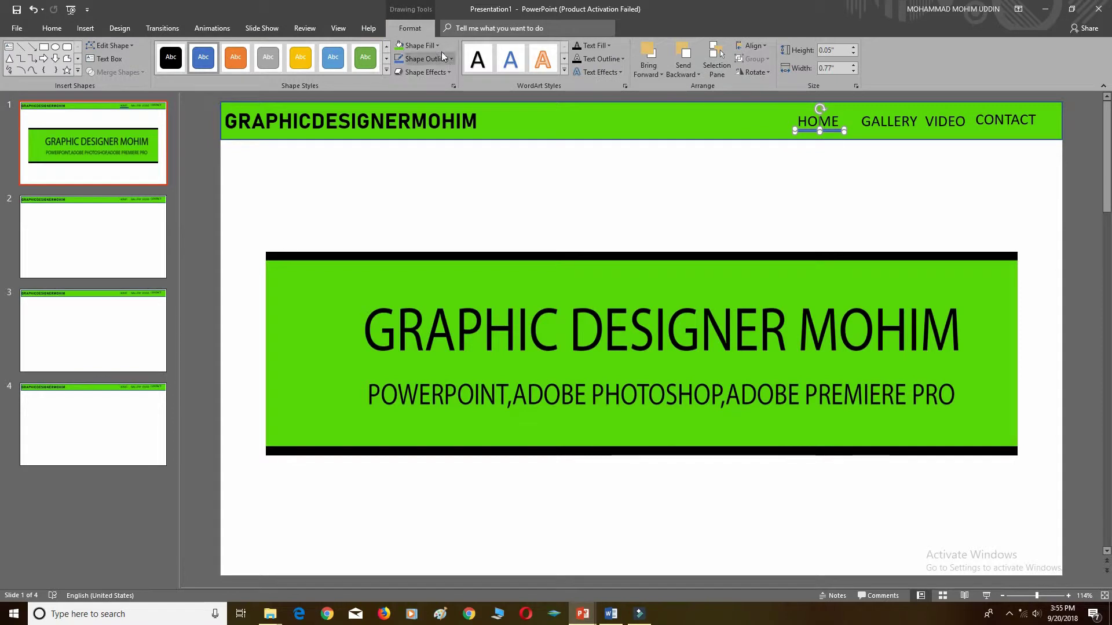
left_click(416, 45)
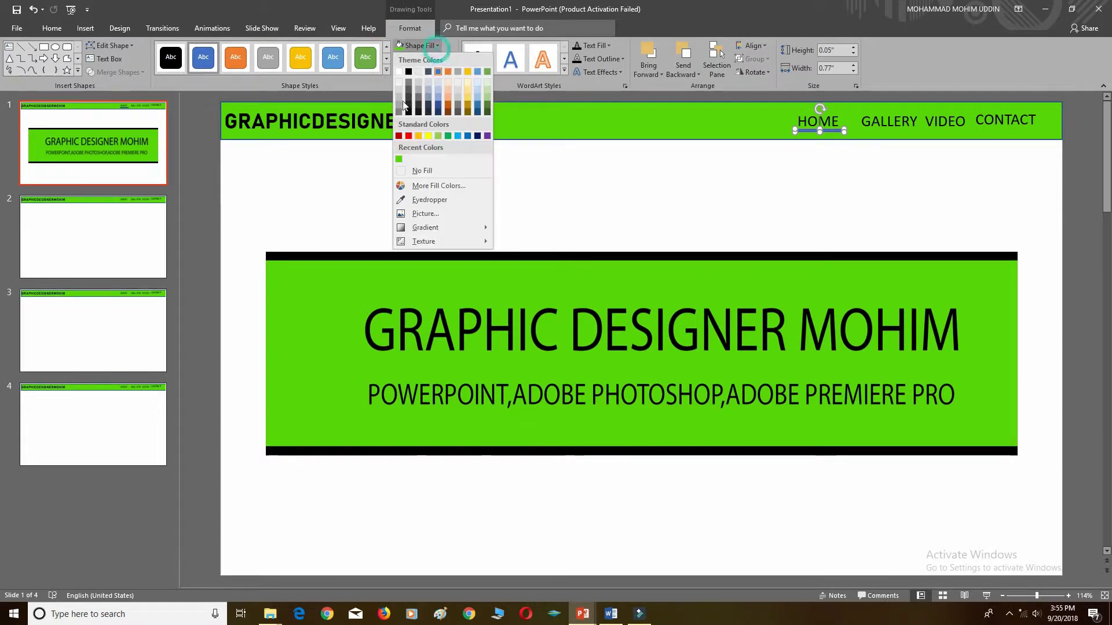
left_click(409, 71)
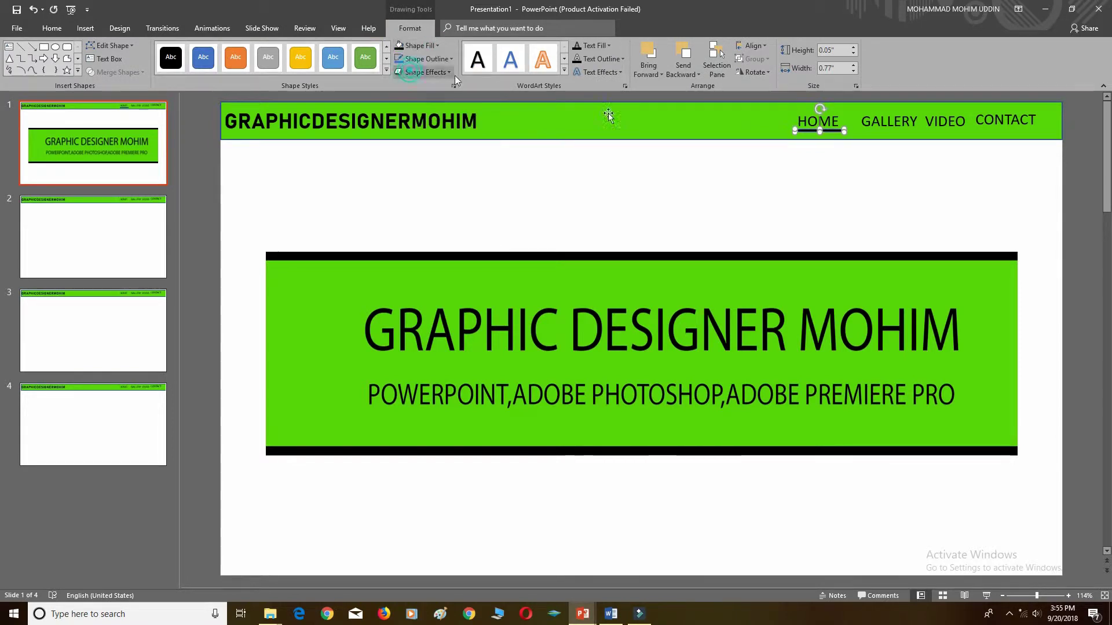
- Copy the black bar to slide 2 and position it under GALLERY
key("ctrl+c")
left_click(129, 241)
key("ctrl+v")
left_click_drag(820, 131, 918, 132)
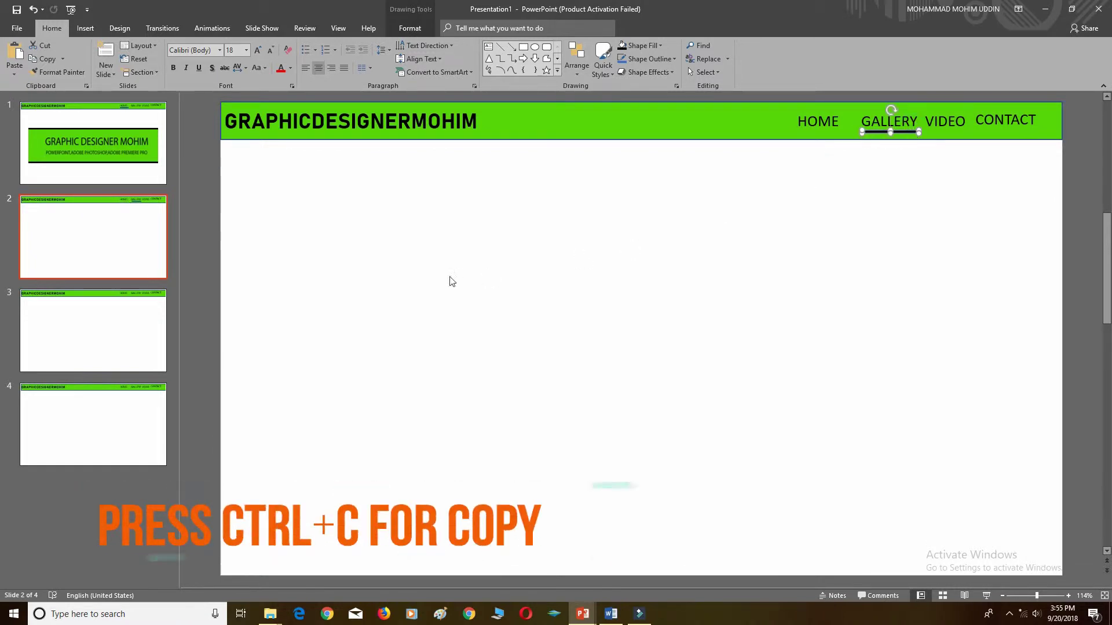
- Paste the black bar onto slide 3 and position it under VIDEO
left_click(90, 327)
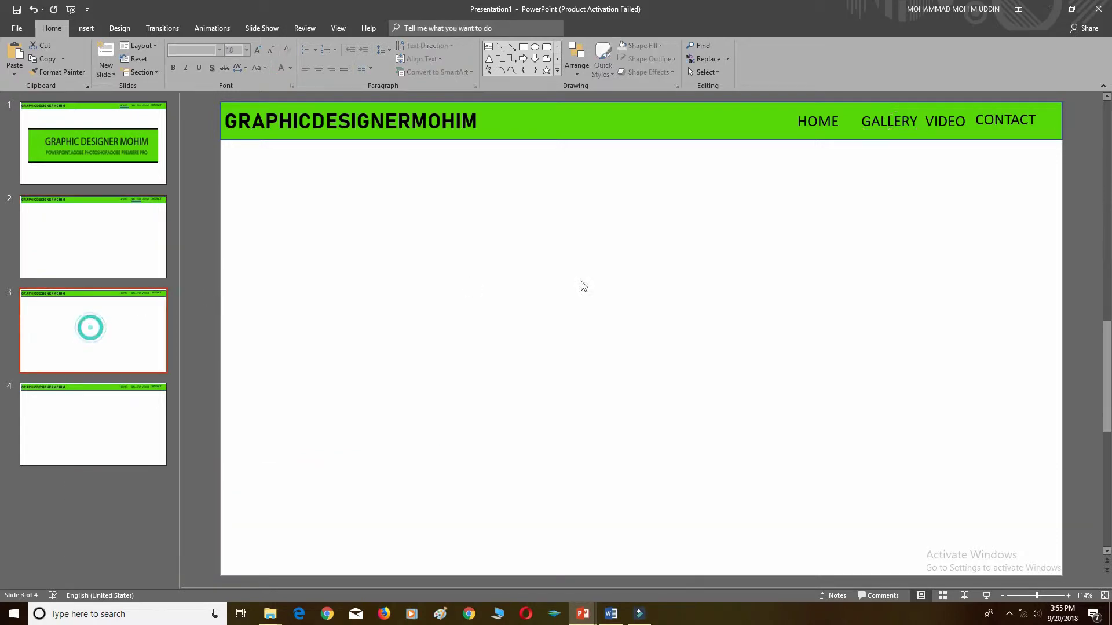
key("ctrl+v")
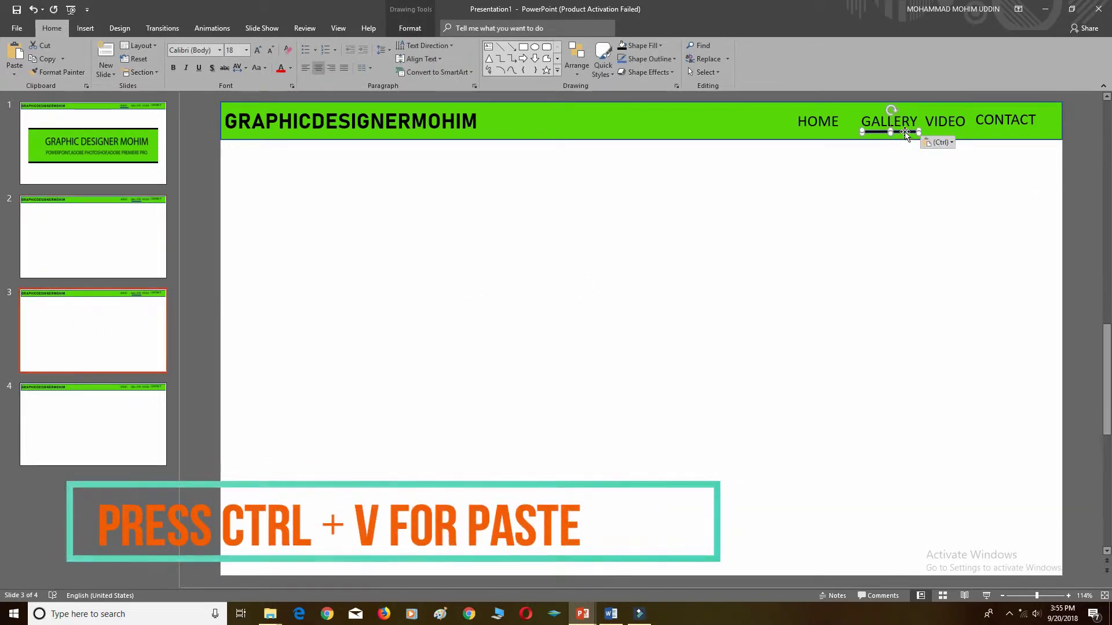
left_click_drag(912, 129, 963, 130)
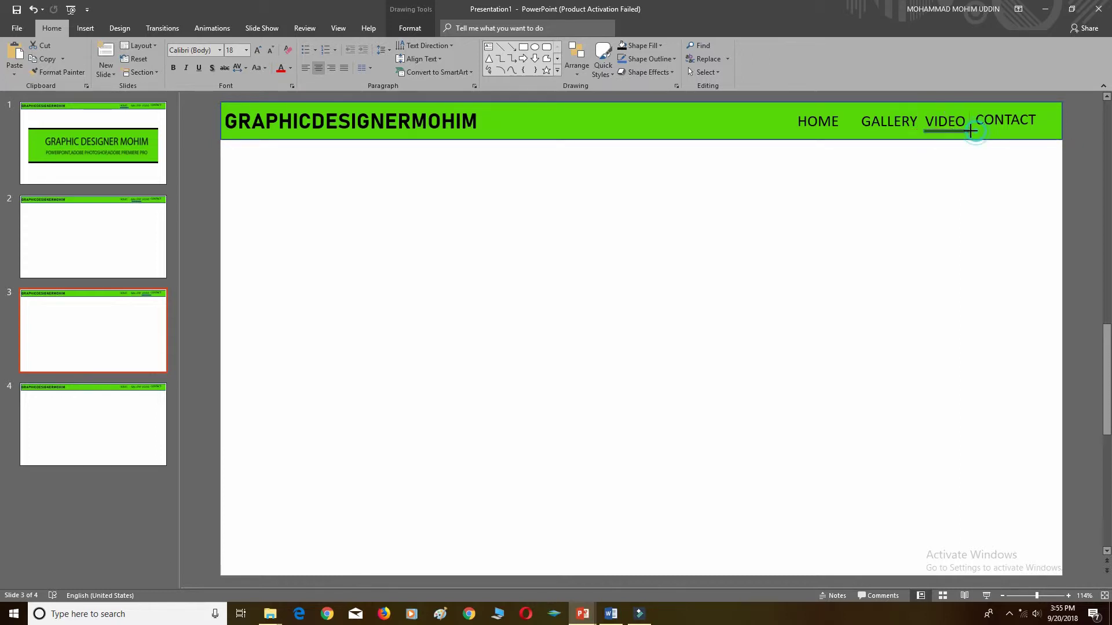
left_click(933, 194)
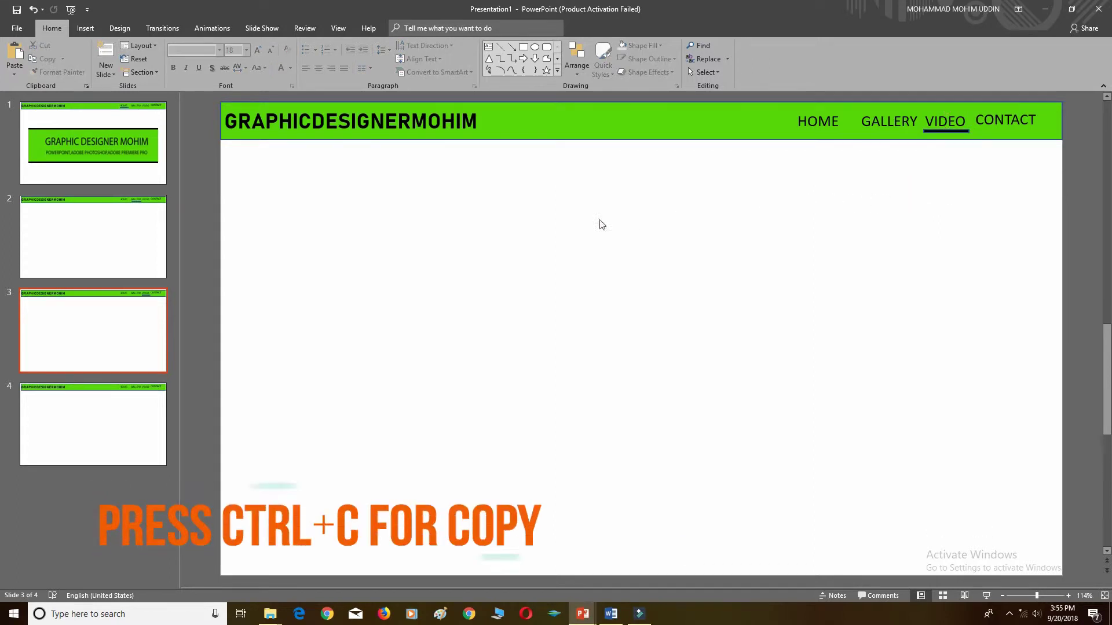
- Paste the bar onto slide 4 under CONTACT, then return to slide 2
left_click(110, 414)
key("ctrl+v")
left_click_drag(889, 132, 1009, 130)
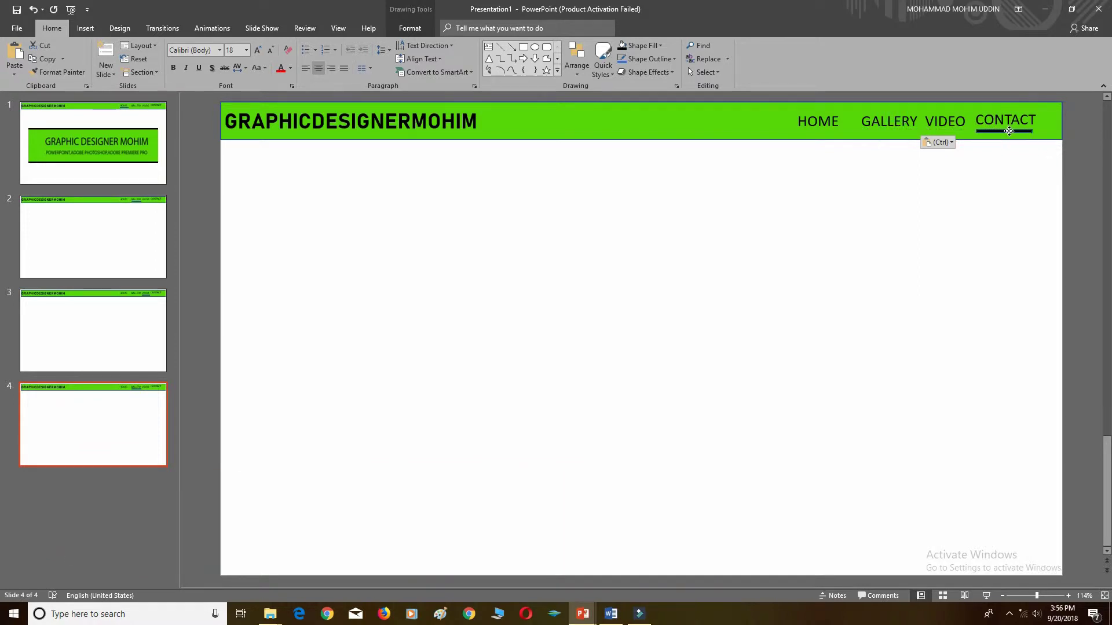
left_click(994, 148)
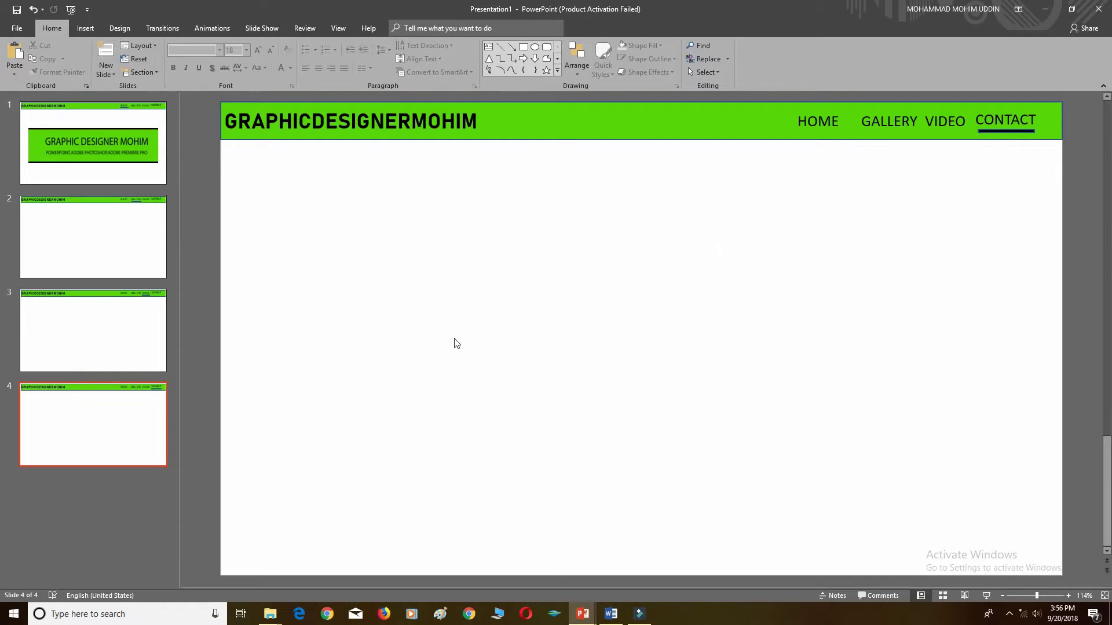
left_click(119, 183)
left_click(101, 239)
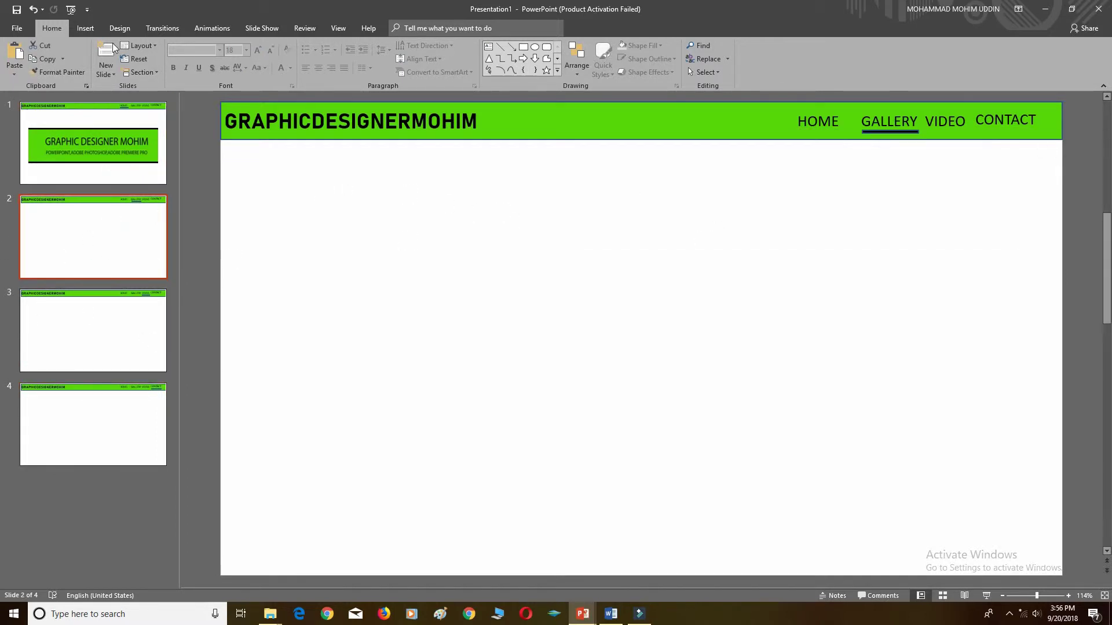
- Insert the MOH, PH1 and CO pictures from the GRAPHI folder onto slide 2
left_click(94, 29)
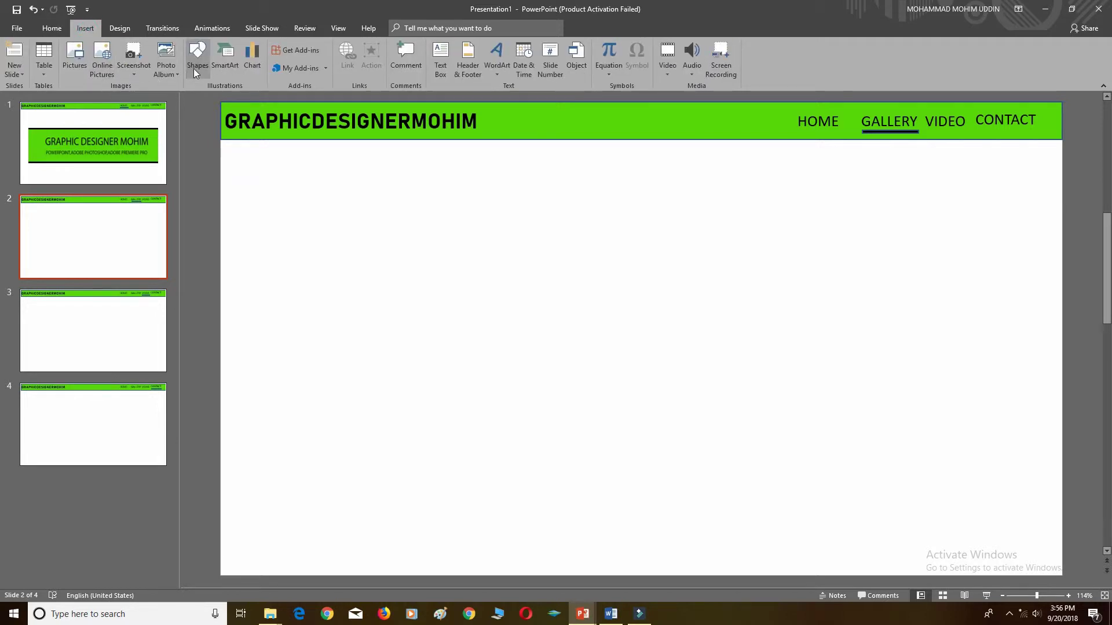
left_click(75, 57)
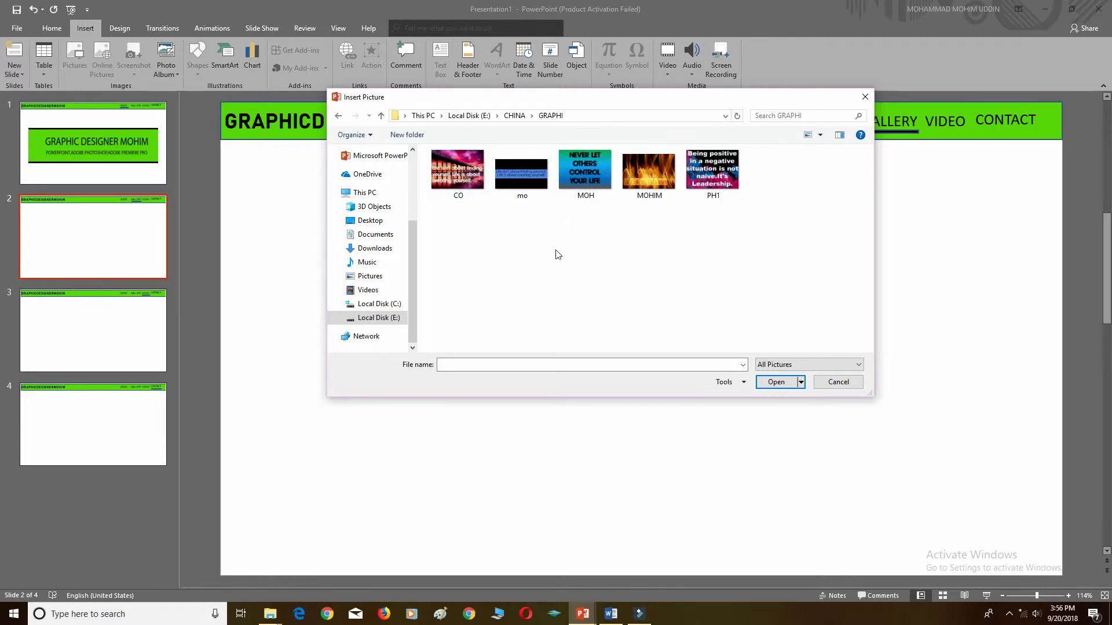
left_click(592, 185)
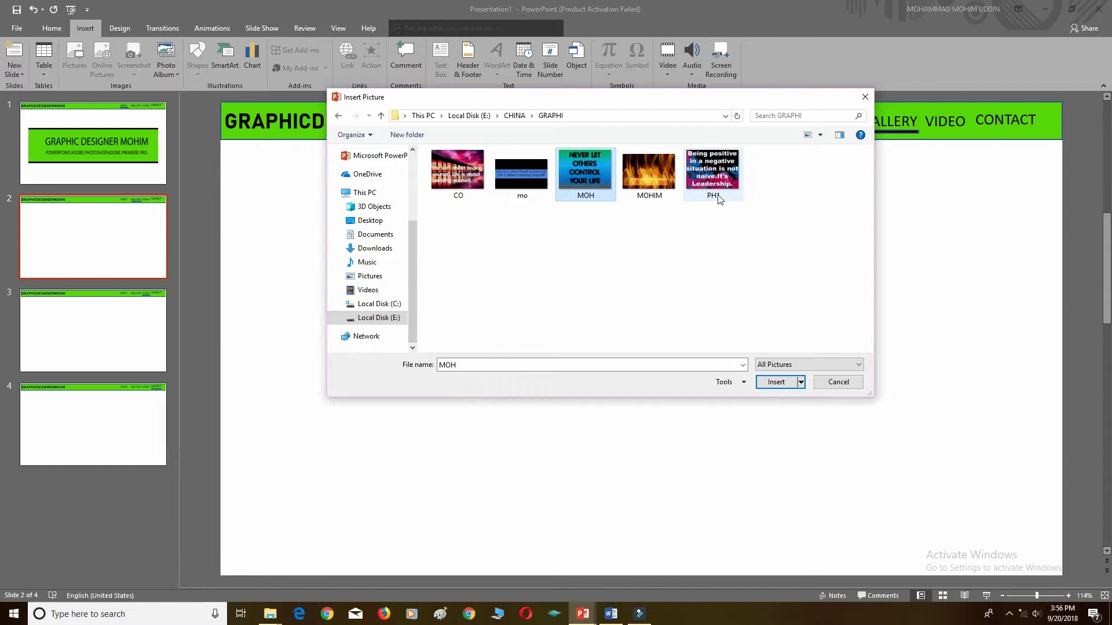
left_click(717, 195, "ctrl")
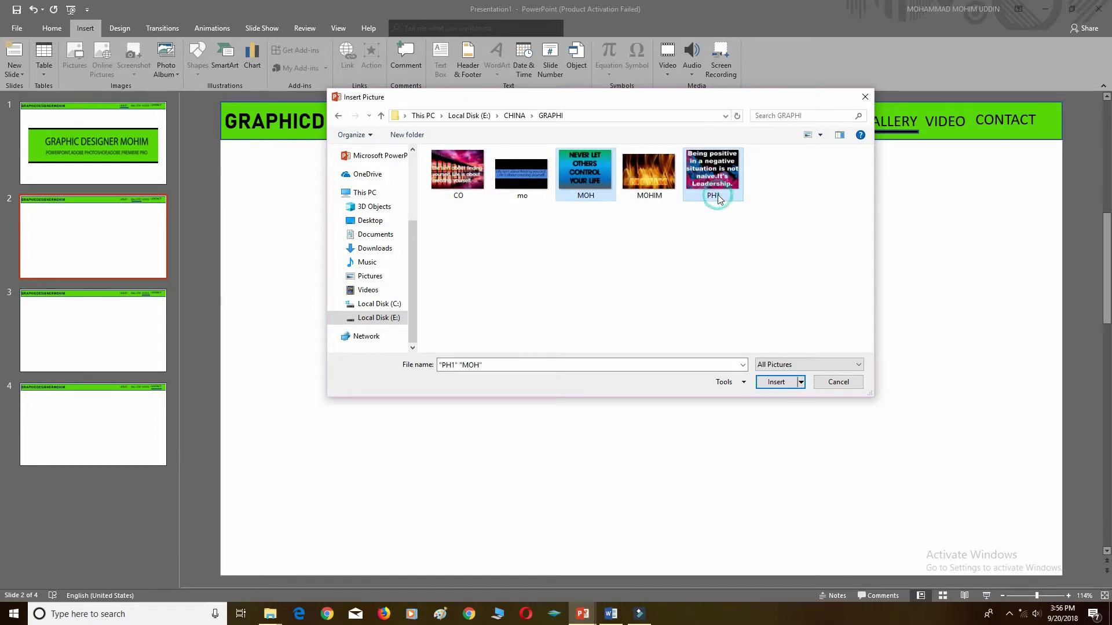
left_click(457, 174, "ctrl")
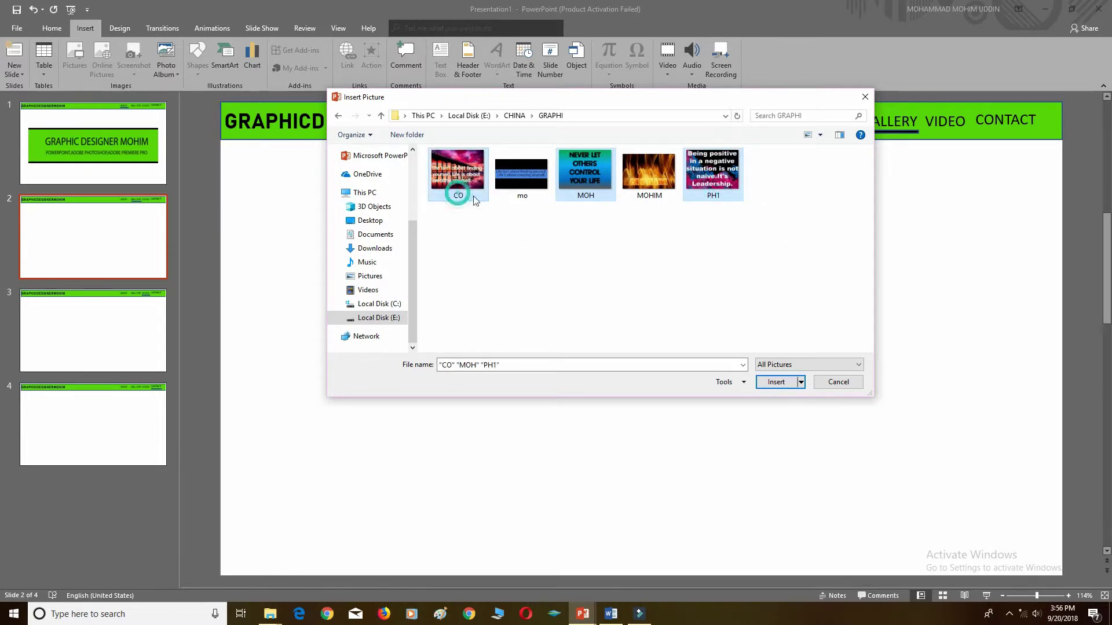
left_click(776, 382)
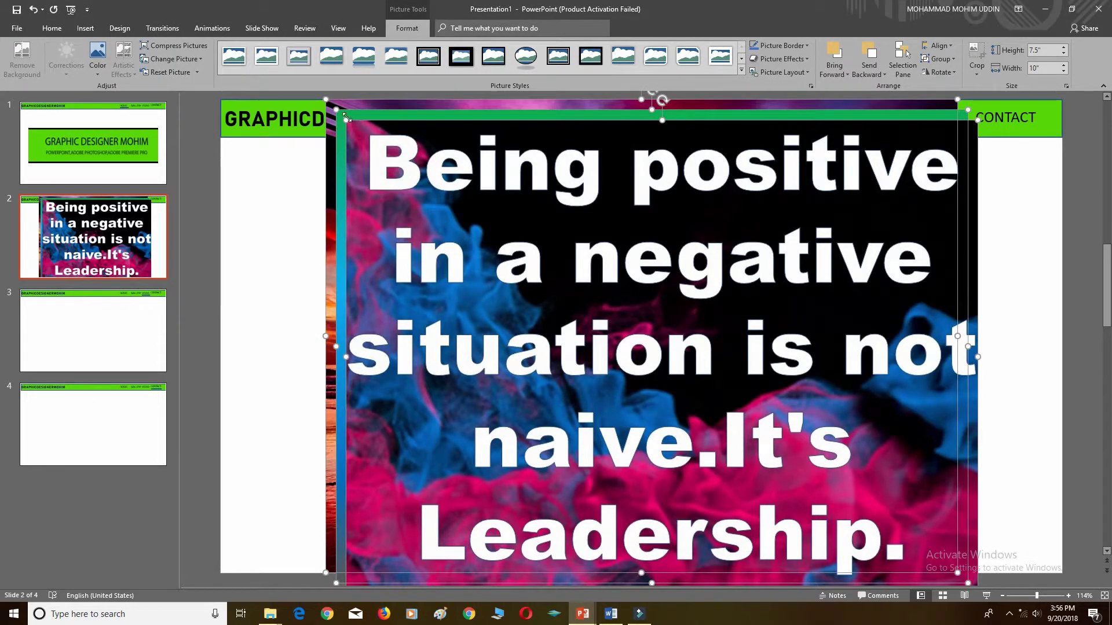
- Shrink the stacked pictures and spread them out: pier left, NEVER LET middle, Being positive right
left_click_drag(344, 123, 543, 298)
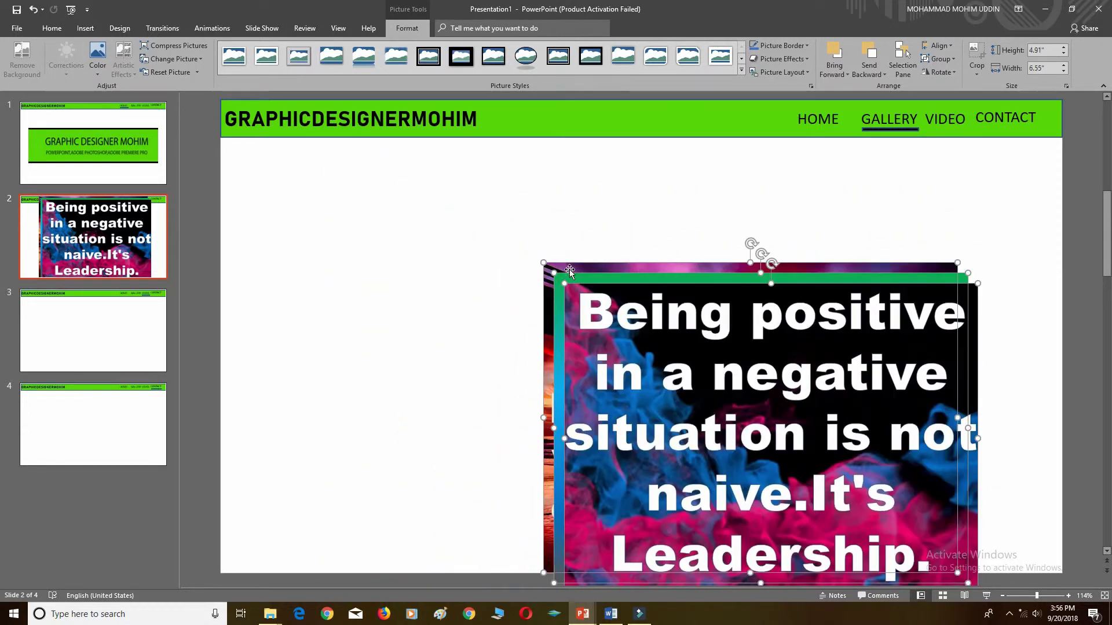
left_click_drag(547, 298, 452, 237)
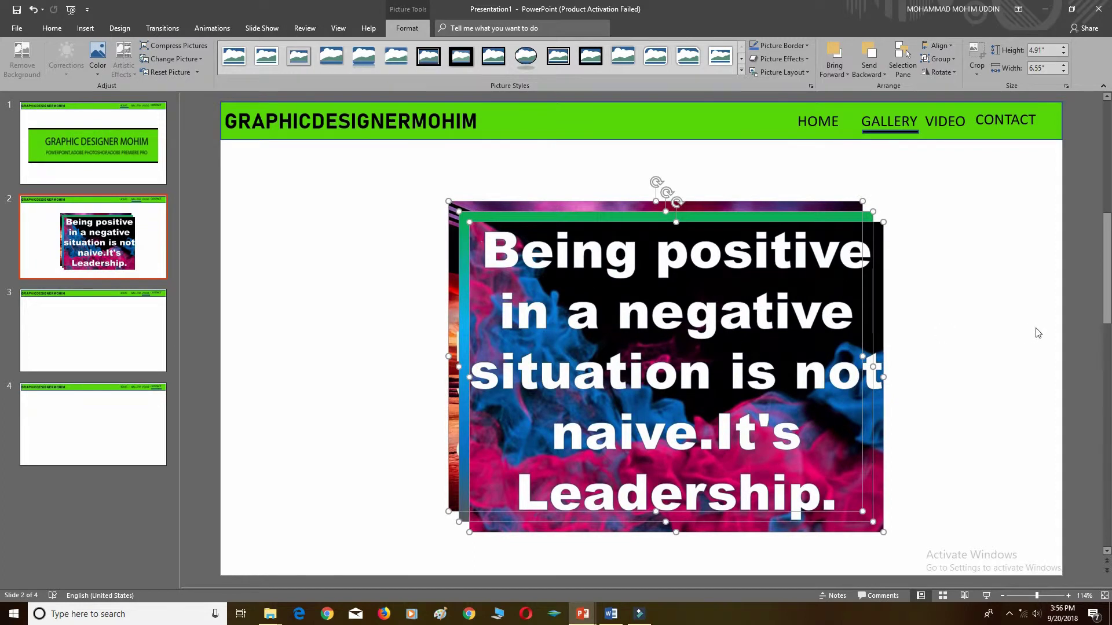
left_click(995, 344)
left_click_drag(678, 327, 874, 327)
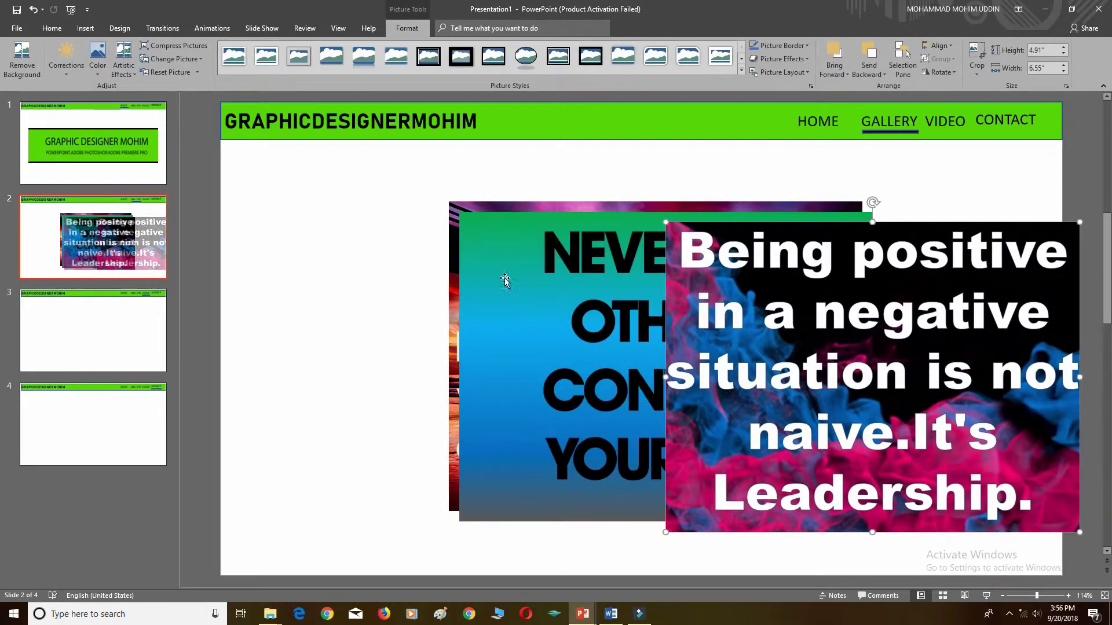
left_click_drag(457, 302, 226, 302)
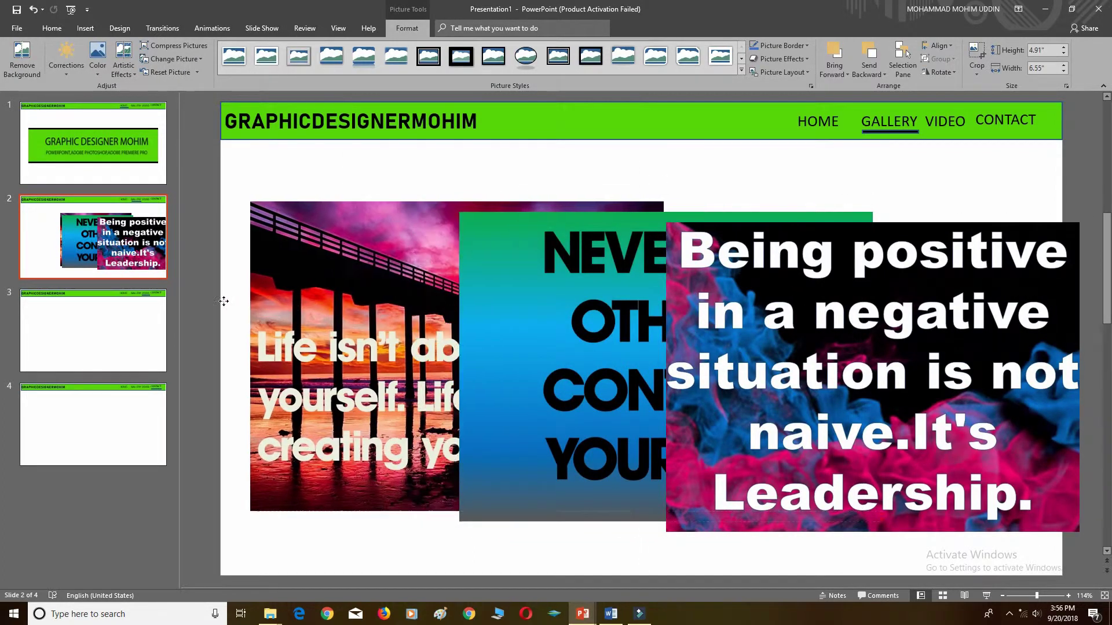
left_click_drag(585, 350, 637, 351)
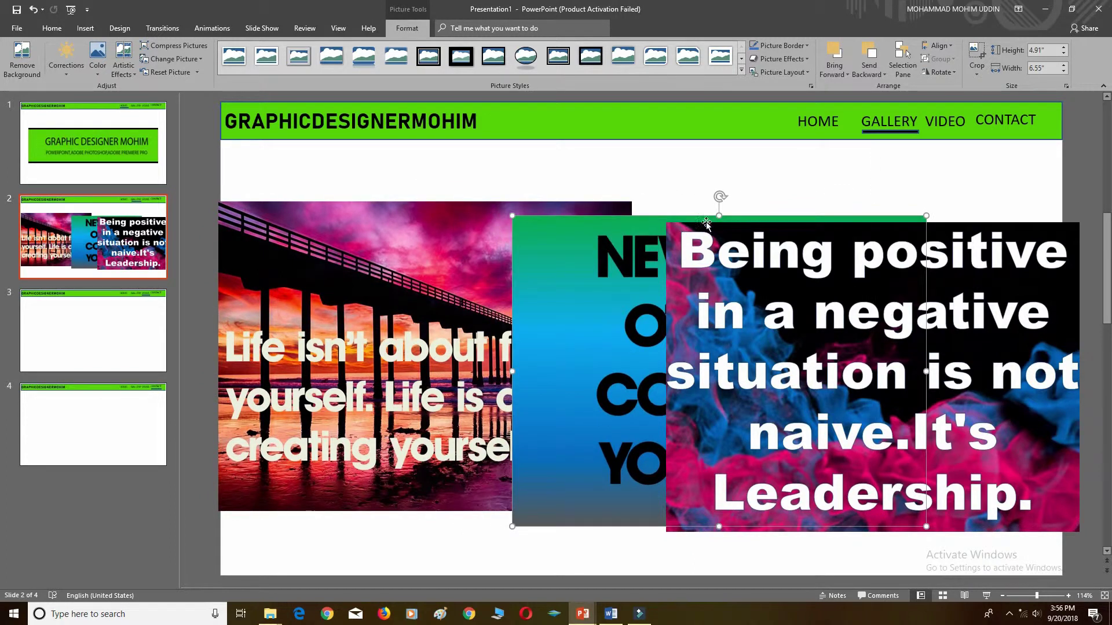
- Resize the pictures, making the pier 4.58" wide and NEVER LET 3.89" wide
left_click(721, 227)
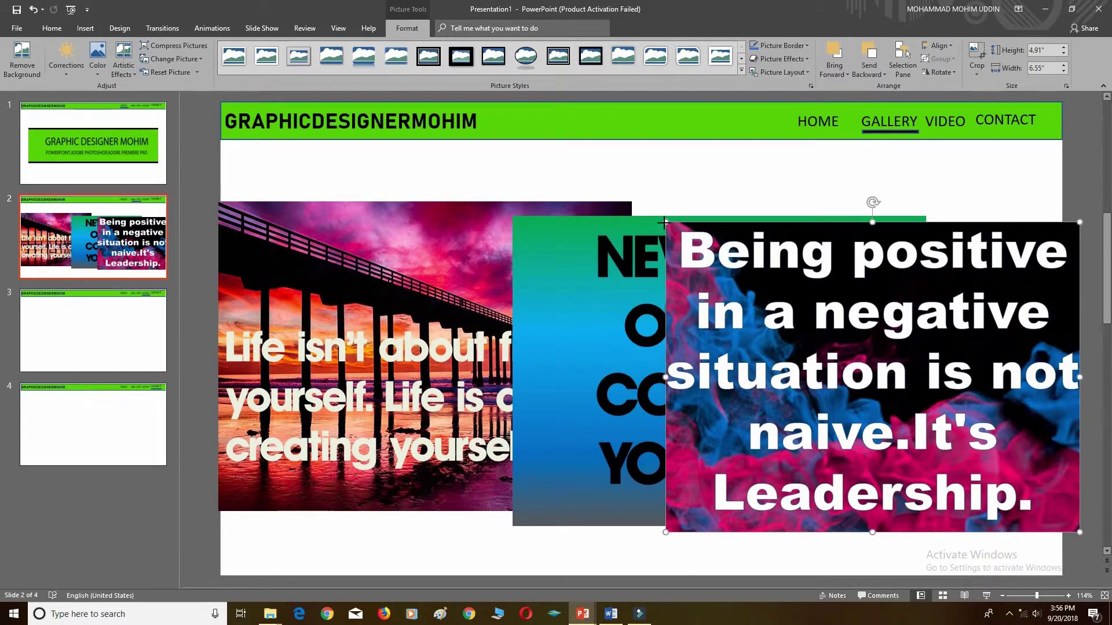
left_click_drag(663, 222, 697, 245)
left_click_drag(697, 377, 816, 378)
mouse_move(636, 341)
left_mouse_down()
mouse_move(685, 342)
mouse_move(505, 354)
left_mouse_up()
left_click(336, 314)
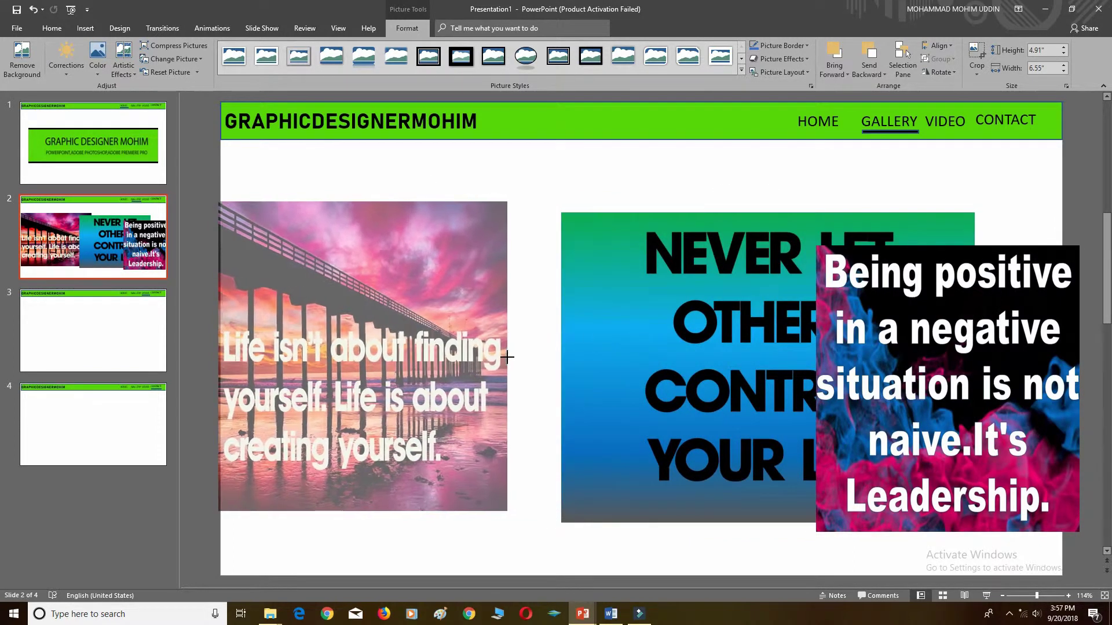
left_click_drag(393, 361, 410, 363)
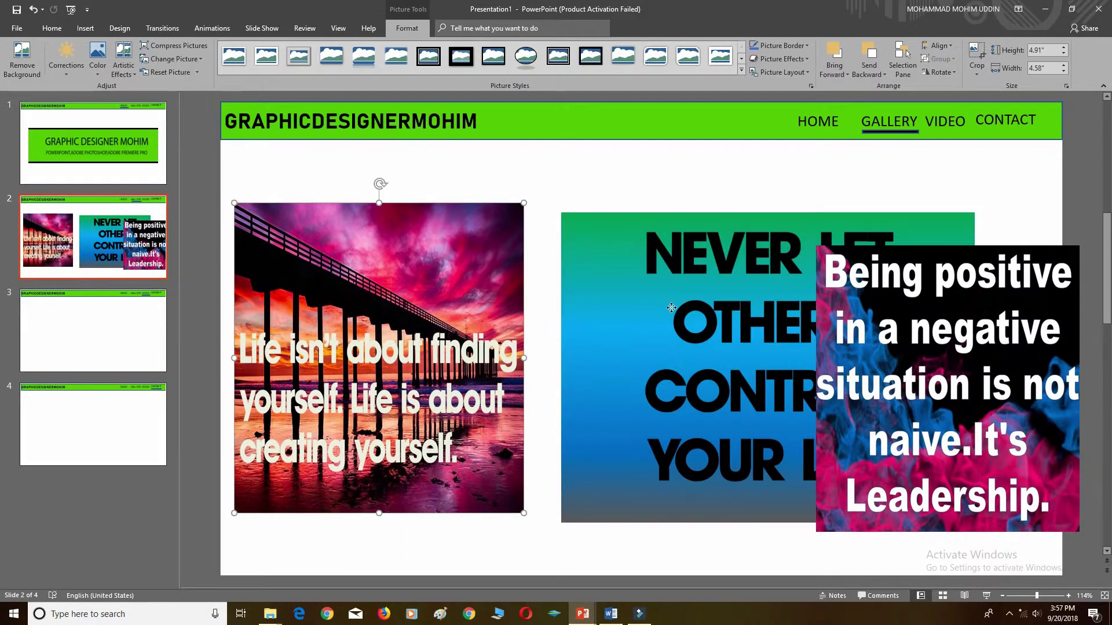
left_click(679, 311)
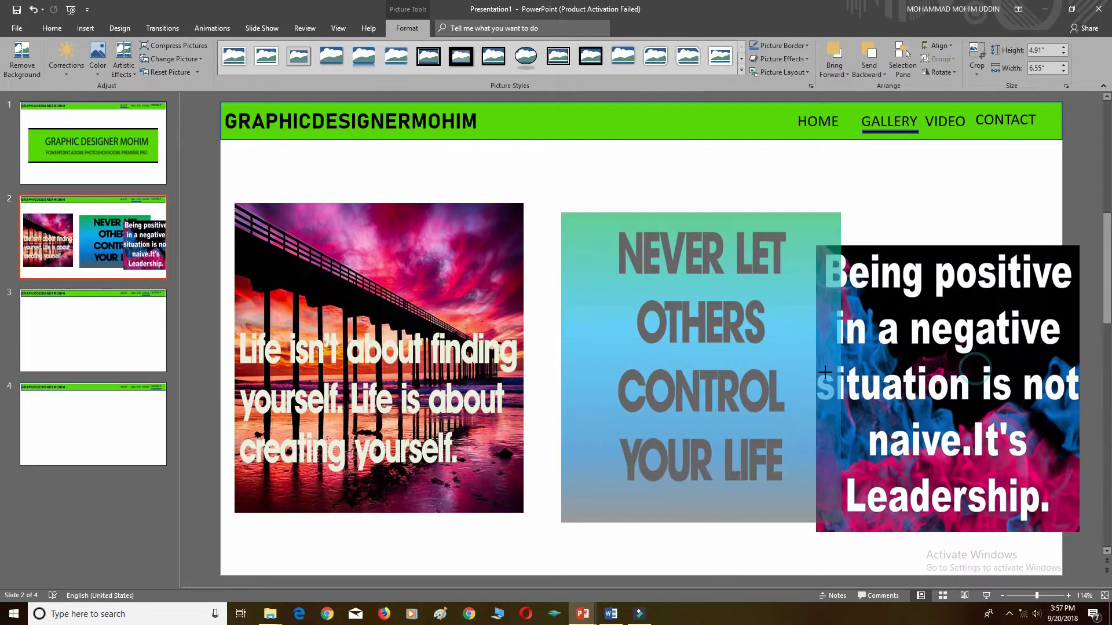
left_click_drag(974, 368, 806, 371)
left_click_drag(632, 349, 617, 349)
- Stretch the Being positive, pier and NEVER LET pictures down to one common bottom edge
left_click(879, 362)
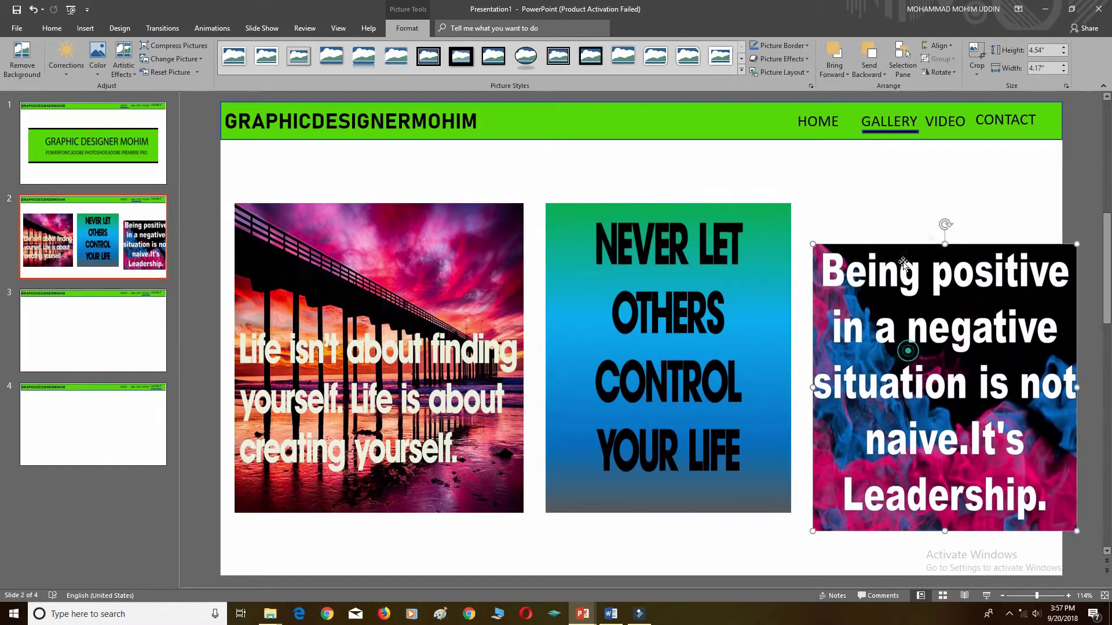
left_click_drag(947, 246, 952, 200)
left_click(441, 316)
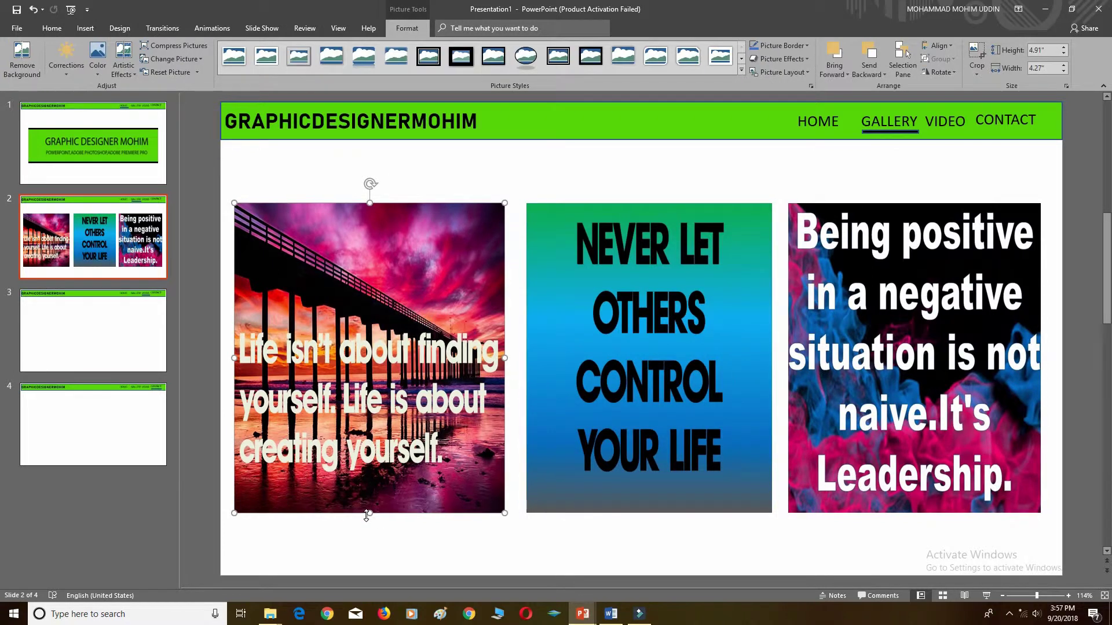
left_click_drag(367, 514, 367, 523)
left_click(593, 481)
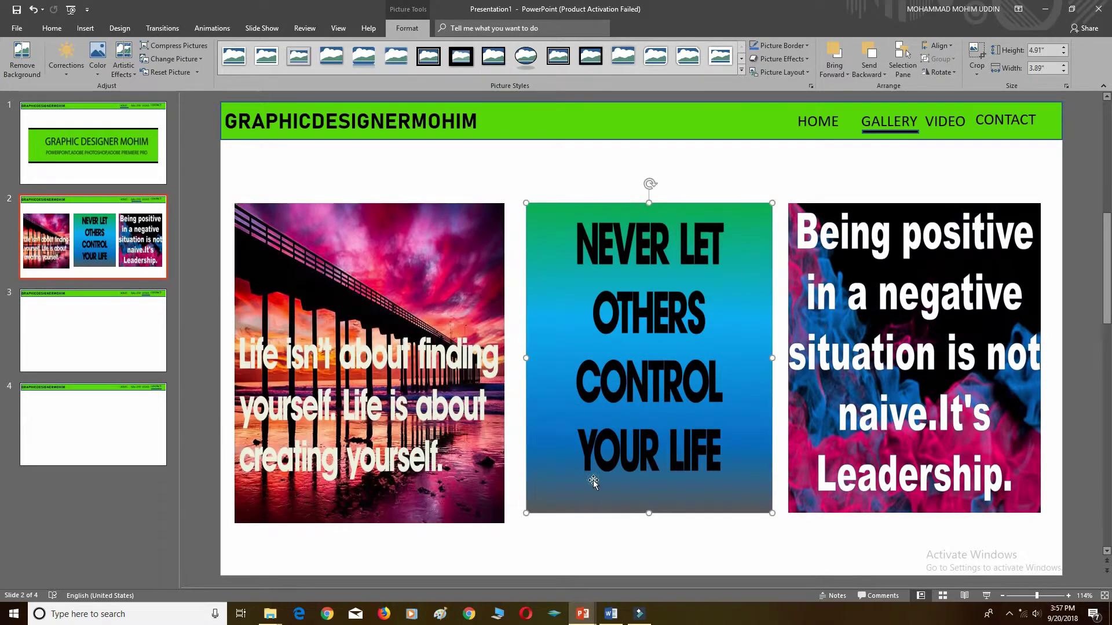
left_click_drag(651, 512, 651, 523)
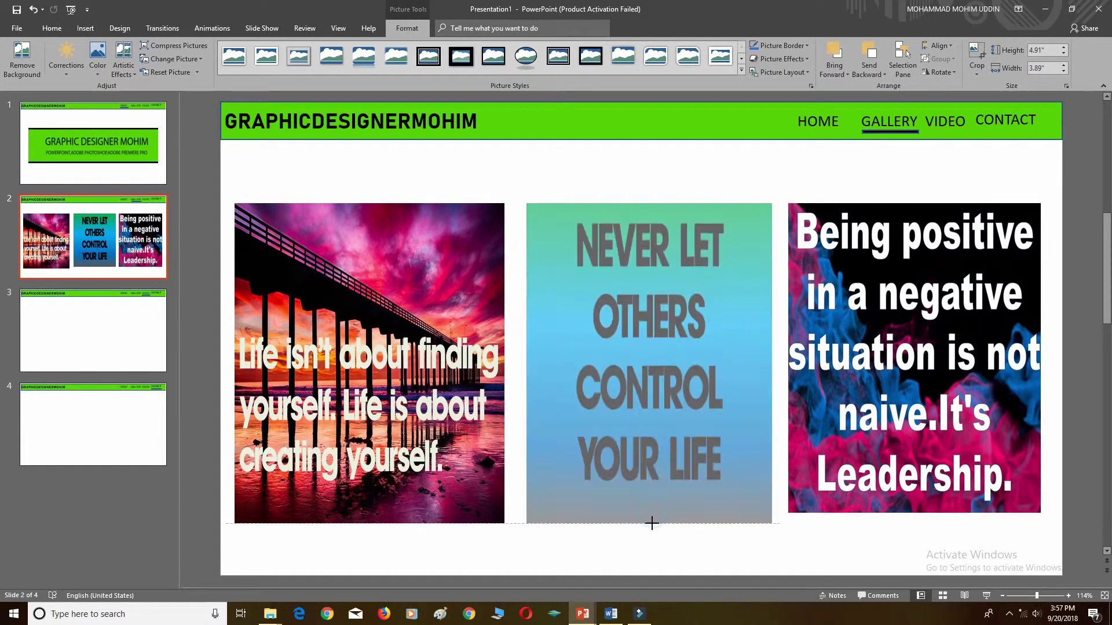
left_click(866, 449)
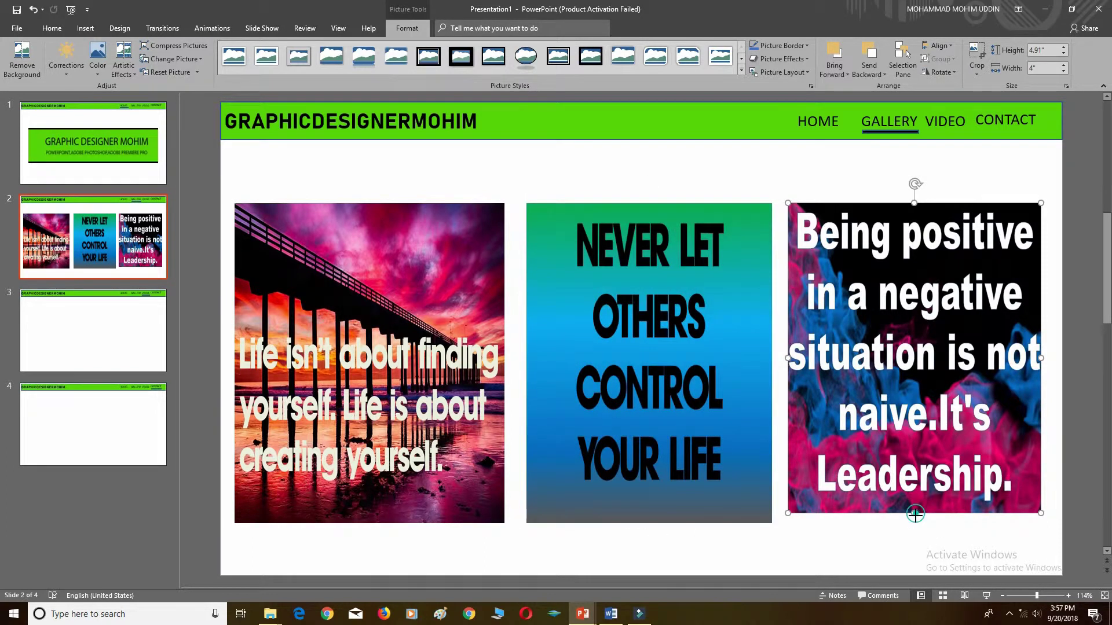
left_click_drag(915, 513, 915, 523)
left_click(654, 166)
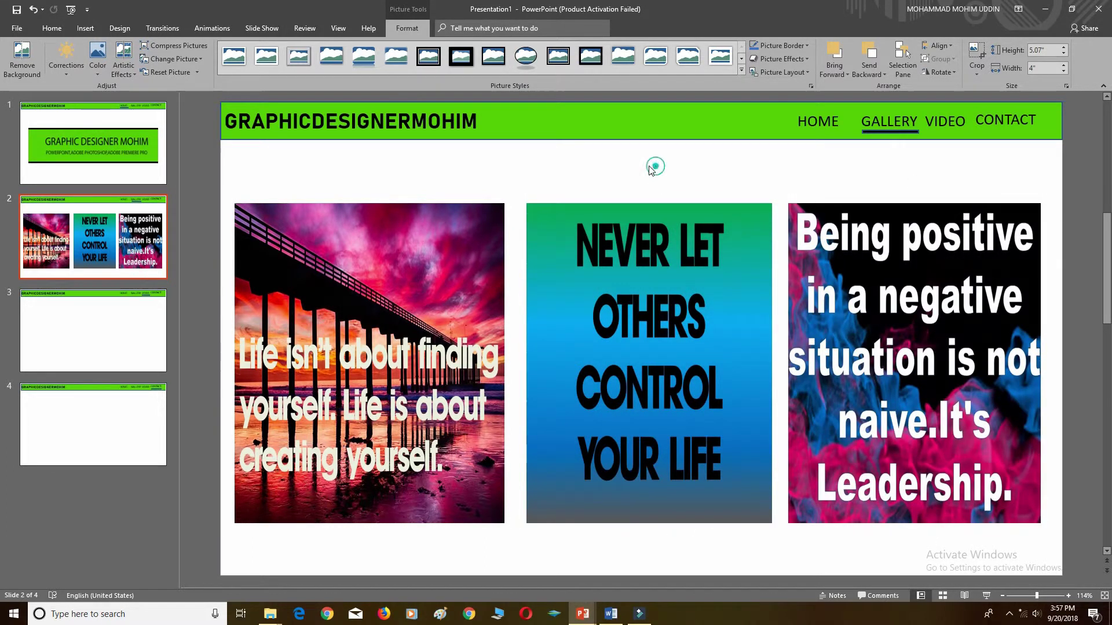
left_click(116, 326)
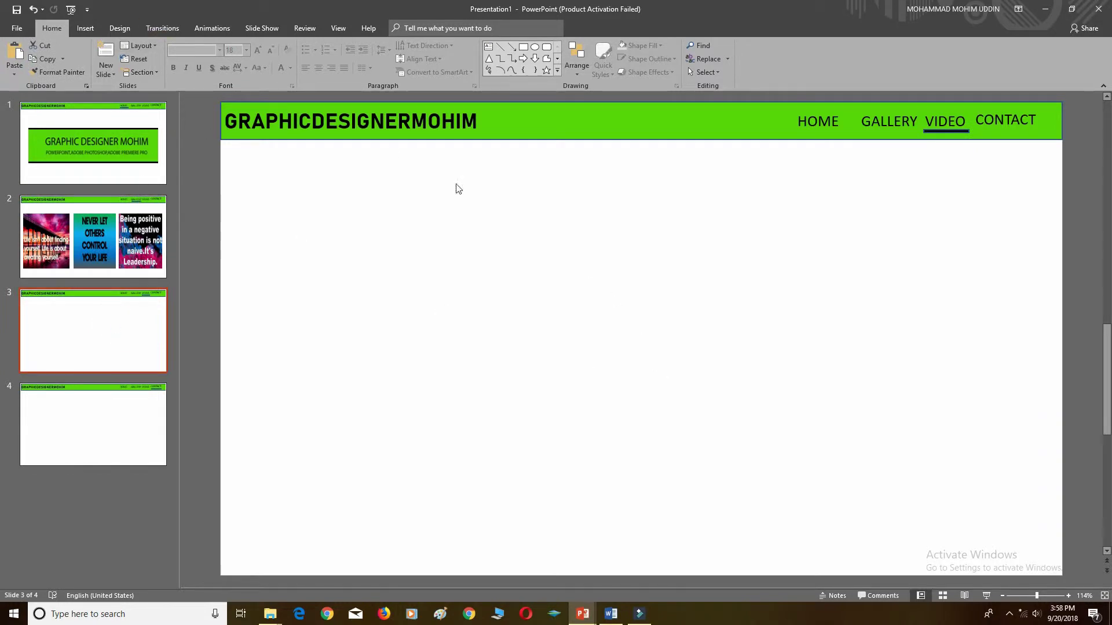
- Insert the HOW TO MAKE A PENCIL DESIGN ON POWERPOINT video from this PC onto slide 3
left_click(85, 28)
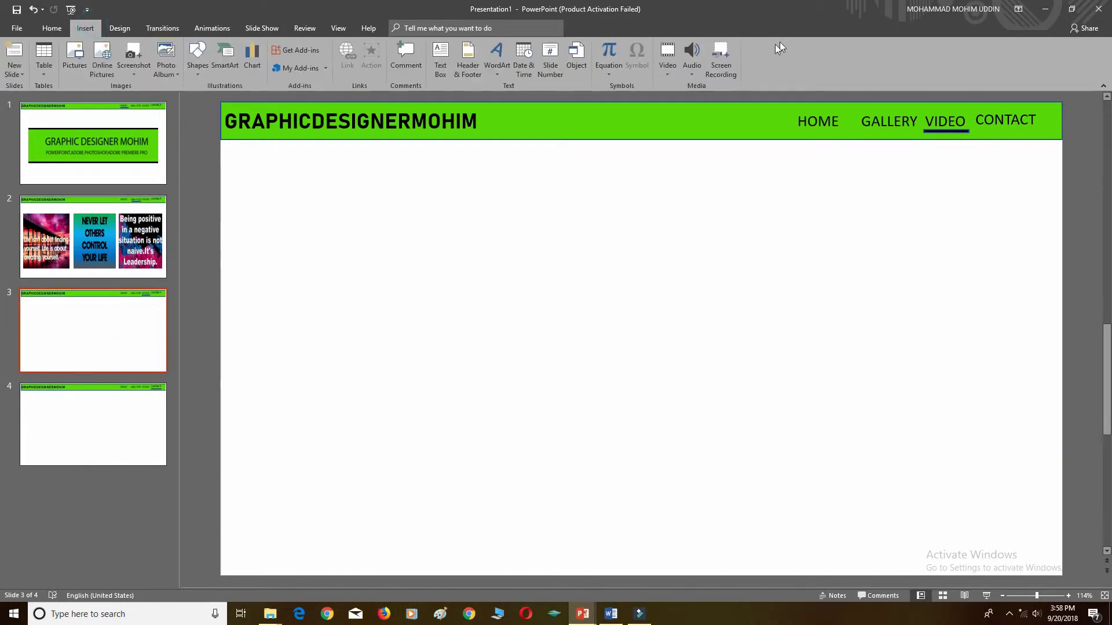
left_click(672, 65)
left_click(681, 100)
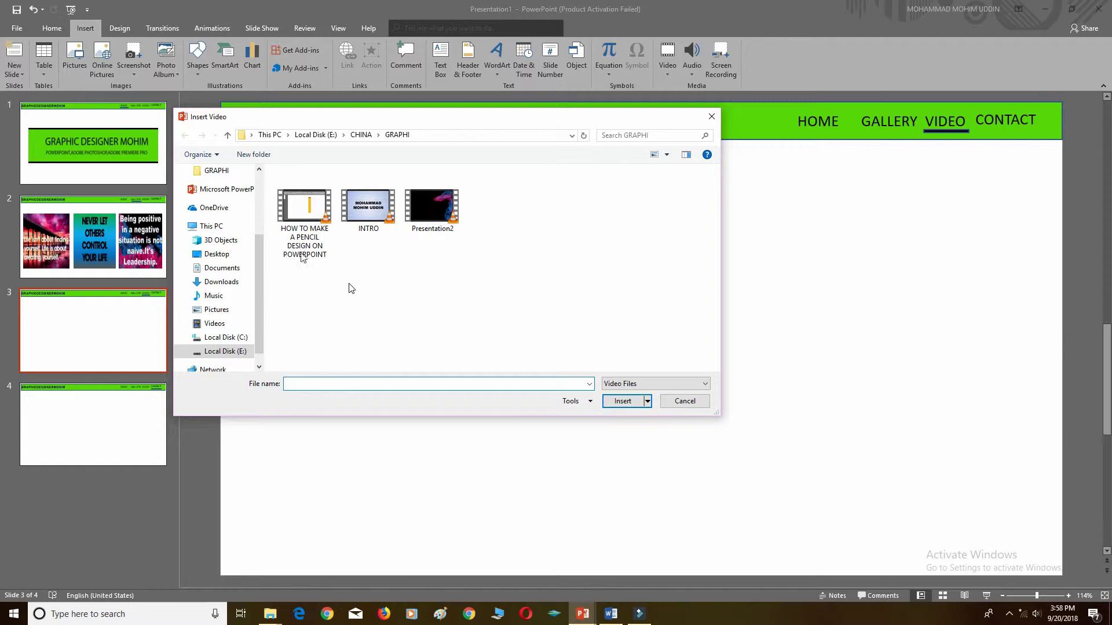
left_click(293, 237)
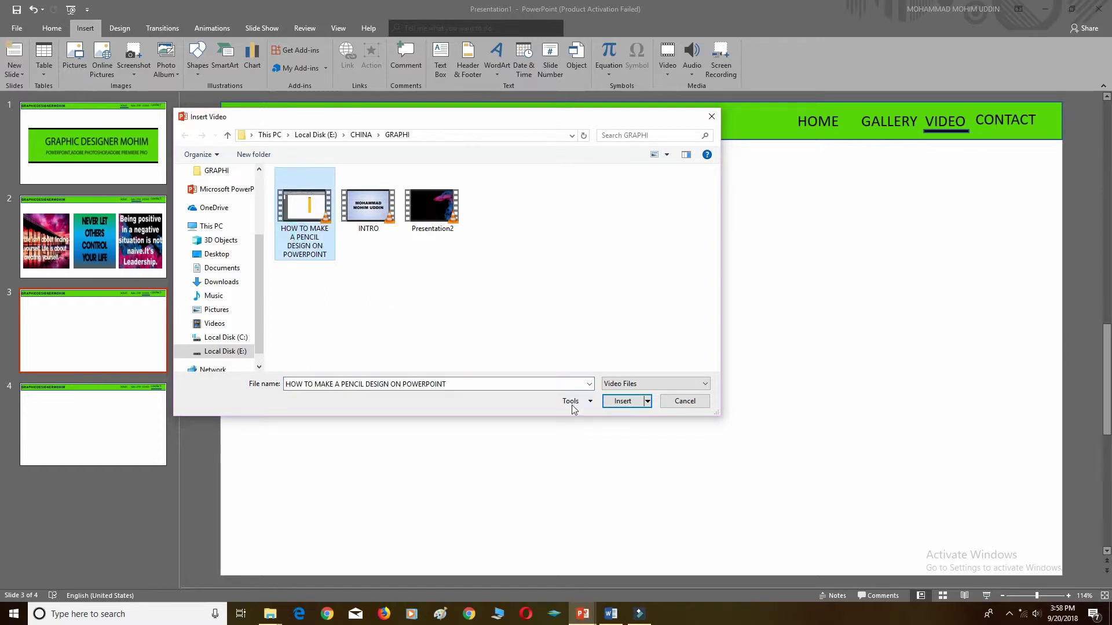
left_click(623, 401)
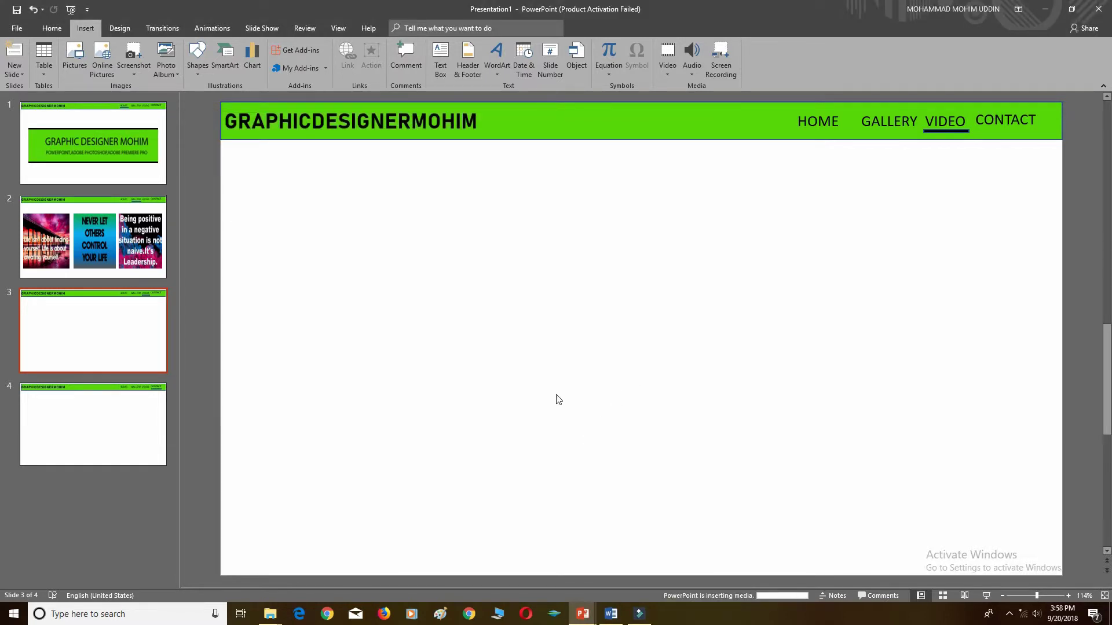
- Resize the pencil-design video to 5.52" by 7.56" on the slide's left side
left_click_drag(476, 480, 478, 542)
left_click(866, 405)
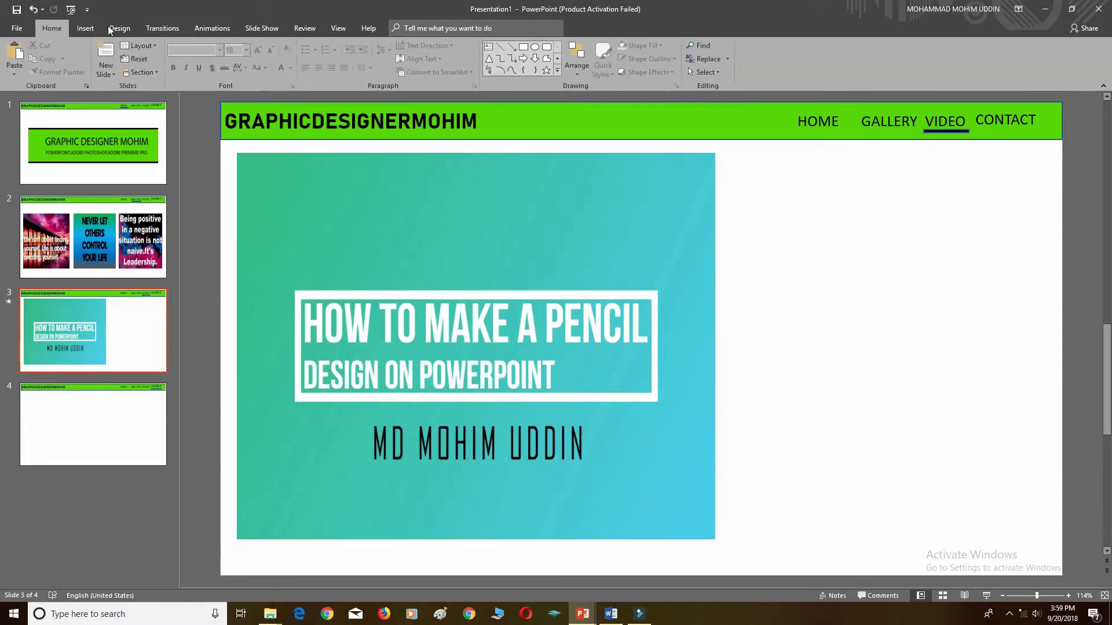
mouse_move(476, 345)
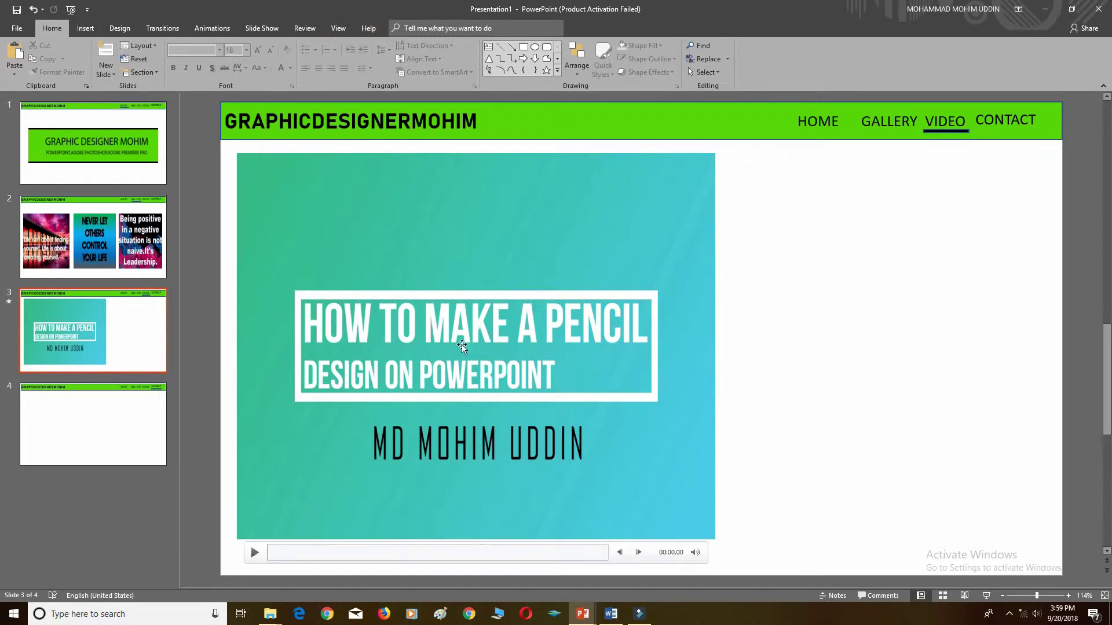
left_click(453, 508)
left_click_drag(475, 539, 474, 502)
left_click(825, 360)
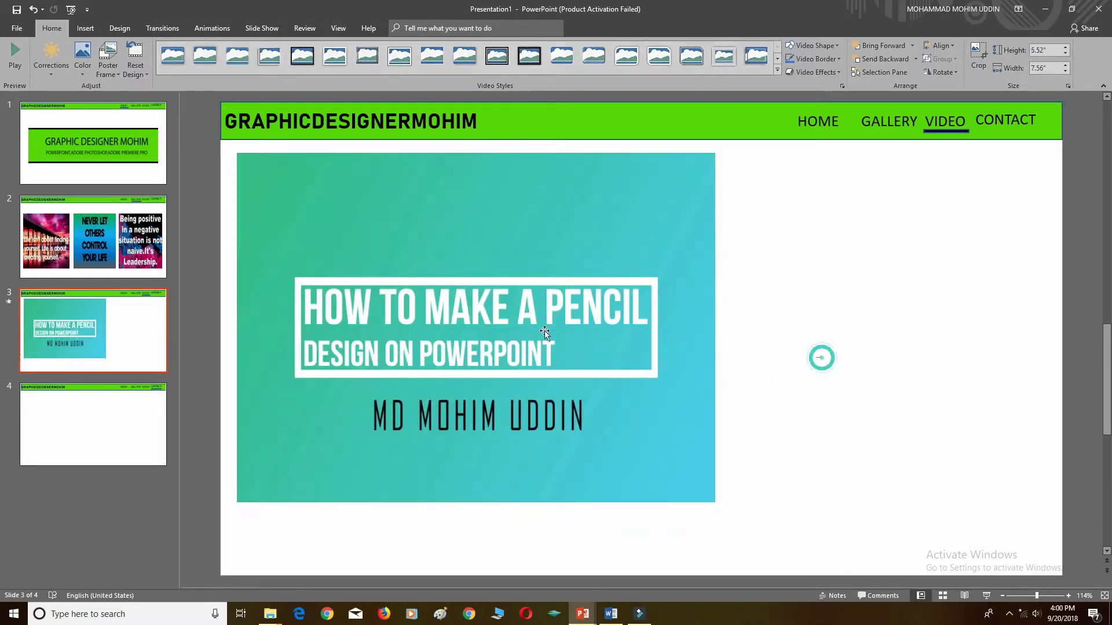
left_click(86, 28)
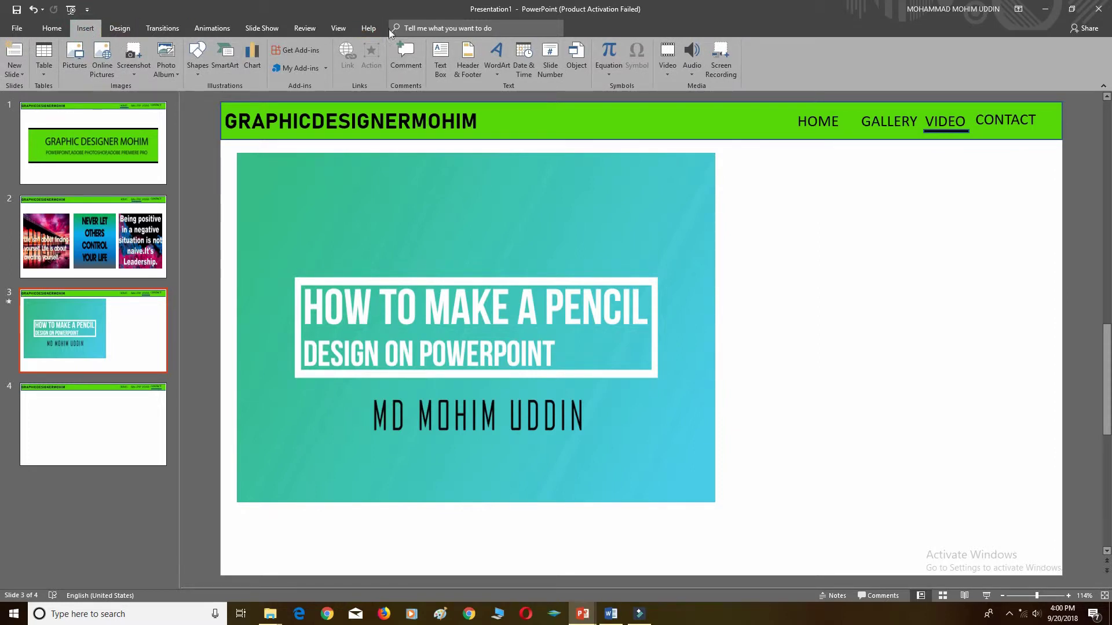
- Insert the Presentation2 video from this PC onto slide 3
left_click(667, 64)
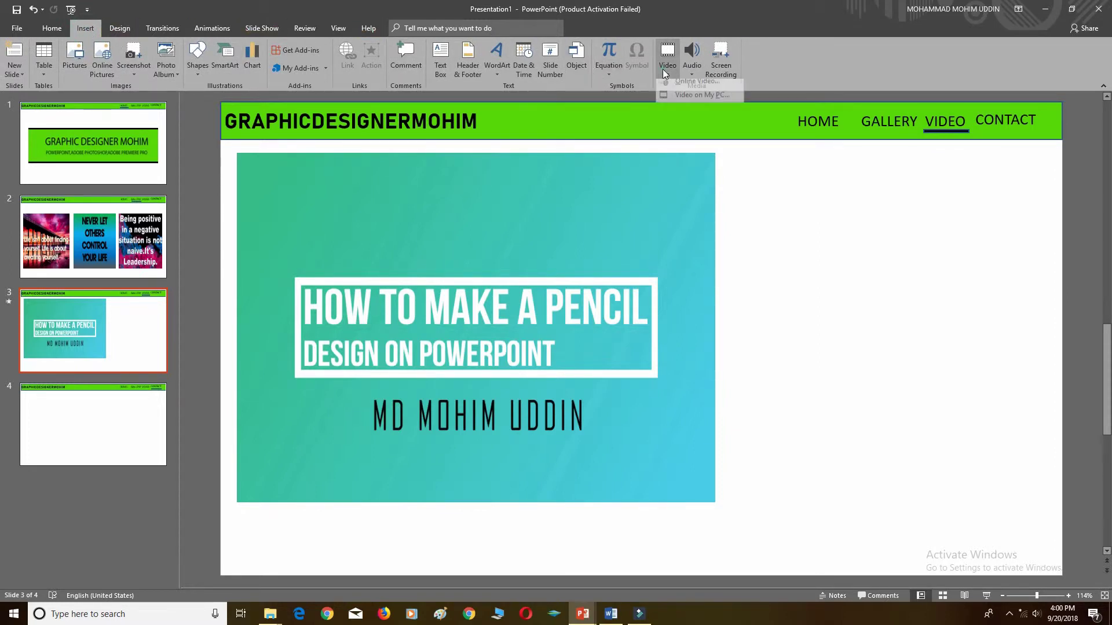
left_click(694, 99)
left_click(363, 196)
left_click(422, 206)
left_click(363, 191)
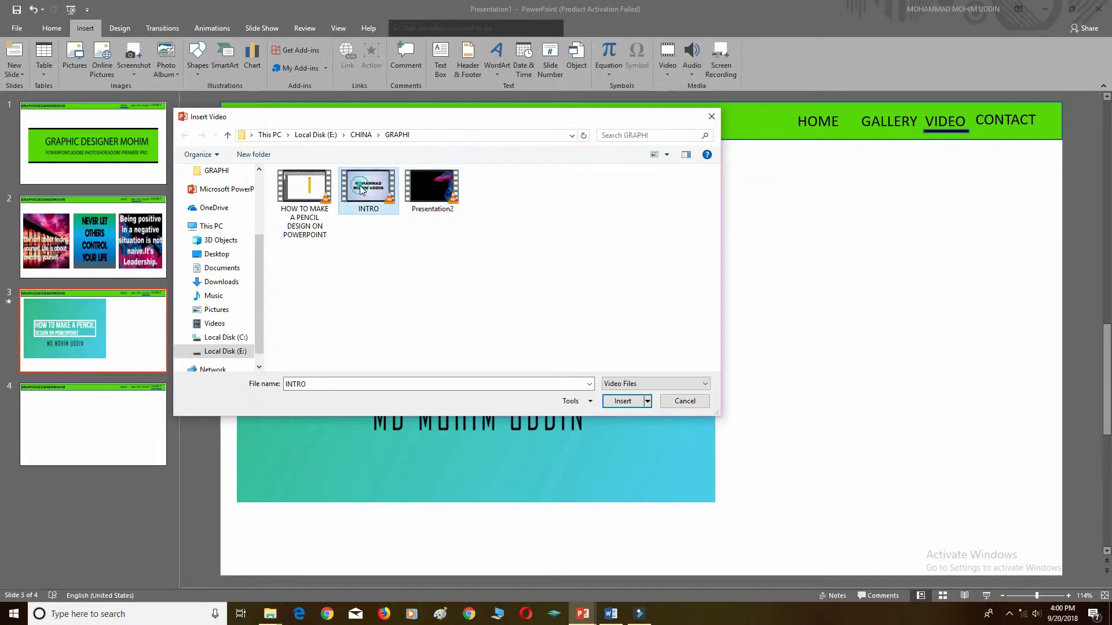
left_click(453, 195)
left_click(623, 400)
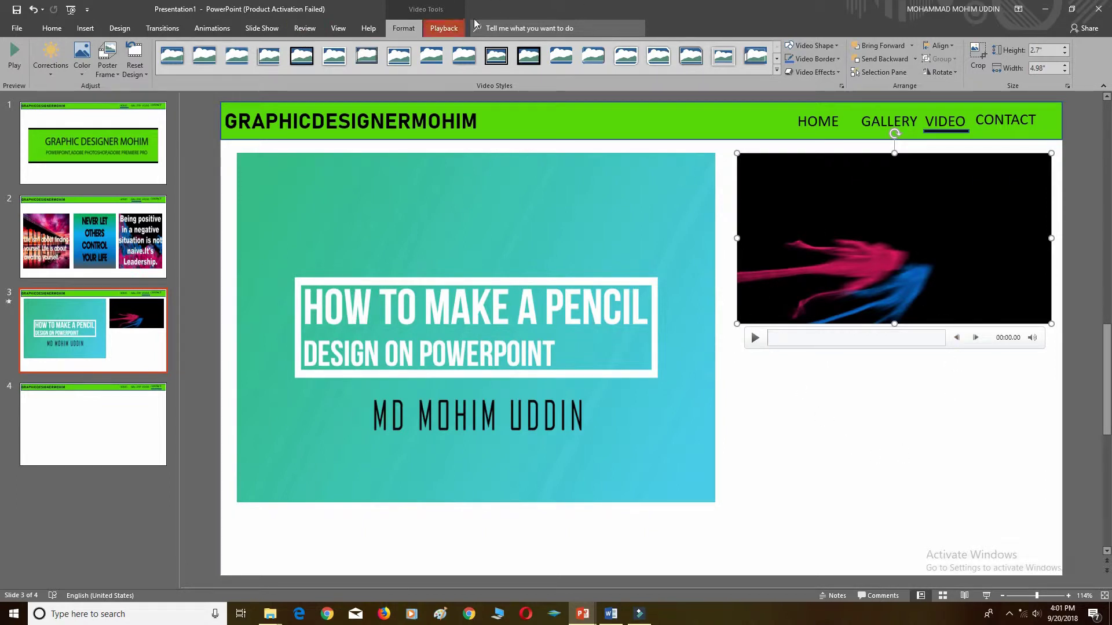
- Insert the INTRO video from this PC onto slide 3
left_click(85, 28)
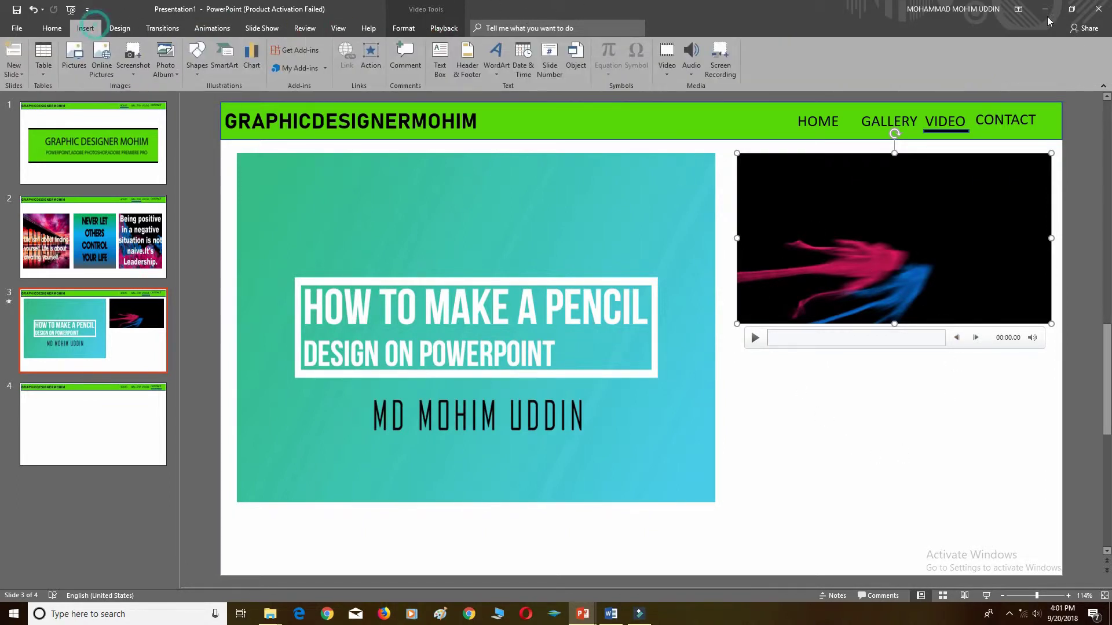
left_click(667, 60)
left_click(699, 101)
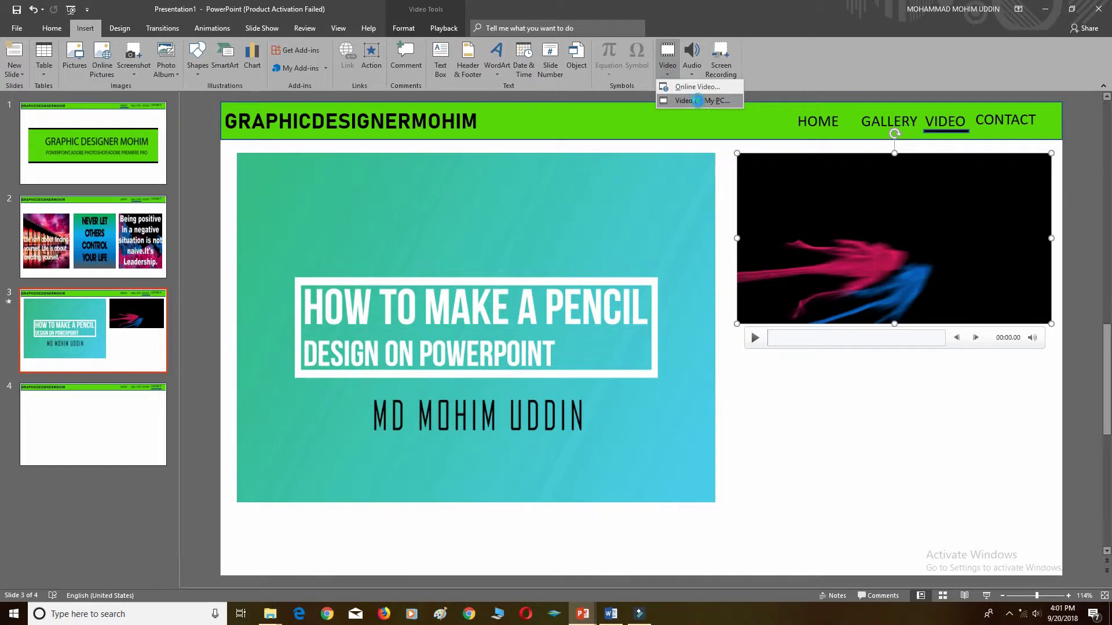
left_click(357, 200)
left_click(626, 402)
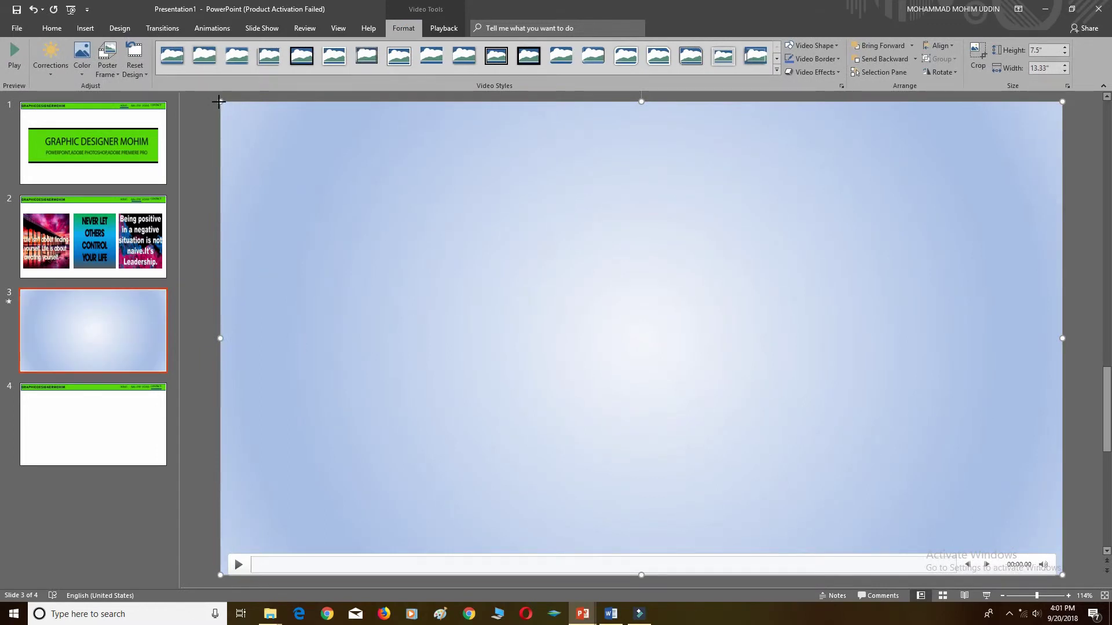
- Fit both new videos into a 4.98"-wide right column and stretch the pencil video down
left_click_drag(218, 102, 653, 343)
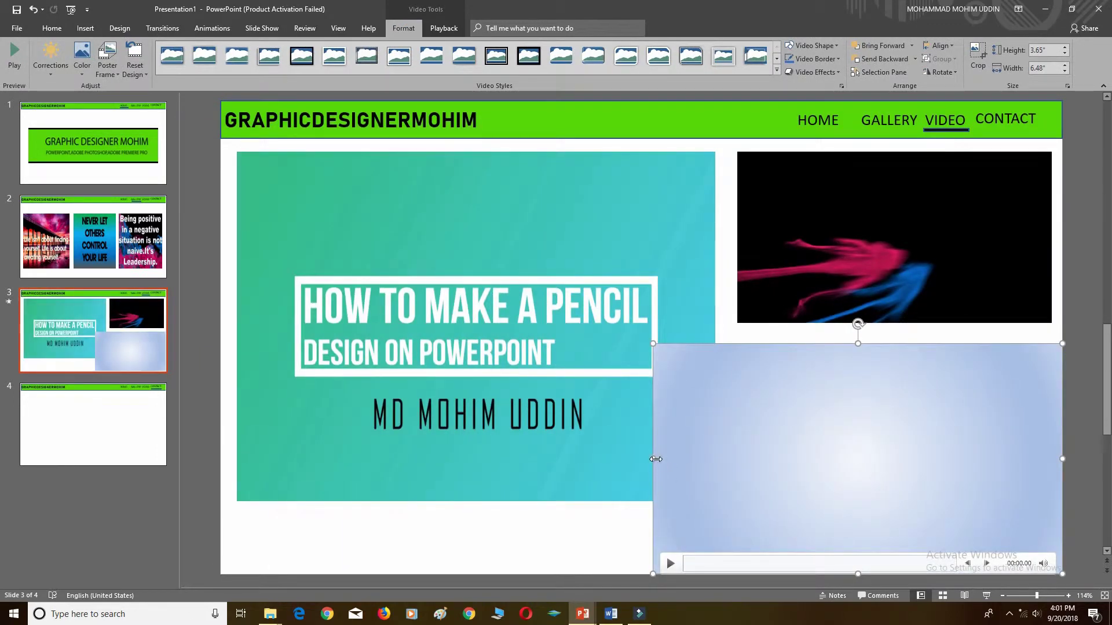
left_click_drag(655, 459, 750, 451)
mouse_move(894, 528)
left_mouse_down()
mouse_move(893, 518)
mouse_move(890, 540)
left_mouse_up()
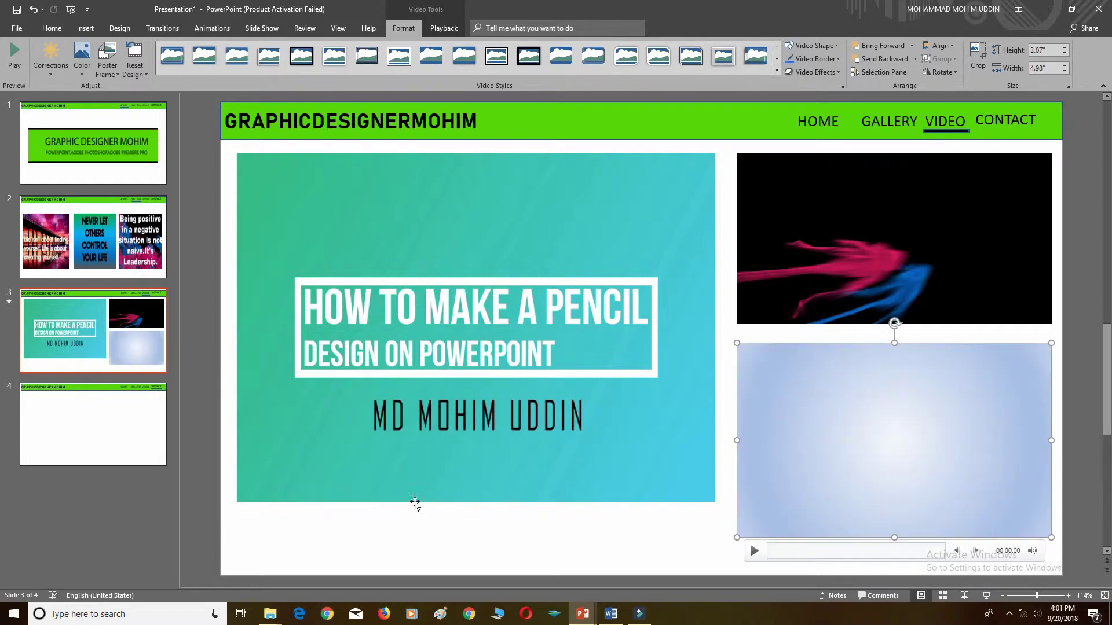
left_click(477, 470)
left_click_drag(476, 500, 474, 538)
left_click(889, 289)
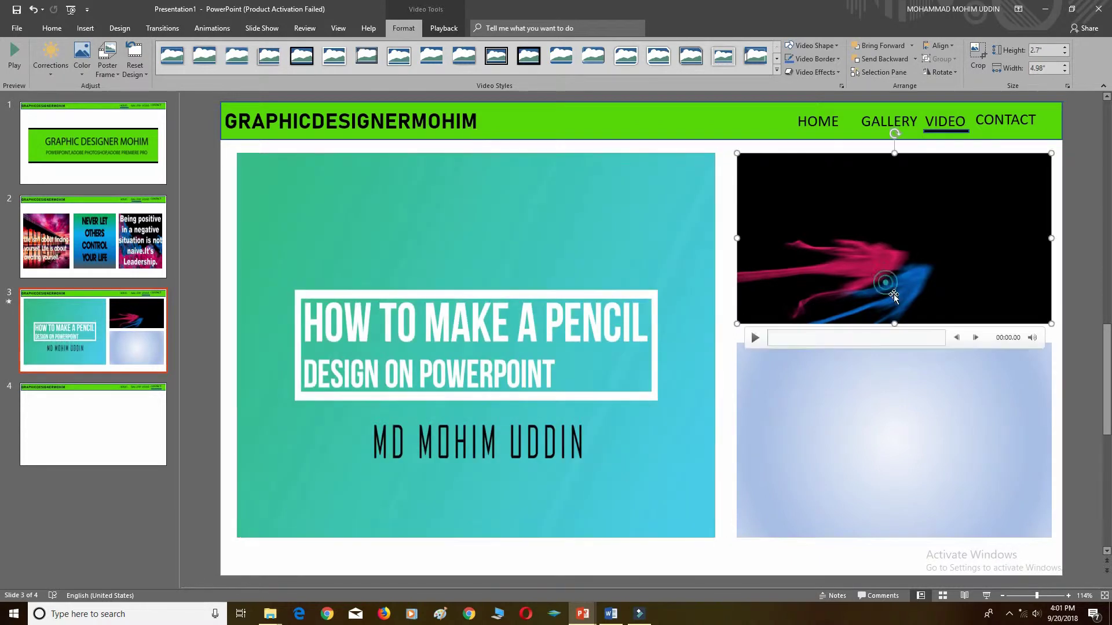
left_click_drag(892, 326, 895, 356)
left_click(893, 379)
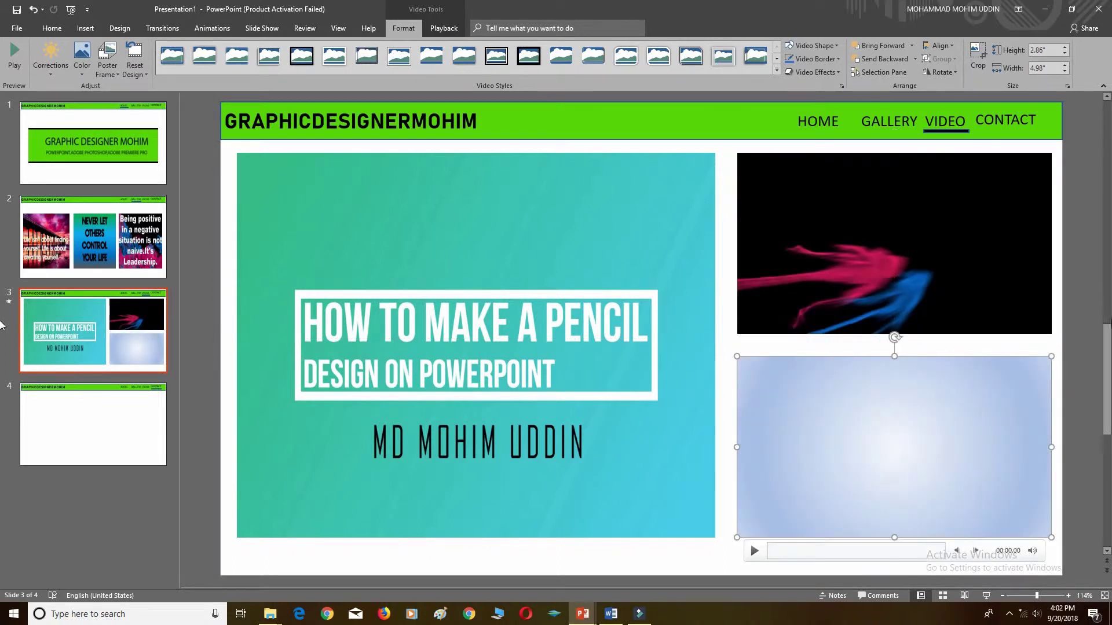
key("Escape")
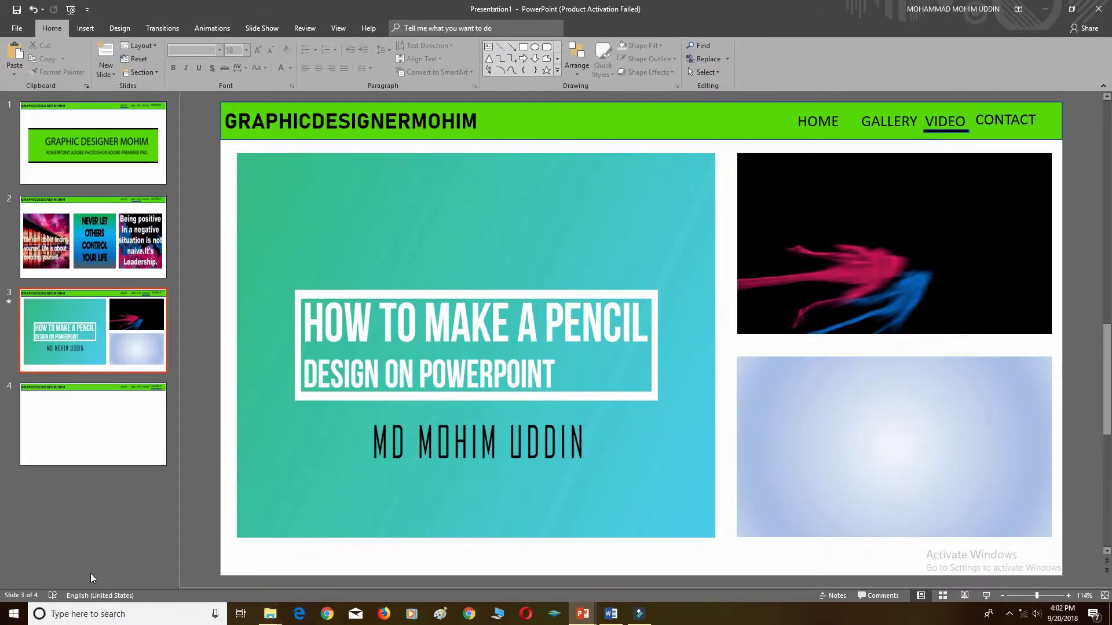
- Add a WordArt label reading FACEBOOK PAGE on slide 4 and move it left
left_click(100, 449)
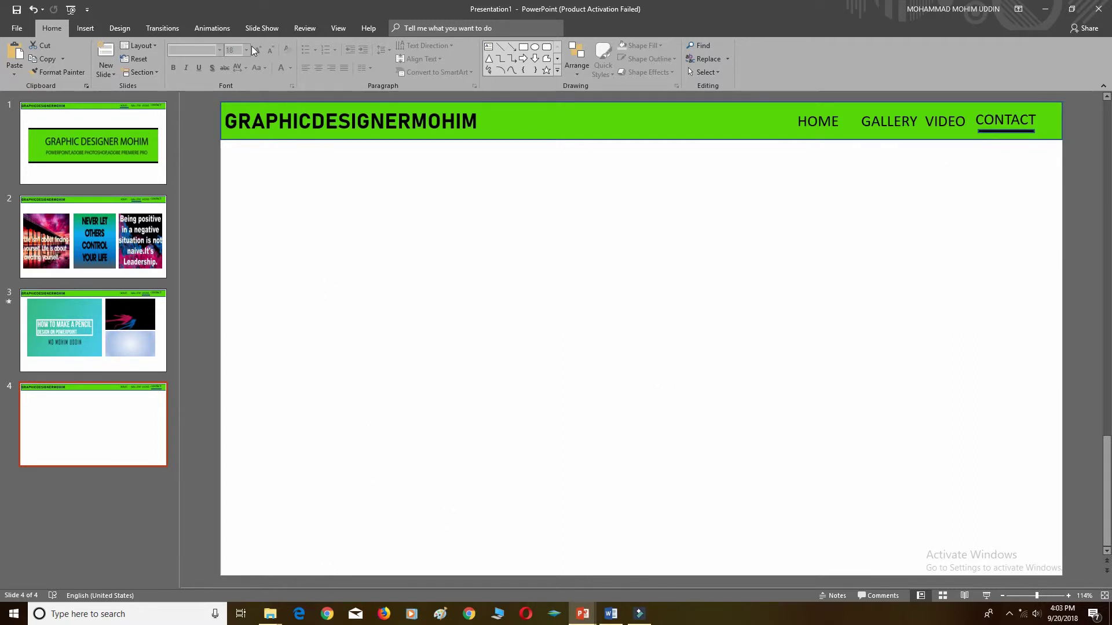
left_click(87, 28)
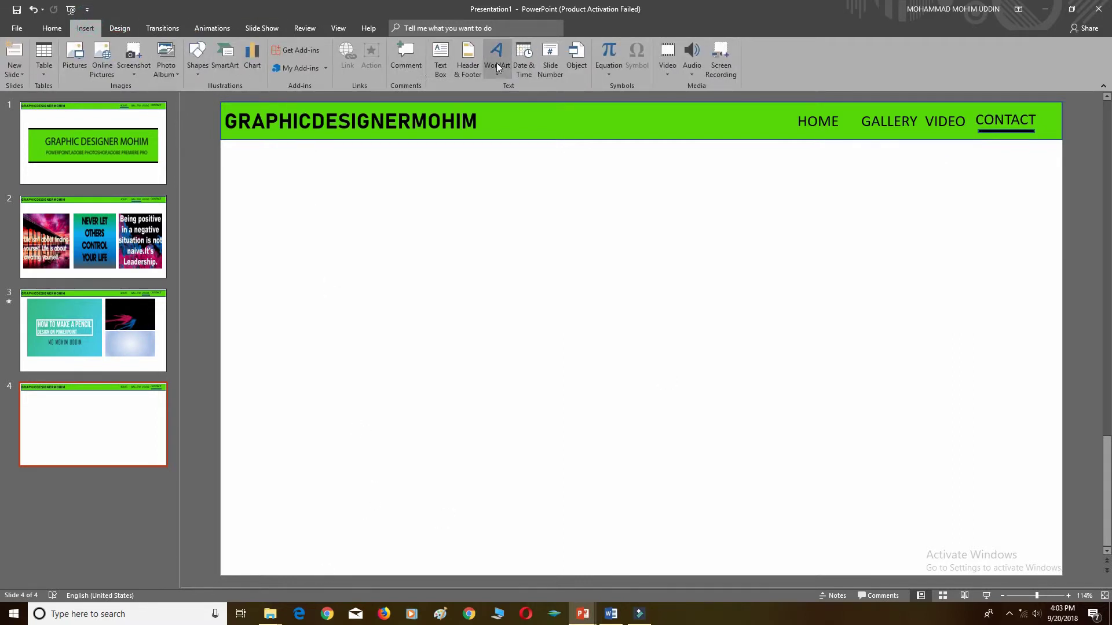
left_click(495, 63)
left_click(499, 99)
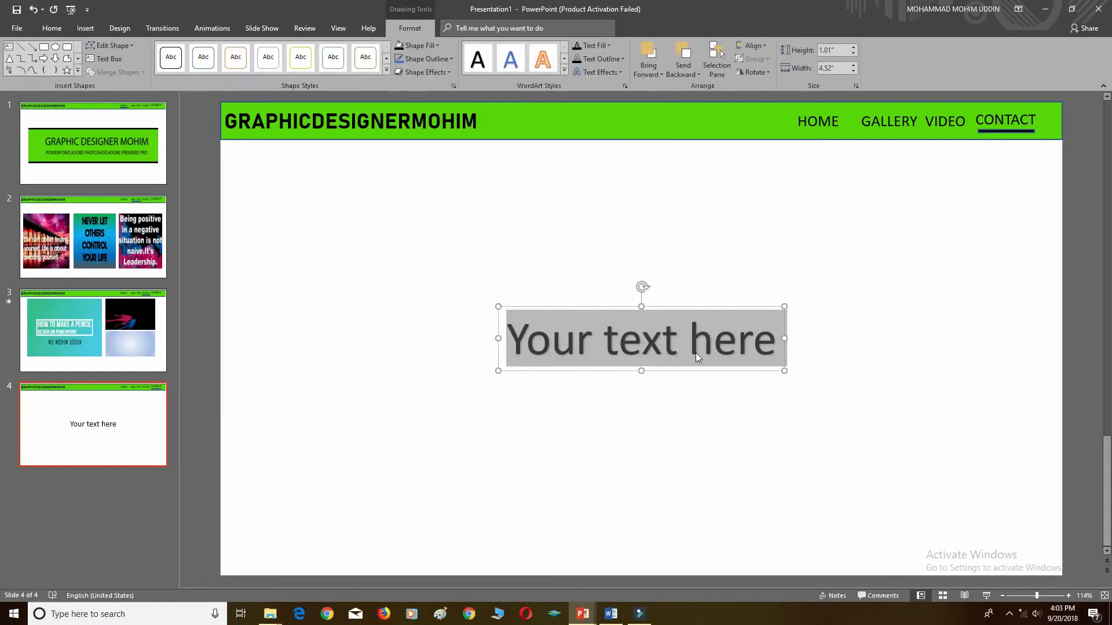
type("FACEBOOK PAGE")
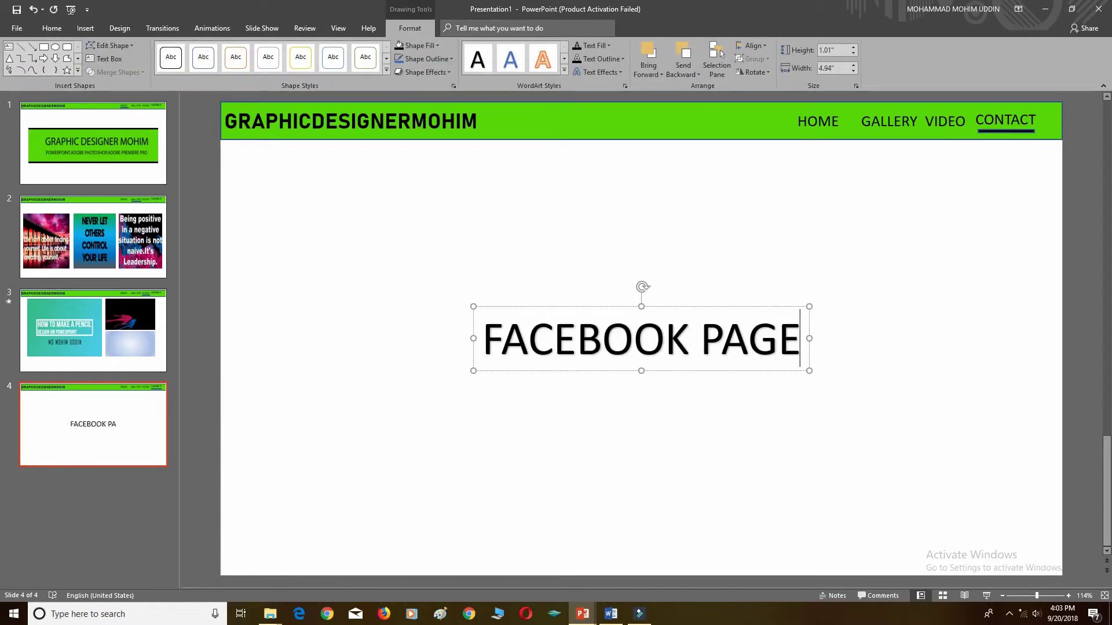
left_click_drag(589, 309, 352, 293)
- Add a second line to the label with the Facebook page name, starting GRAPHIC DESIGNER
left_click(558, 330)
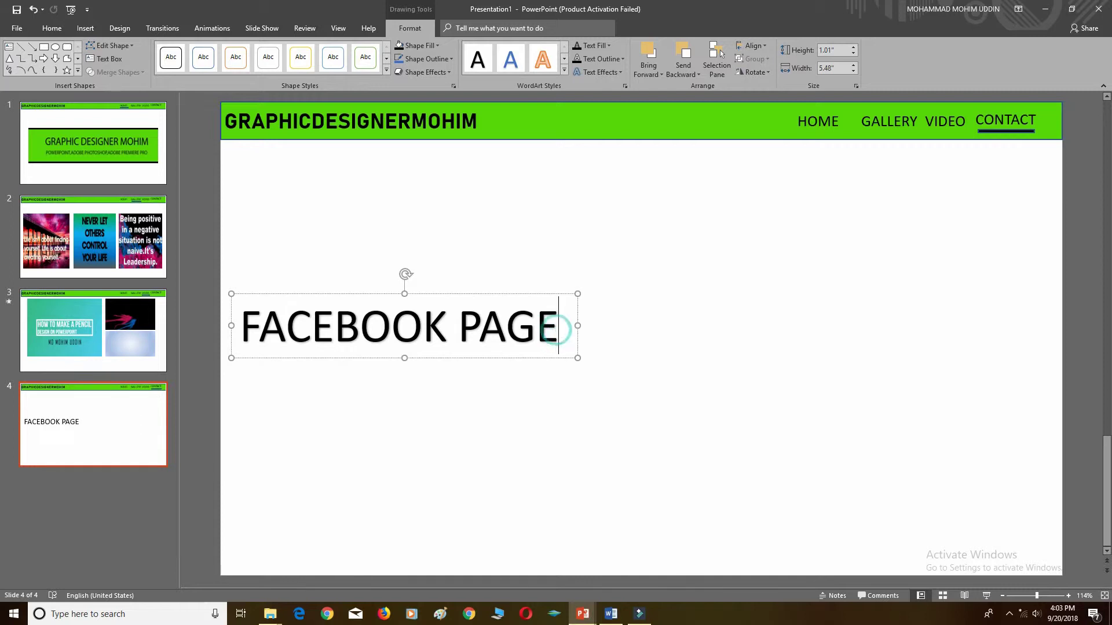
key("Return")
type("GRAPHICDESIGNER")
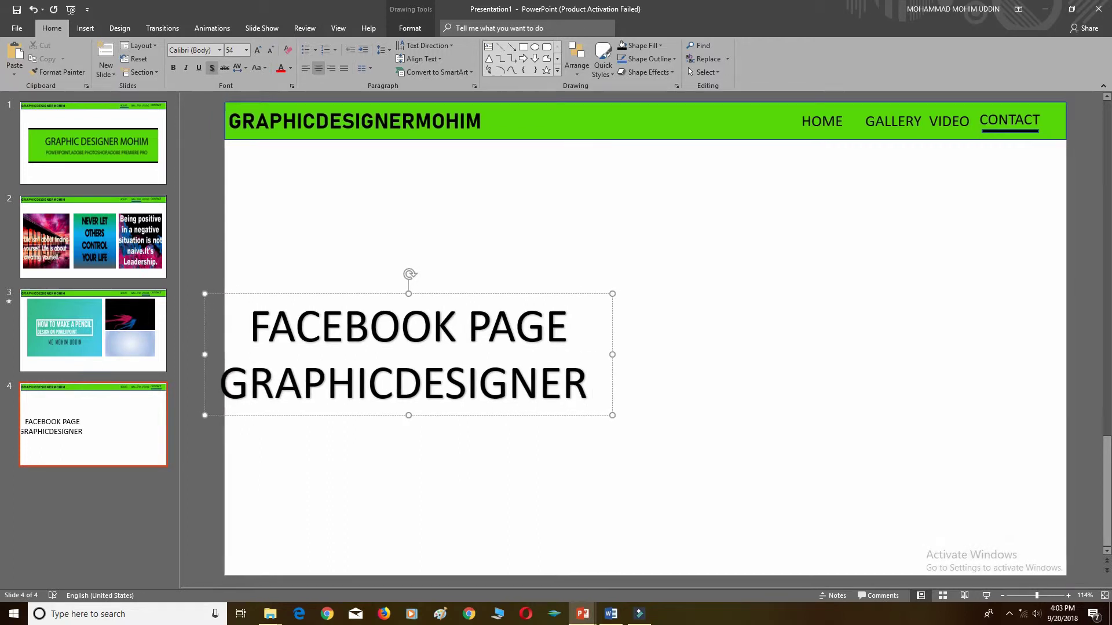
type("MOHIM")
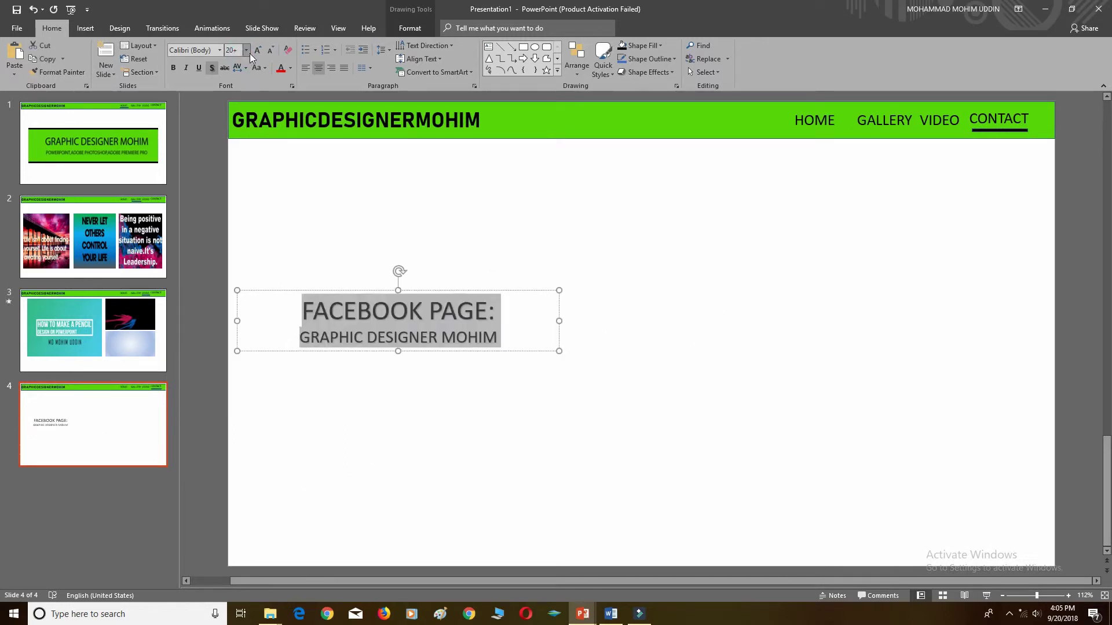
- Set the Facebook label text to size 28 and select its page-name line
left_click(246, 50)
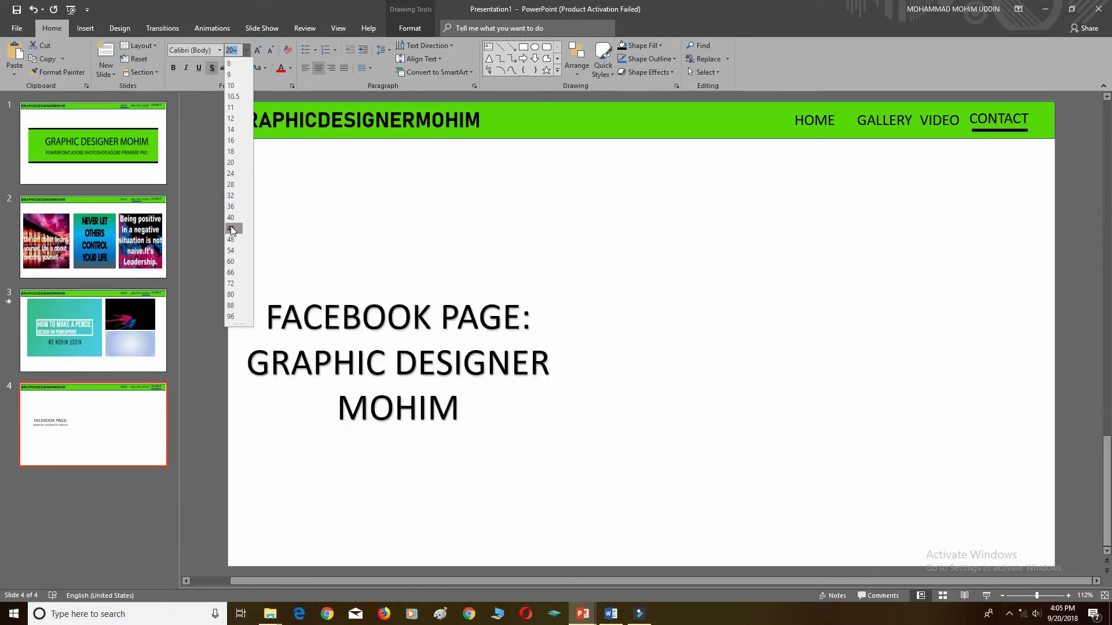
left_click(233, 188)
left_click(288, 334)
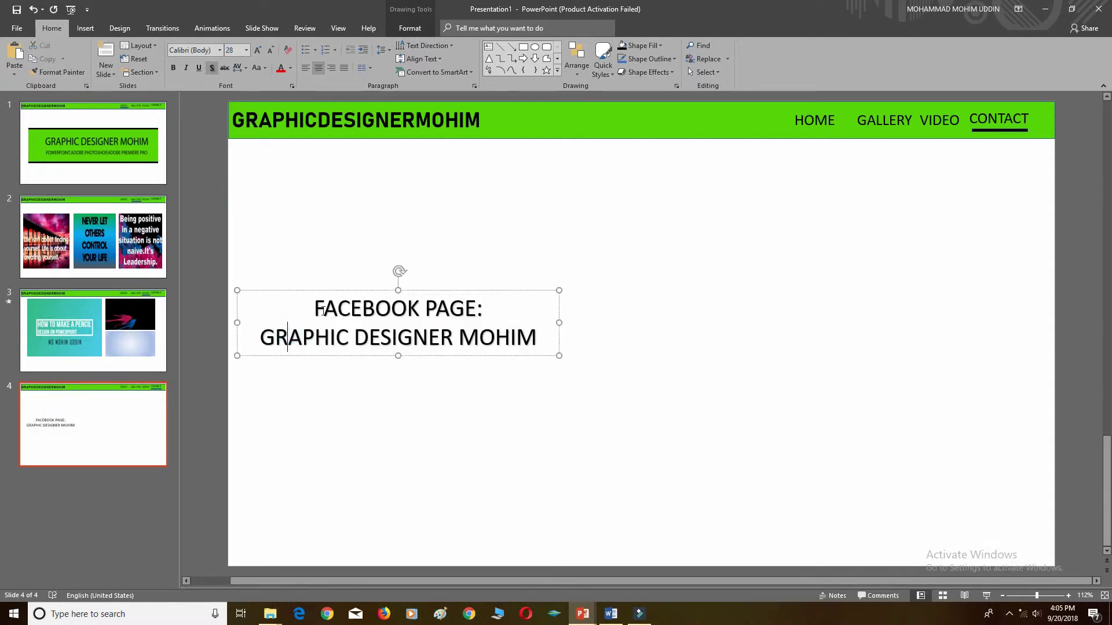
left_click_drag(262, 334, 555, 330)
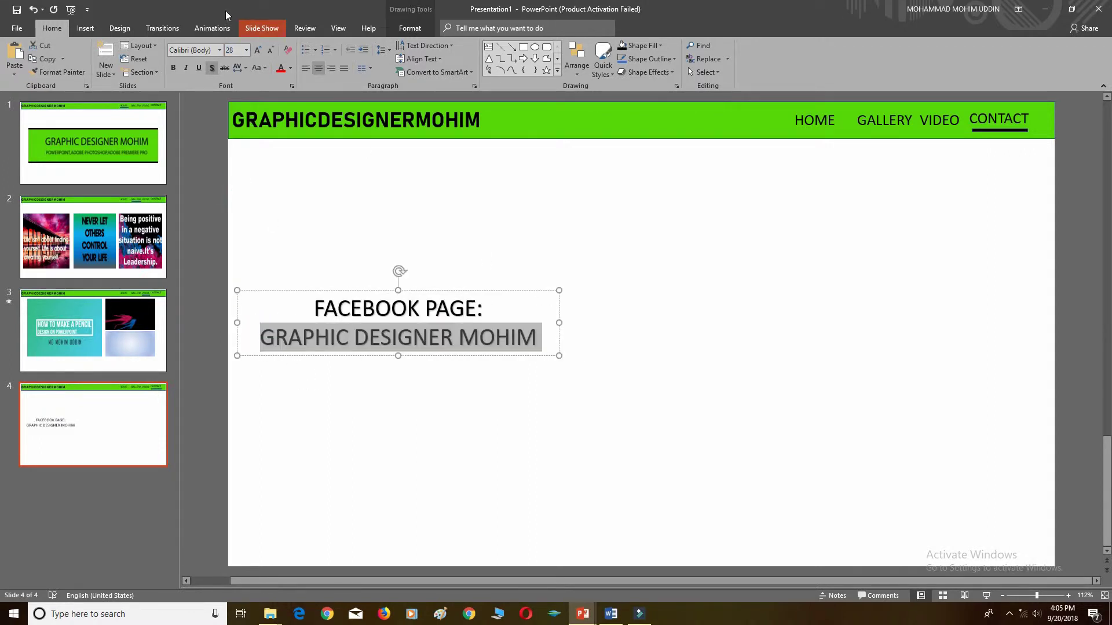
- Make the page-name line italic, underlined and bold
left_click(183, 71)
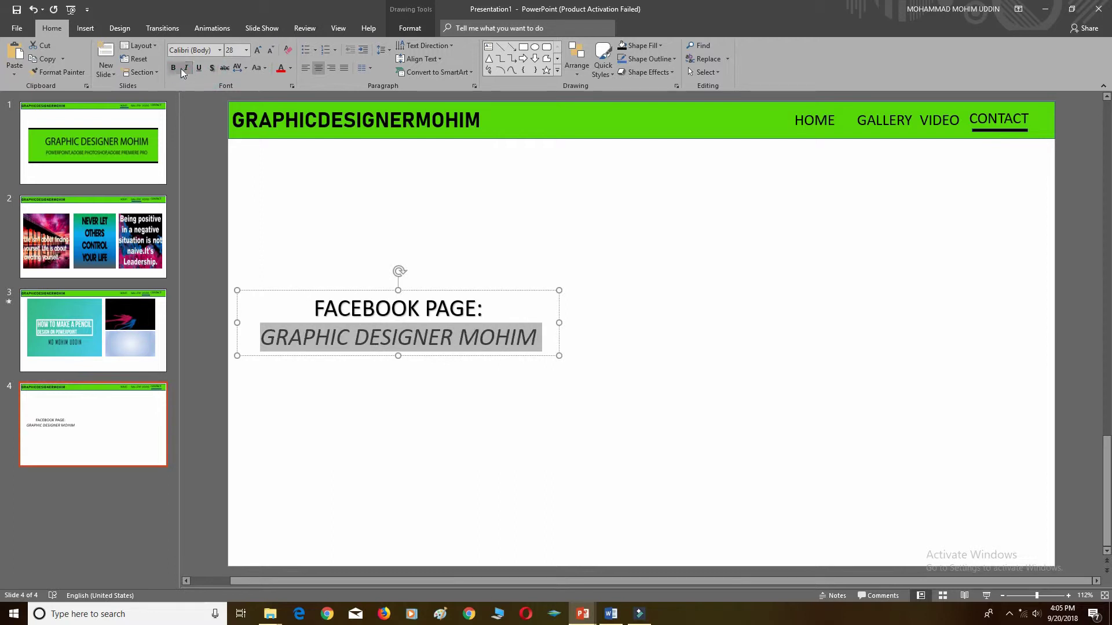
left_click(194, 68)
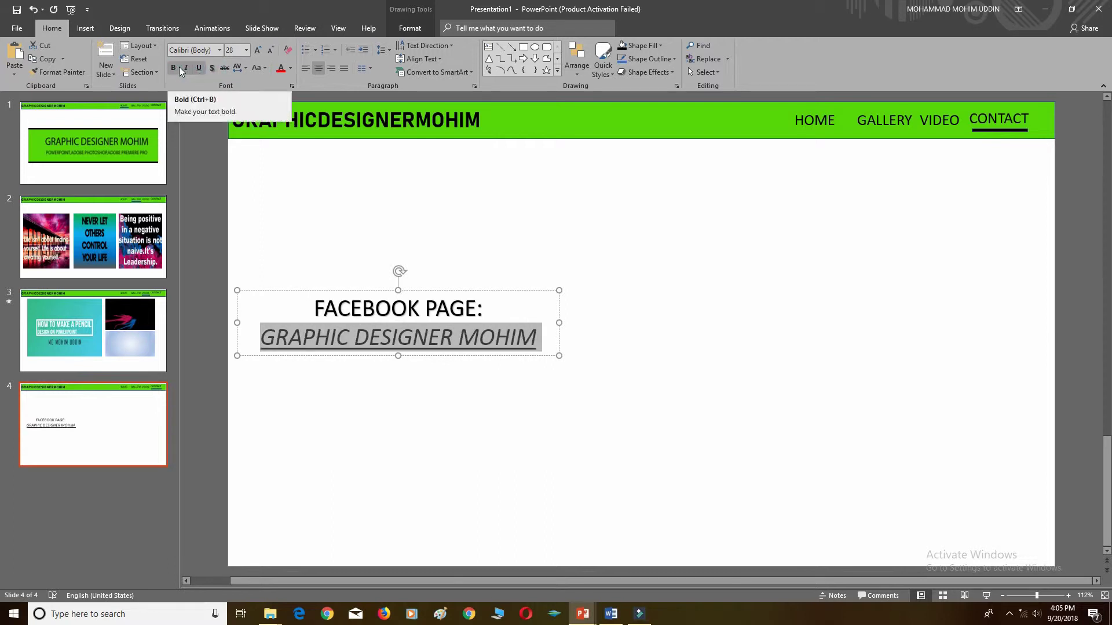
left_click(179, 67)
left_click(554, 357)
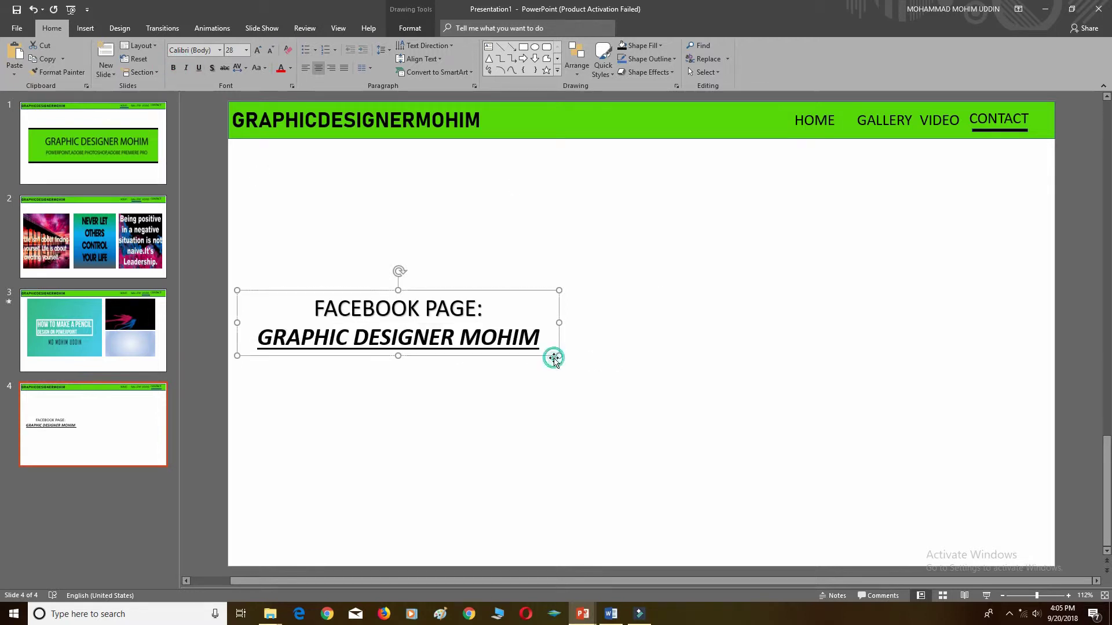
left_click(652, 331)
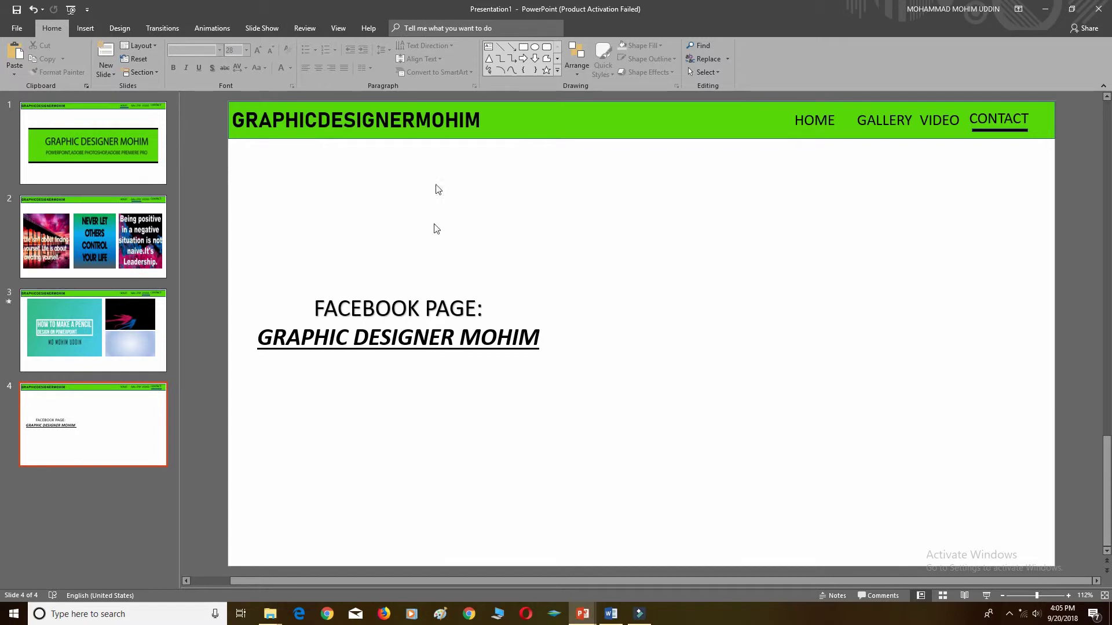
- Add a centred, bold INSTAGRAM text box to the right of FACEBOOK PAGE:
left_click(85, 27)
left_click(497, 58)
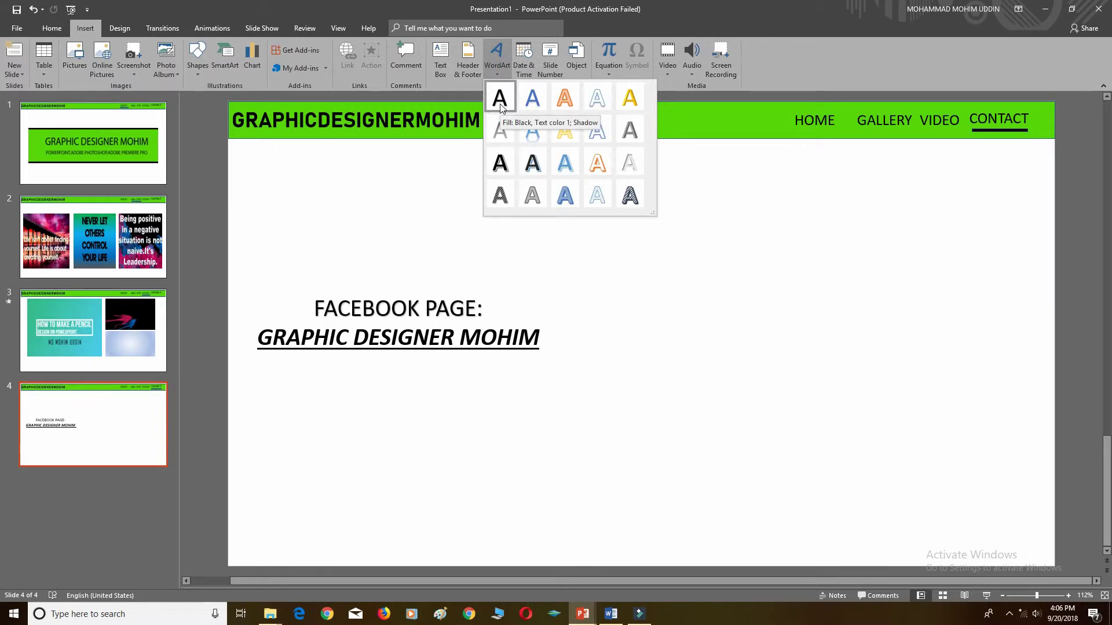
left_click(441, 65)
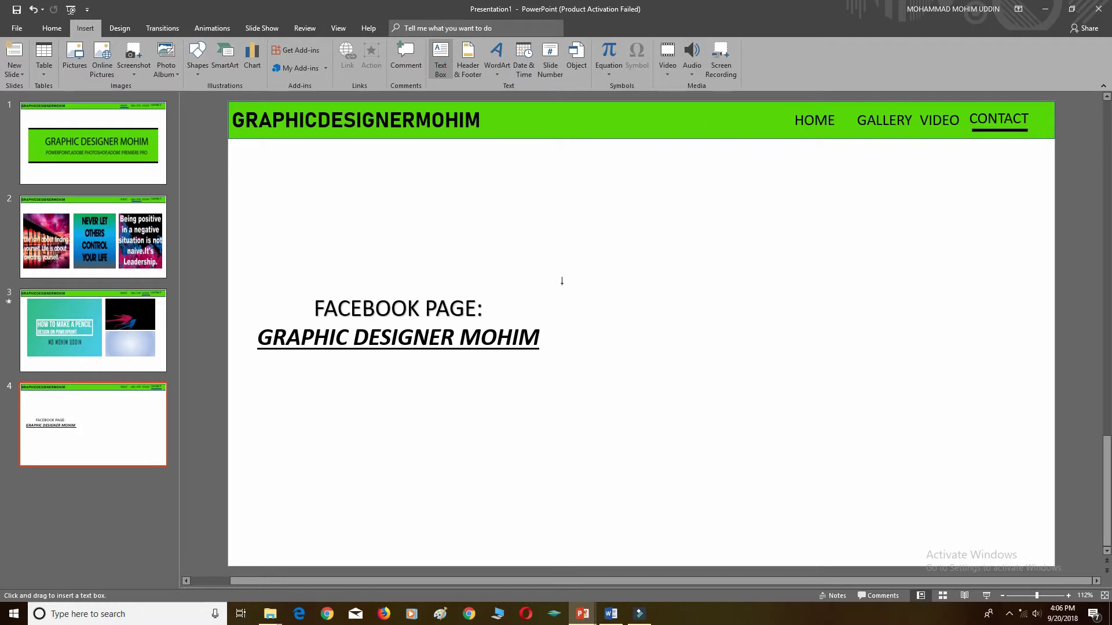
left_click_drag(559, 283, 820, 319)
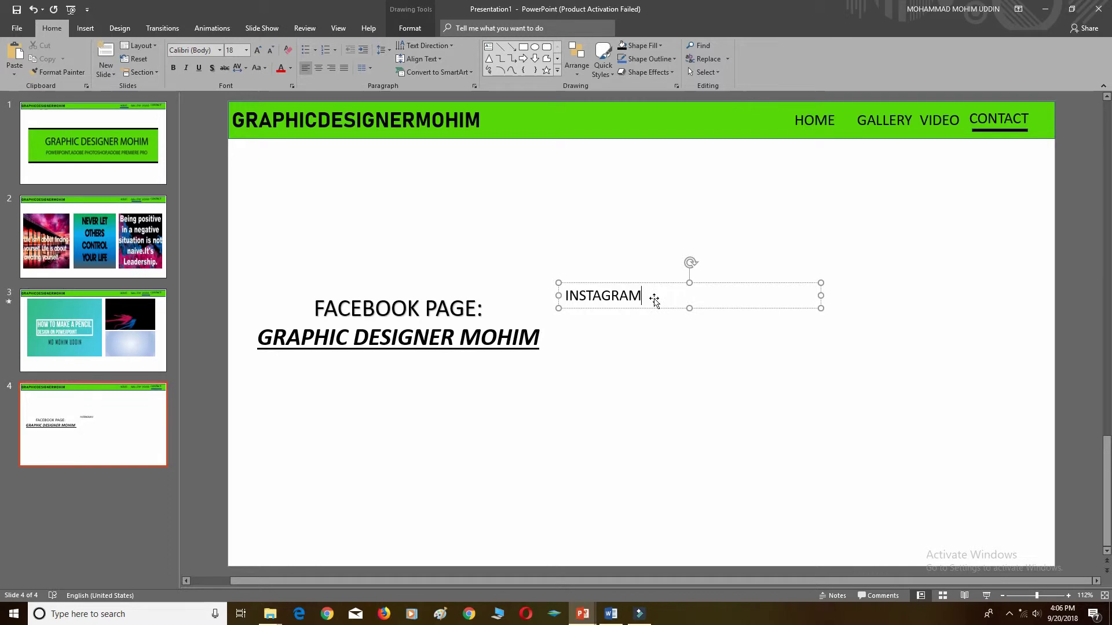
left_click_drag(644, 296, 539, 306)
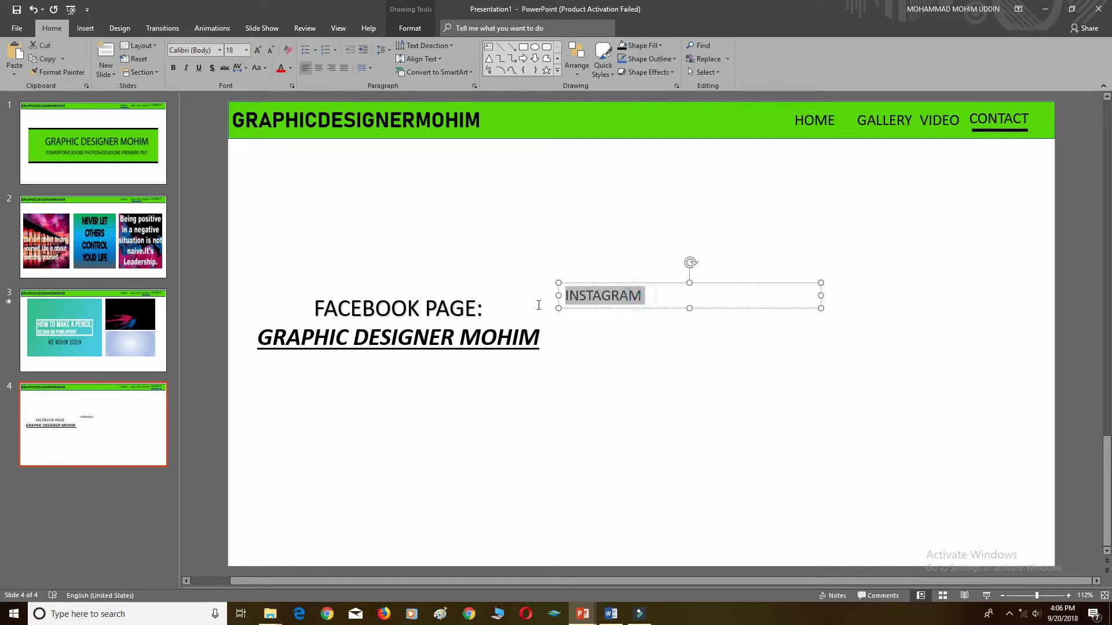
key("ctrl+e")
left_click(172, 68)
key("Right")
key("Return")
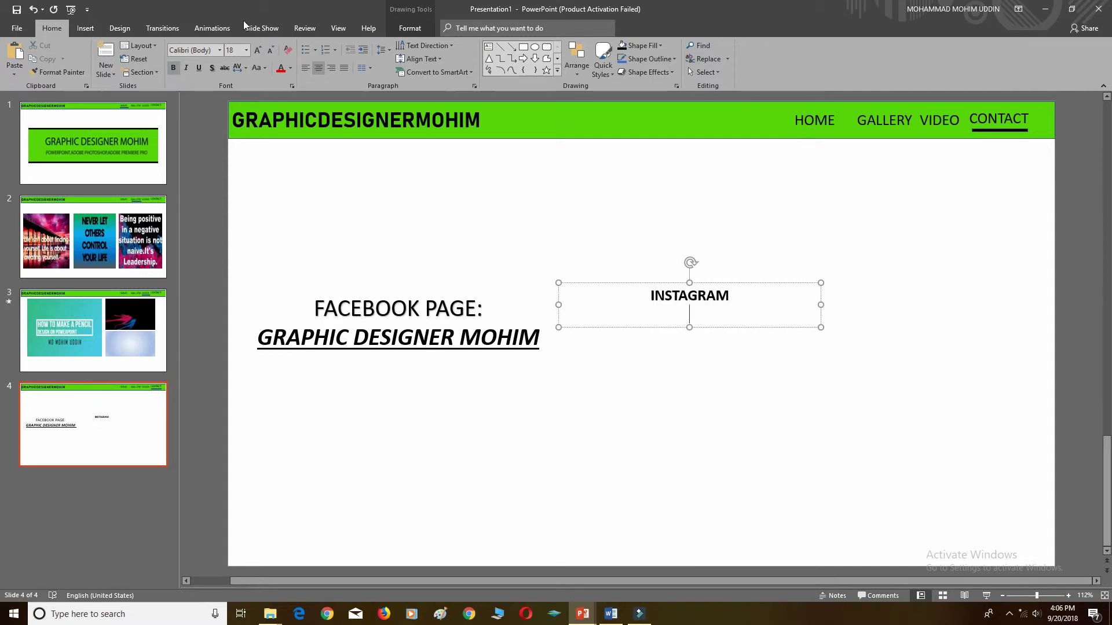
- Set INSTAGRAM to size 48 and nudge its box up and right
left_click(246, 51)
left_click(729, 288)
left_click(246, 51)
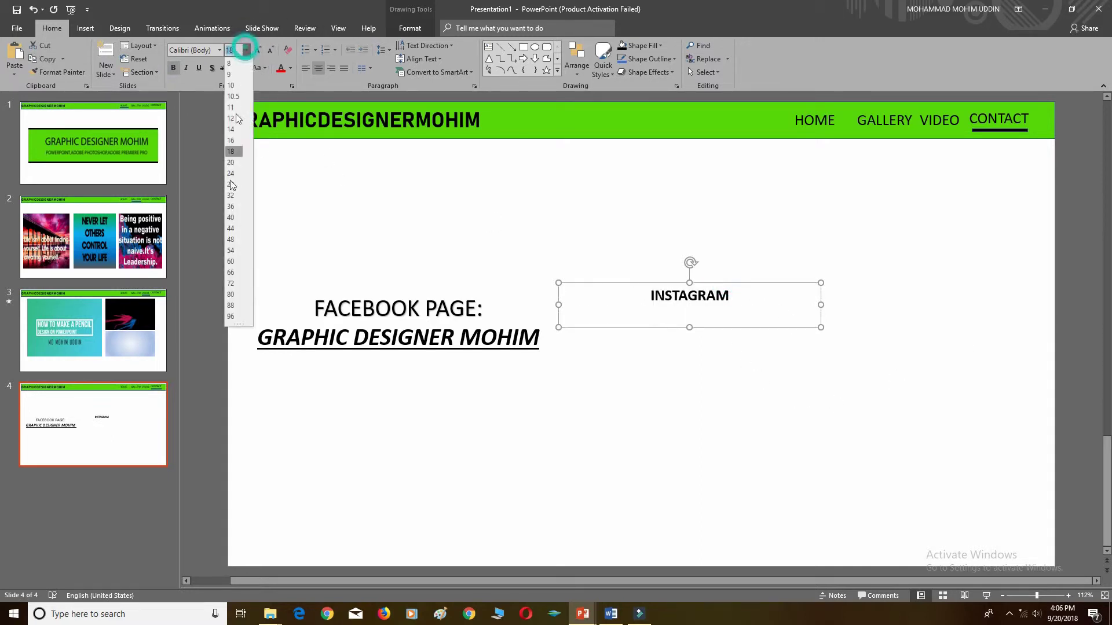
left_click(230, 251)
left_click(246, 50)
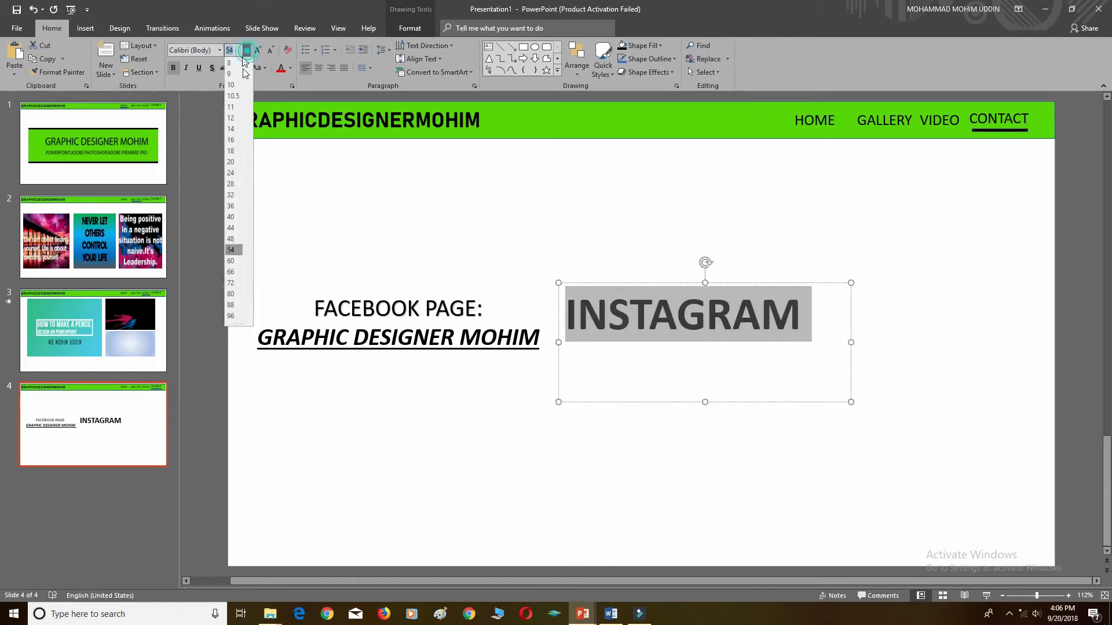
left_click(231, 242)
left_click_drag(752, 280, 763, 278)
left_click(959, 390)
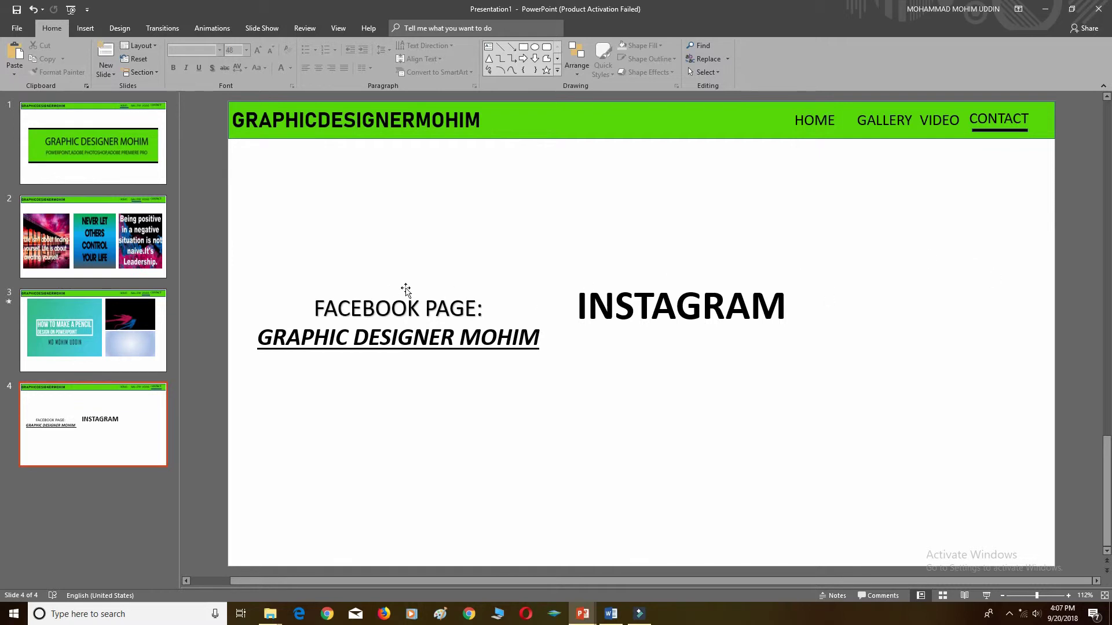
- Enlarge FACEBOOK PAGE: to size 48 and line INSTAGRAM up level with it
left_click(489, 306)
left_click(702, 307)
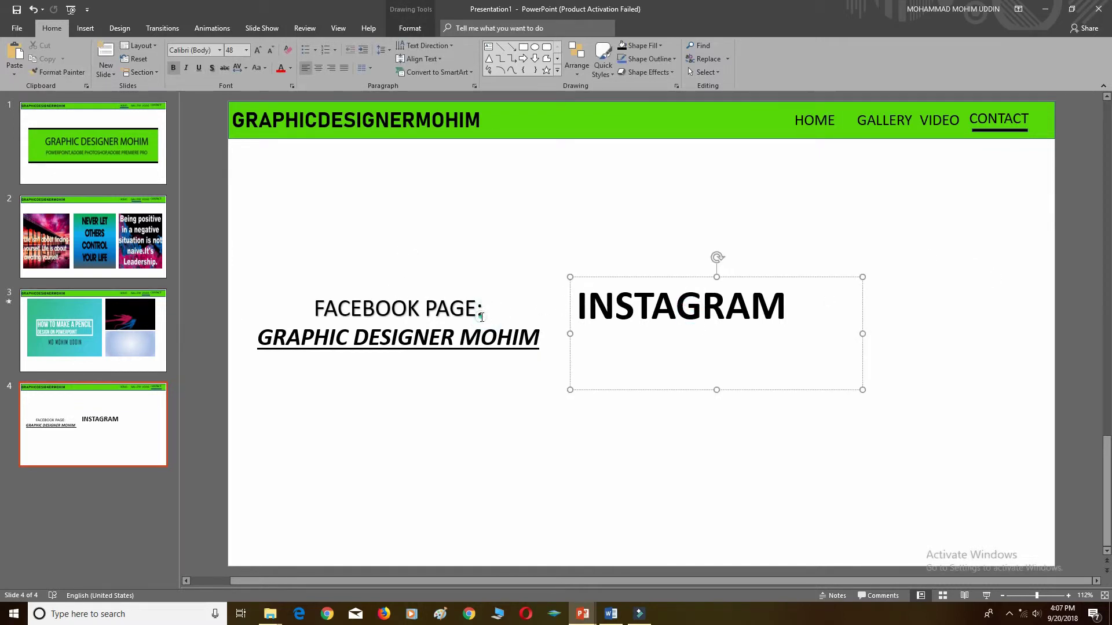
left_click_drag(485, 313, 318, 314)
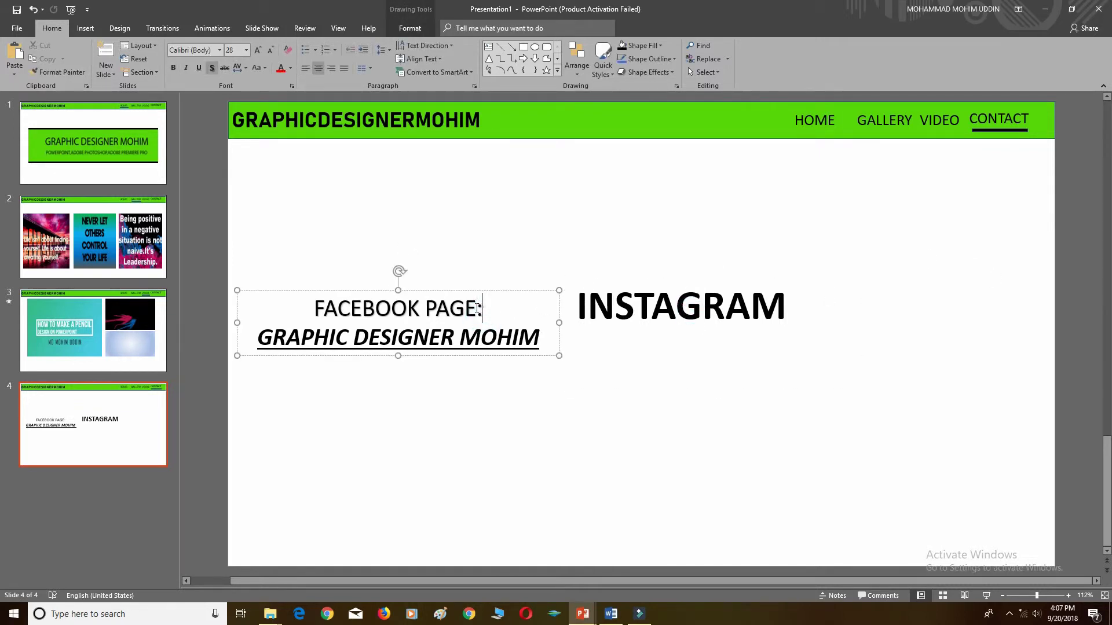
left_click(246, 51)
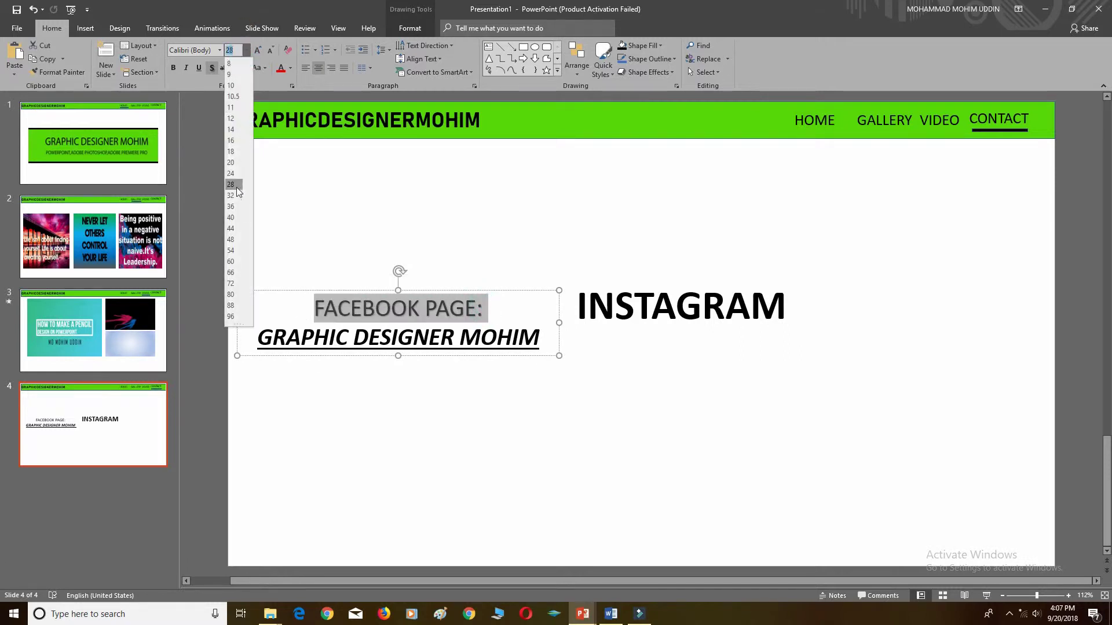
left_click(234, 242)
left_click(747, 431)
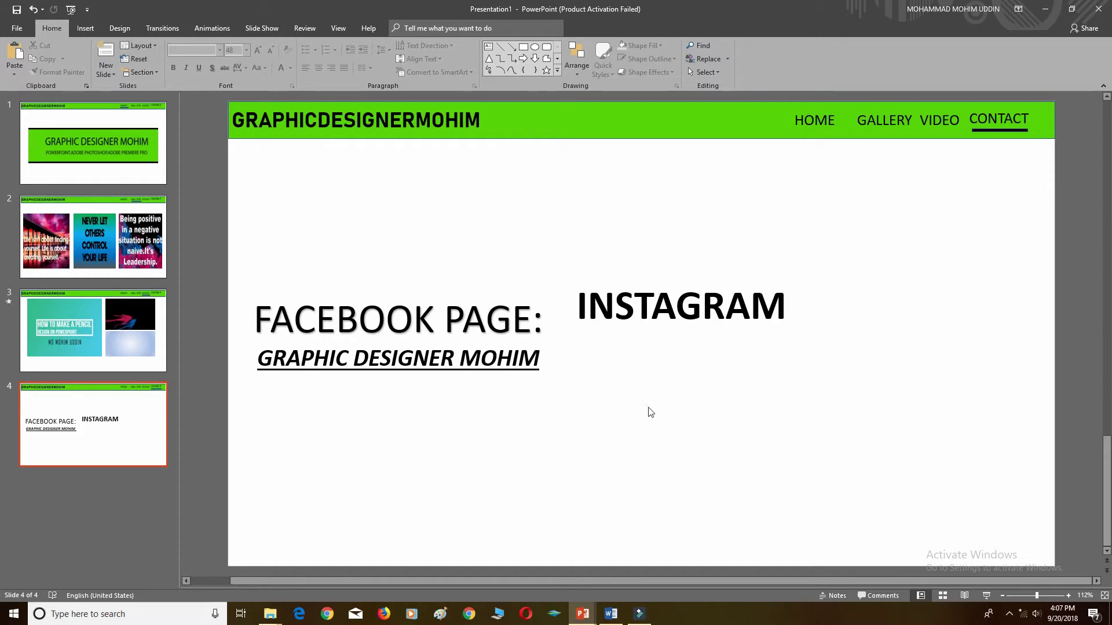
left_click(633, 304)
left_click_drag(679, 275, 679, 289)
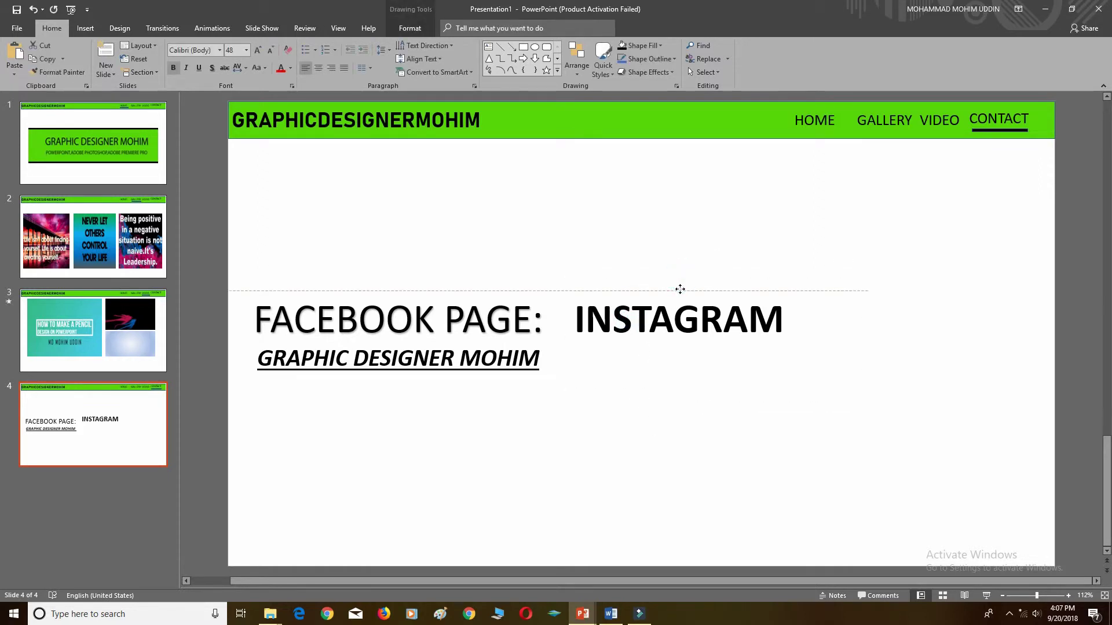
left_click(943, 348)
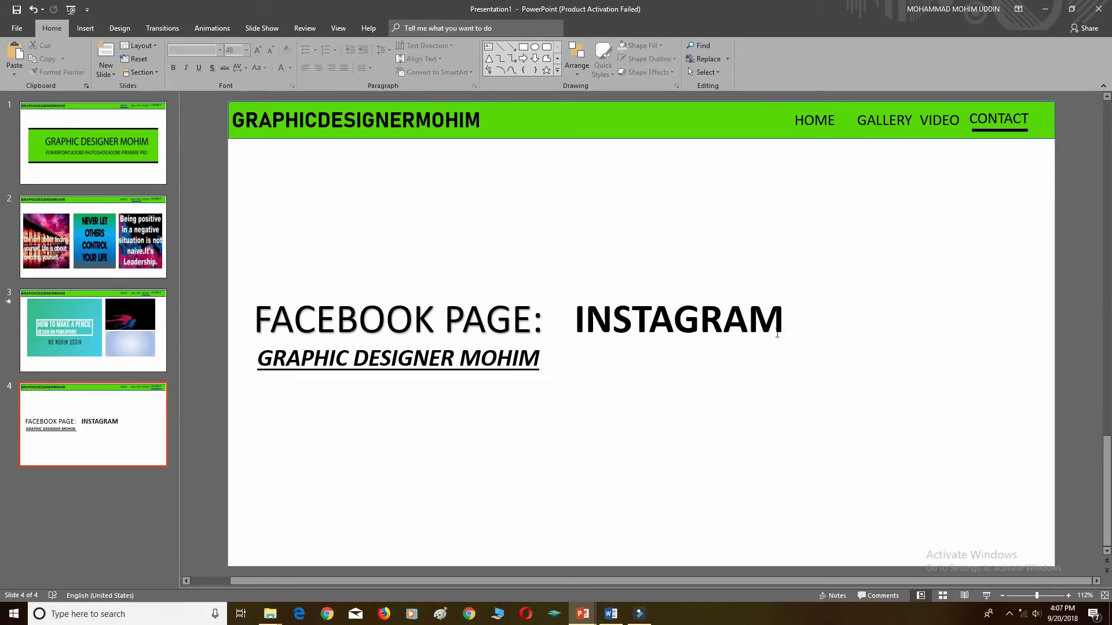
left_click(753, 321)
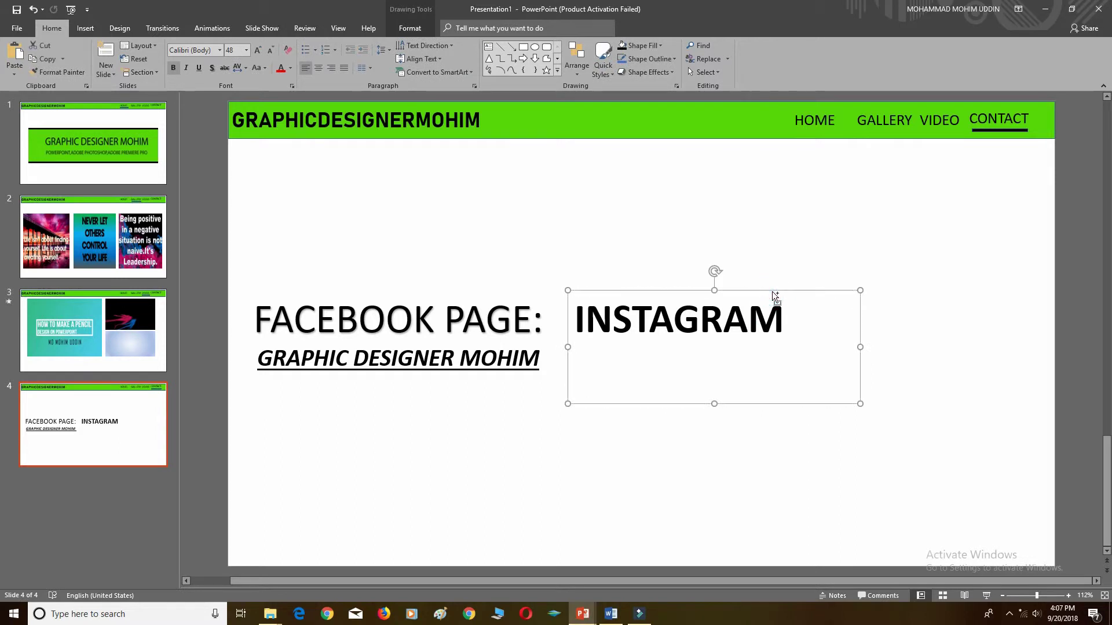
- Duplicate the INSTAGRAM box to its right and retype the copy as TWITTER
left_click_drag(772, 291, 1051, 310)
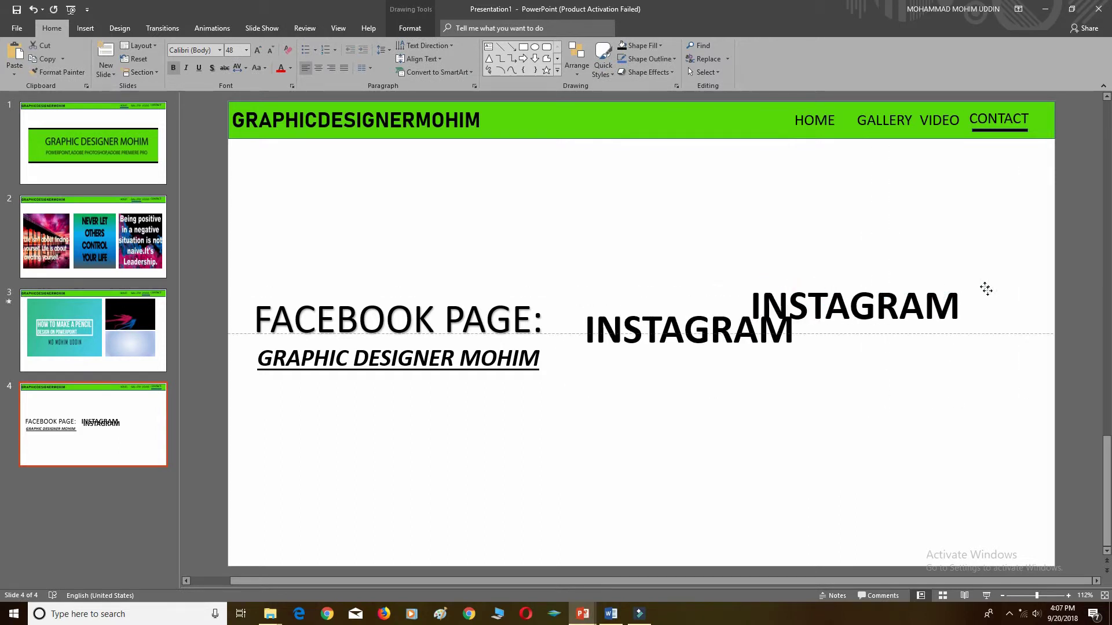
left_click(1012, 333)
left_click_drag(1012, 333, 822, 344)
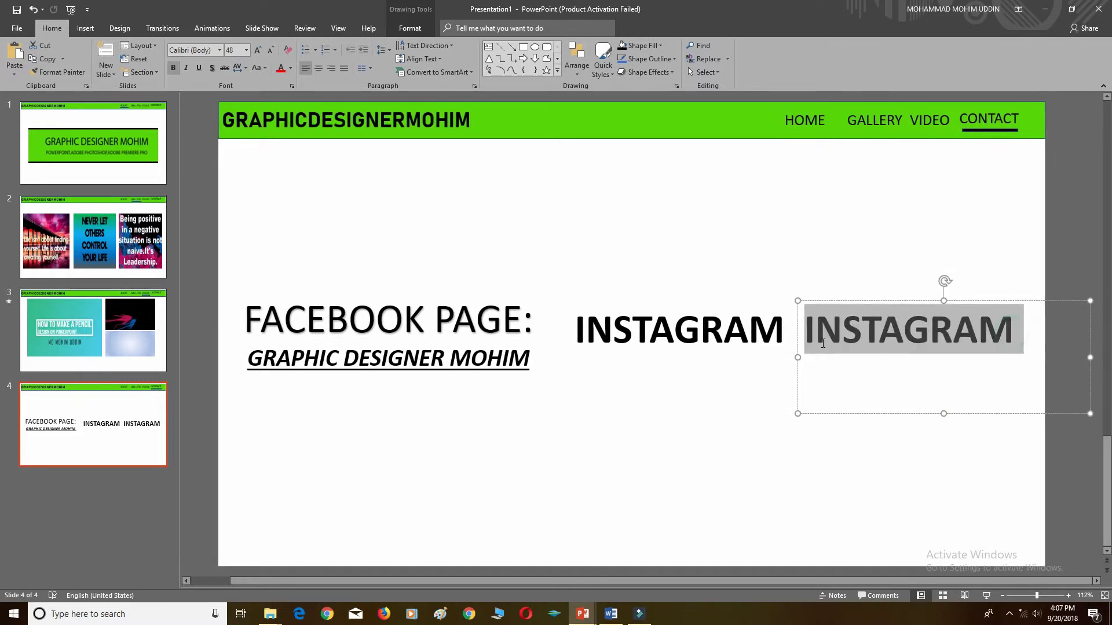
type("TWIT")
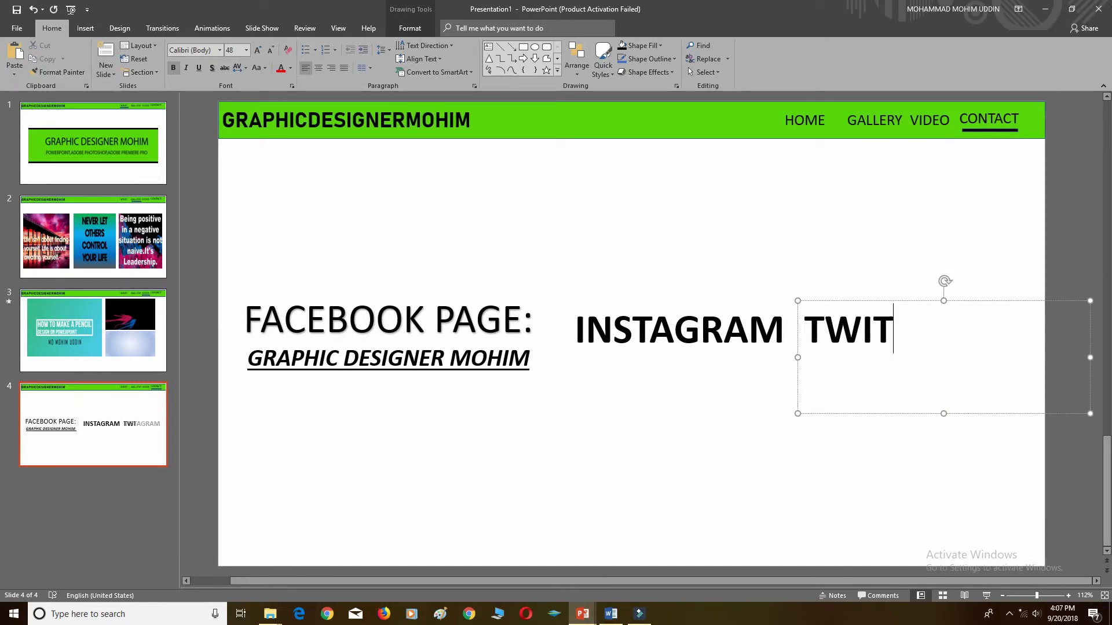
type("TER")
- Align the INSTAGRAM and TWITTER headings side by side, then return to slide 1
left_click(725, 336)
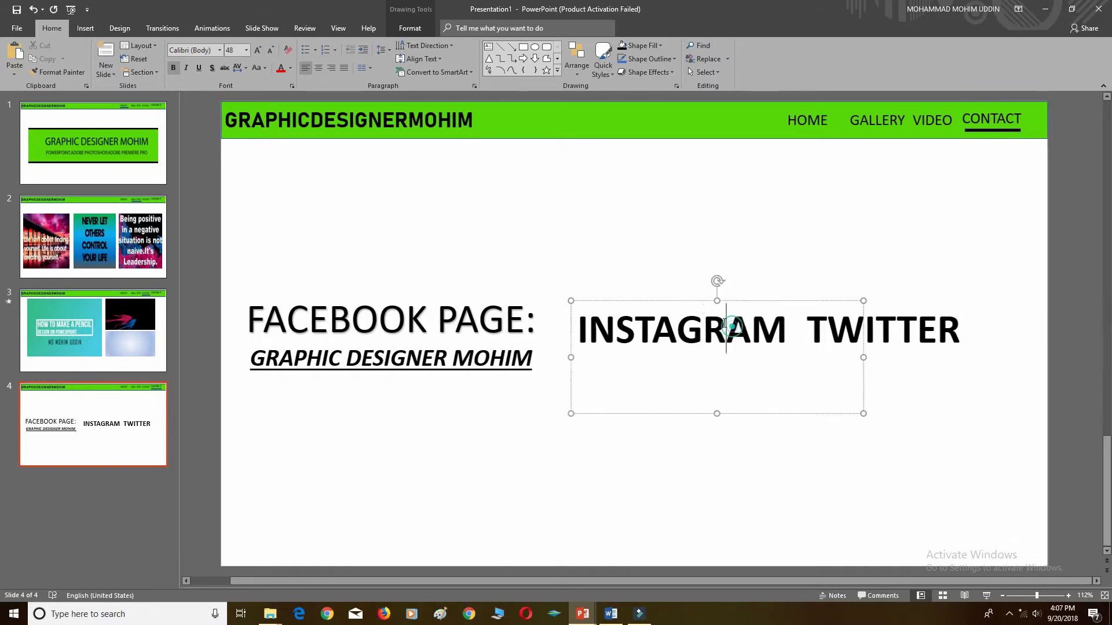
left_click_drag(708, 298, 706, 291)
left_click(918, 322)
left_click_drag(916, 299, 920, 298)
left_click(660, 350)
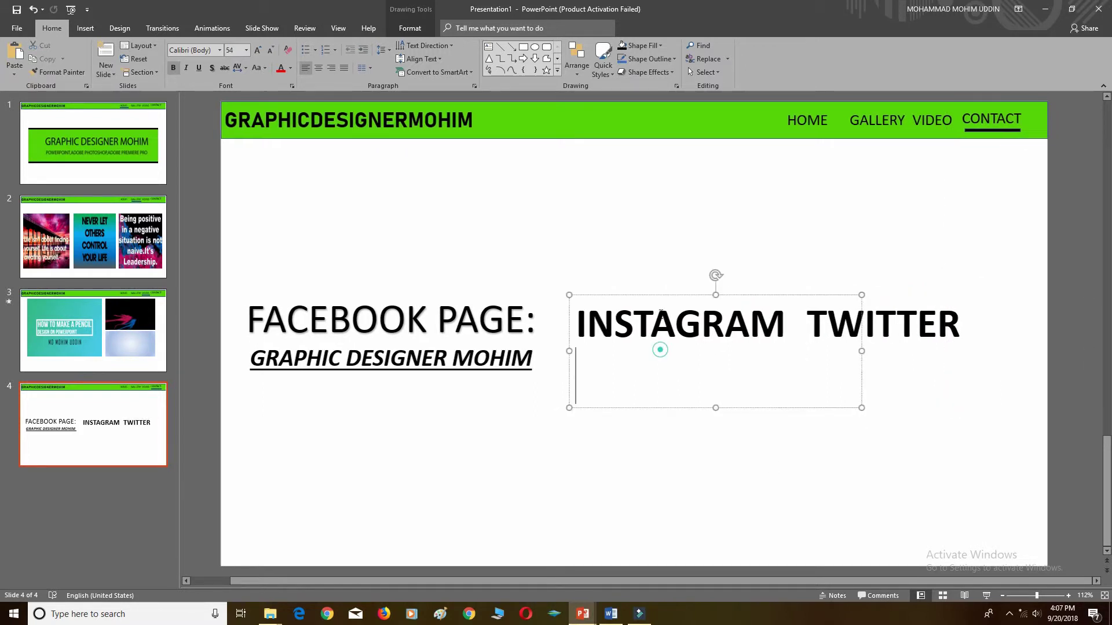
left_click_drag(674, 294, 666, 289)
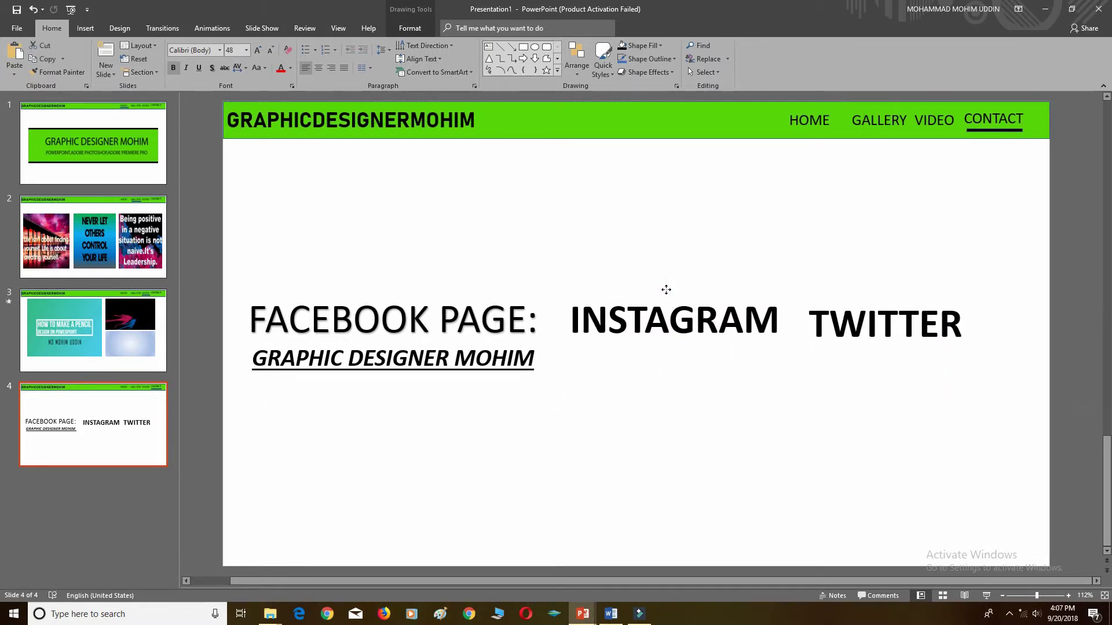
left_click(949, 326)
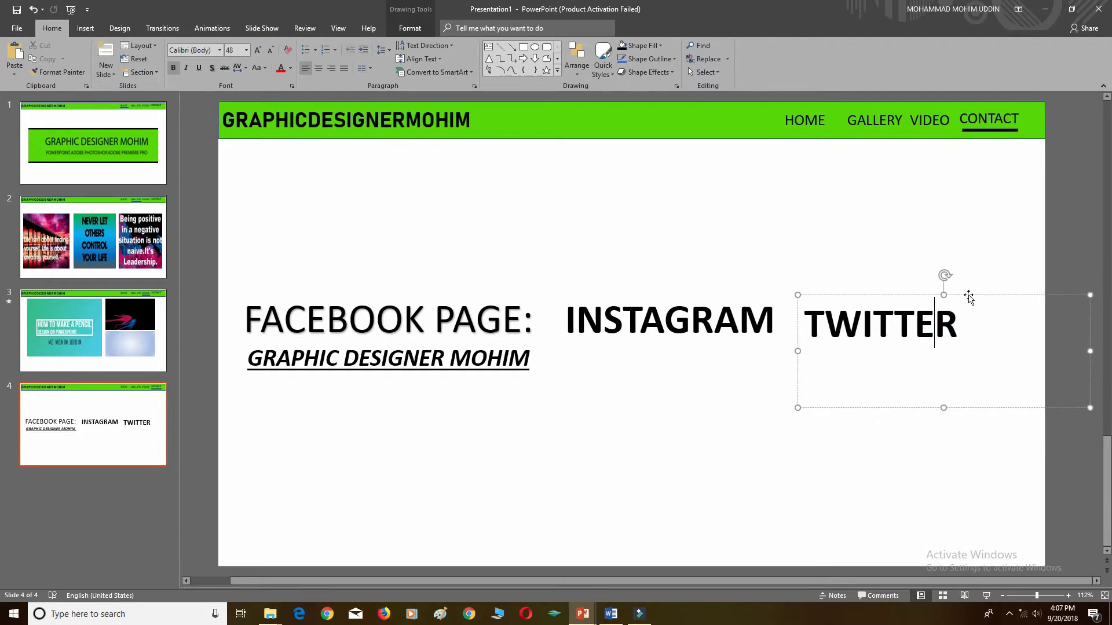
left_click_drag(979, 292, 1015, 288)
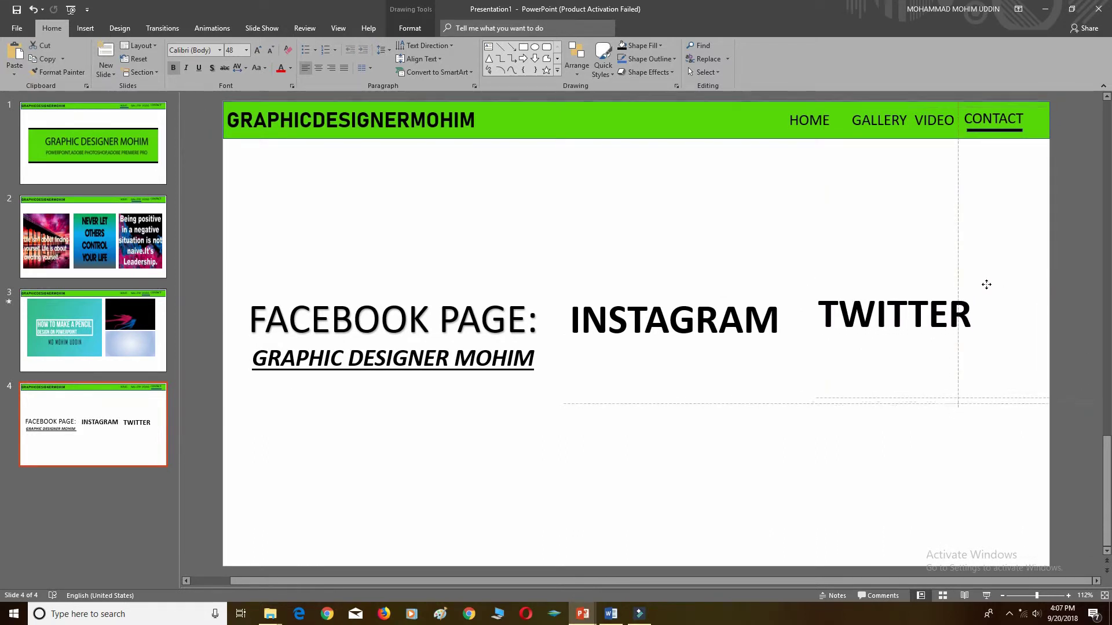
left_click_drag(1015, 287, 1008, 288)
key("Escape")
left_click(36, 152)
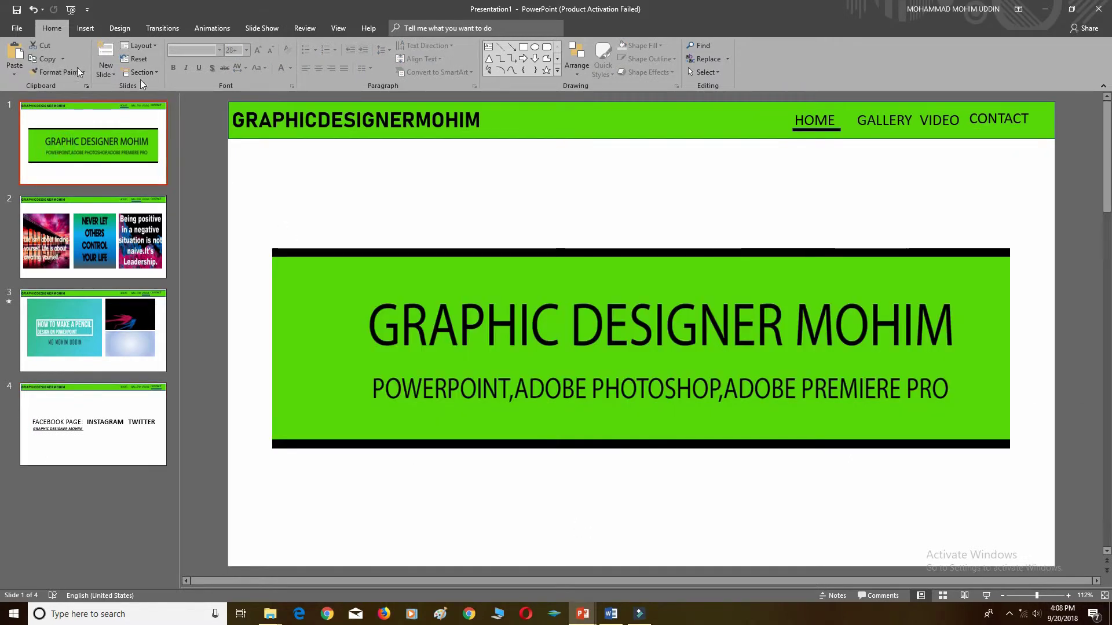
- Draw a chevron arrow right of the green banner and place a copy on its left side
left_click(85, 28)
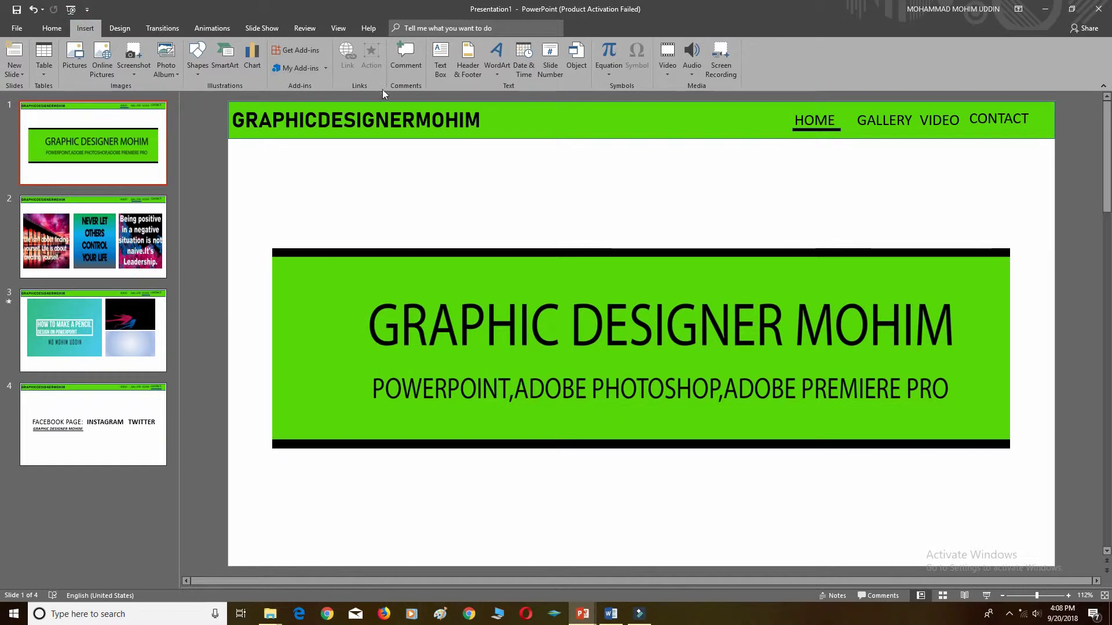
left_click(198, 64)
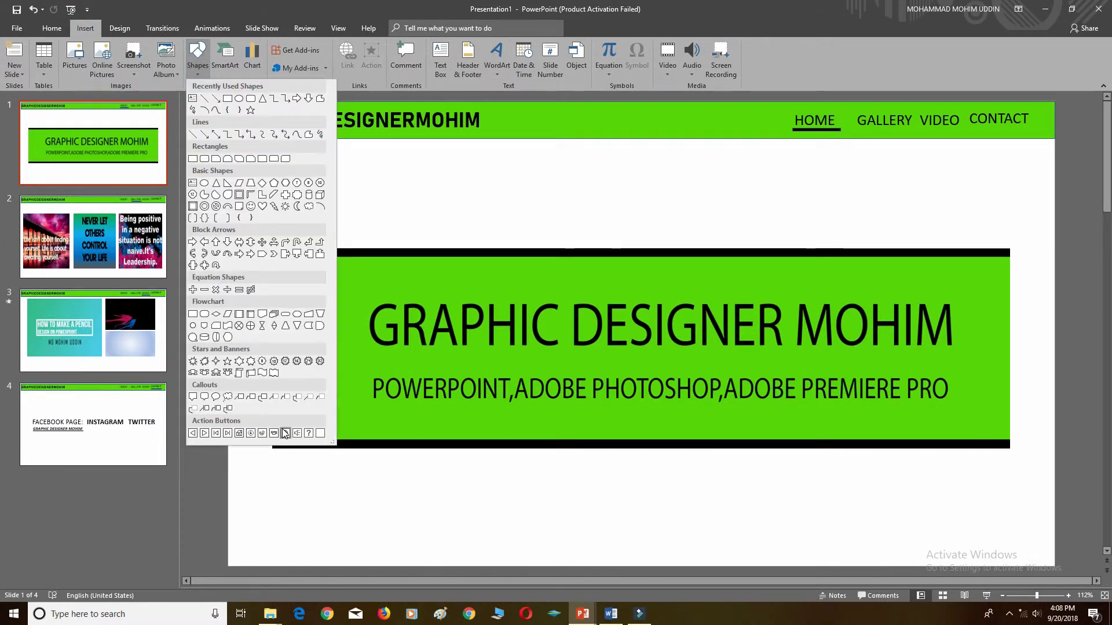
left_click(273, 254)
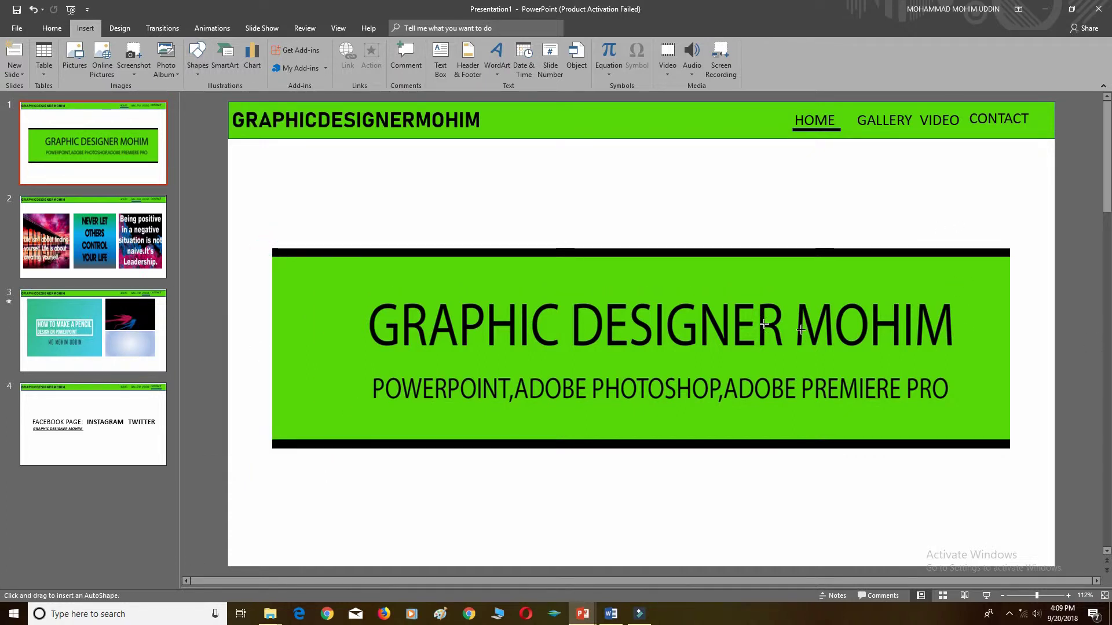
mouse_move(1019, 314)
left_mouse_down()
mouse_move(1042, 345)
mouse_move(1043, 331)
left_mouse_up()
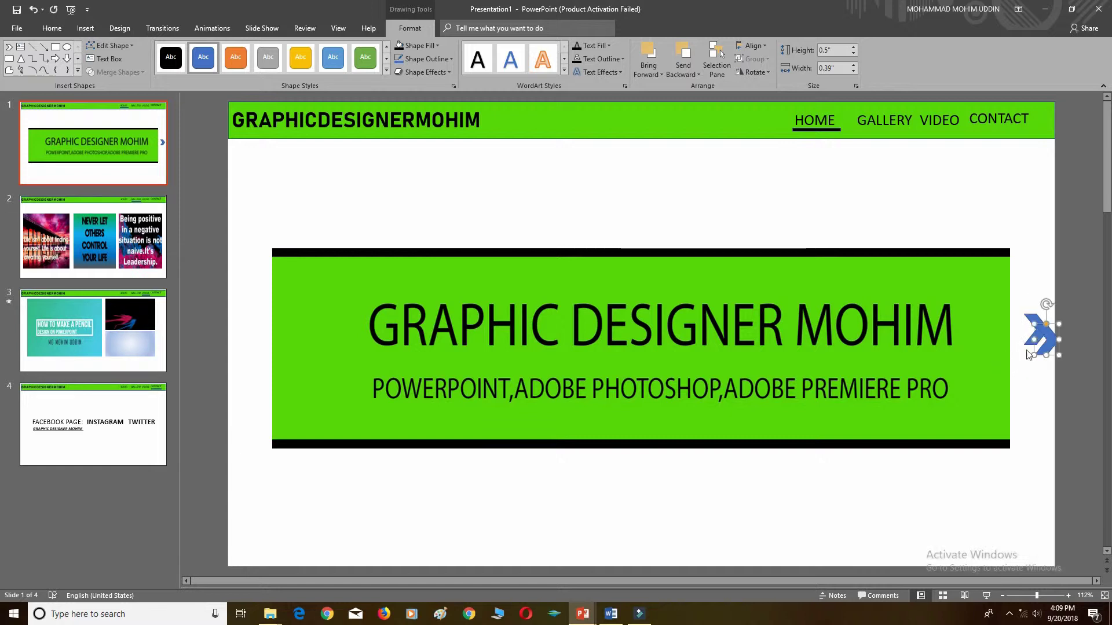
mouse_move(1036, 330)
left_mouse_down()
mouse_move(326, 322)
mouse_move(270, 326)
mouse_move(252, 381)
mouse_move(239, 337)
left_mouse_up()
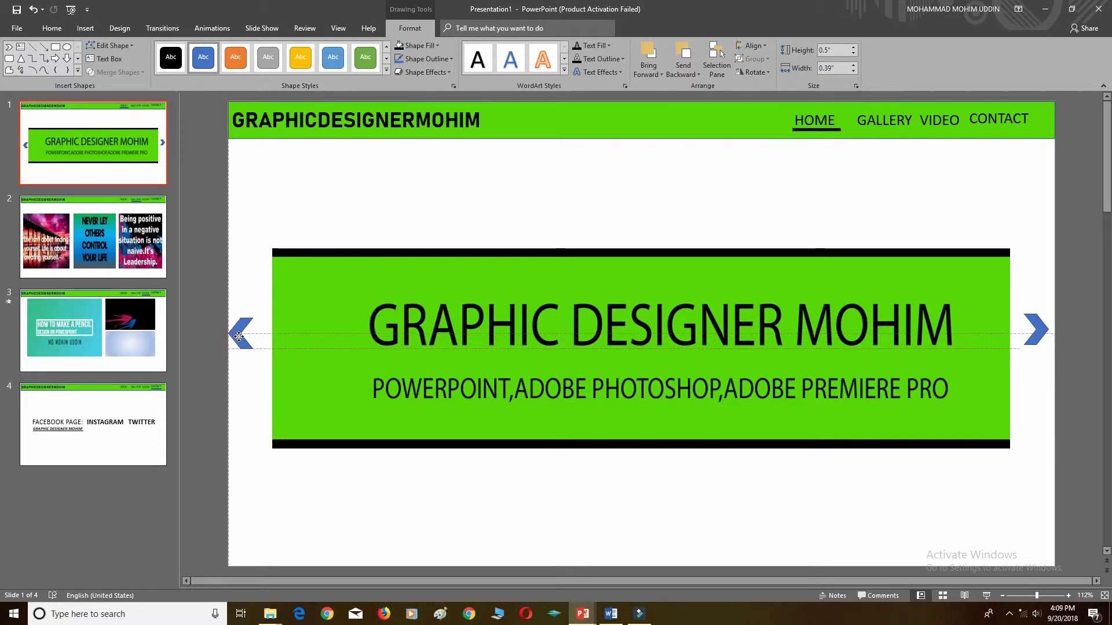
left_click_drag(237, 336, 244, 330)
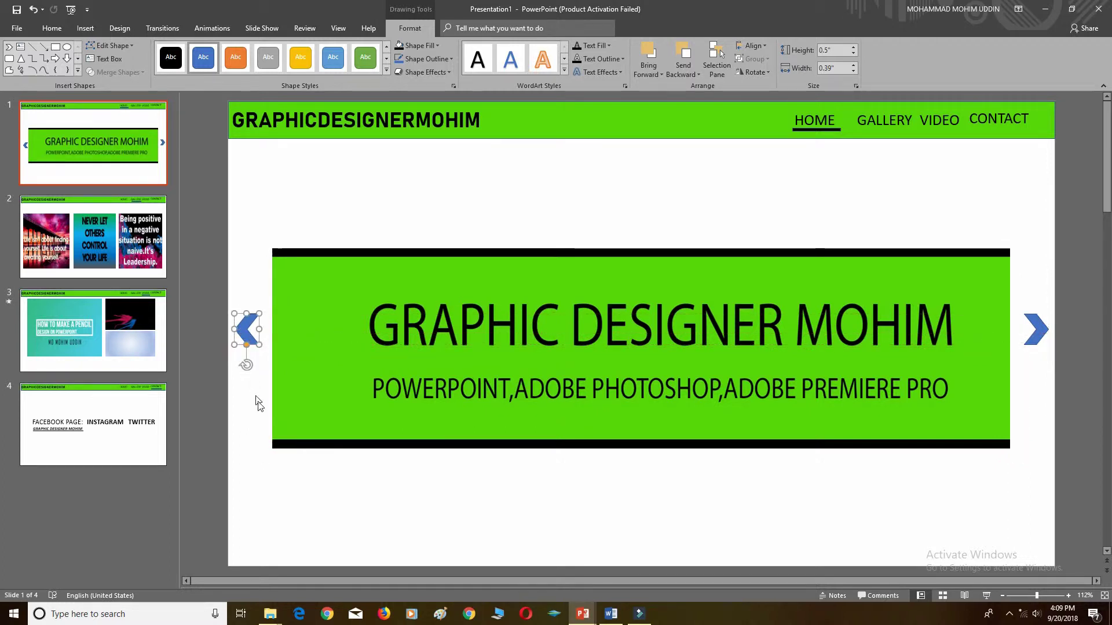
- Fill both the left and right chevrons black
left_click(437, 46)
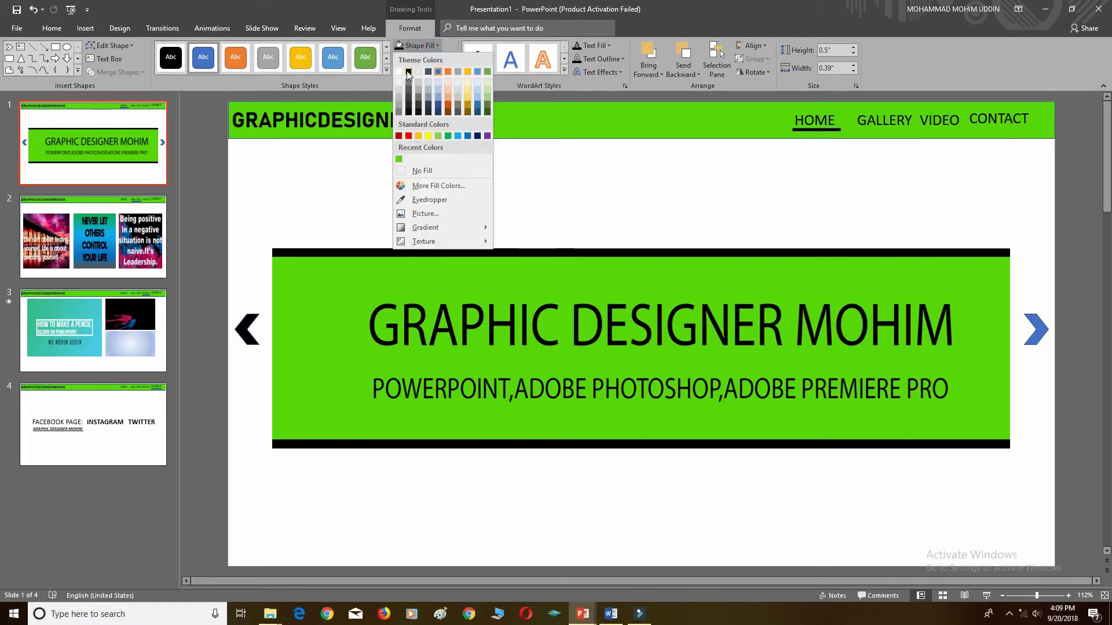
left_click(407, 73)
key("Tab")
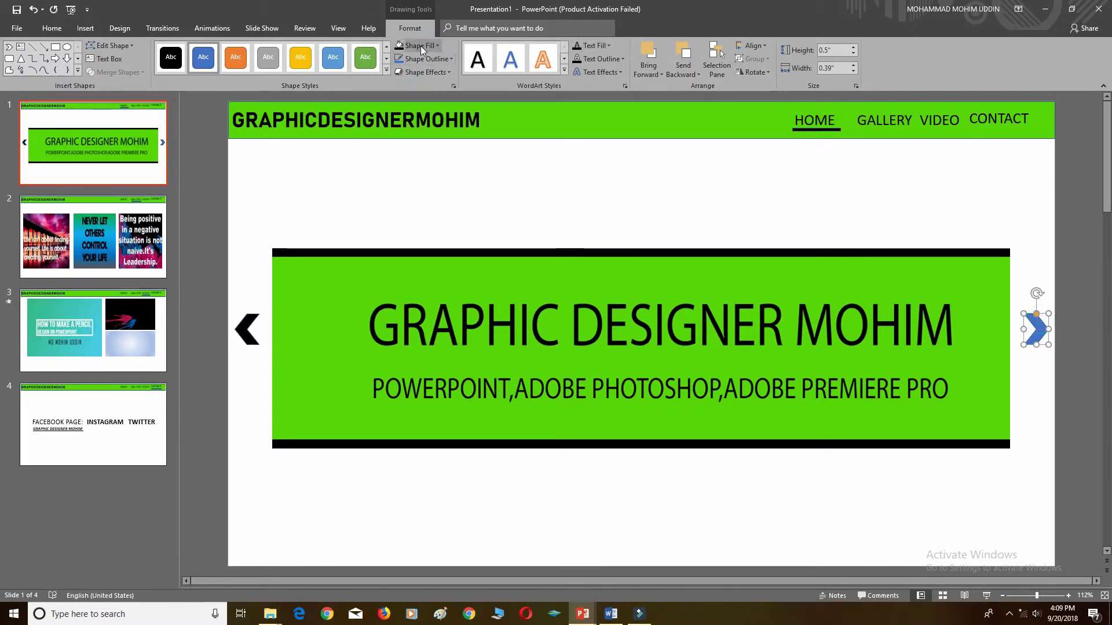
left_click(421, 46)
left_click(410, 73)
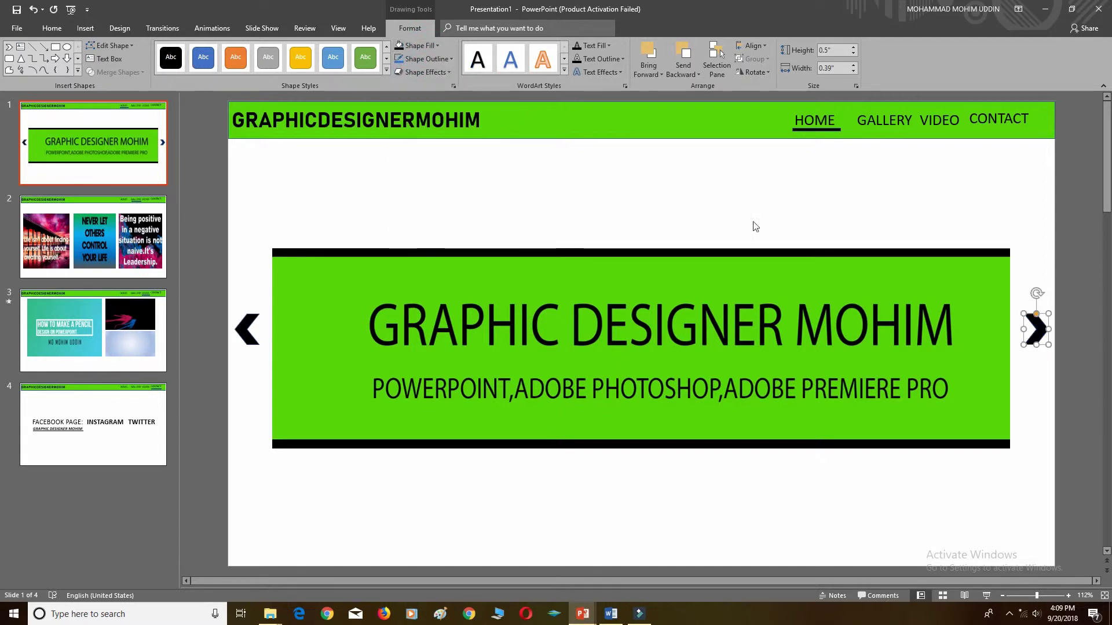
left_click(1080, 422)
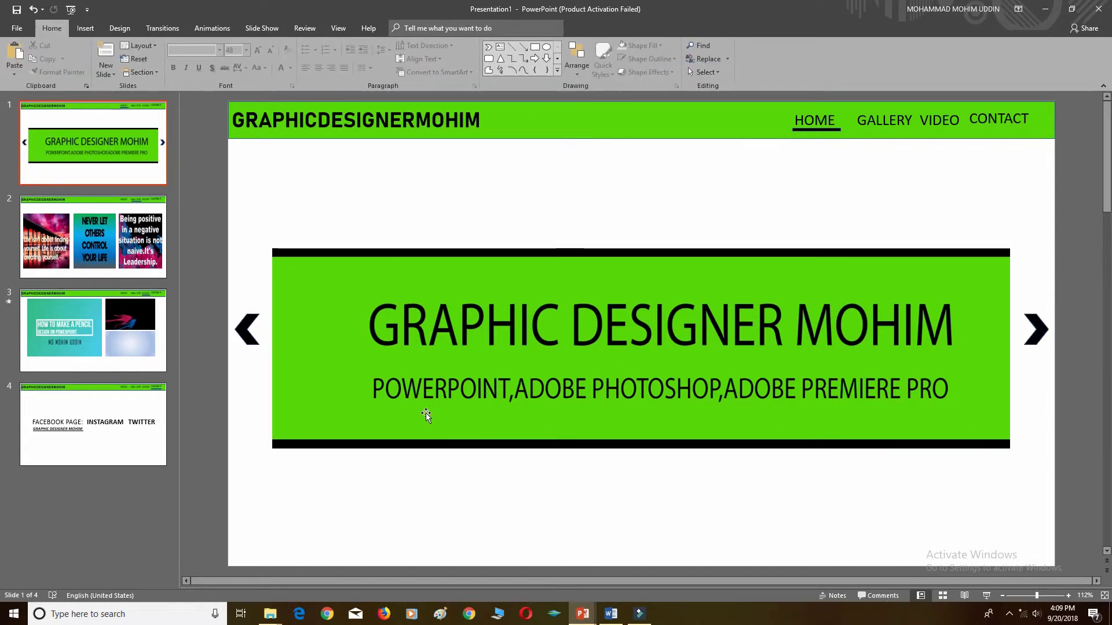
- Apply the recent outline colour to each chevron, then select both arrows
left_click(244, 329)
left_click(409, 28)
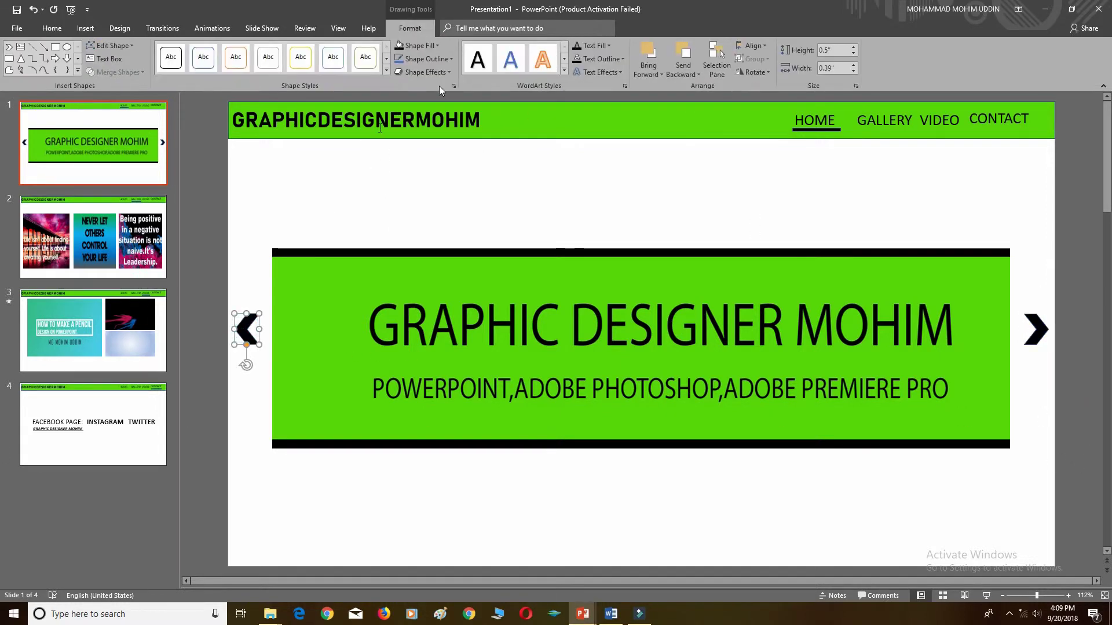
left_click(425, 58)
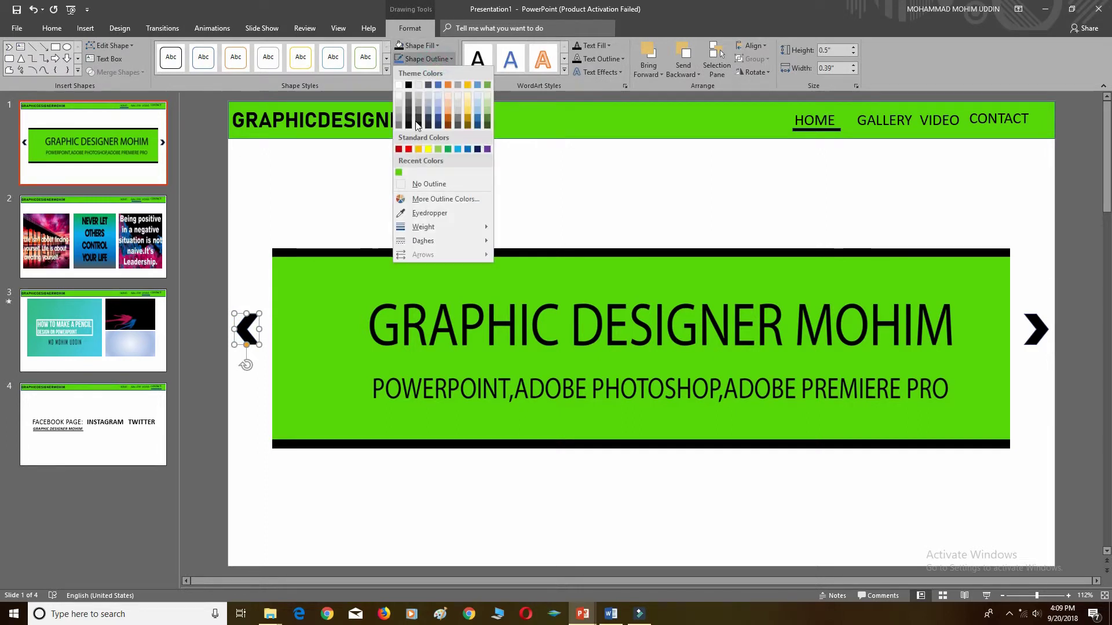
left_click(403, 179)
left_click(1035, 328)
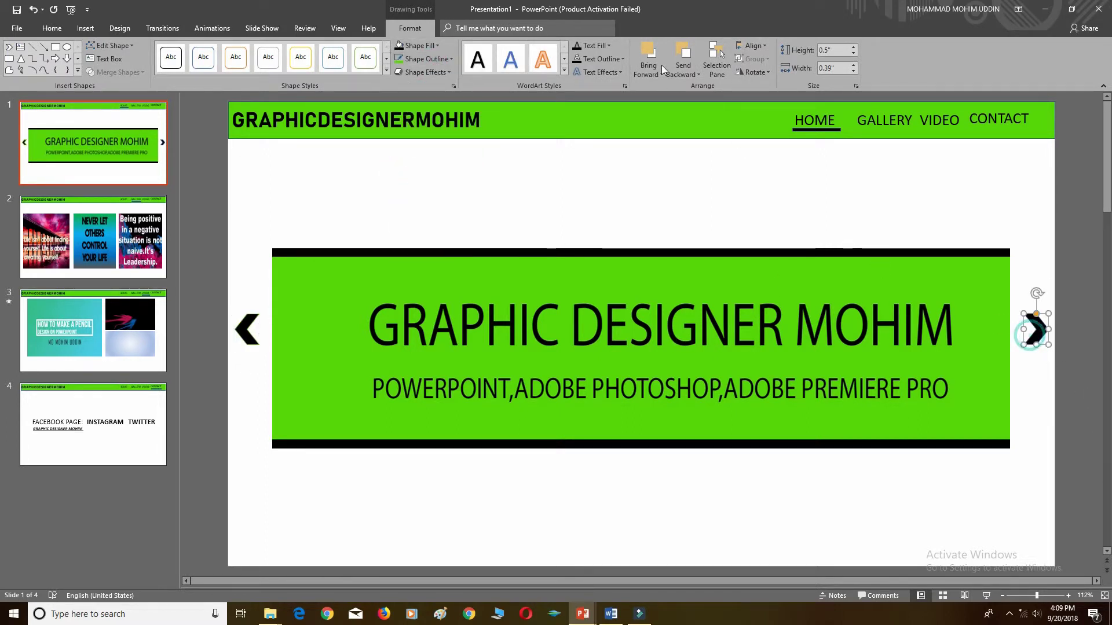
left_click(432, 57)
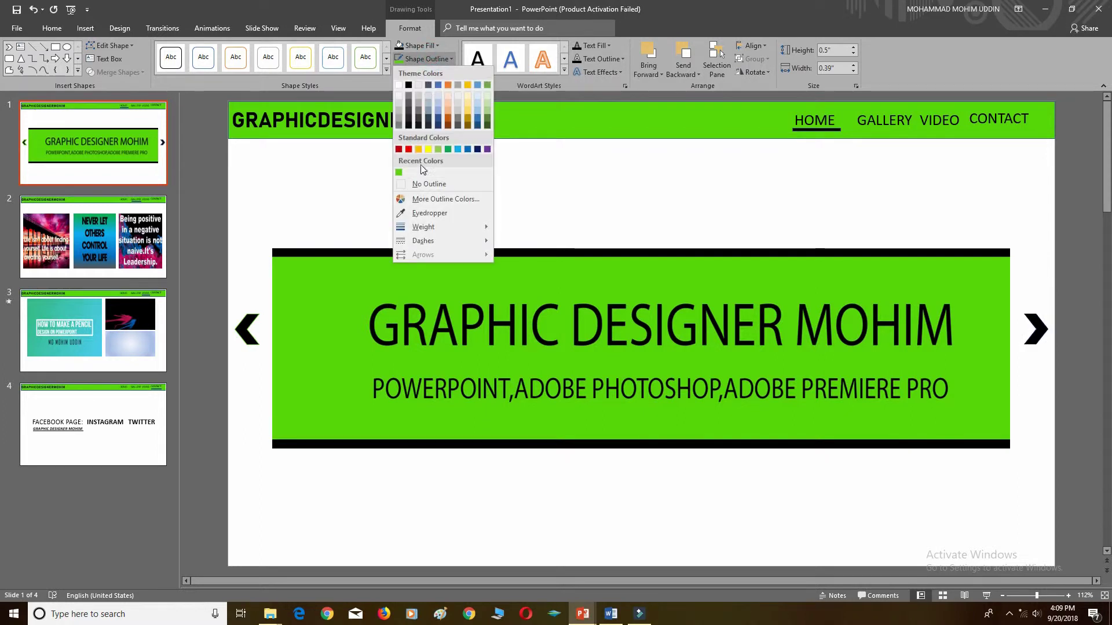
left_click(399, 173)
left_click(424, 178)
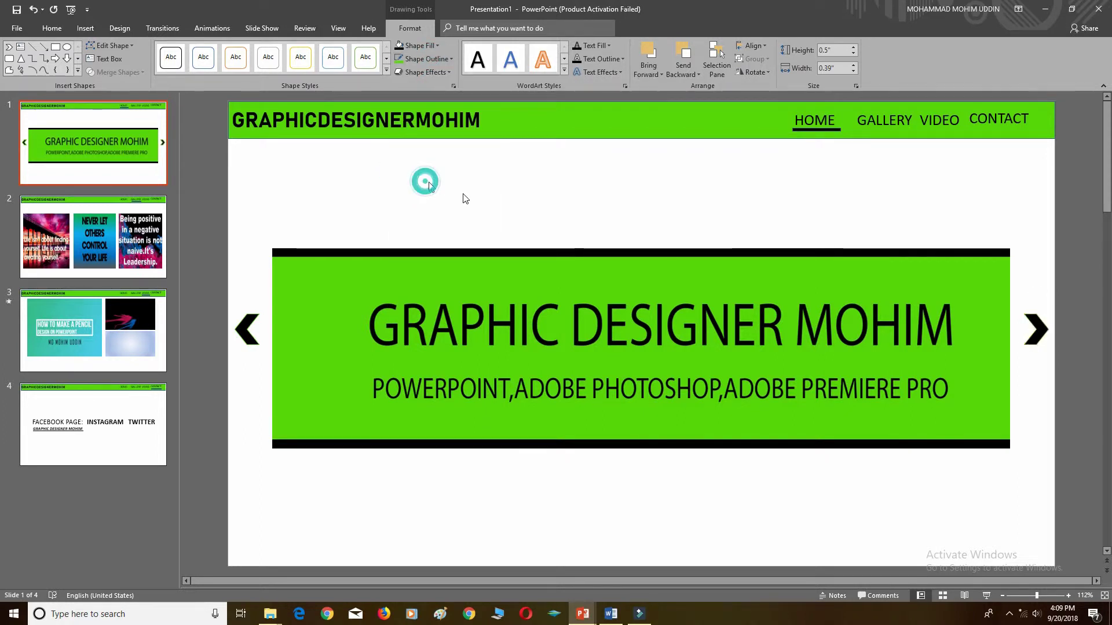
left_click(246, 330)
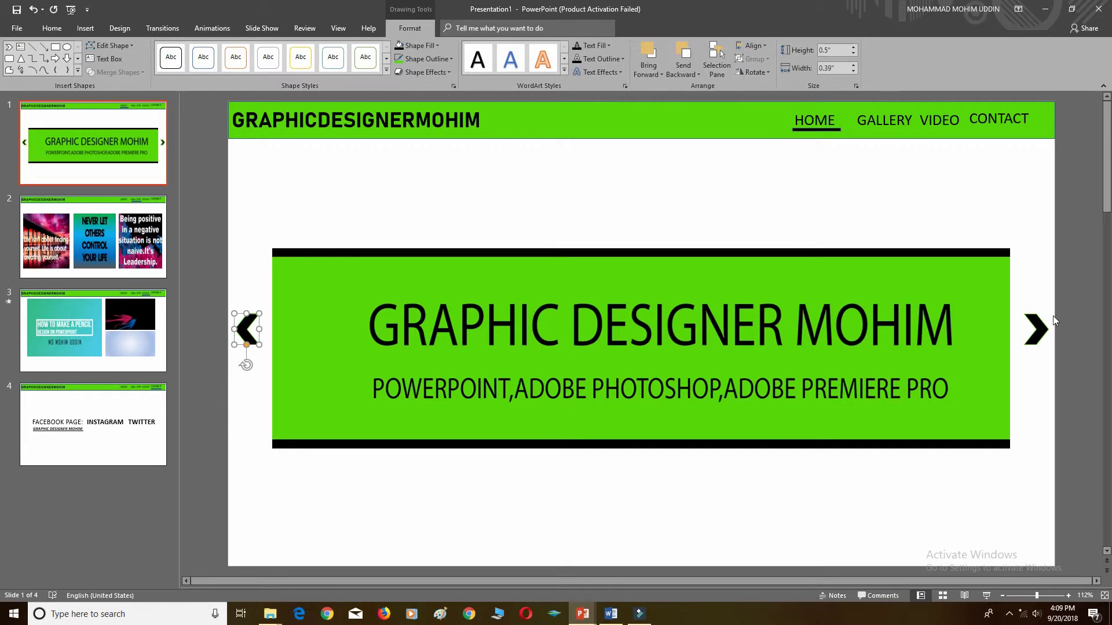
left_click(1036, 330, "shift")
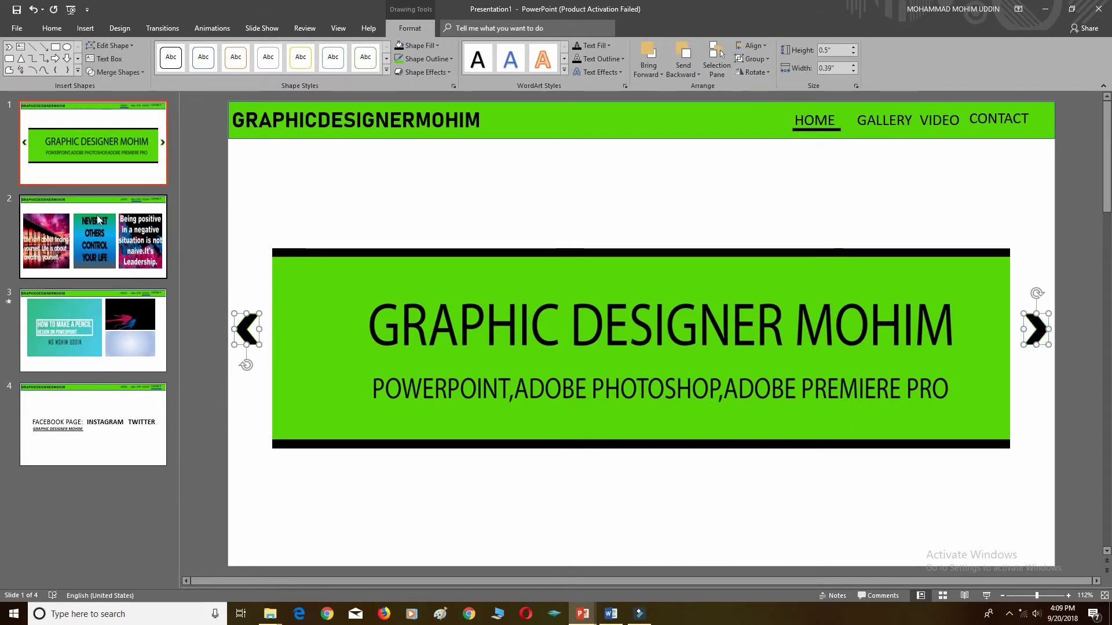
- Shift the gallery images slightly right and paste the arrow pair onto the gallery slide
left_click(99, 216)
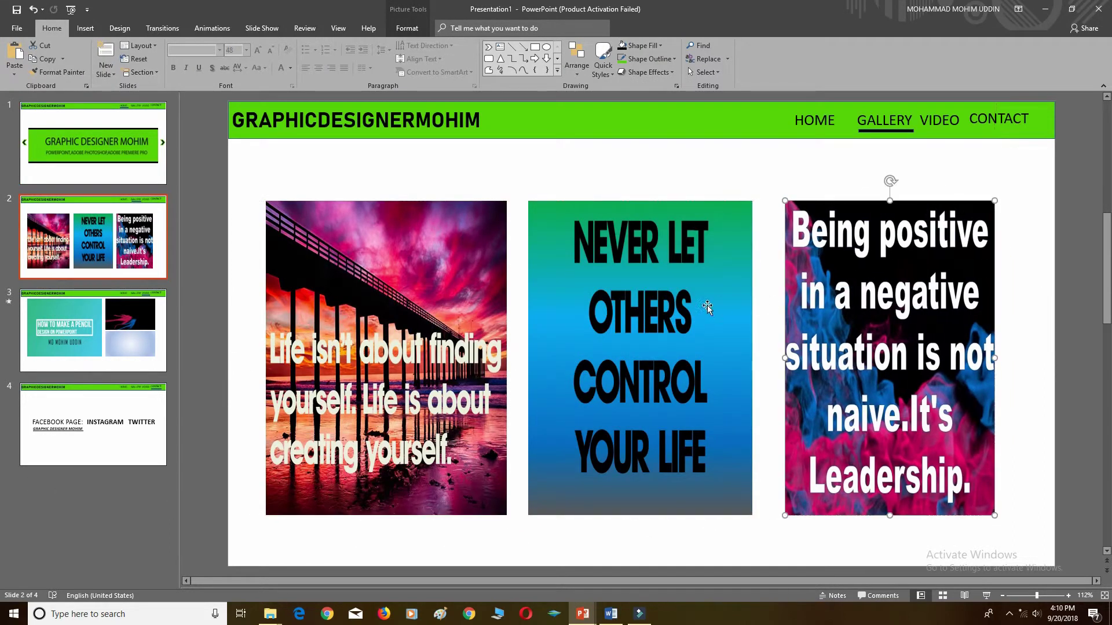
left_click_drag(706, 305, 722, 305)
left_click_drag(438, 318, 454, 318)
left_click(657, 313)
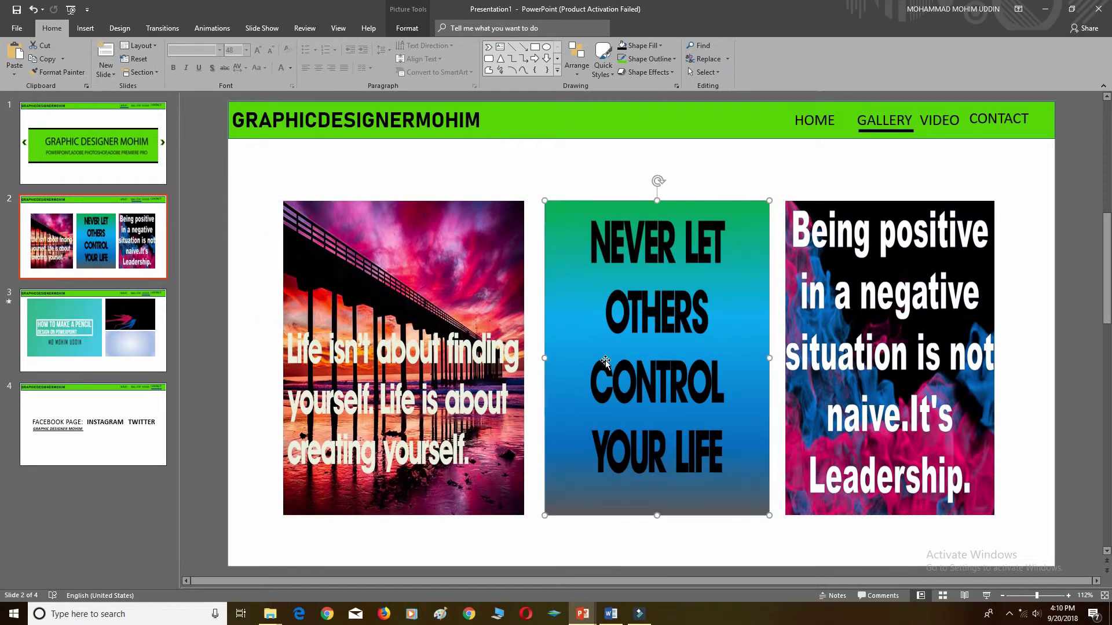
key("ctrl+v")
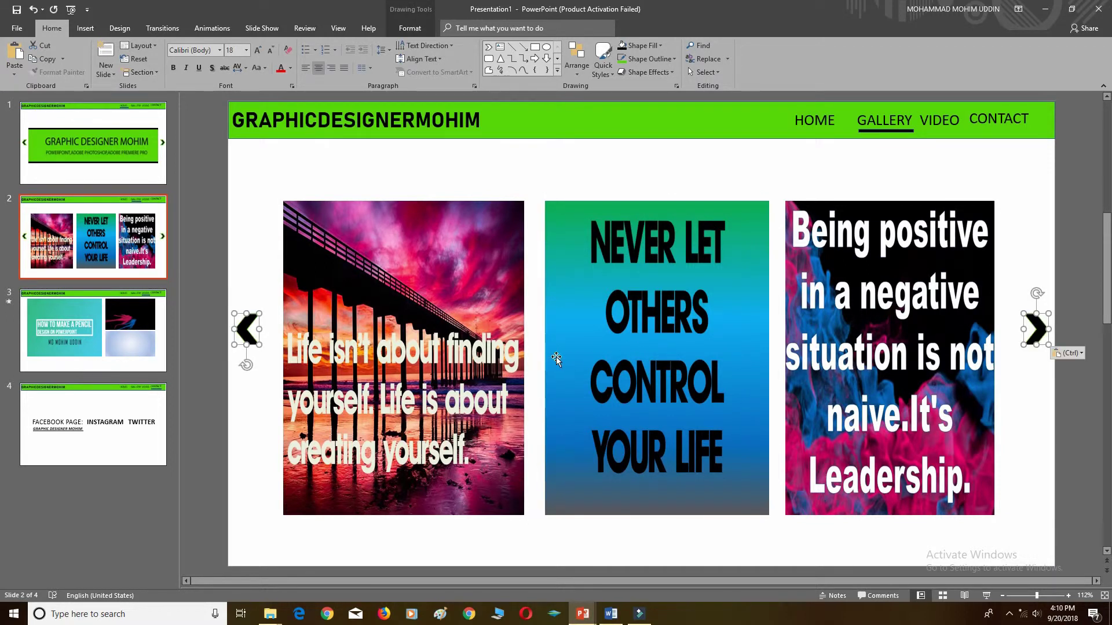
- Widen the middle quote image on both sides
left_click(561, 345)
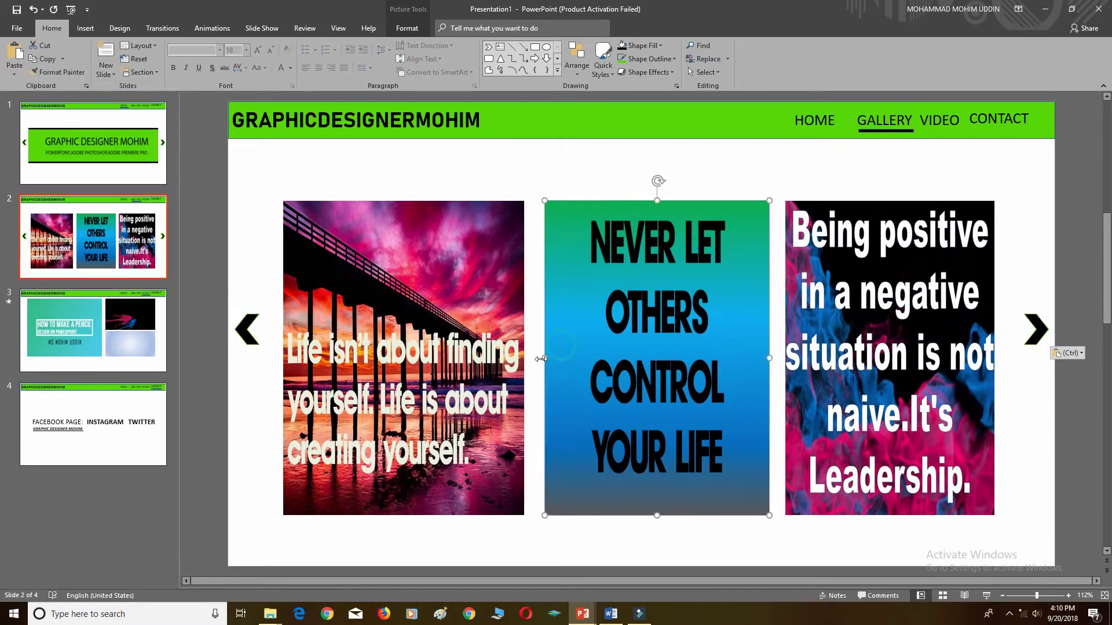
left_click_drag(545, 358, 536, 358)
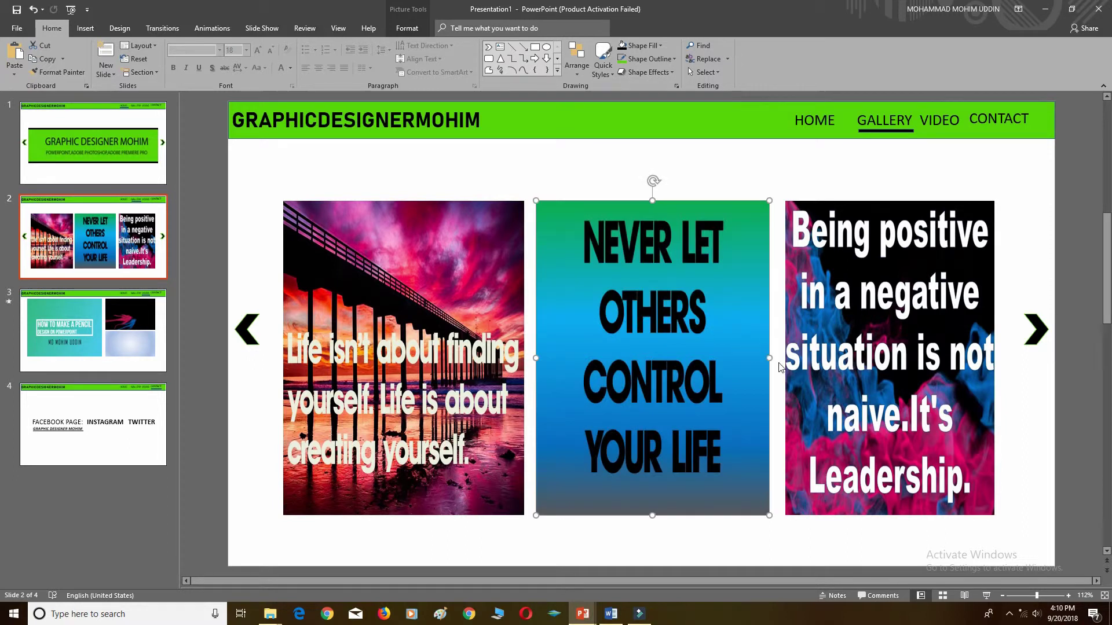
left_click_drag(769, 358, 777, 358)
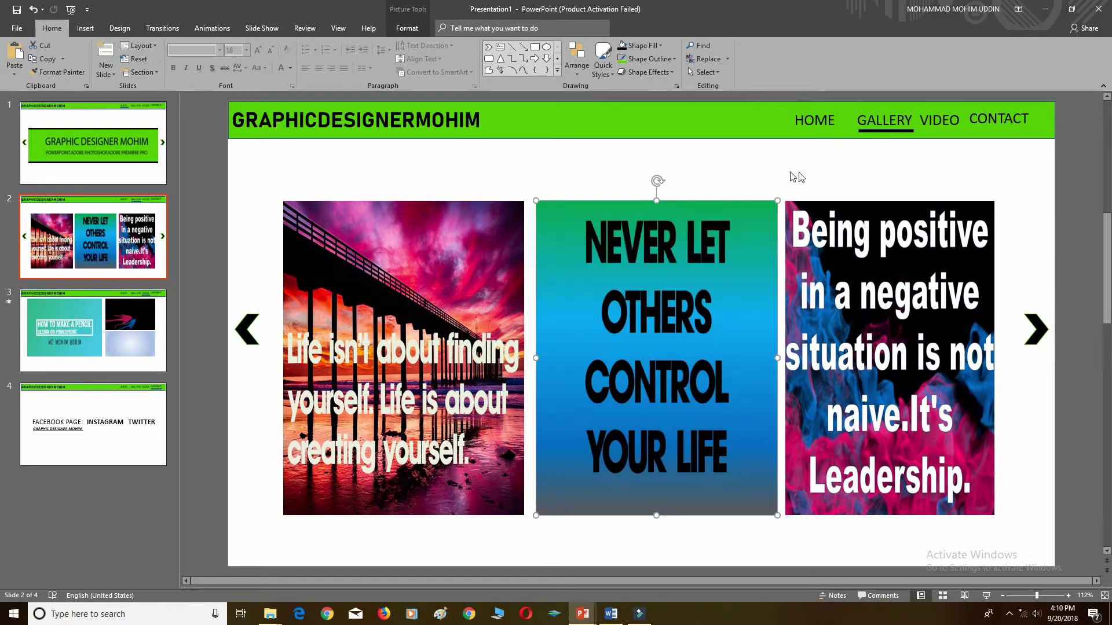
left_click(718, 175)
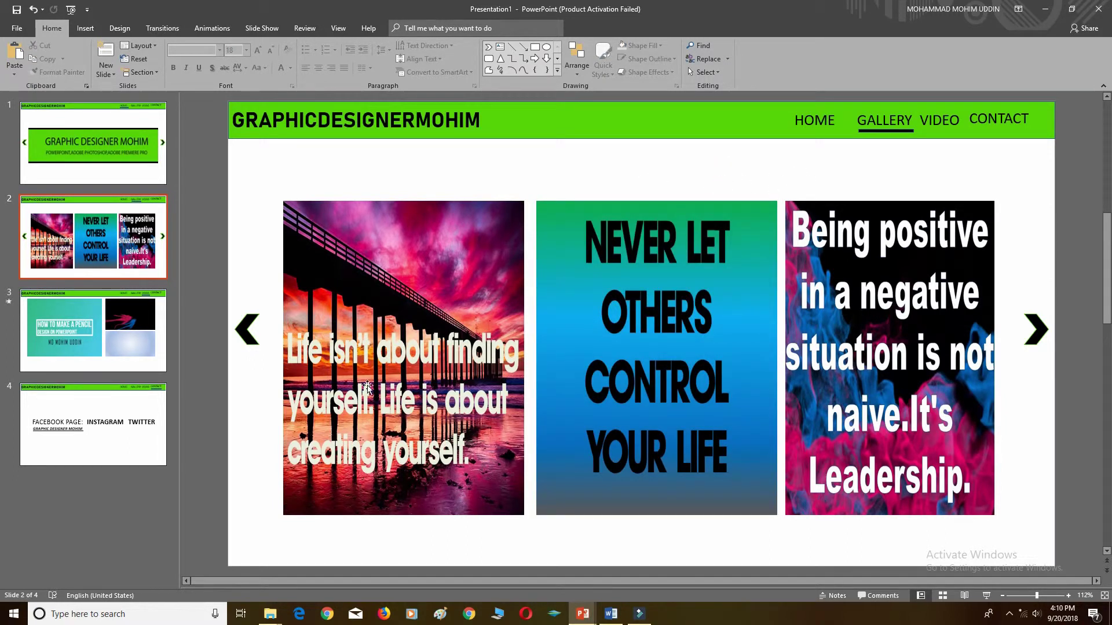
- Paste the arrow pair onto the contact slide and return to slide 1
left_click(120, 318)
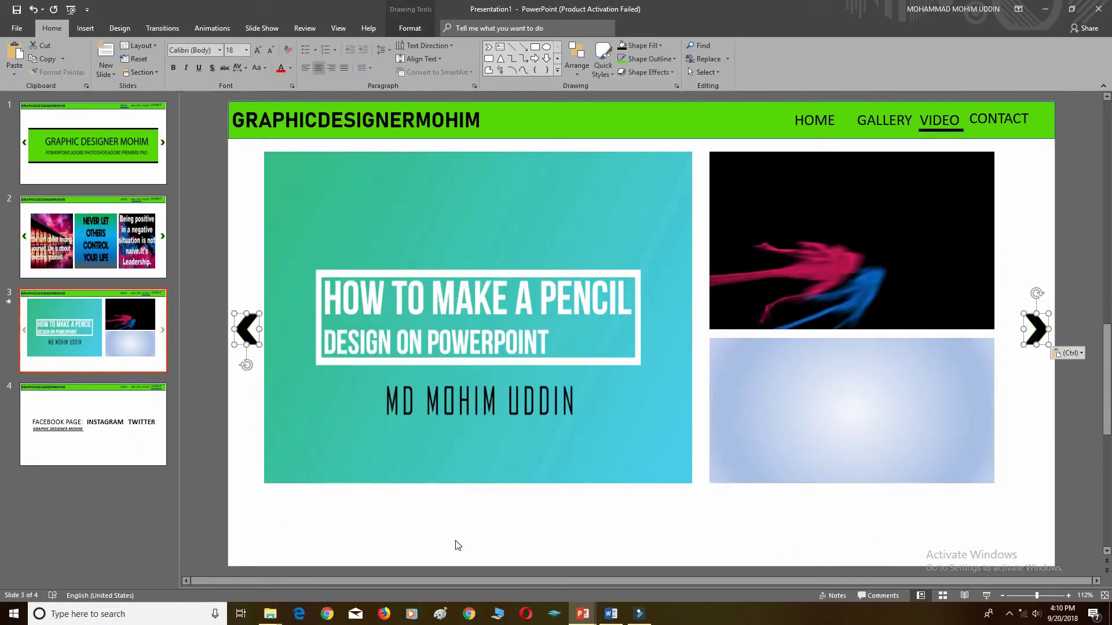
left_click(102, 408)
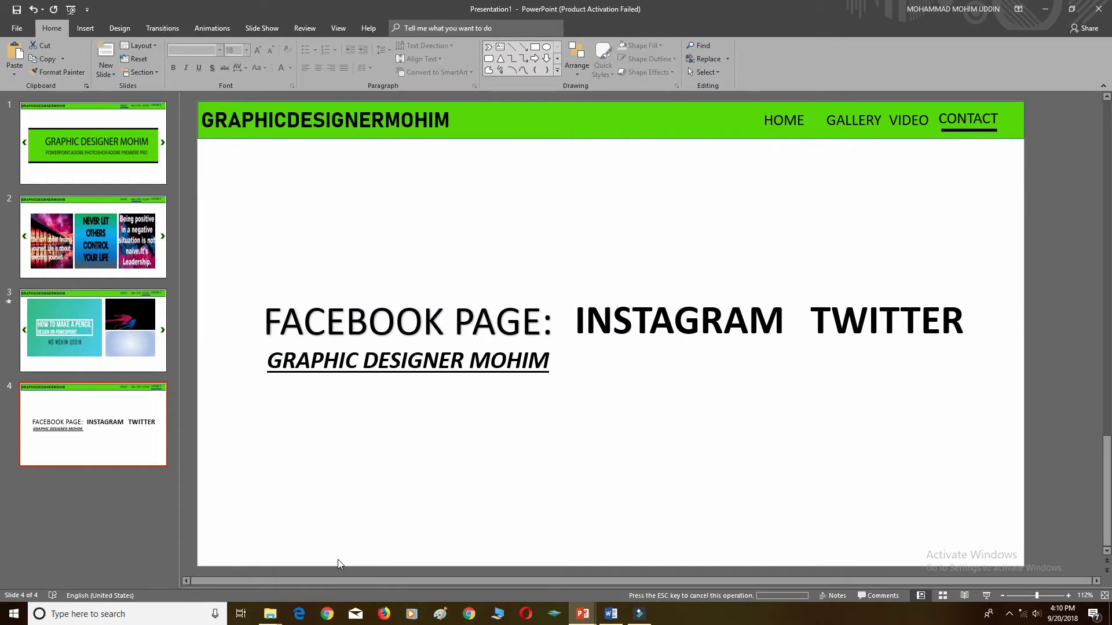
key("ctrl+v")
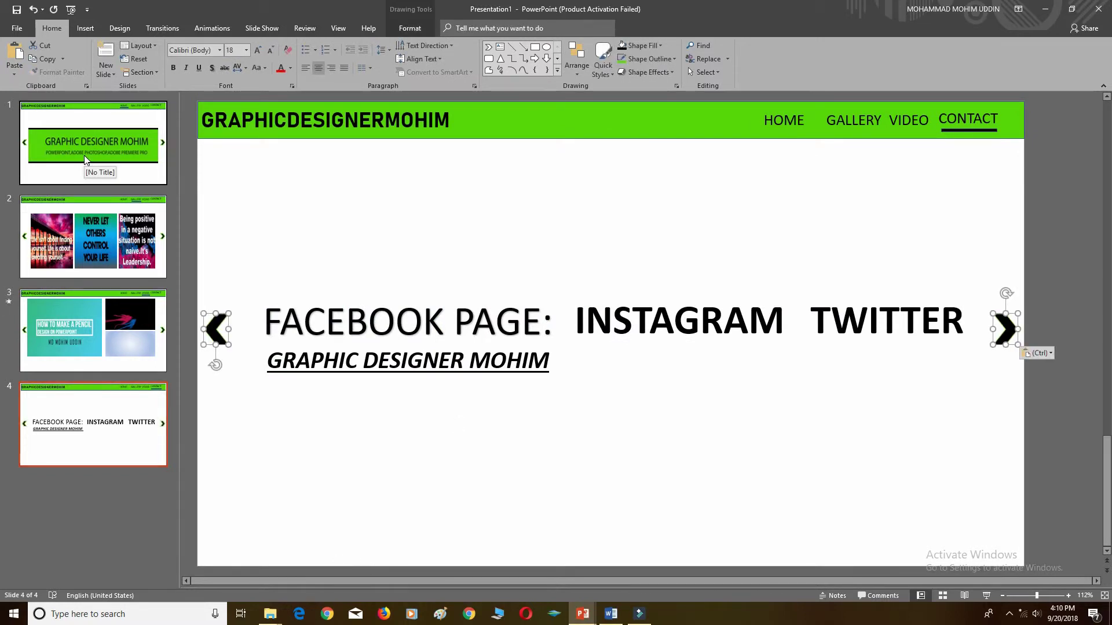
left_click(85, 160)
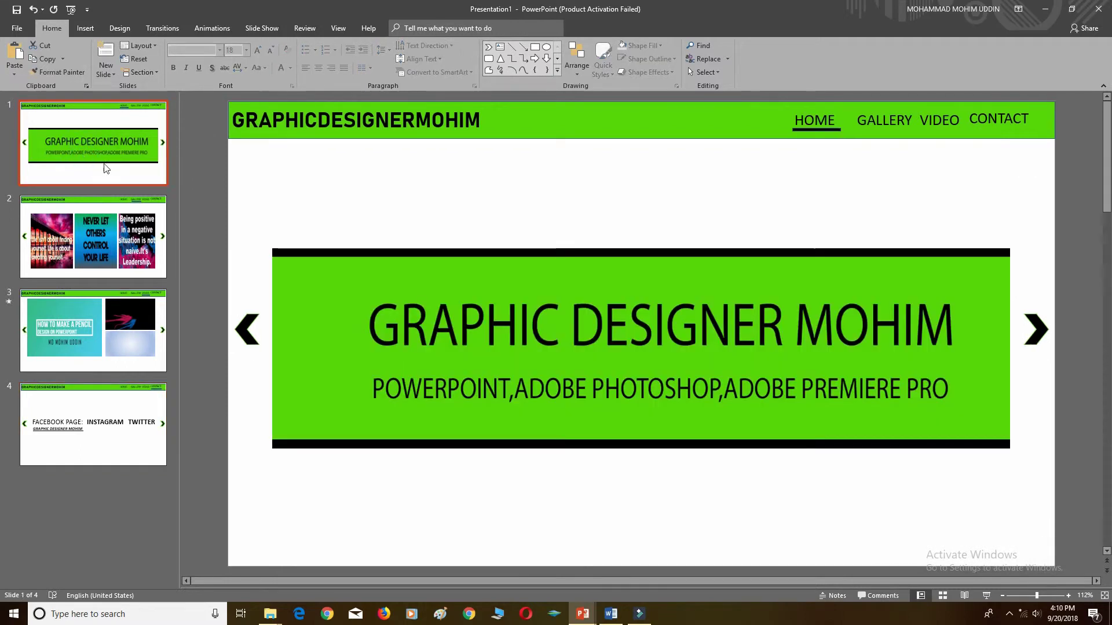
- Hyperlink the home slide's left arrow to Slide 4 in this document
left_click(128, 264)
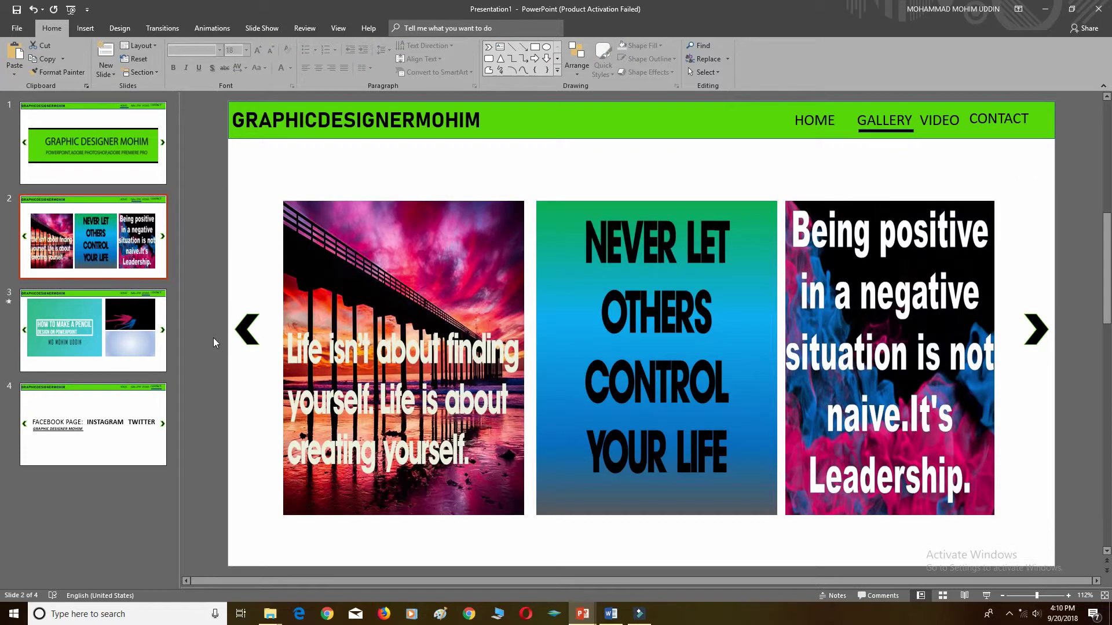
left_click(148, 174)
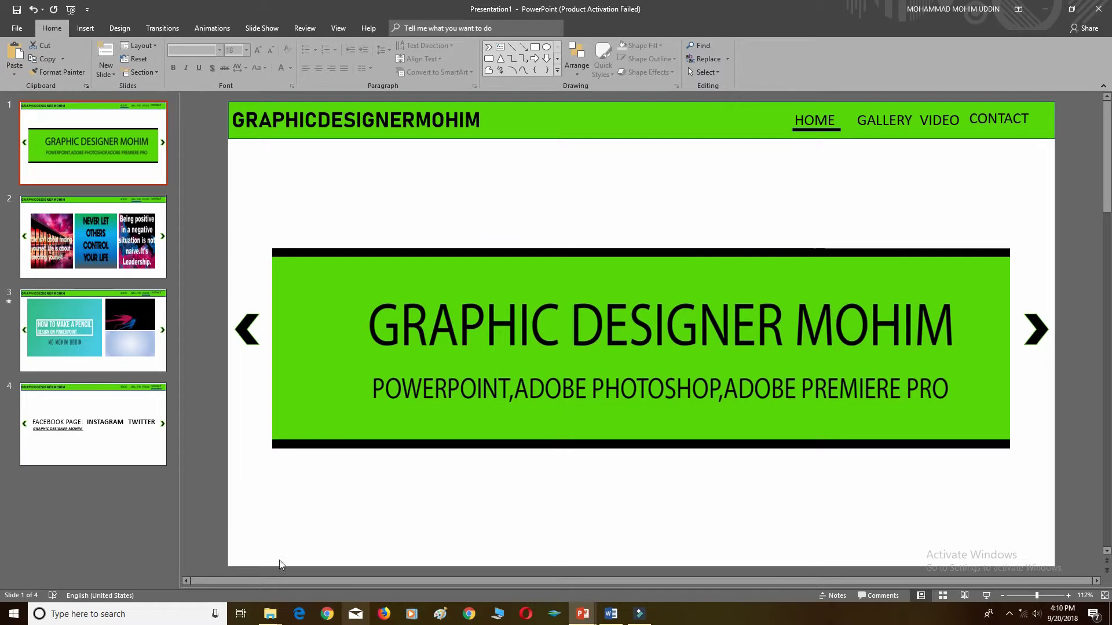
left_click(246, 328)
right_click(247, 326)
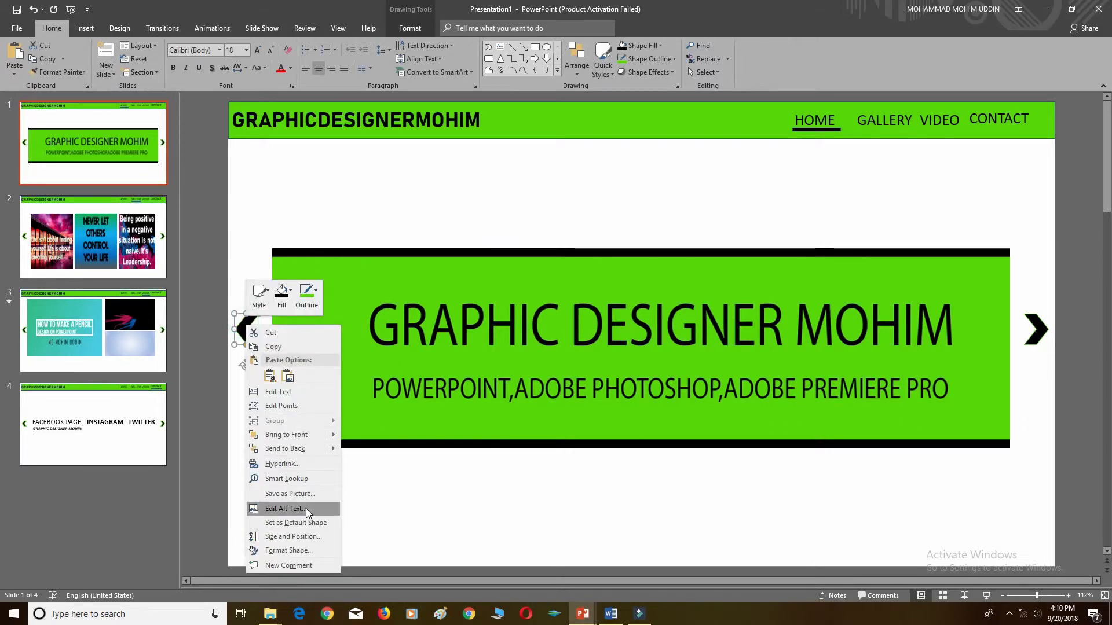
left_click(311, 469)
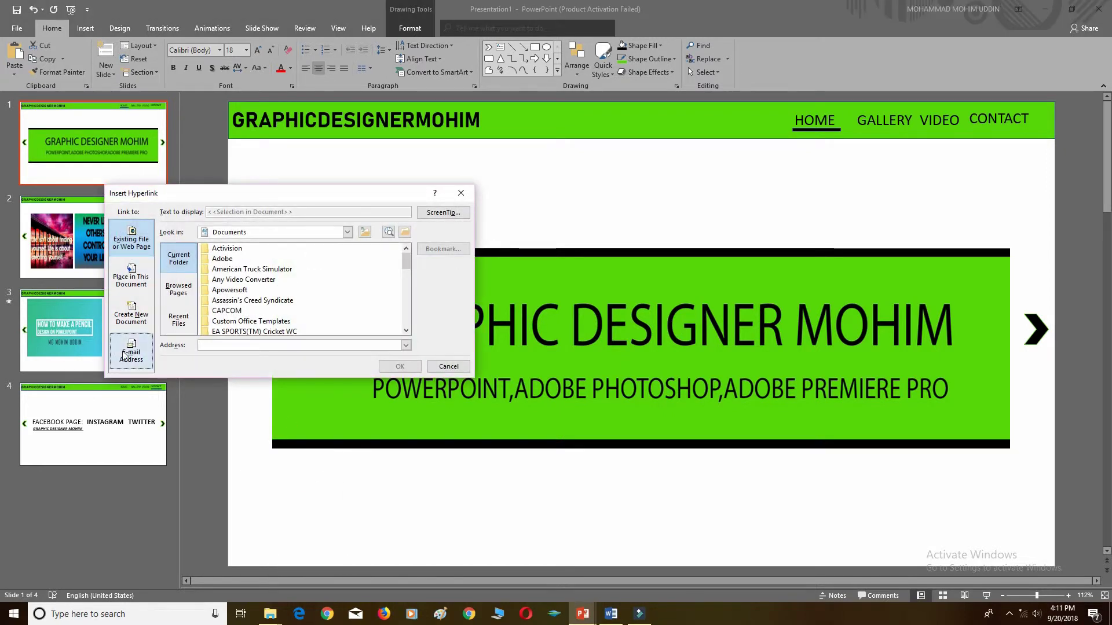
left_click(131, 318)
left_click(138, 235)
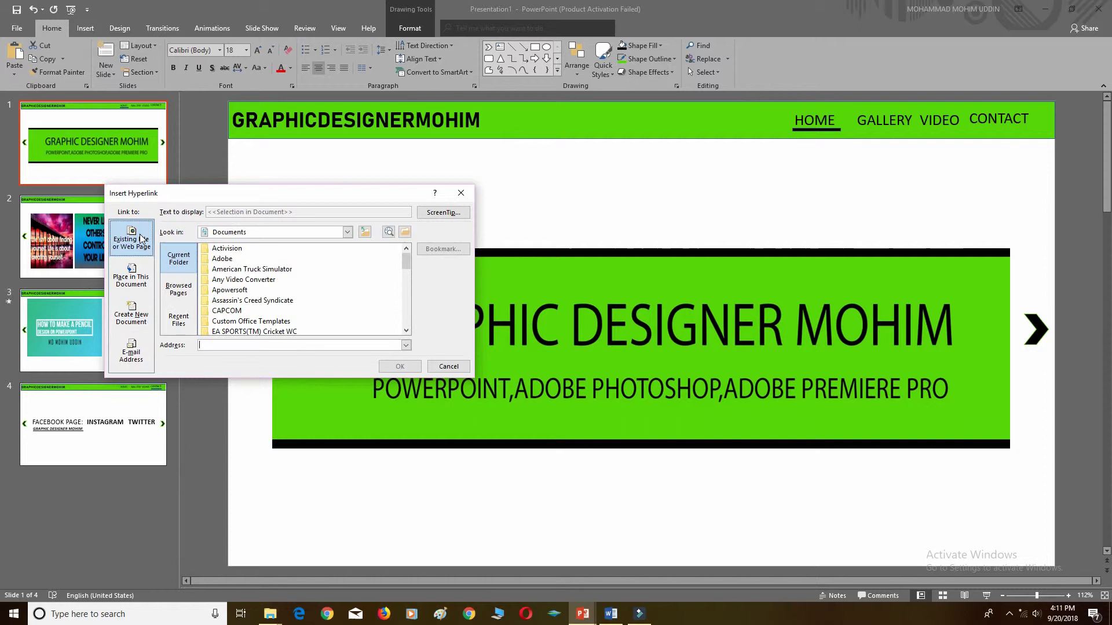
left_click(130, 280)
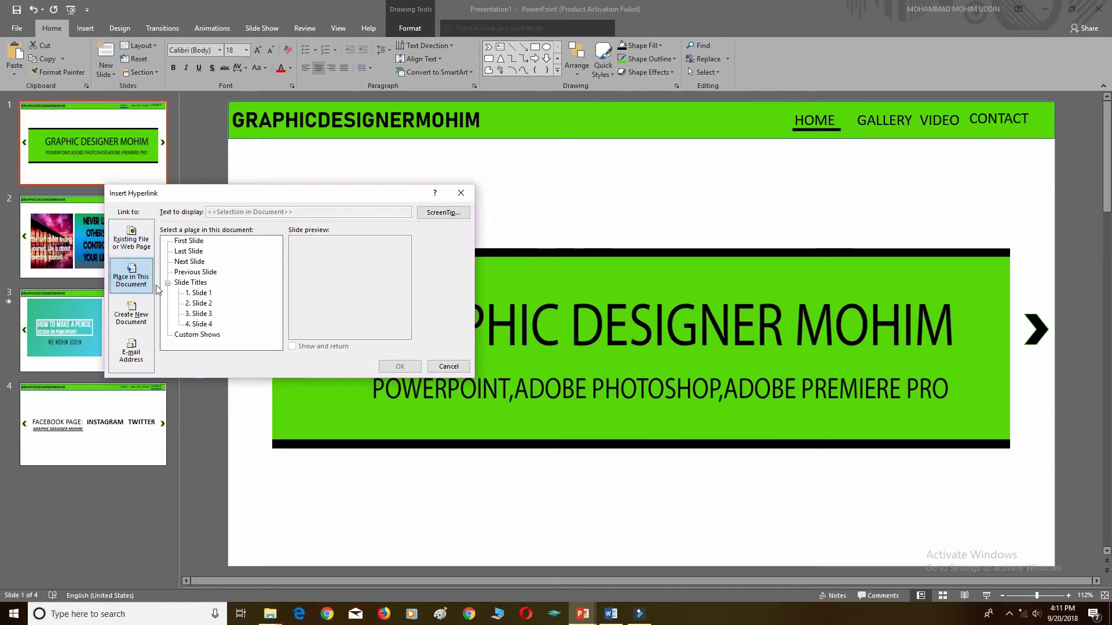
left_click(203, 324)
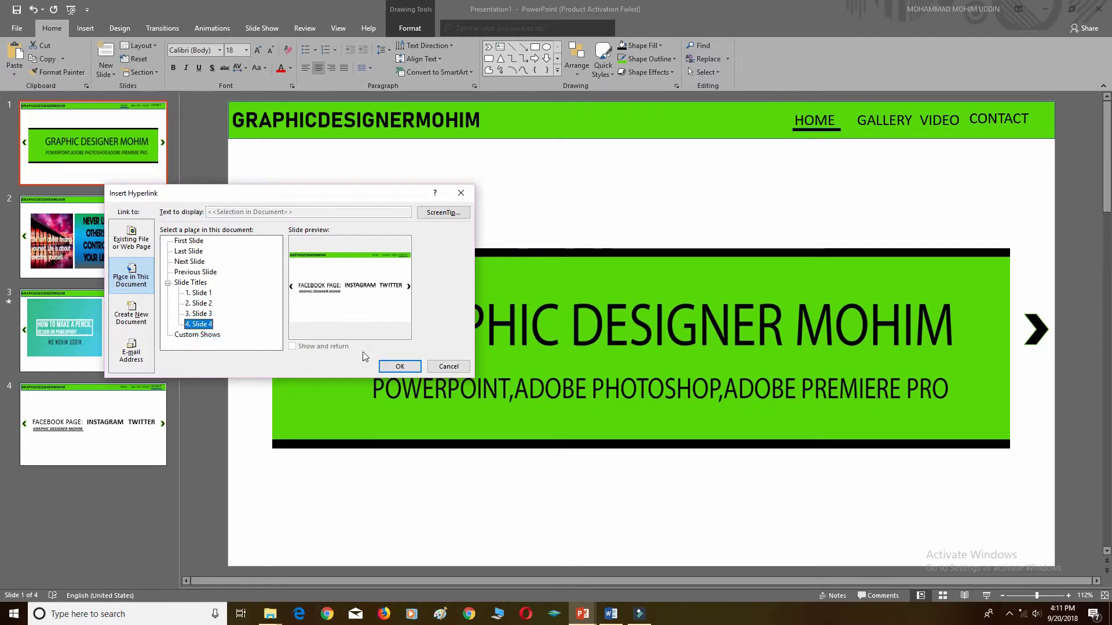
left_click(398, 367)
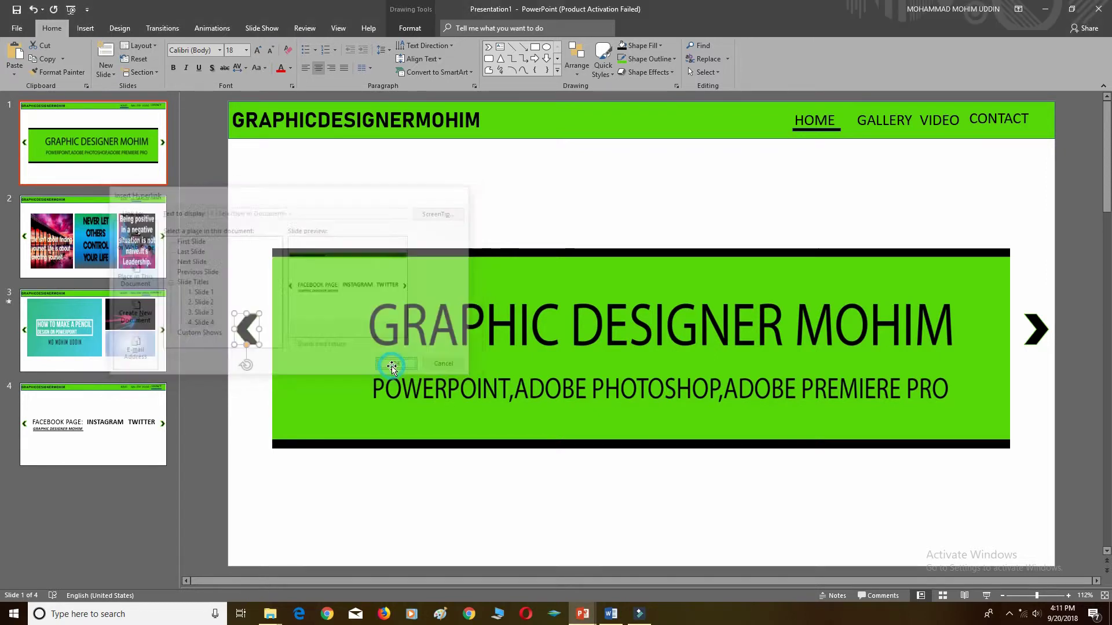
- Begin a hyperlink on the home slide's right arrow
left_click(1042, 329)
right_click(1042, 328)
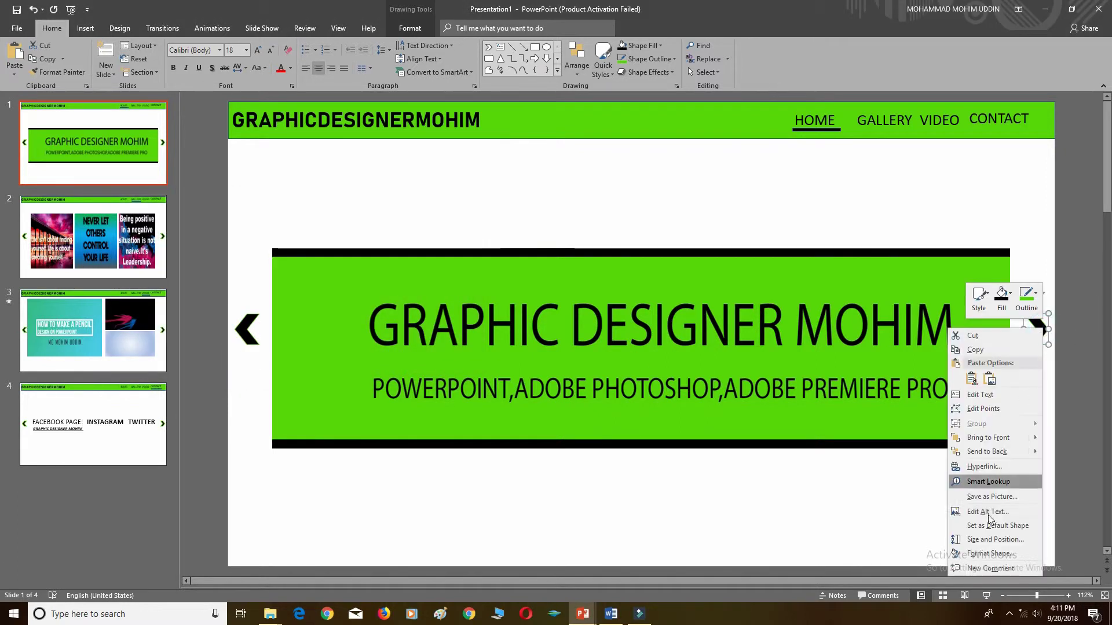
left_click(1000, 468)
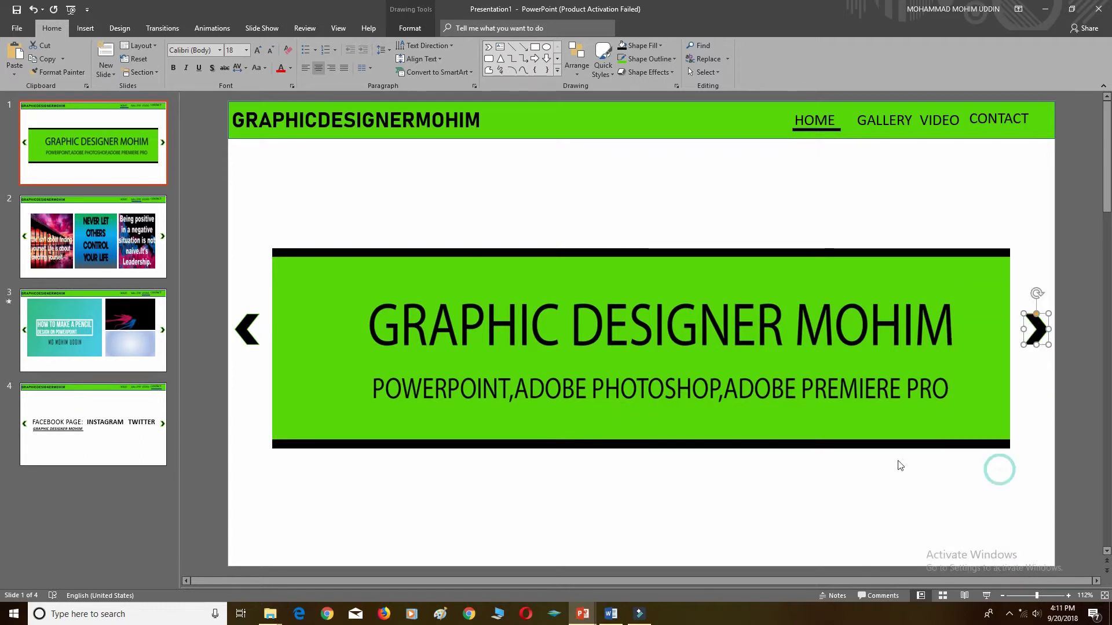
- Link the home right arrow to Next Slide and the gallery left arrow to Previous Slide
left_click(189, 262)
left_click(400, 366)
left_click(133, 274)
left_click(236, 329)
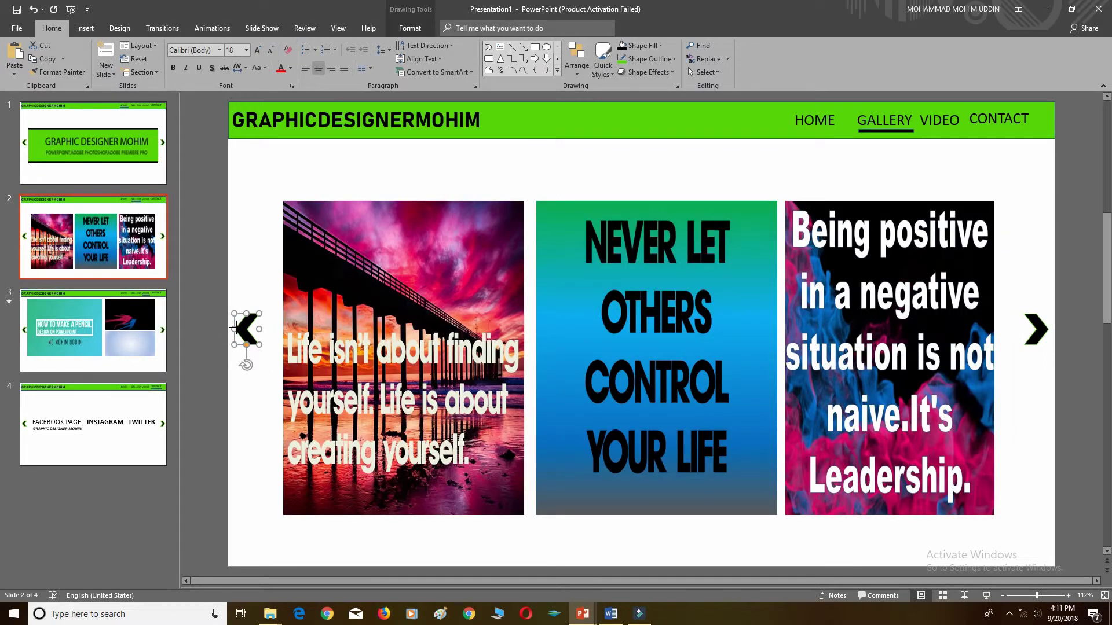
right_click(236, 329)
left_click(288, 466)
left_click(204, 272)
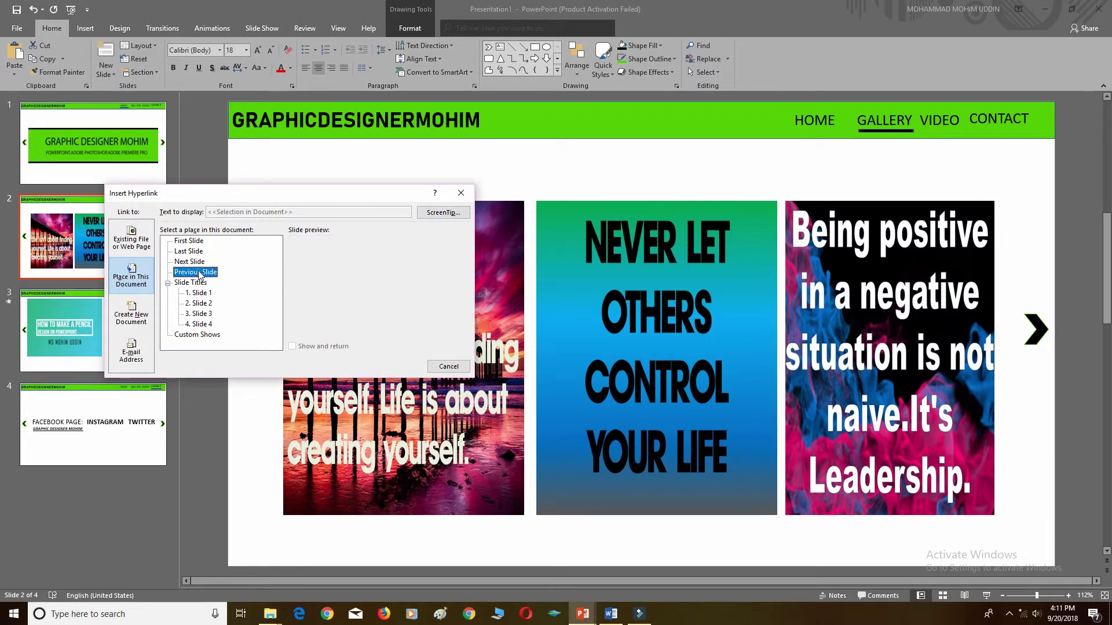
left_click(400, 369)
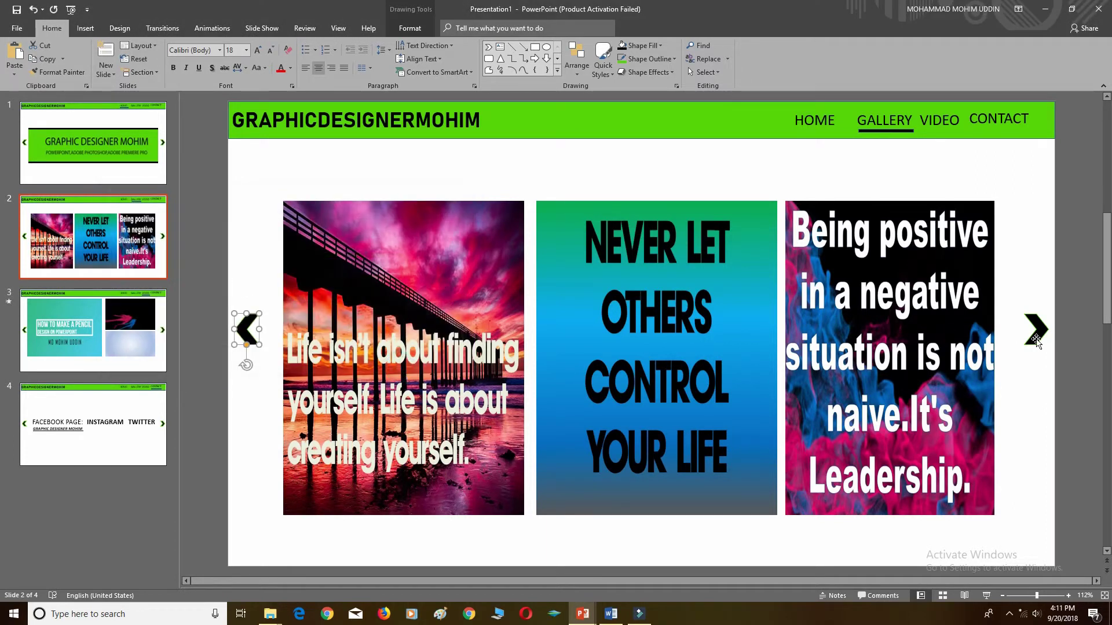
- Link the gallery slide's right arrow to Next Slide
left_click(1044, 333)
right_click(1034, 333)
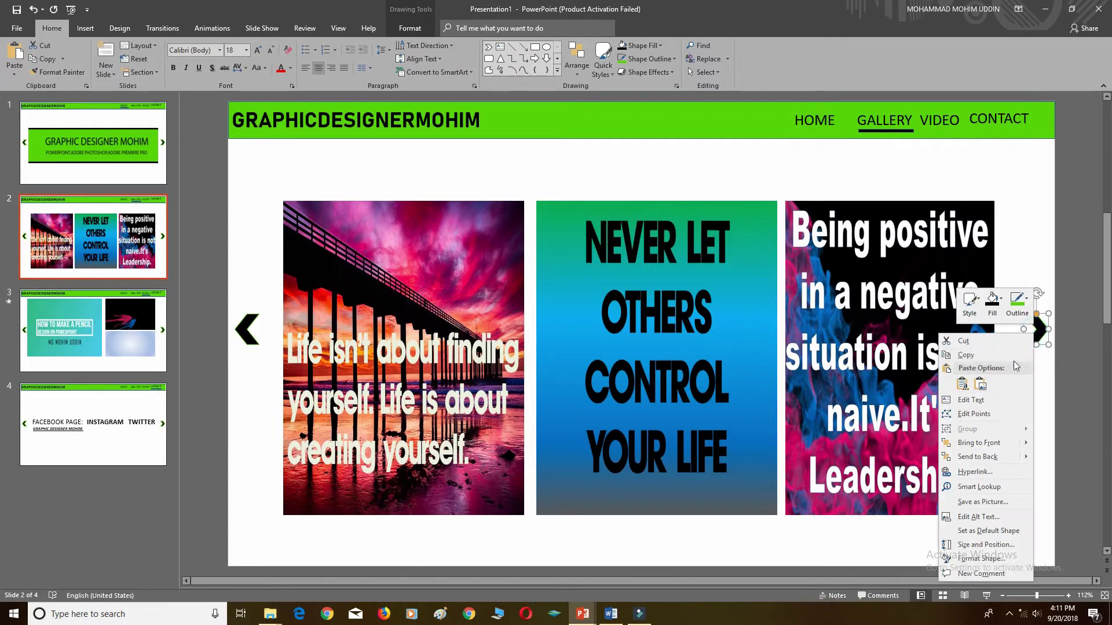
left_click(974, 472)
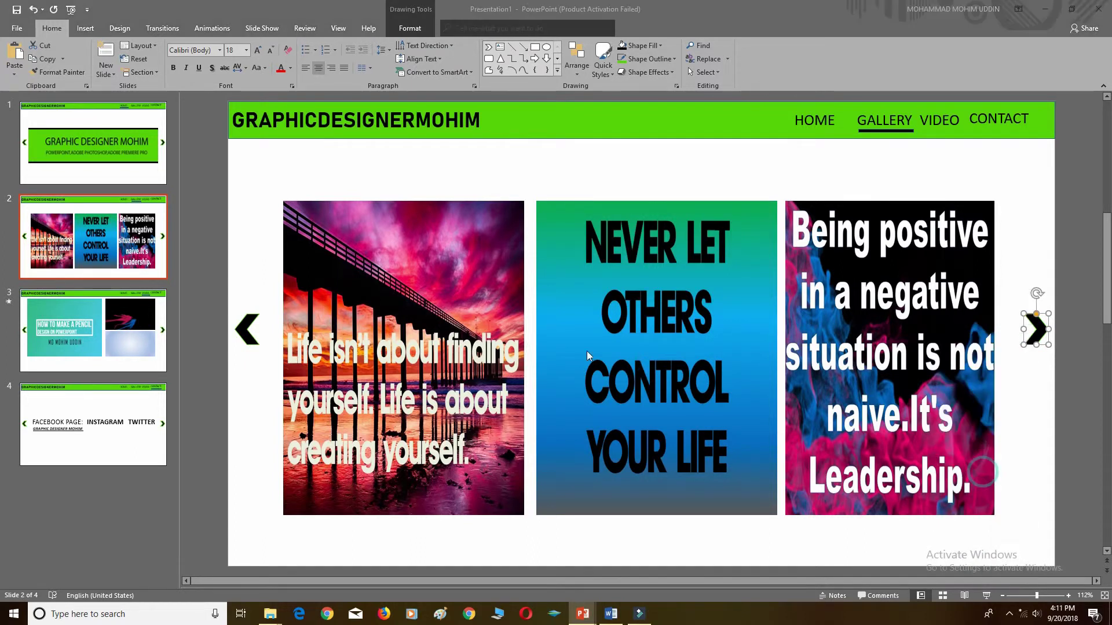
left_click(203, 262)
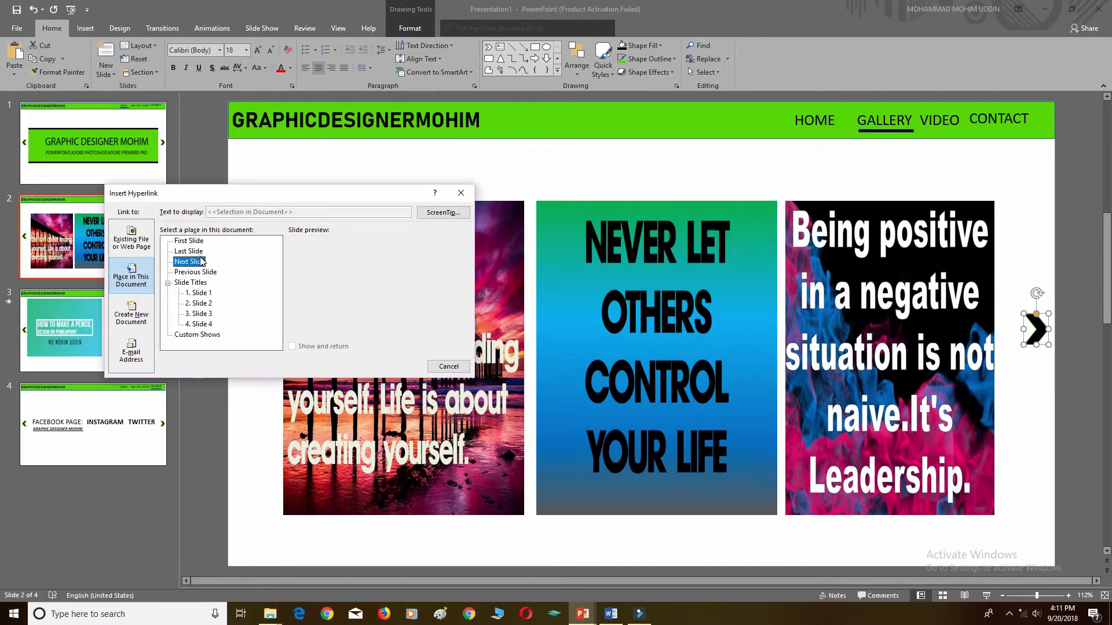
left_click(399, 366)
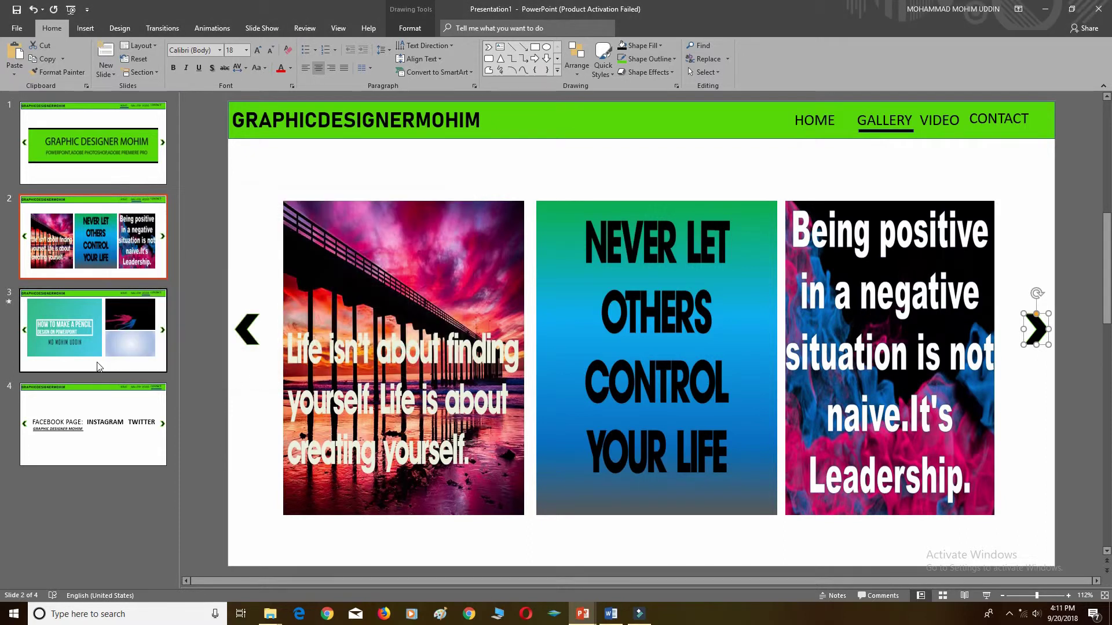
- Replace the video slide's two arrows with the pasted arrow pair
left_click(246, 341)
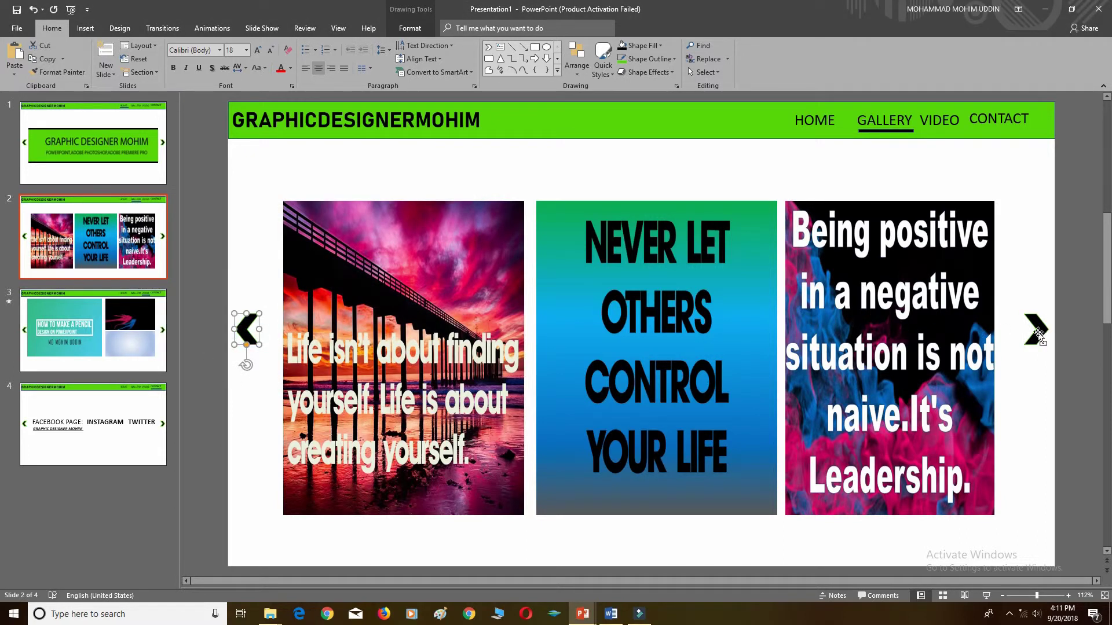
left_click(106, 351)
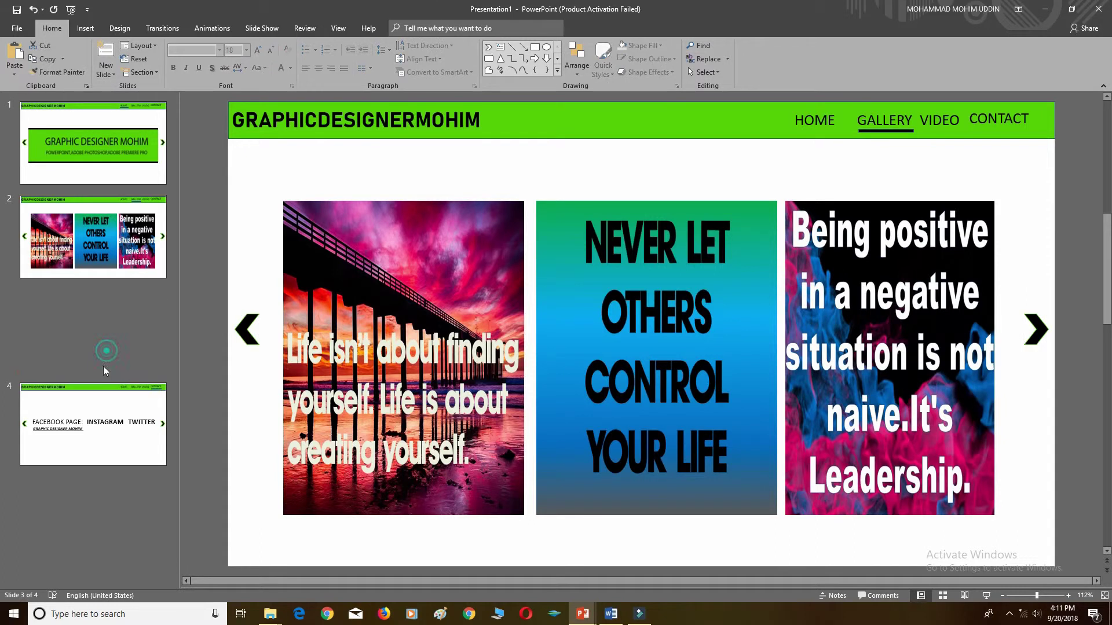
left_click(243, 327)
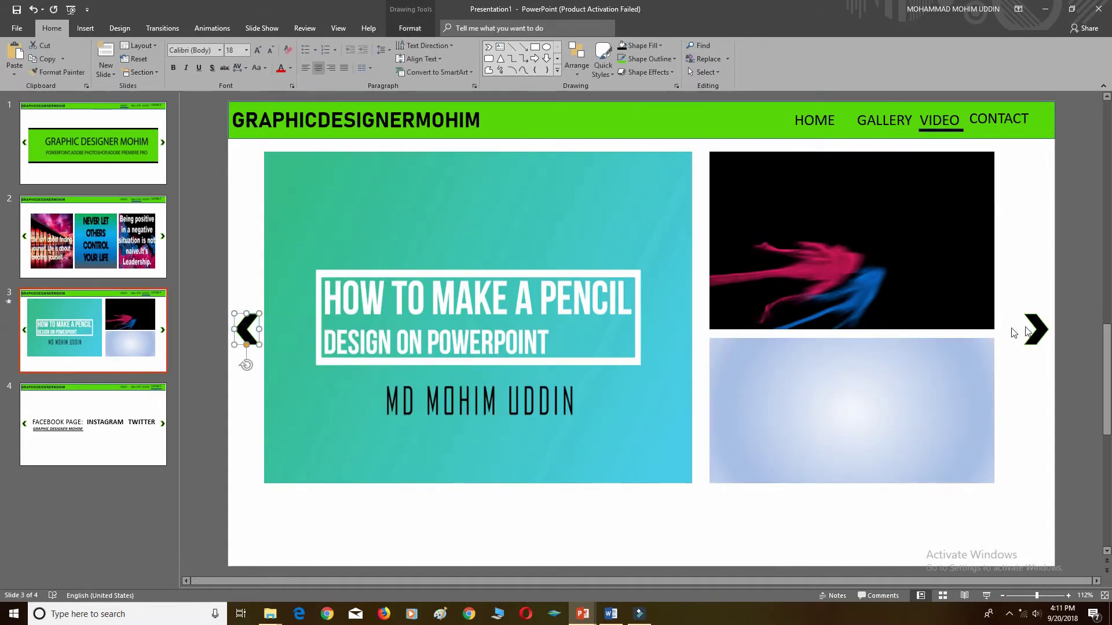
left_click(1036, 337, "shift")
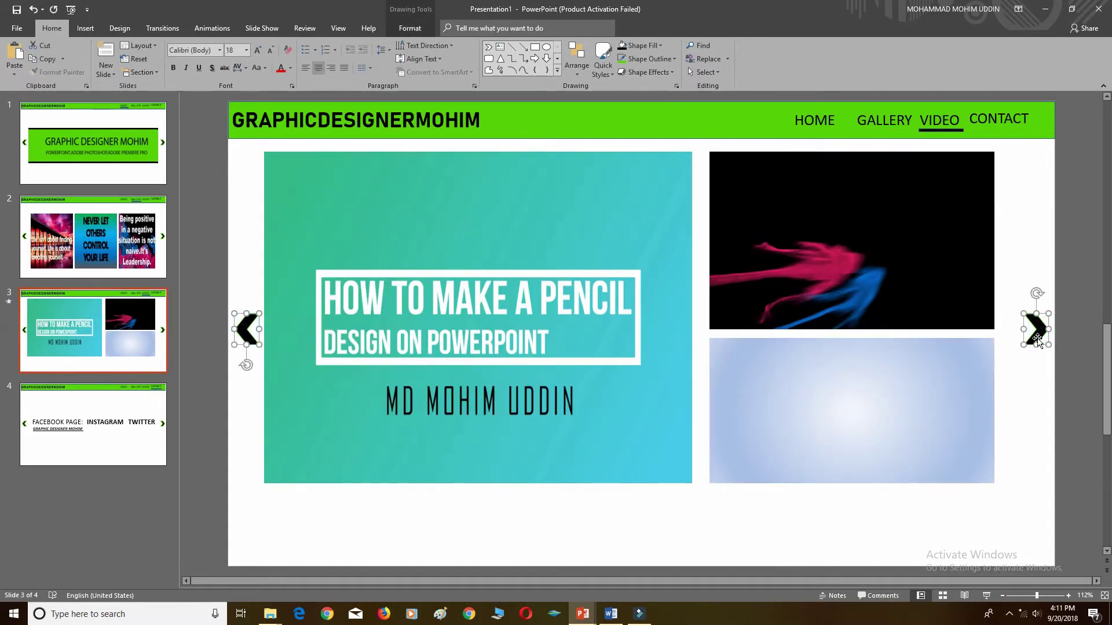
key("Delete")
key("ctrl+v")
- Link the contact slide's left arrow to Previous Slide
left_click(96, 428)
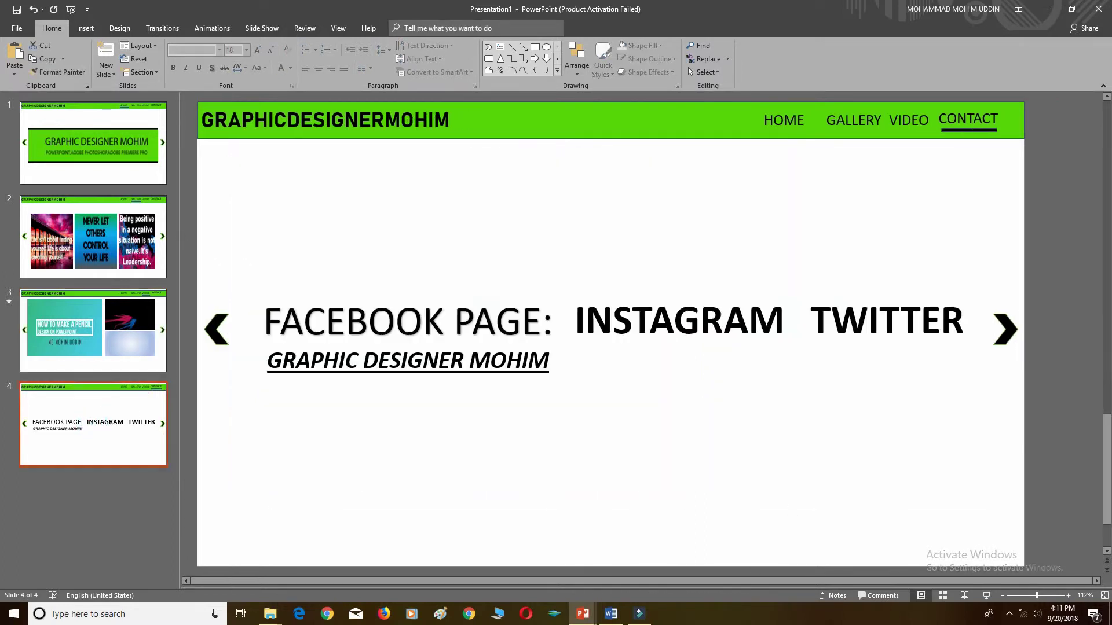
left_click(212, 333)
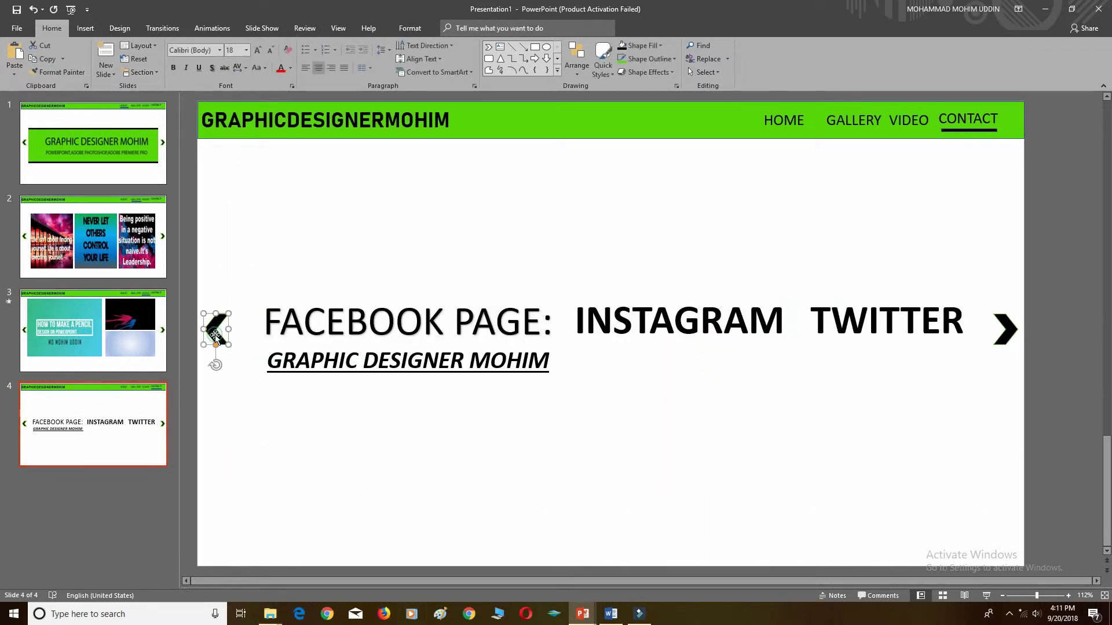
right_click(216, 335)
left_click(261, 474)
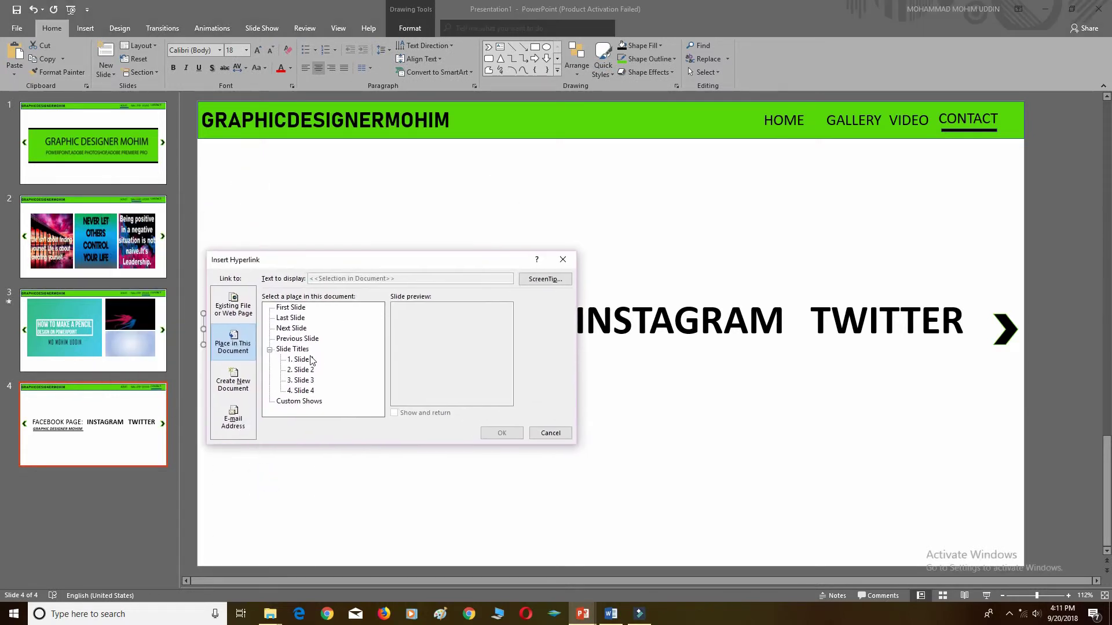
left_click(297, 338)
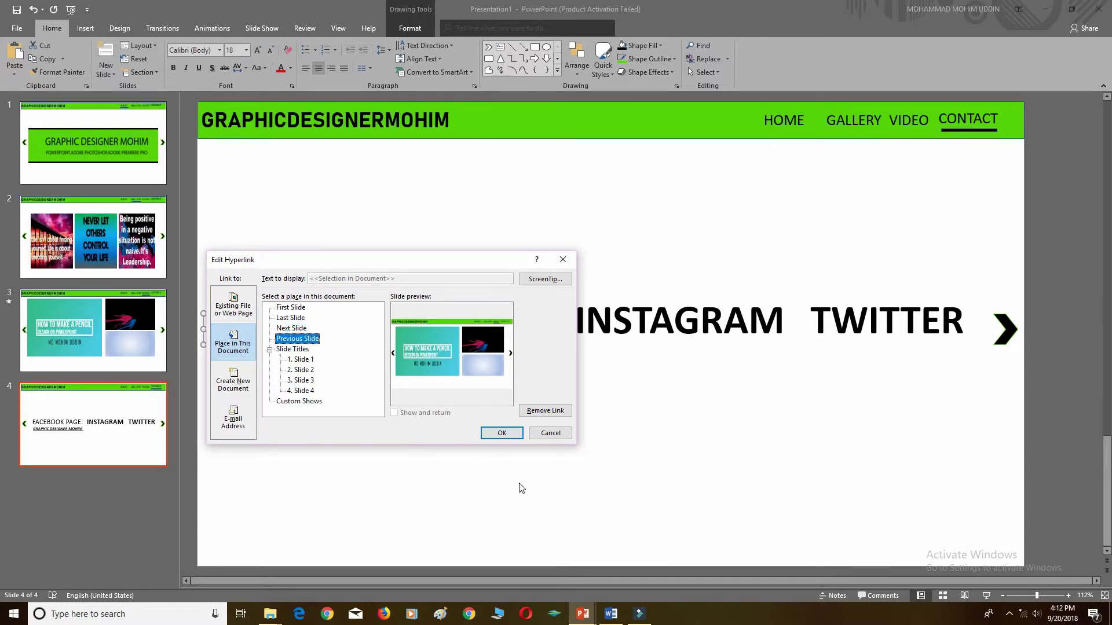
left_click(501, 433)
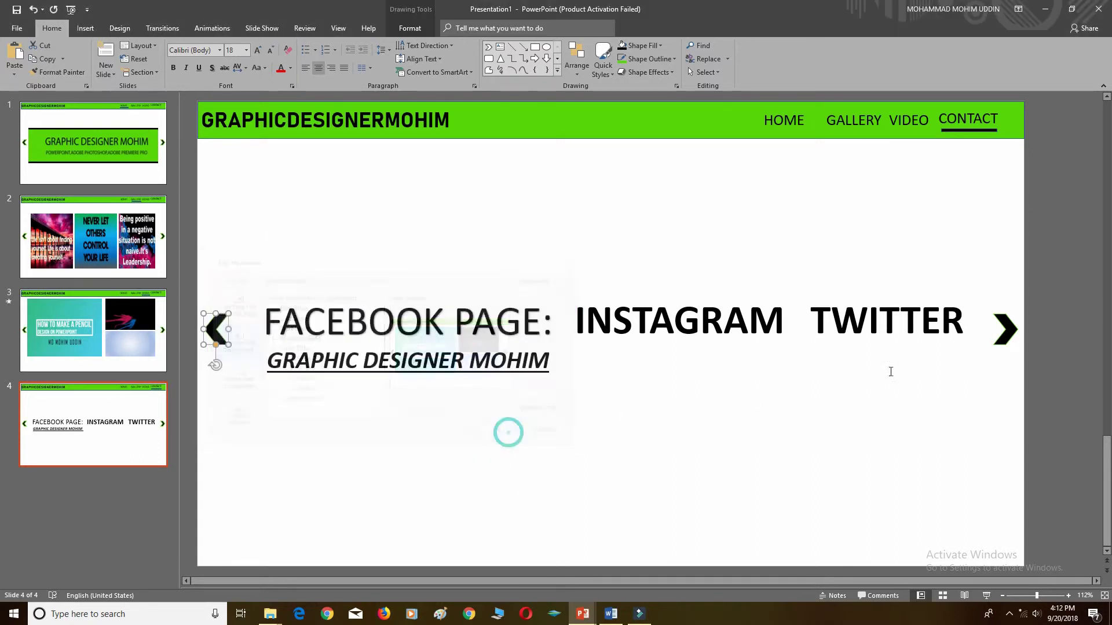
- Link the contact slide's right arrow to Slide 1, then return to the home slide
right_click(1003, 328)
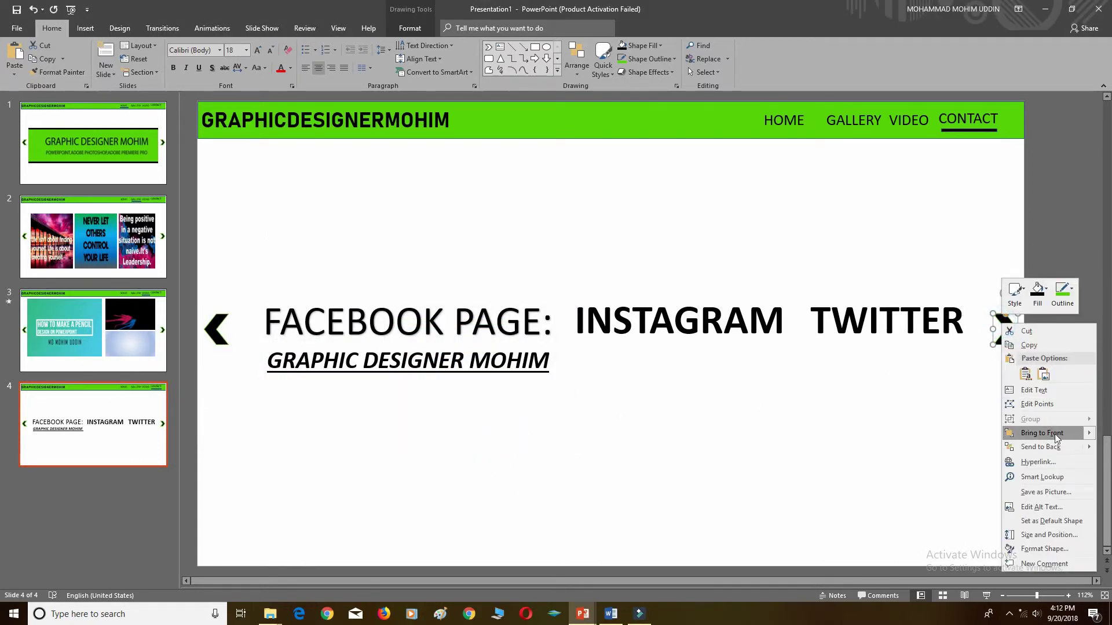
left_click(1037, 461)
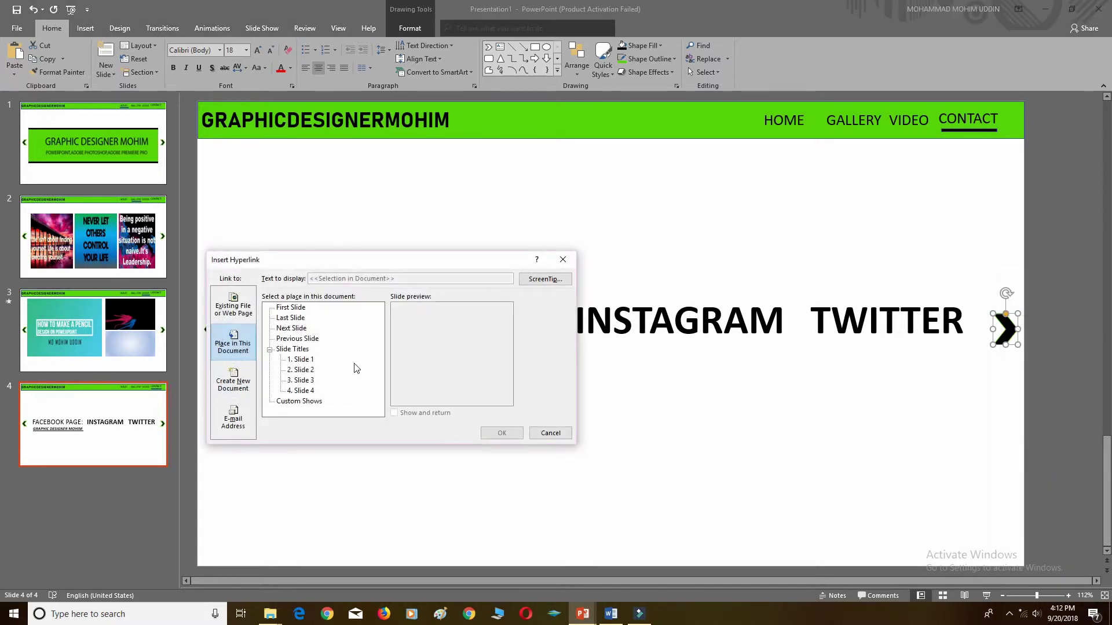
left_click(302, 359)
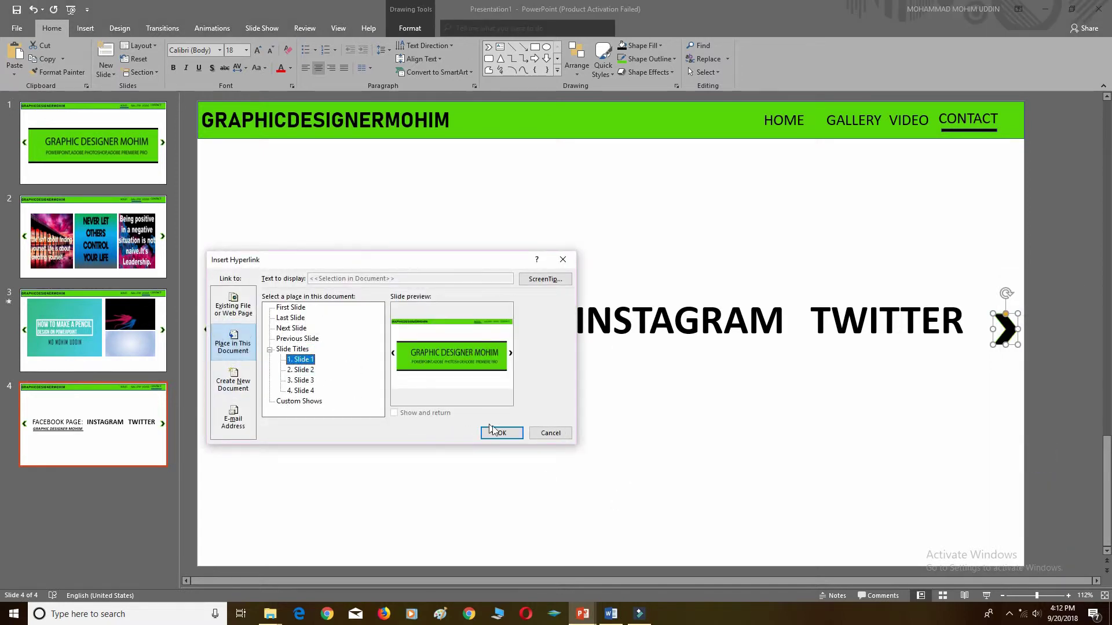
left_click(490, 430)
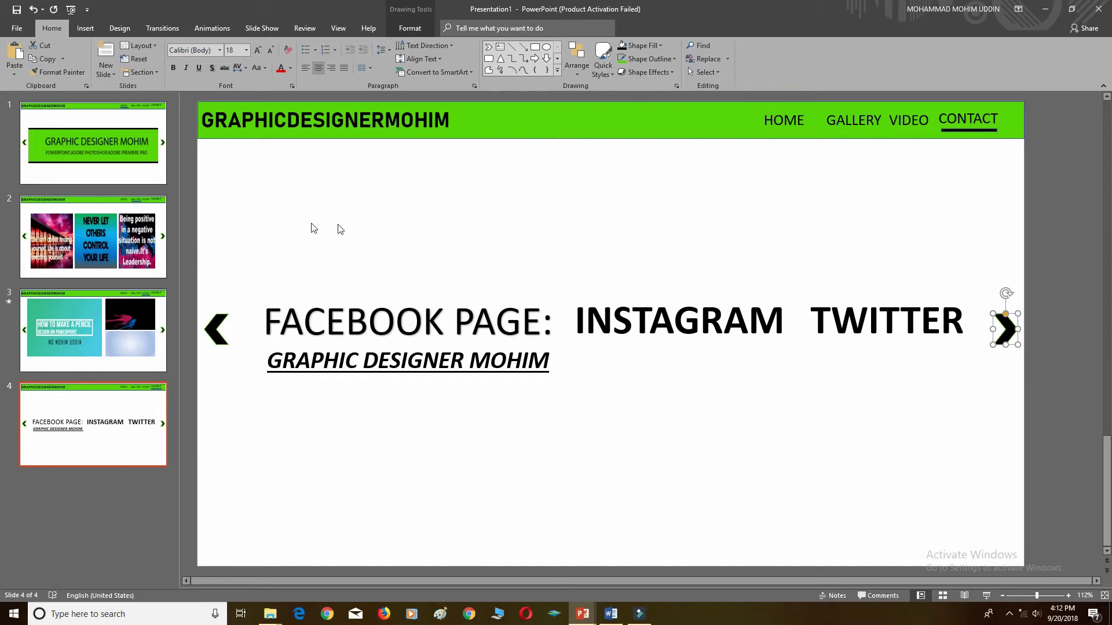
left_click(79, 148)
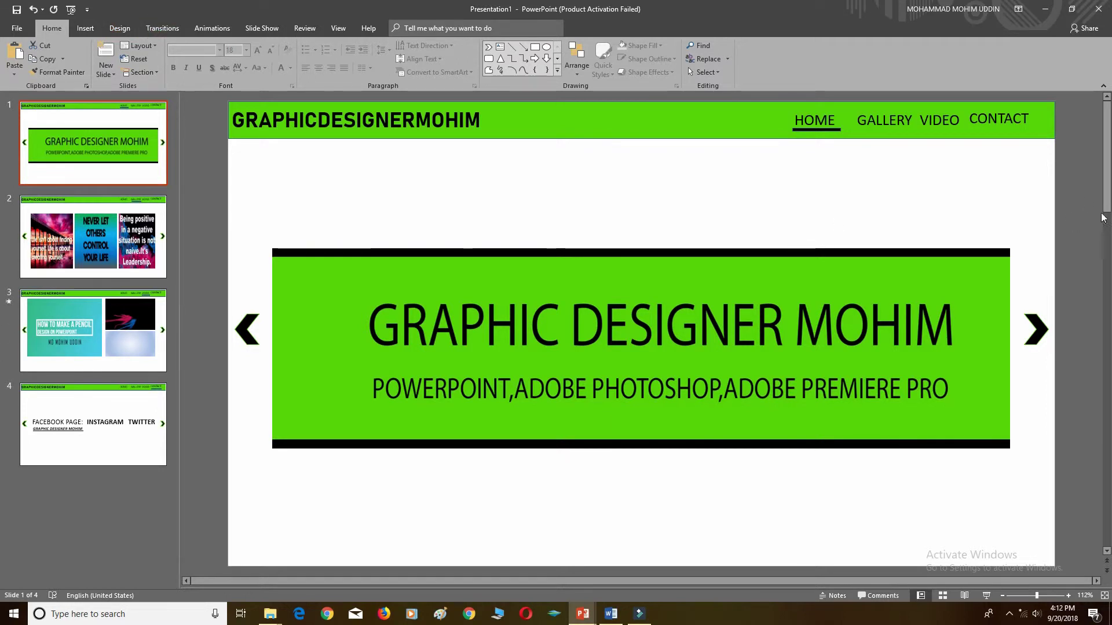
- Select the HOME label in the slide 1 nav bar and open its context menu
left_click(800, 123)
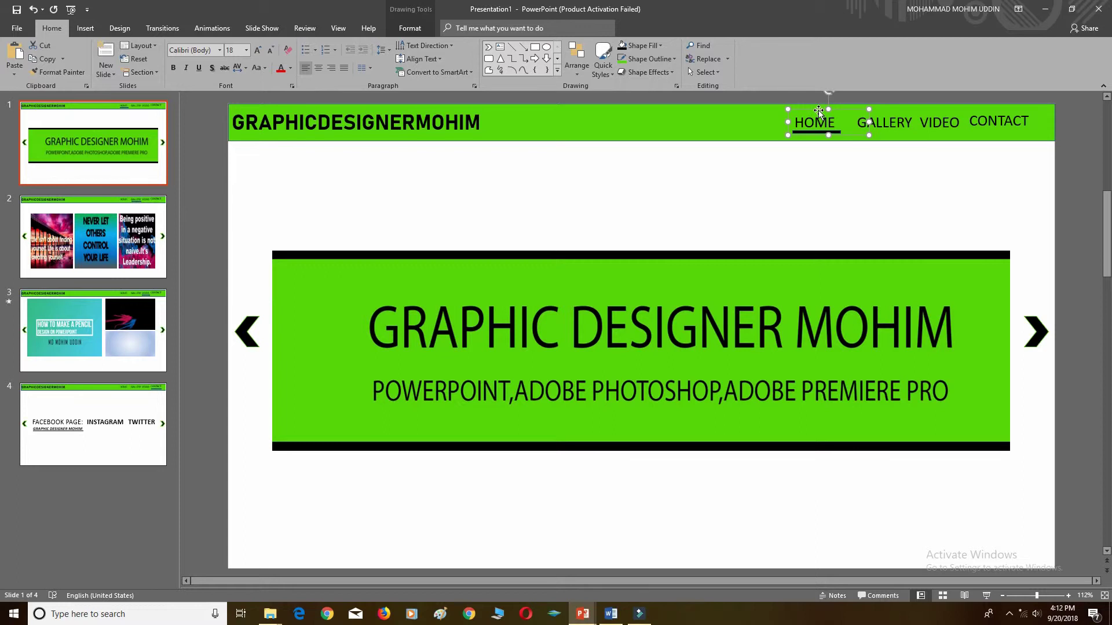
right_click(818, 110)
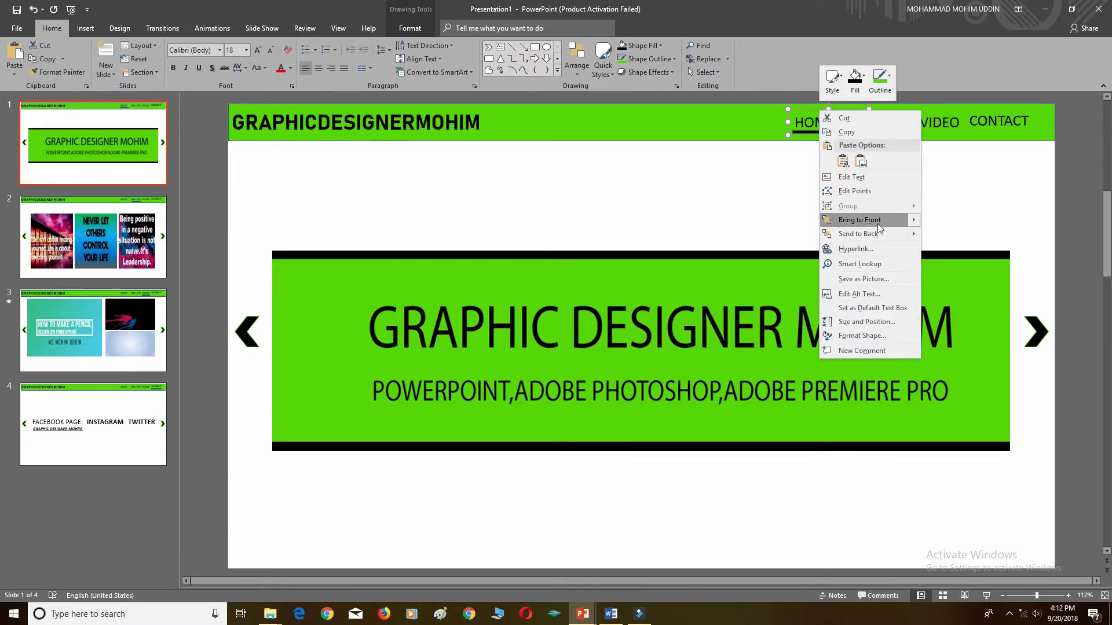
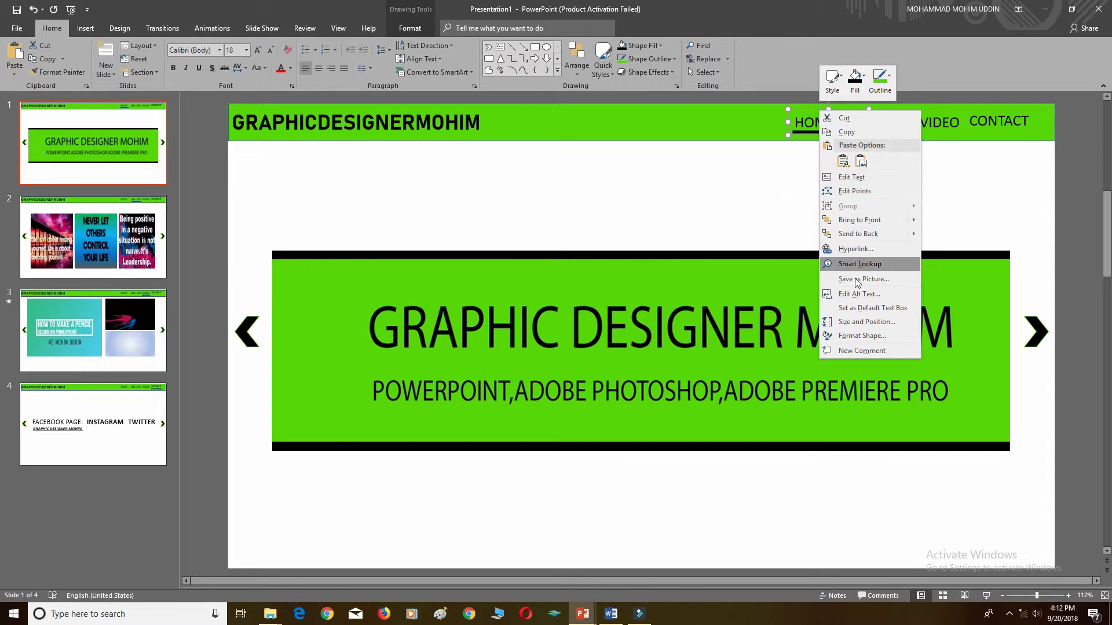
- Hyperlink the HOME label to slide 1 and the GALLERY label to slide 2
left_click(863, 249)
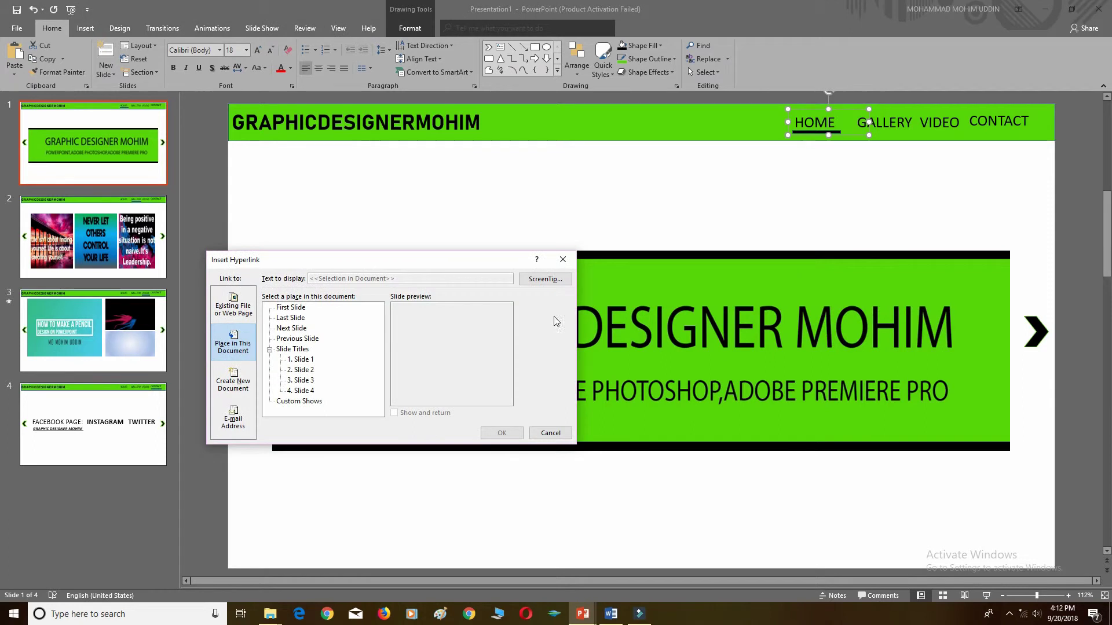
left_click(301, 360)
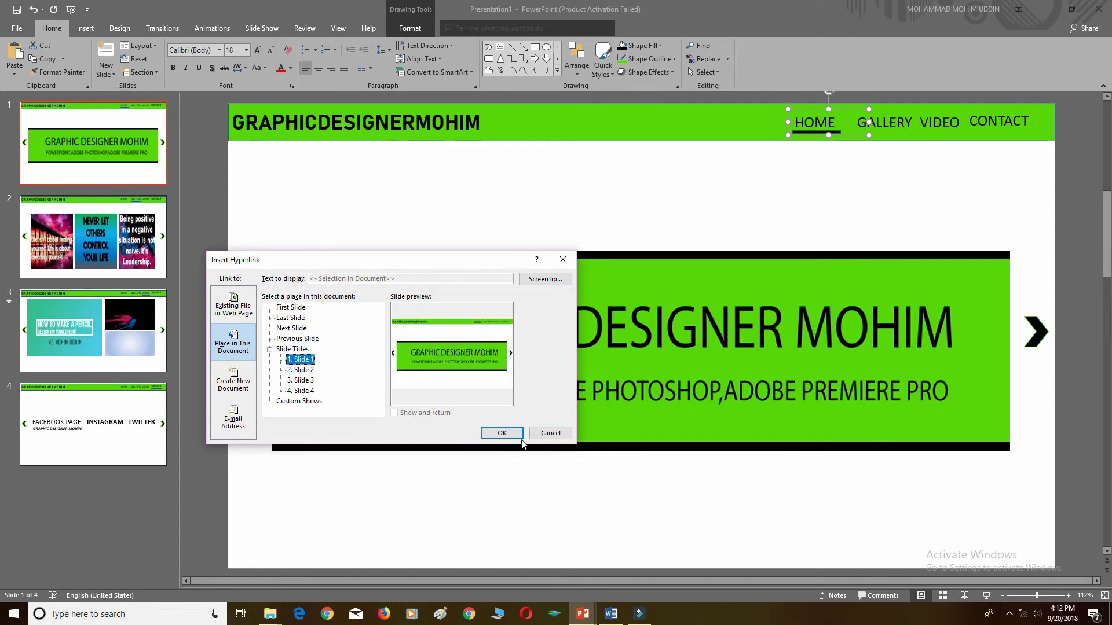
left_click(501, 432)
left_click(884, 126)
right_click(868, 107)
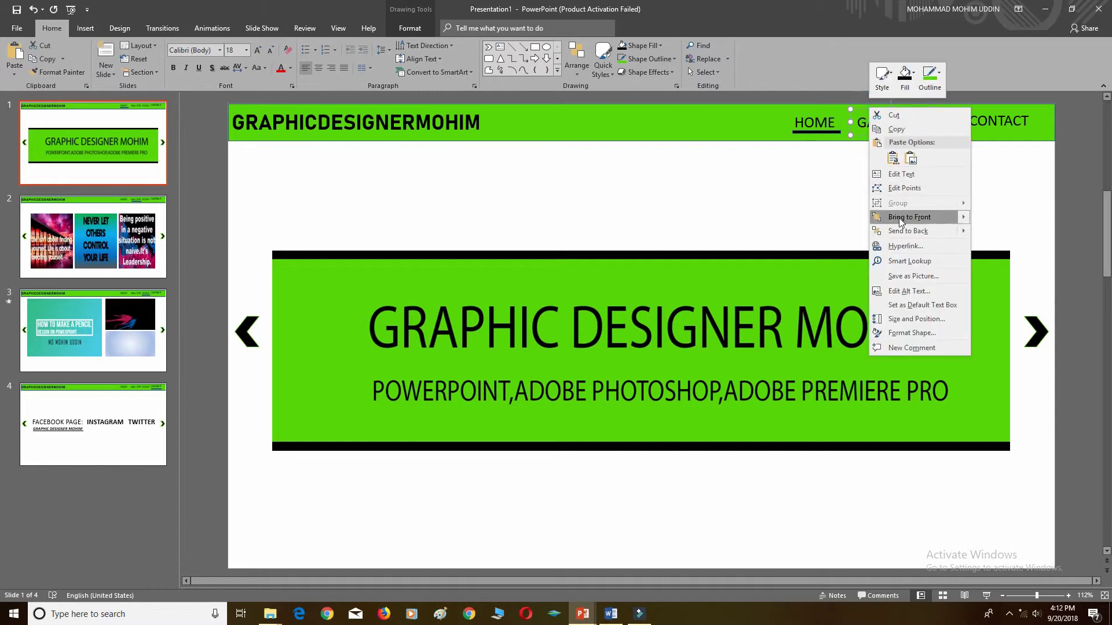
left_click(919, 248)
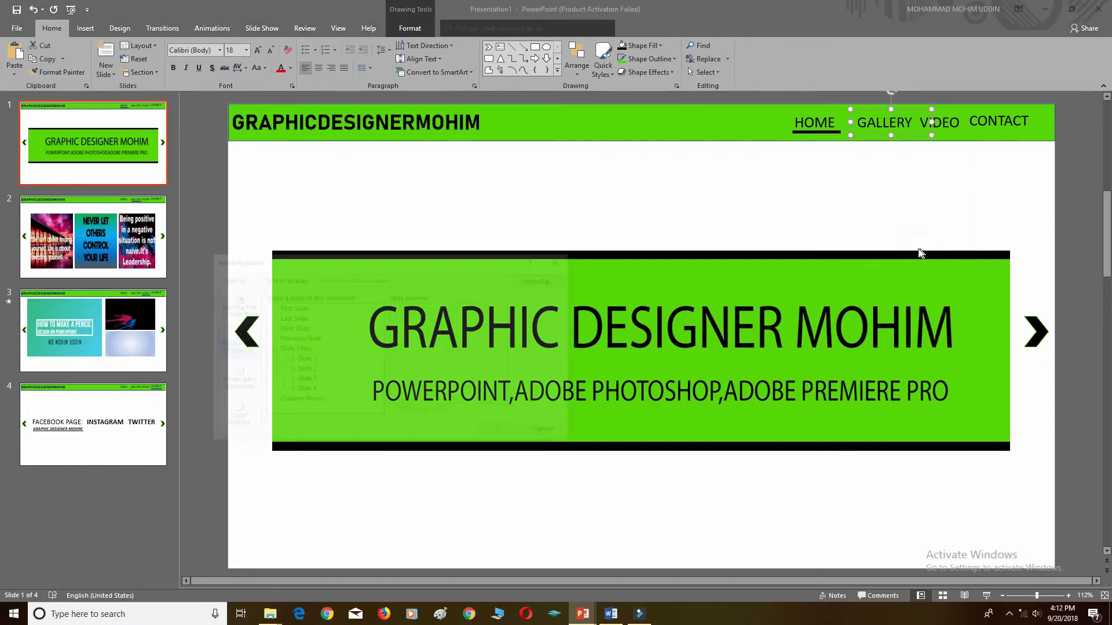
left_click(300, 370)
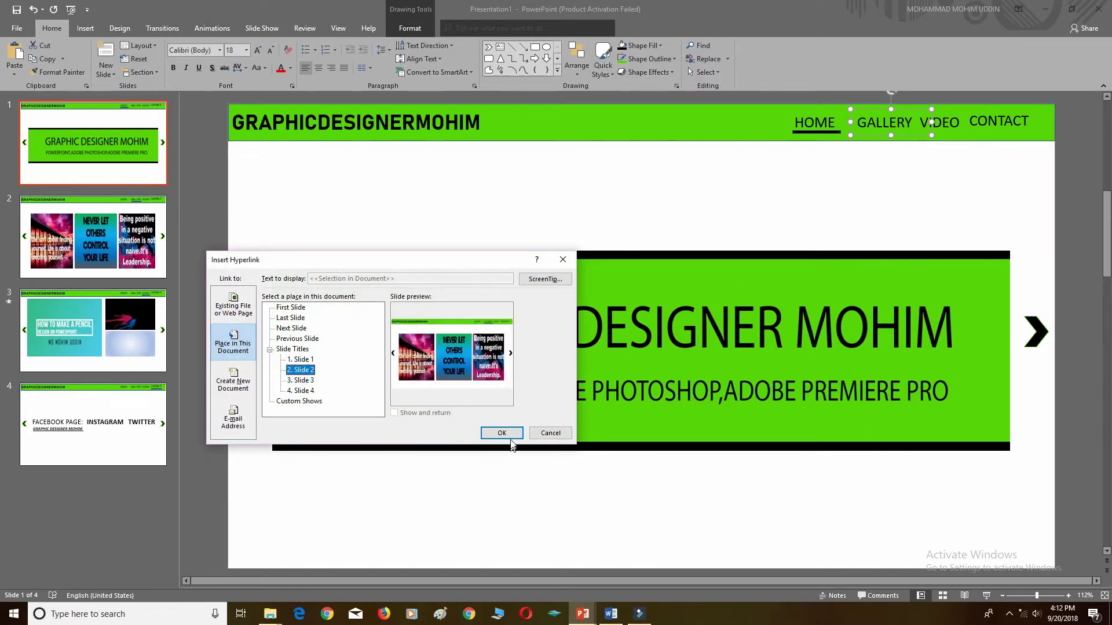
left_click(502, 433)
- Hyperlink VIDEO to slide 3 and CONTACT to slide 4, then select all four linked nav items
left_click(943, 127)
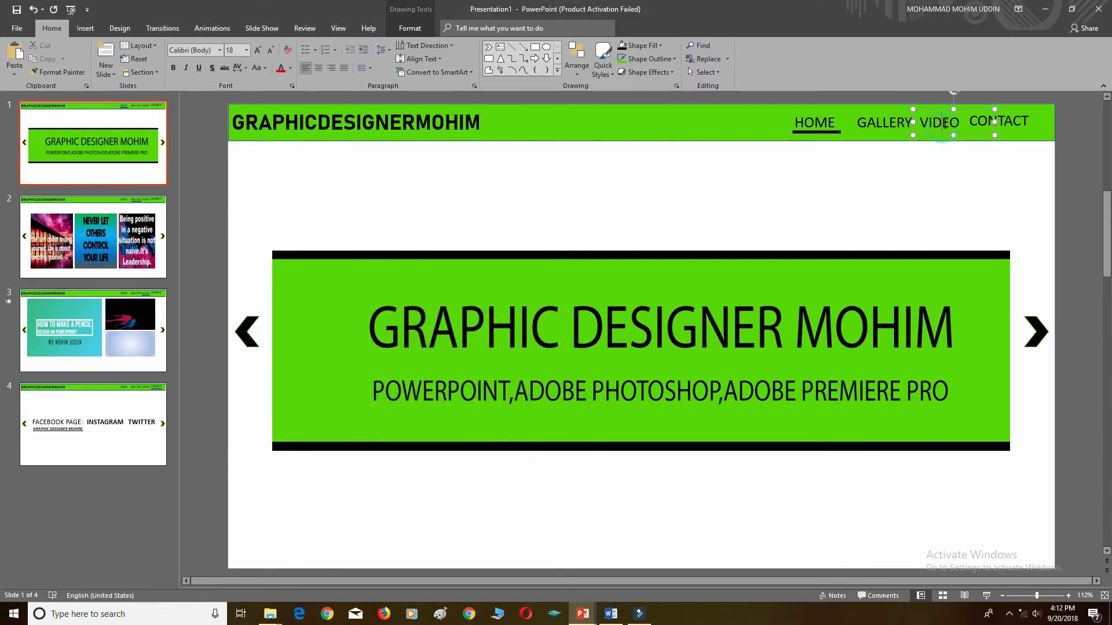
right_click(934, 110)
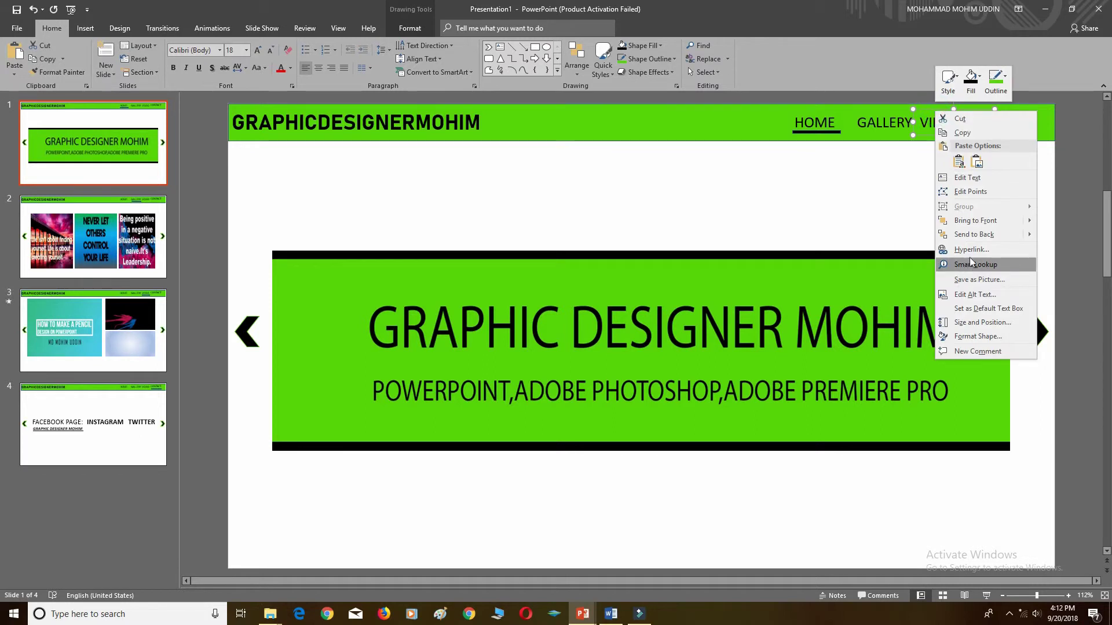
left_click(964, 259)
left_click(300, 381)
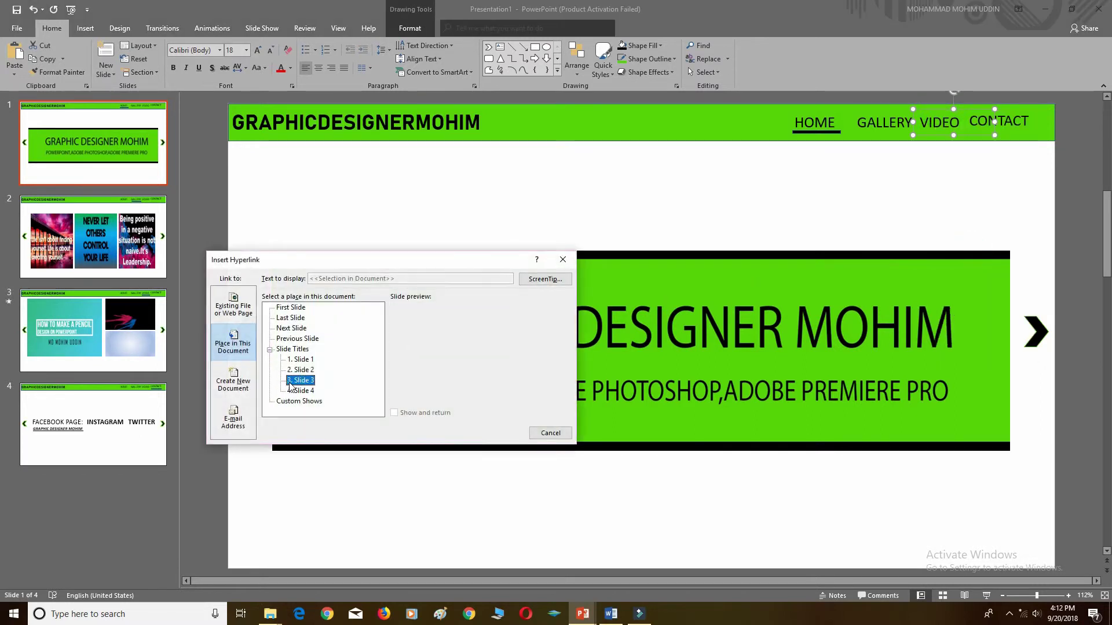
left_click(502, 433)
left_click(1012, 119)
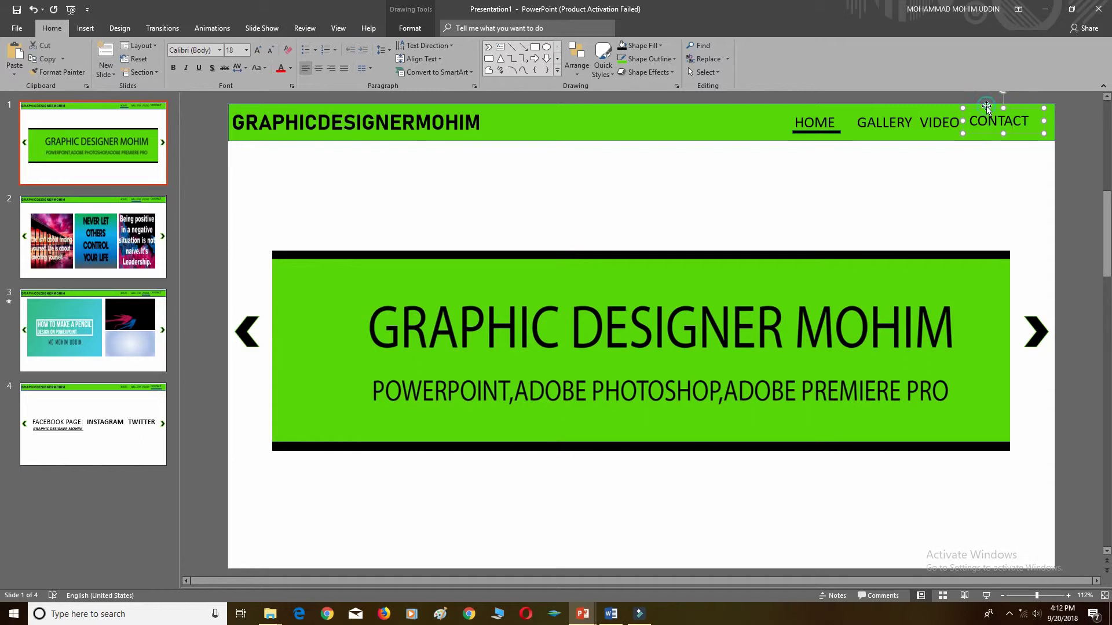
right_click(986, 106)
left_click(1034, 246)
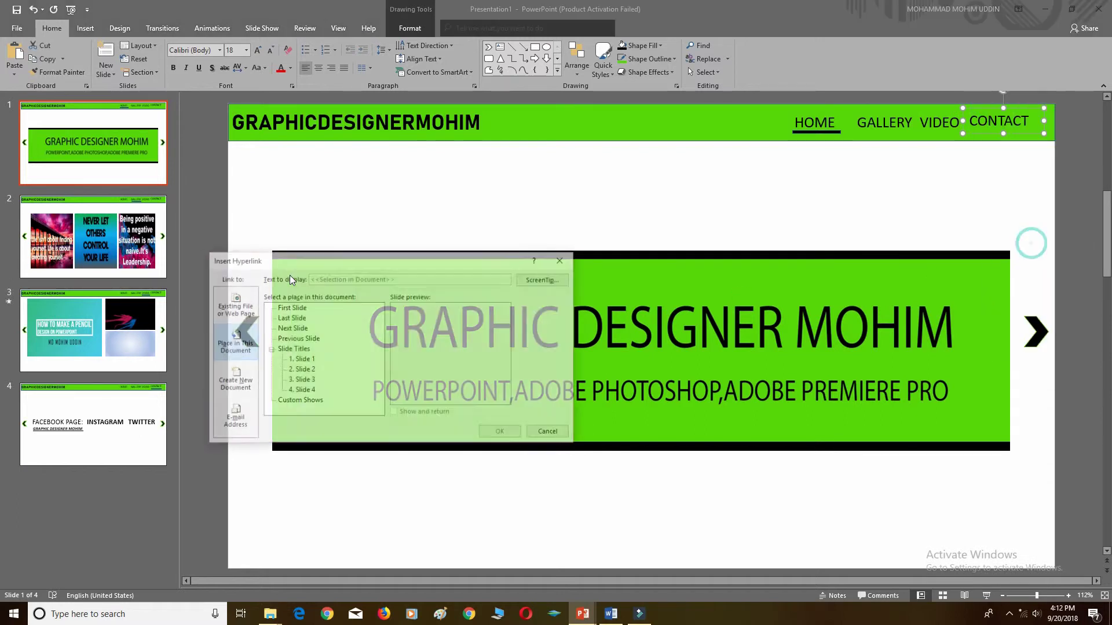
left_click(307, 392)
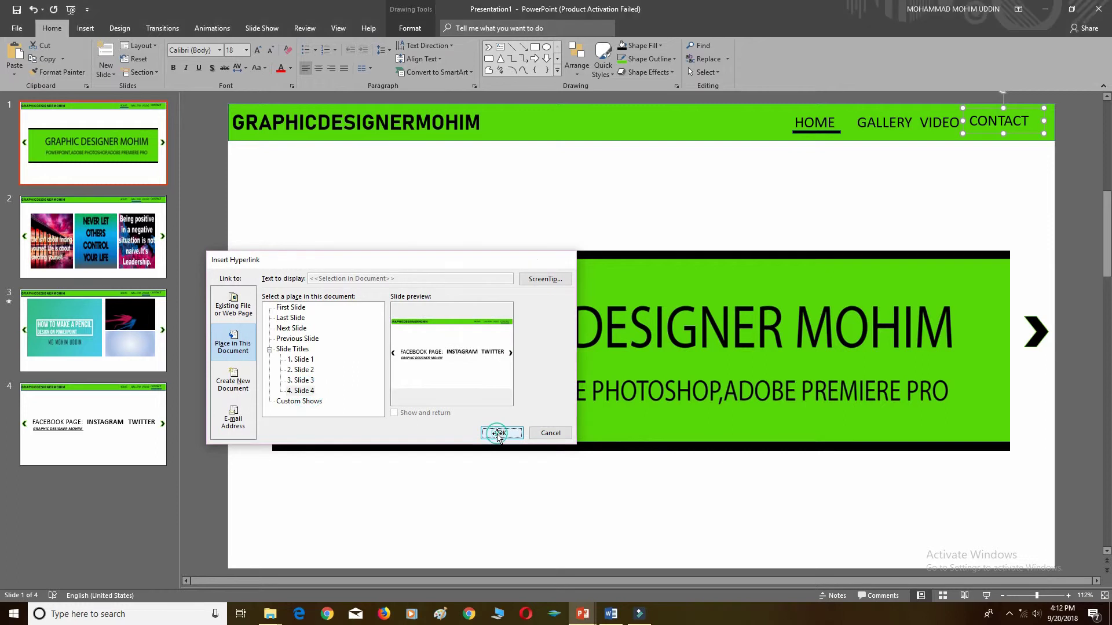
left_click(501, 433)
scroll(886, 149, "down", 1, "ctrl")
left_click_drag(1029, 112, 756, 185)
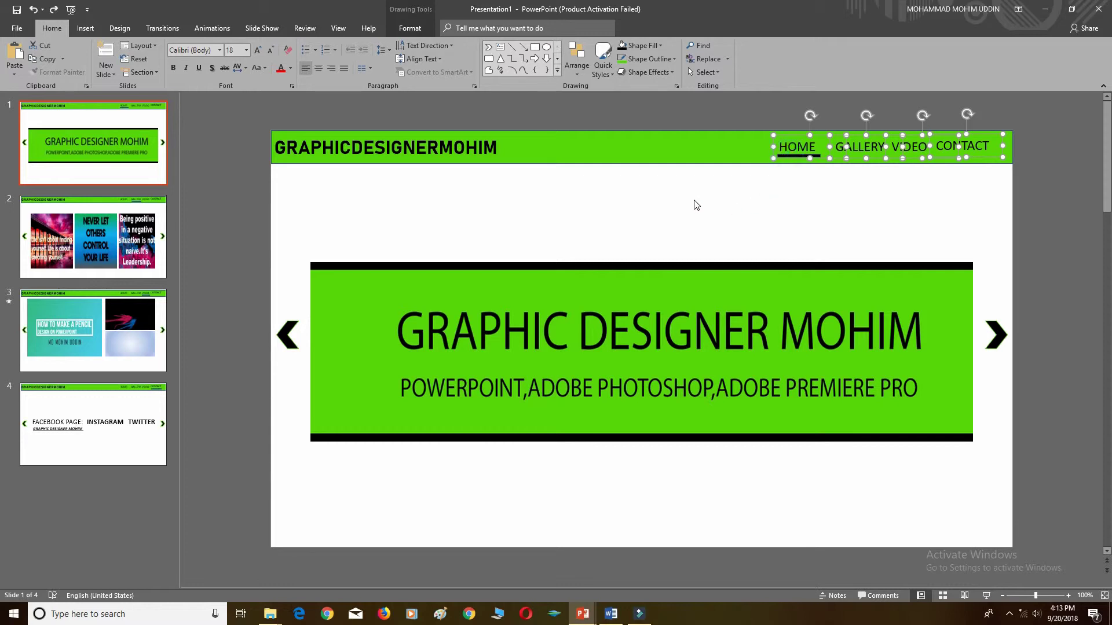
- On slide 2, replace the unlinked nav items with the linked HOME/GALLERY/VIDEO/CONTACT menu, keeping the underline
left_click(149, 209)
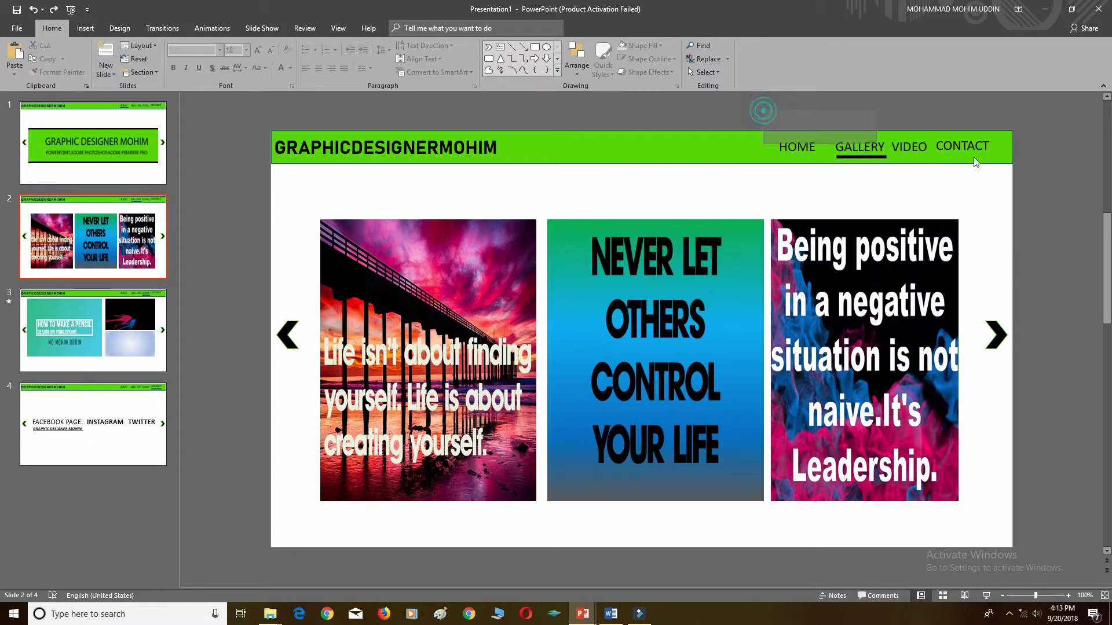
left_click_drag(766, 107, 1018, 158)
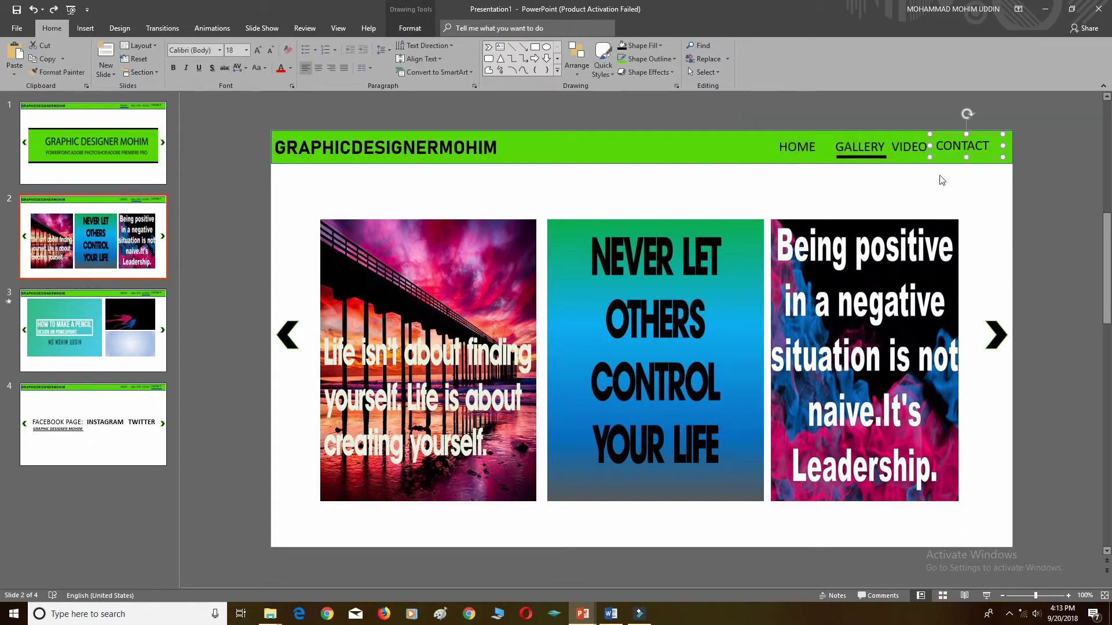
mouse_move(749, 114)
left_mouse_down()
mouse_move(1032, 154)
mouse_move(1023, 159)
left_mouse_up()
left_click(963, 193)
left_click_drag(1037, 119, 762, 174)
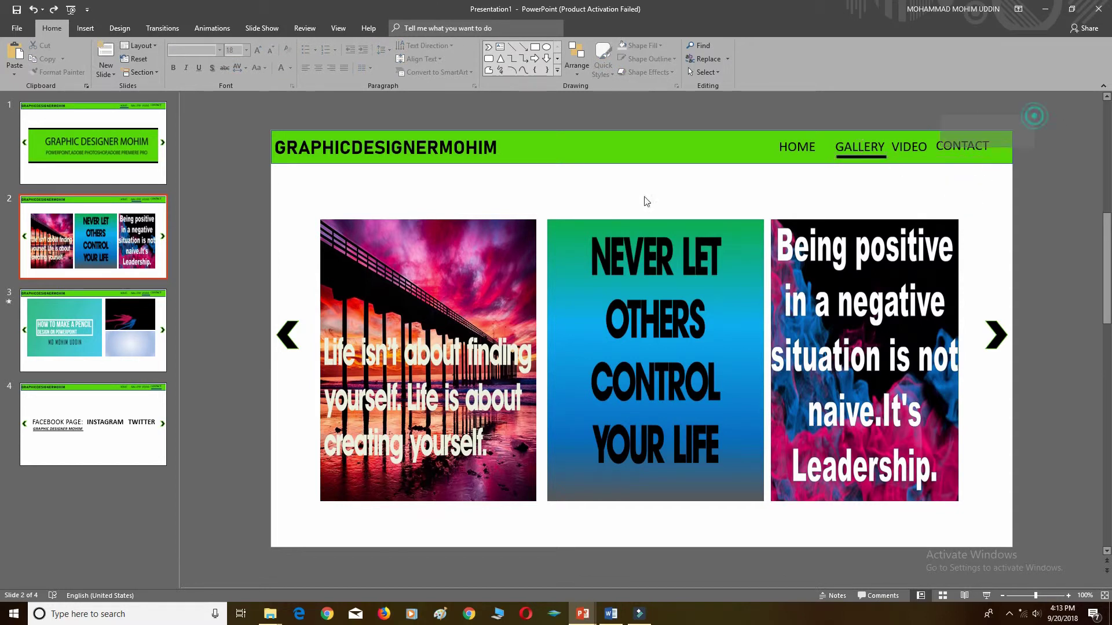
left_click(870, 157)
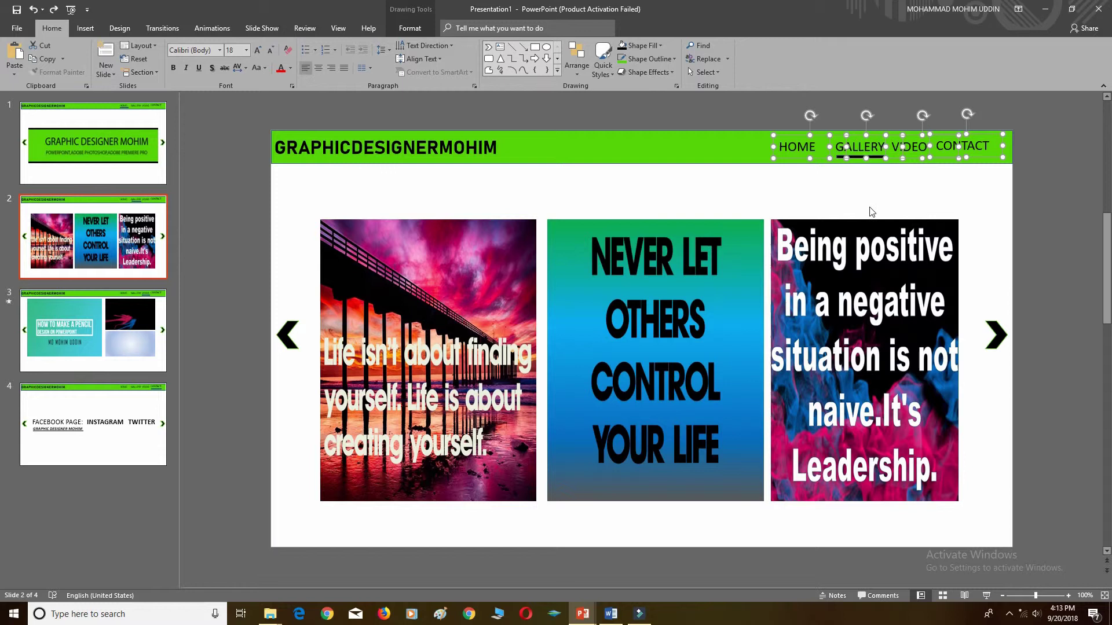
key("Delete")
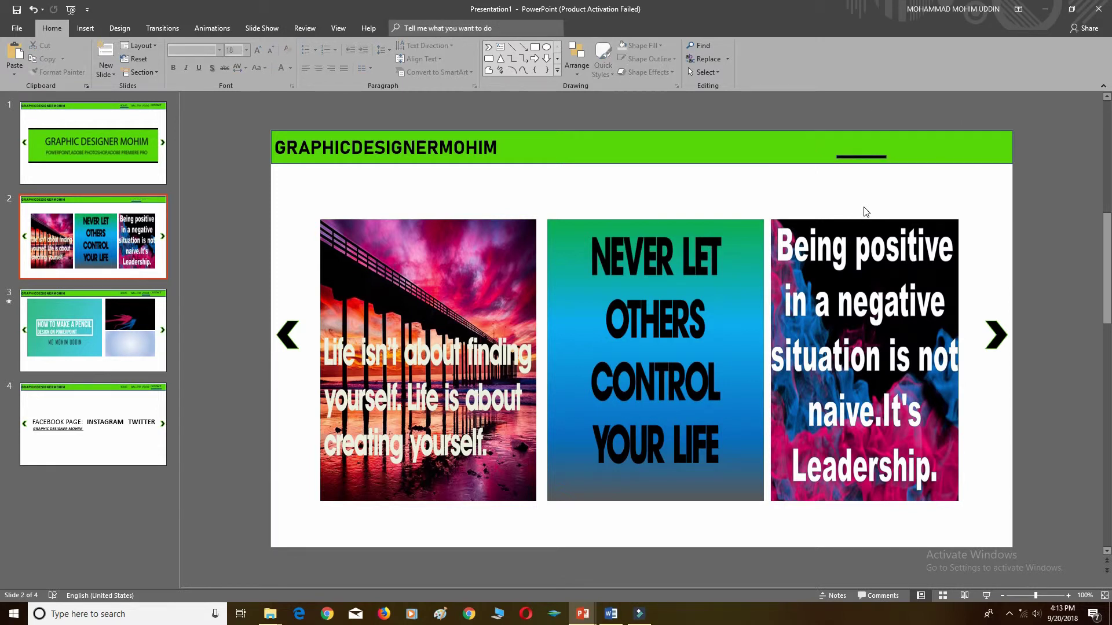
key("ctrl+v")
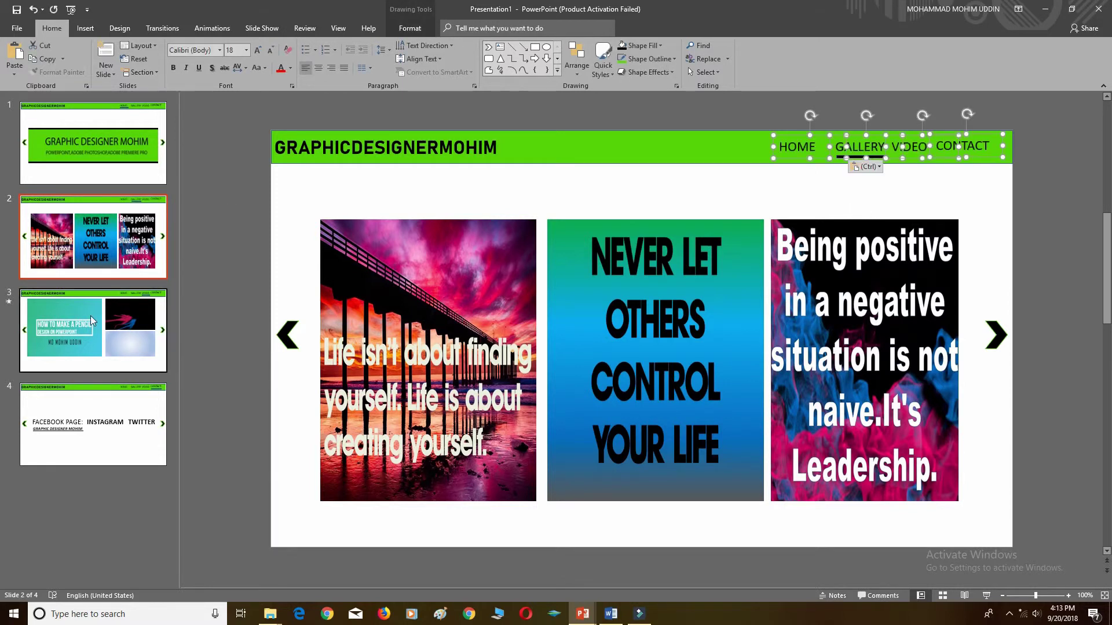
- Replace slide 3's unlinked nav items with the linked menu, keeping the VIDEO underline
left_click(85, 317)
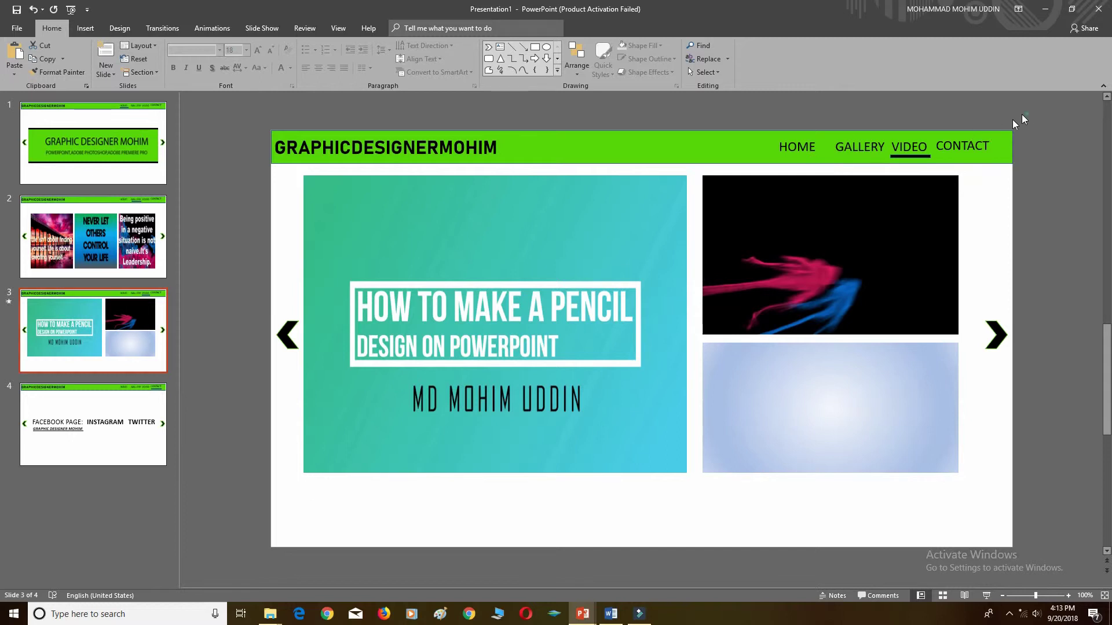
left_click_drag(1014, 128, 743, 180)
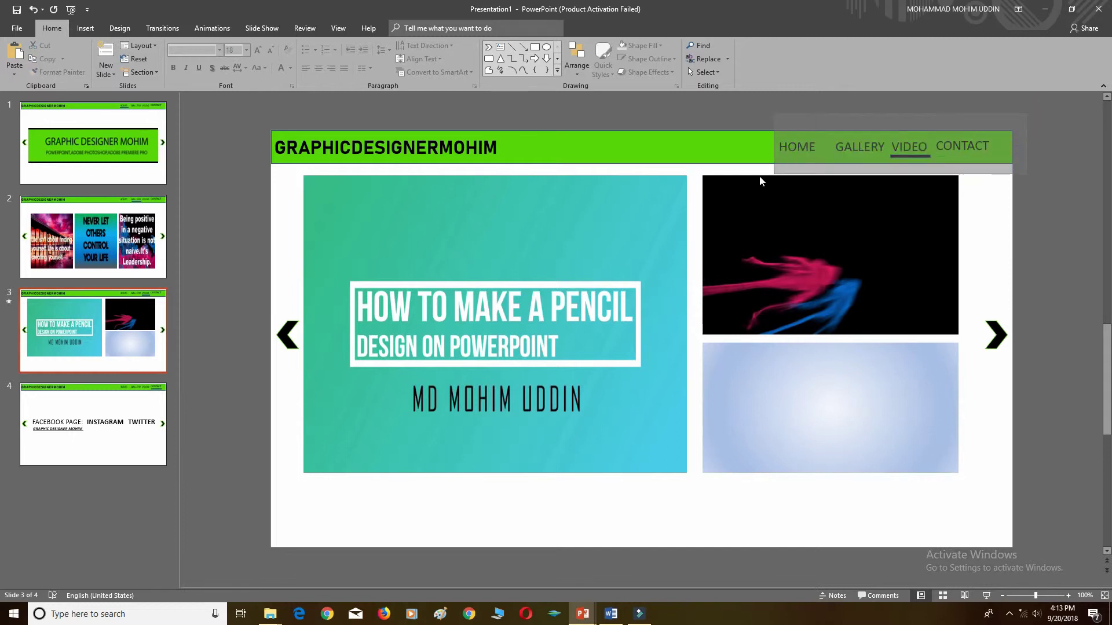
left_click(904, 157, "shift")
mouse_move(947, 196)
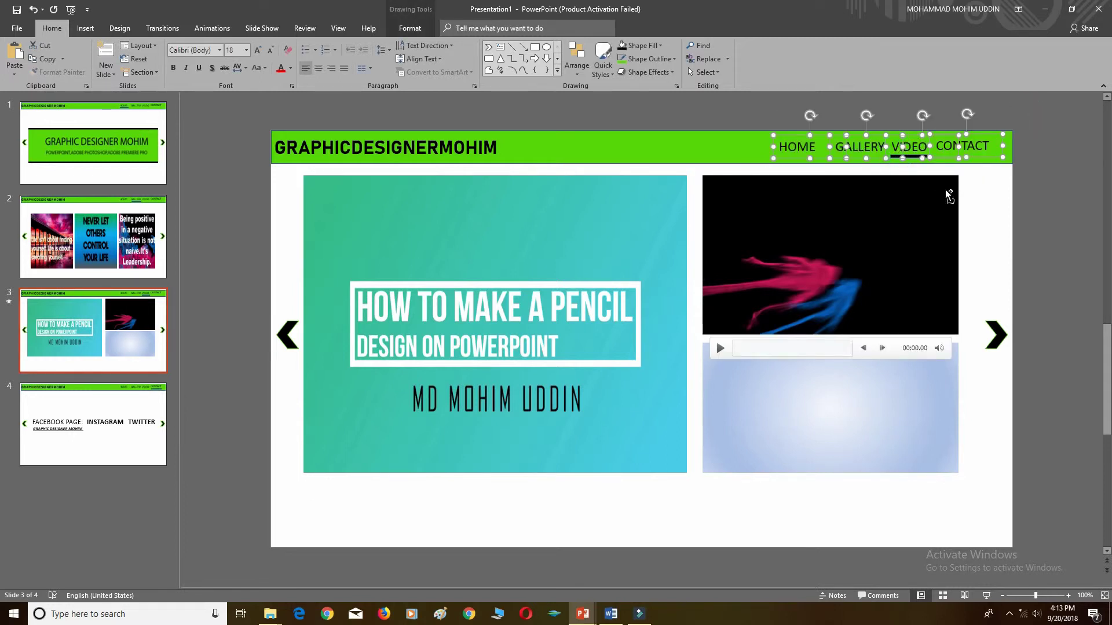
key("Delete")
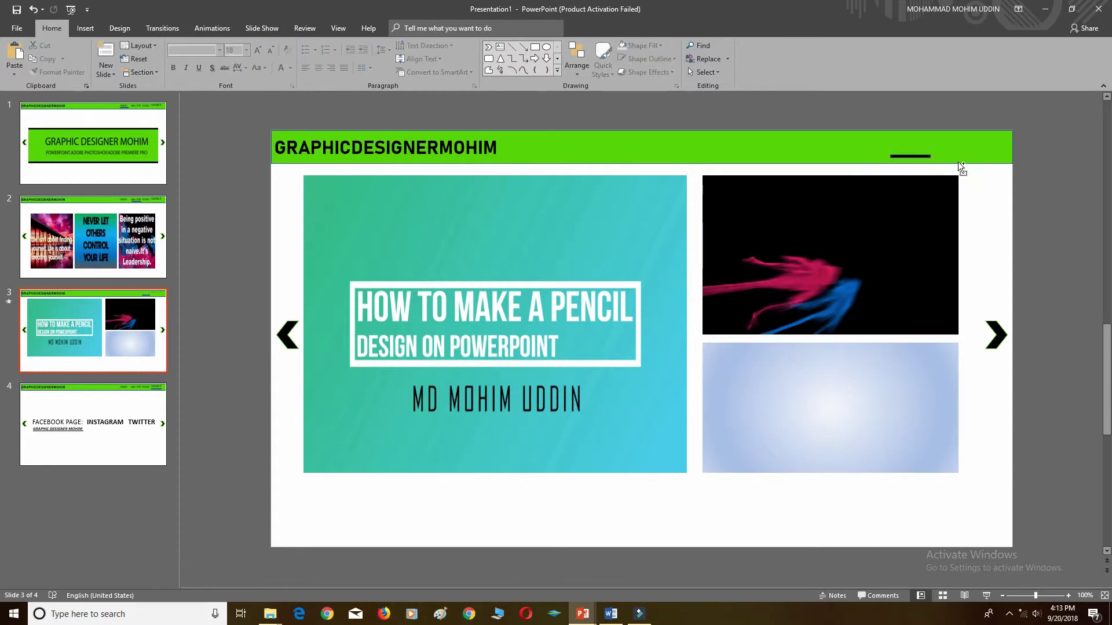
key("ctrl+v")
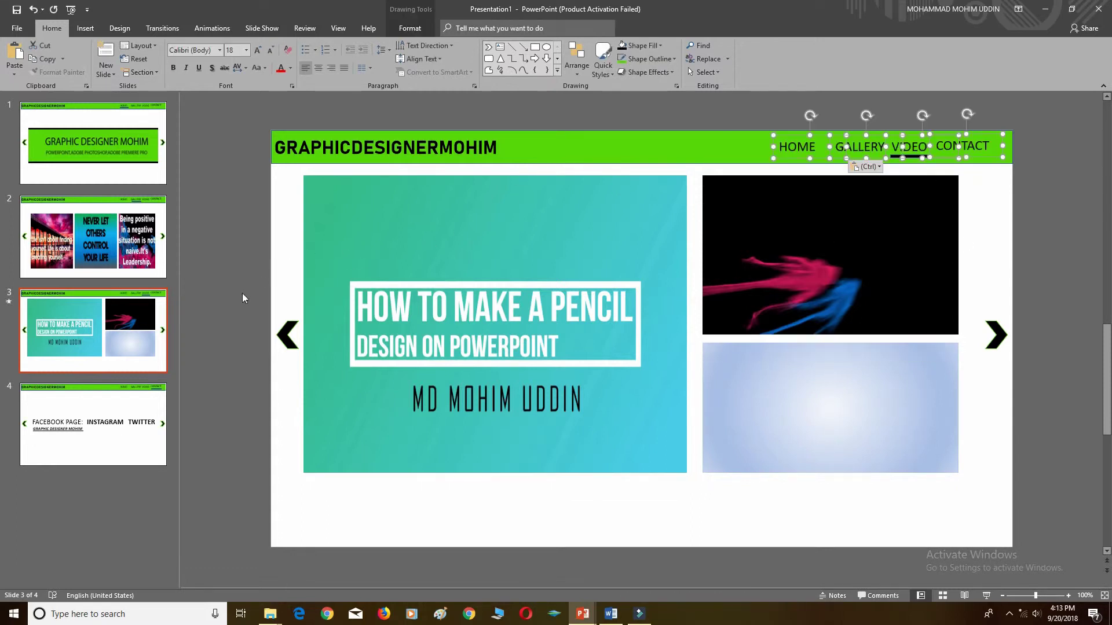
- Replace slide 4's nav items with the linked menu, then return to slide 1
left_click(142, 406)
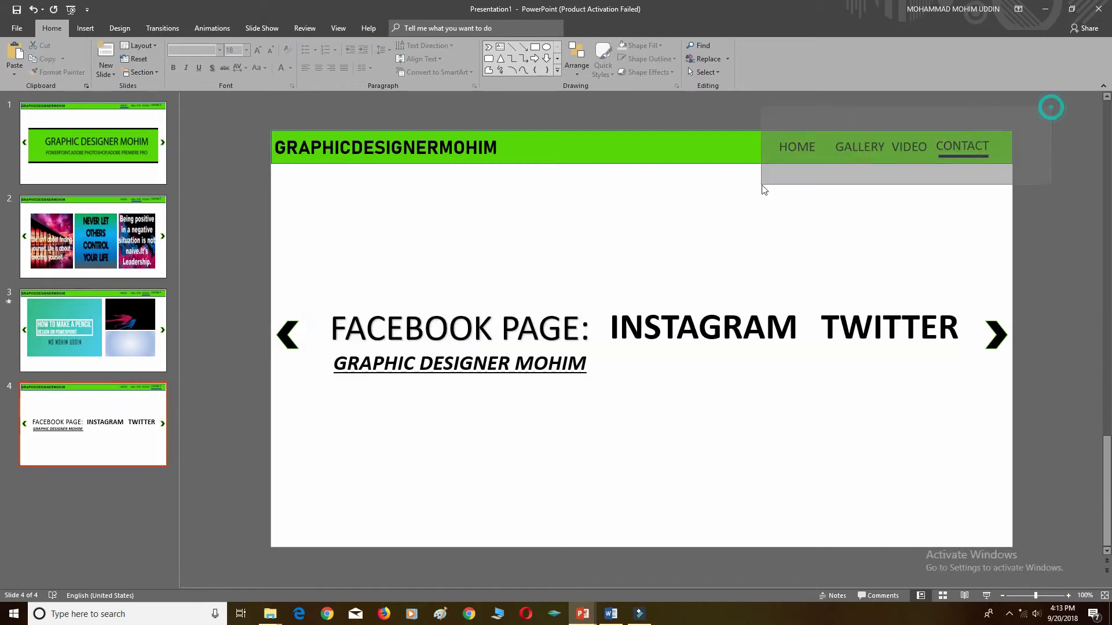
left_click_drag(733, 191, 733, 189)
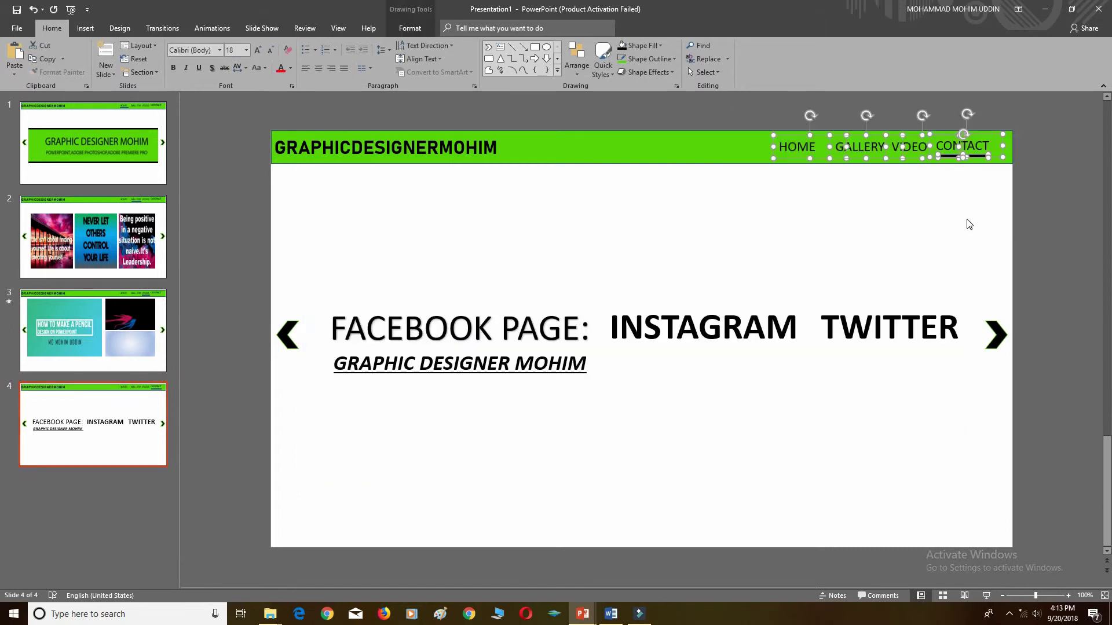
left_click(971, 155)
key("Delete")
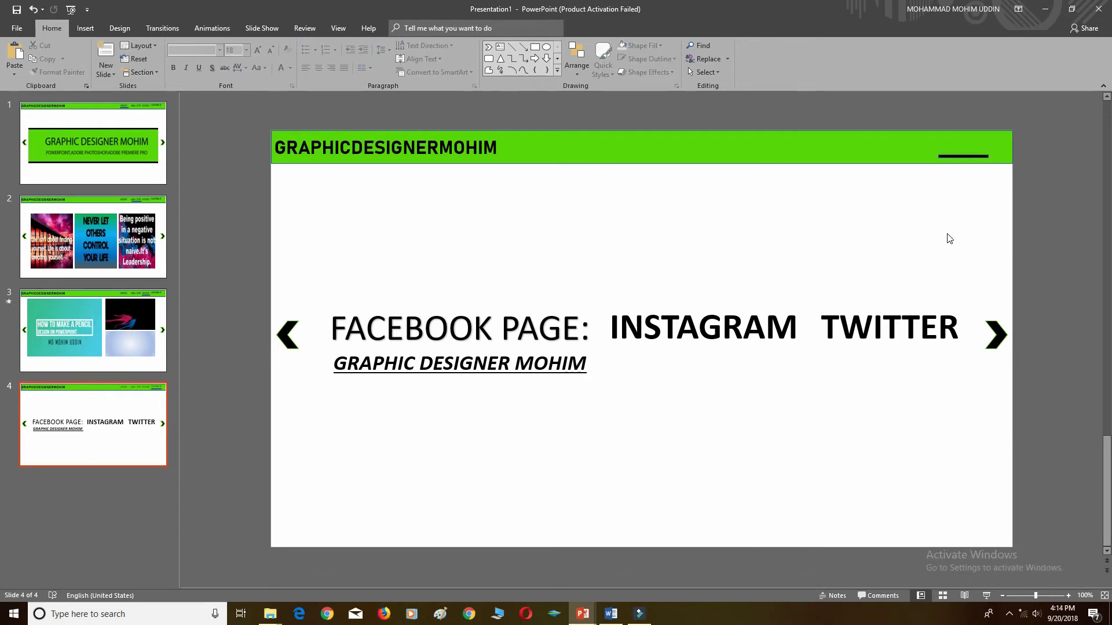
key("ctrl+v")
left_click(1040, 203)
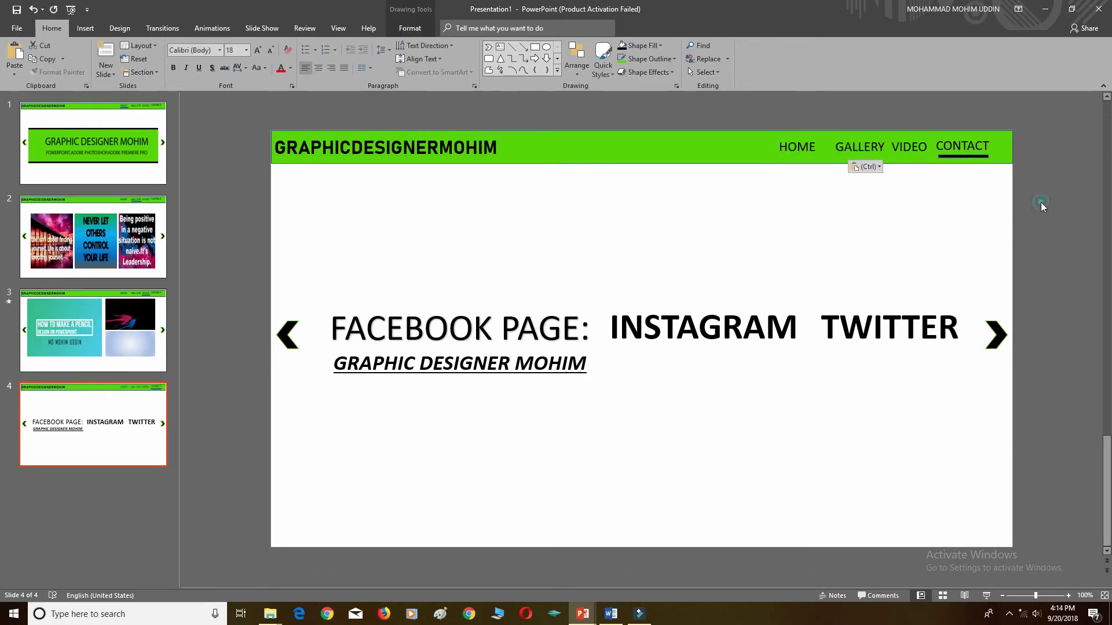
left_click(155, 143)
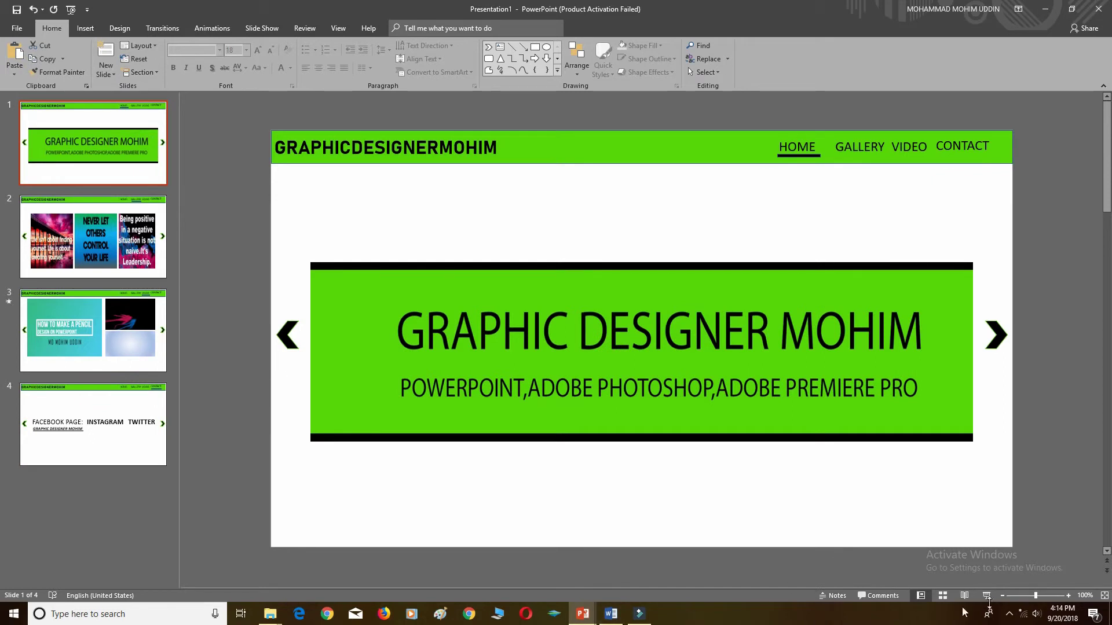
left_click(987, 595)
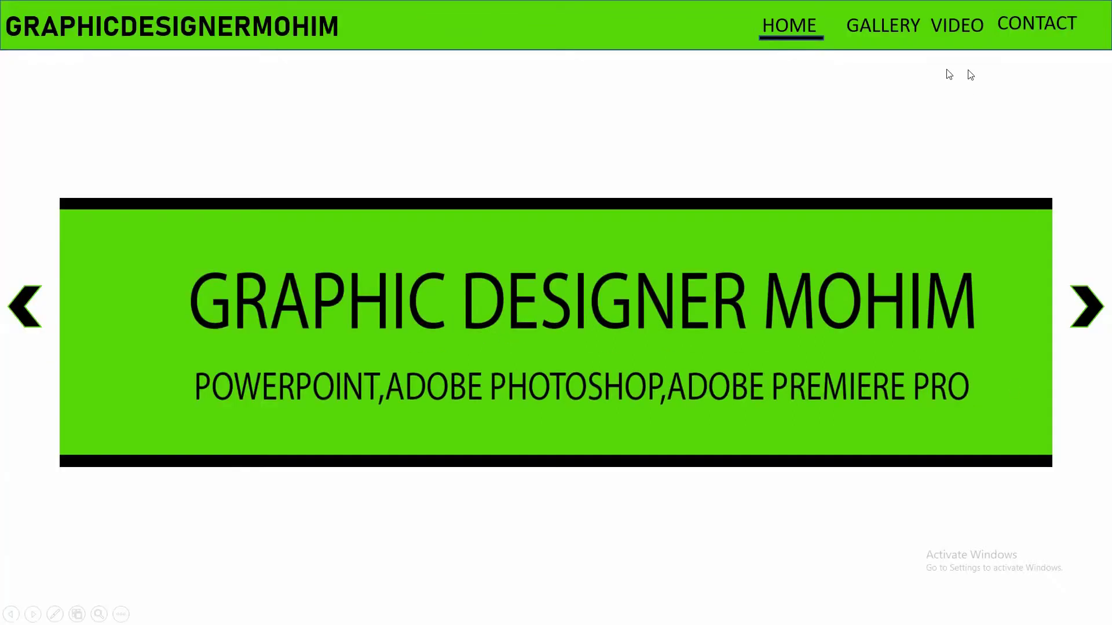
left_click(870, 32)
left_click(971, 28)
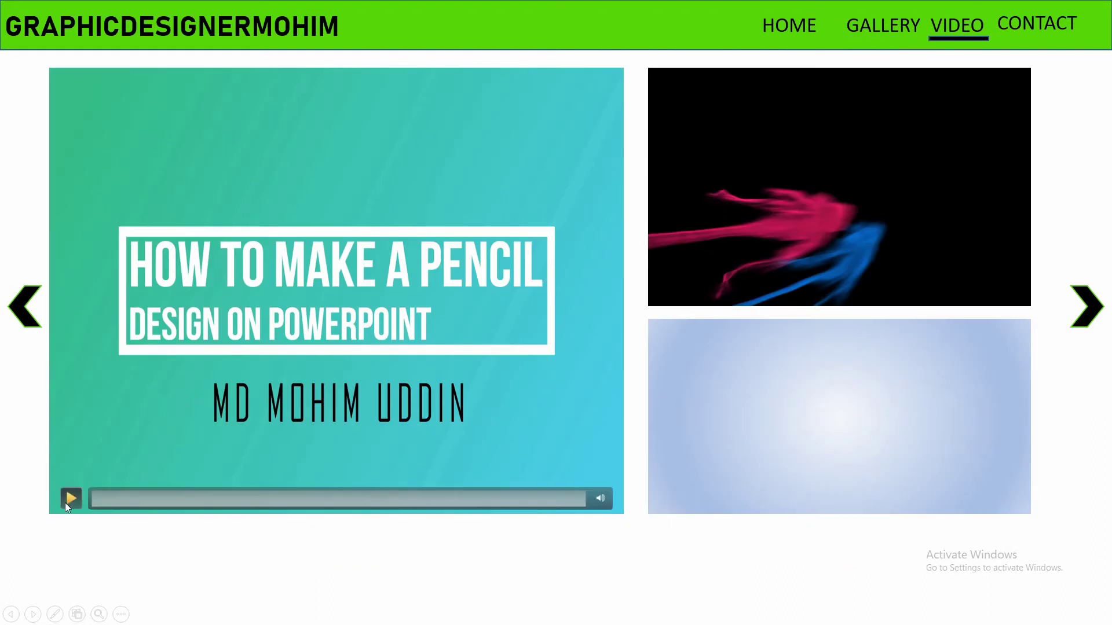
left_click(68, 500)
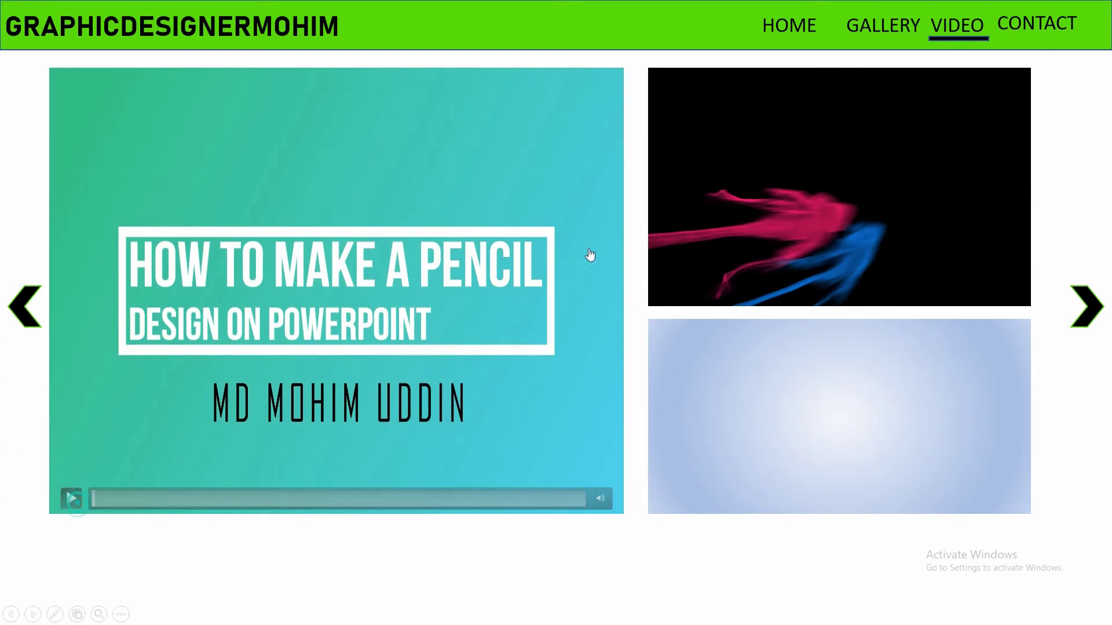
left_click(671, 290)
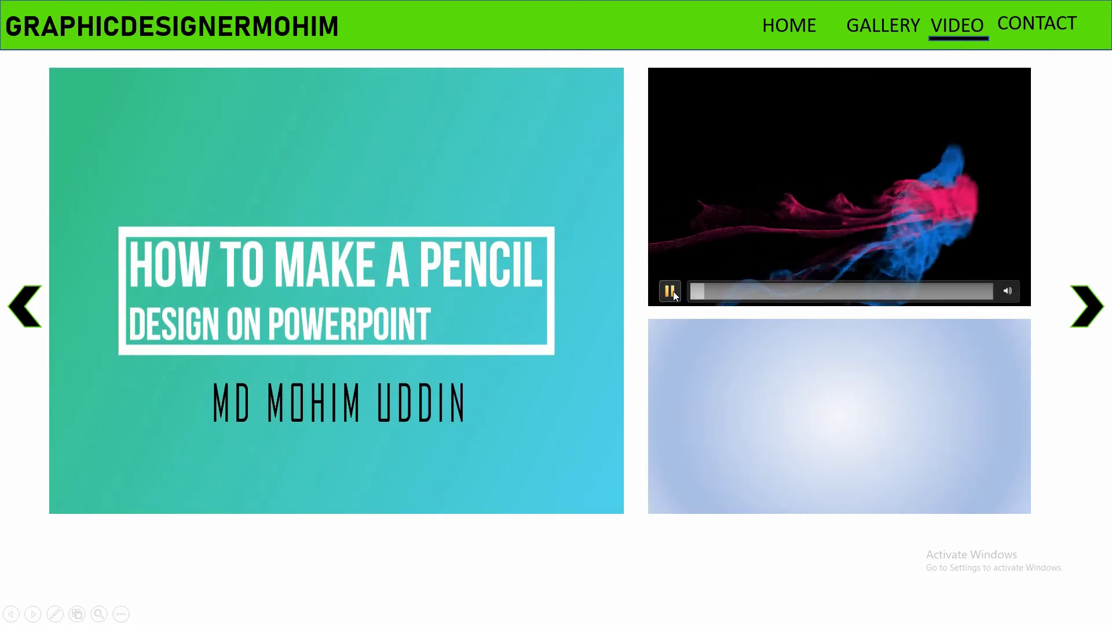
left_click(667, 495)
left_click(918, 500)
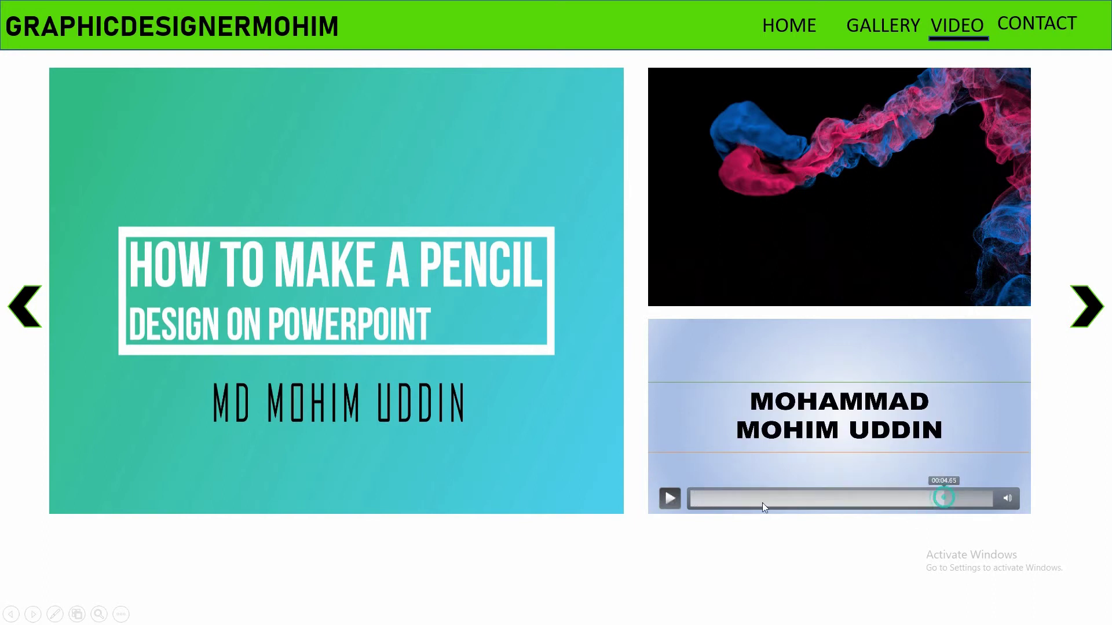
left_click(1048, 26)
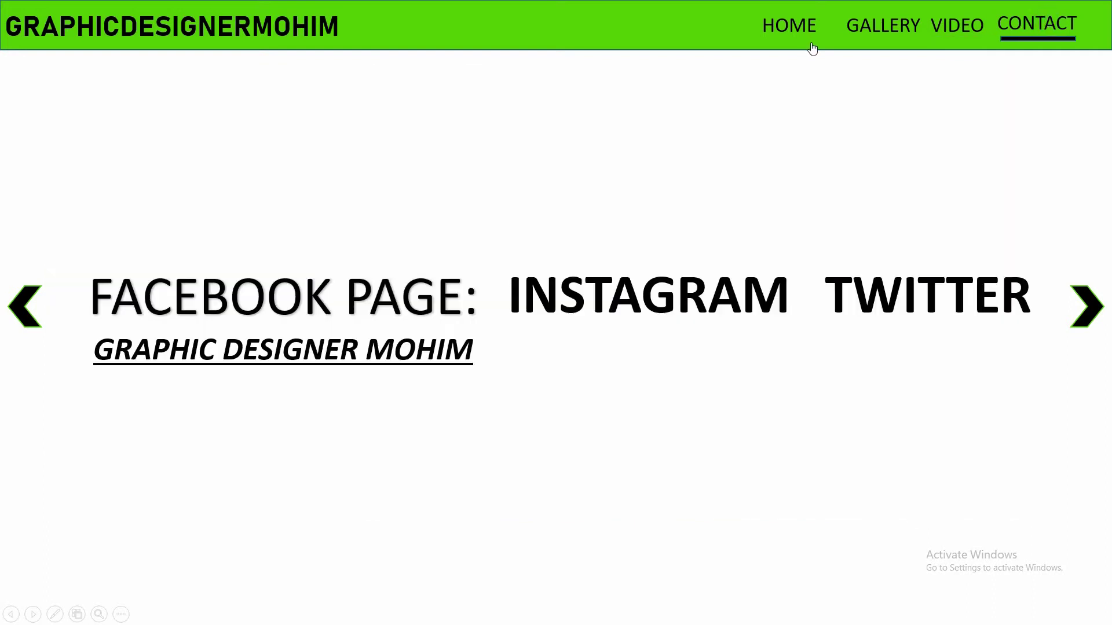
left_click(787, 26)
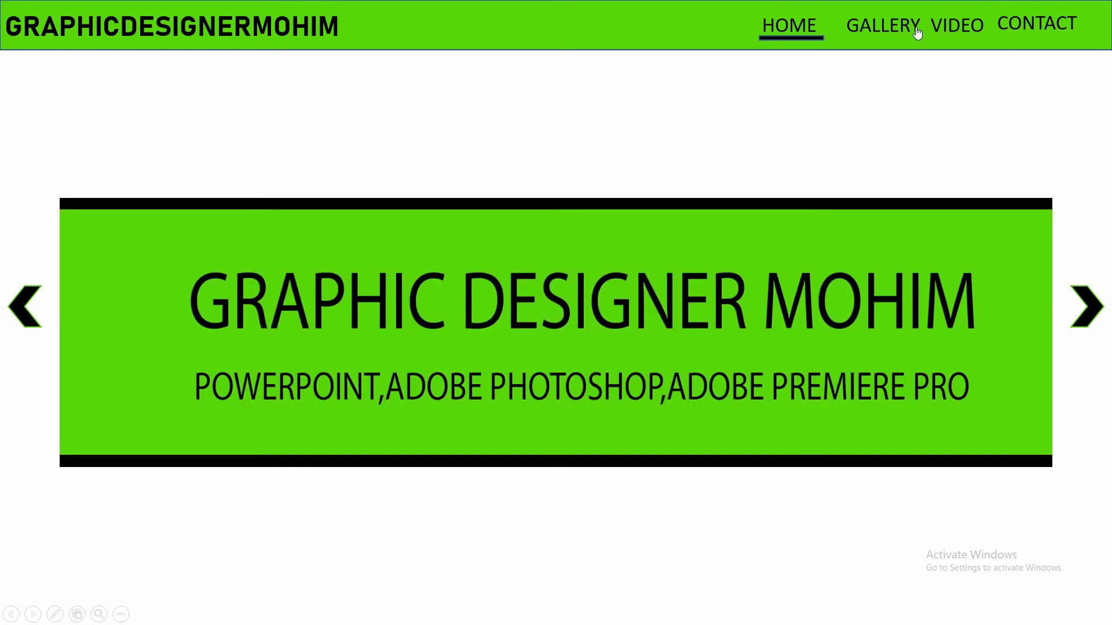
left_click(909, 26)
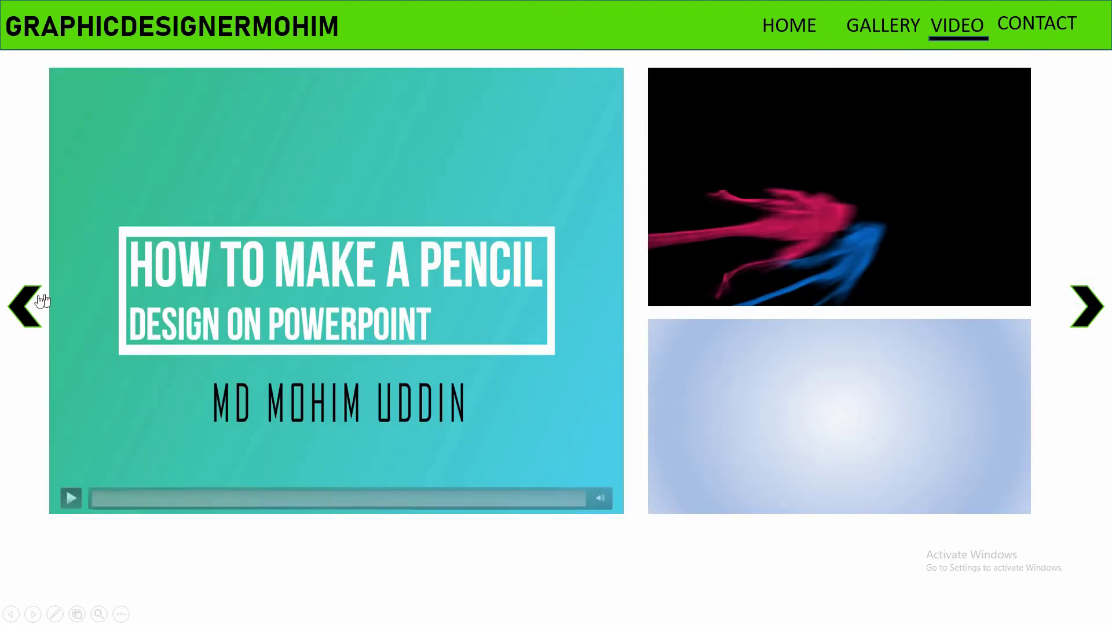
left_click(26, 302)
left_click(28, 302)
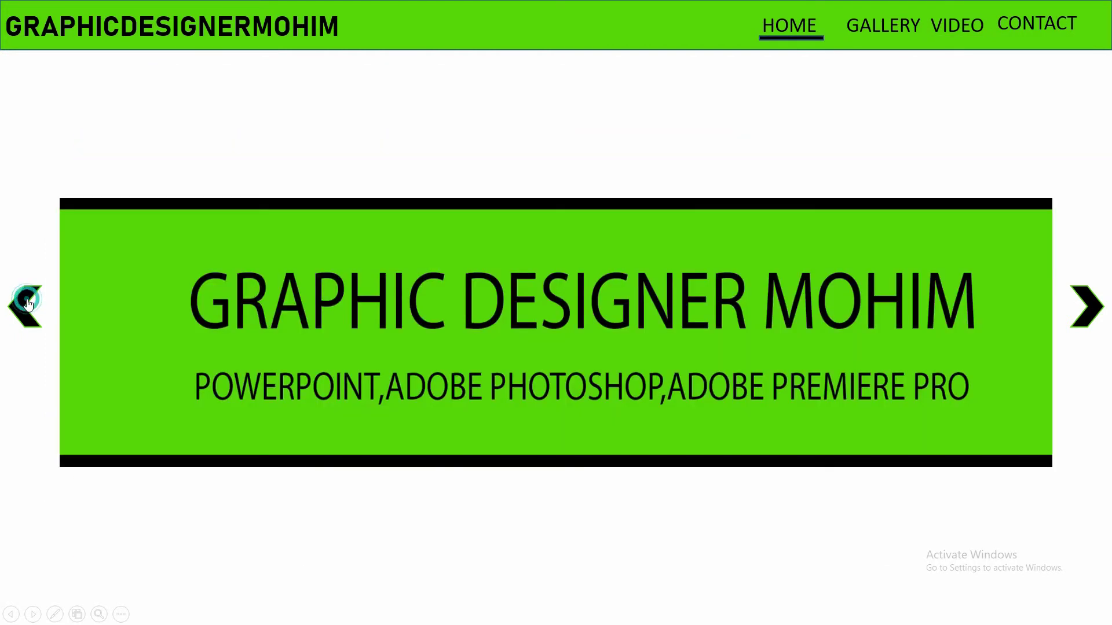
left_click(26, 302)
left_click(1095, 321)
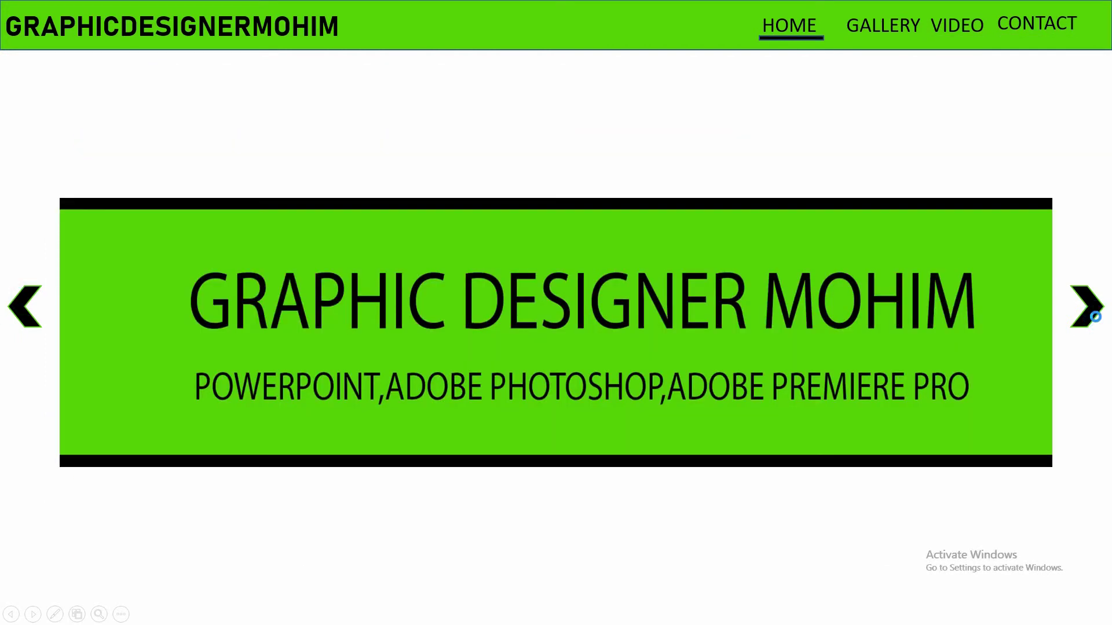
left_click(1095, 317)
left_click(1093, 317)
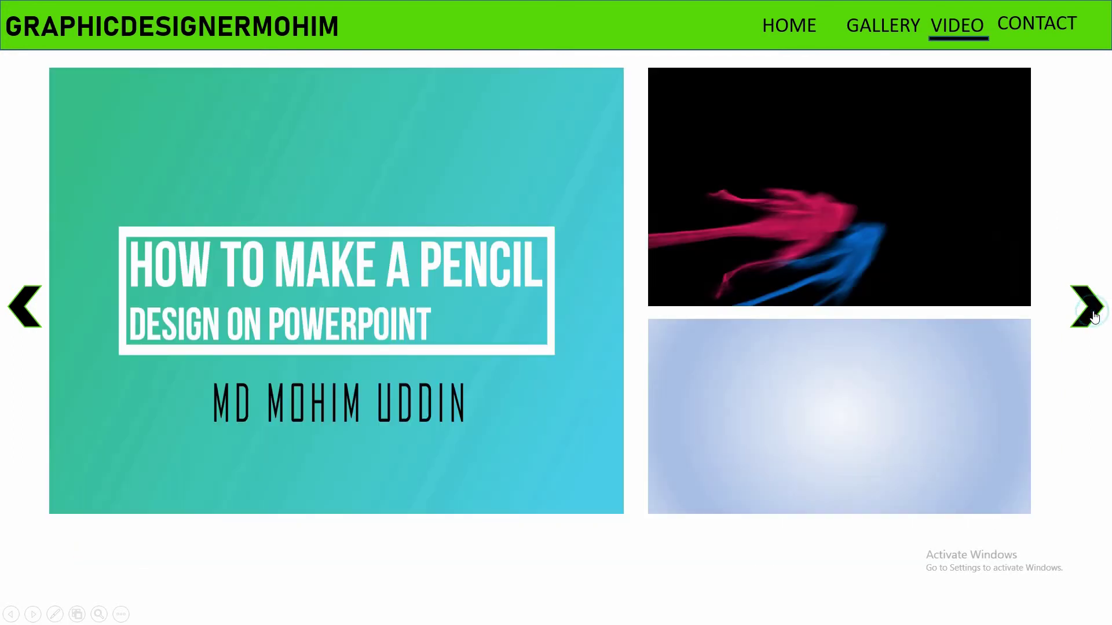
left_click(1094, 317)
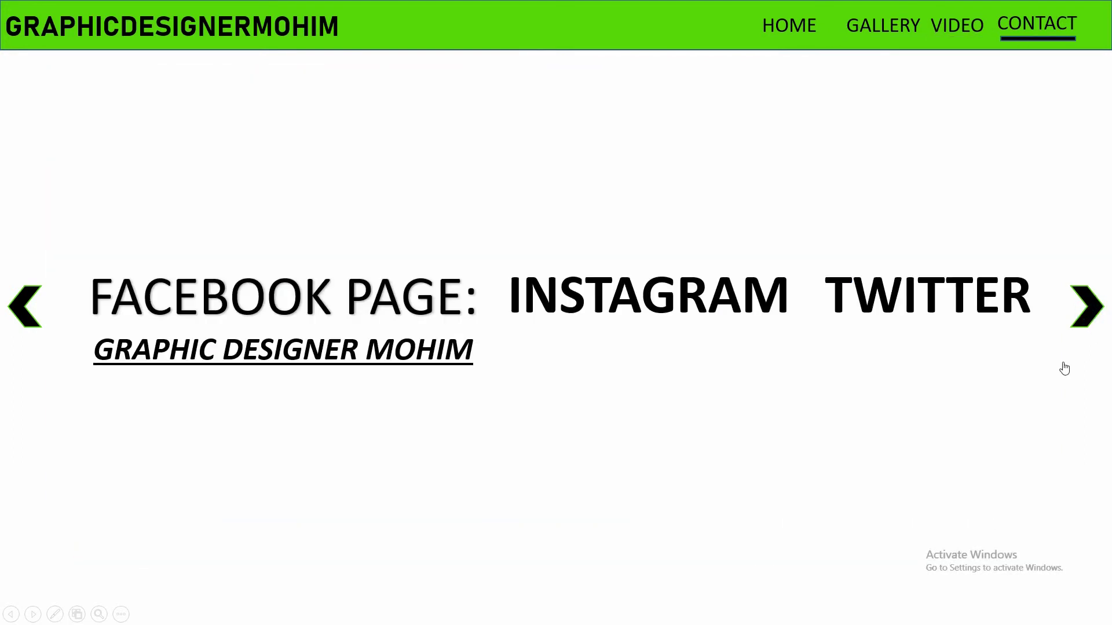
key("Escape")
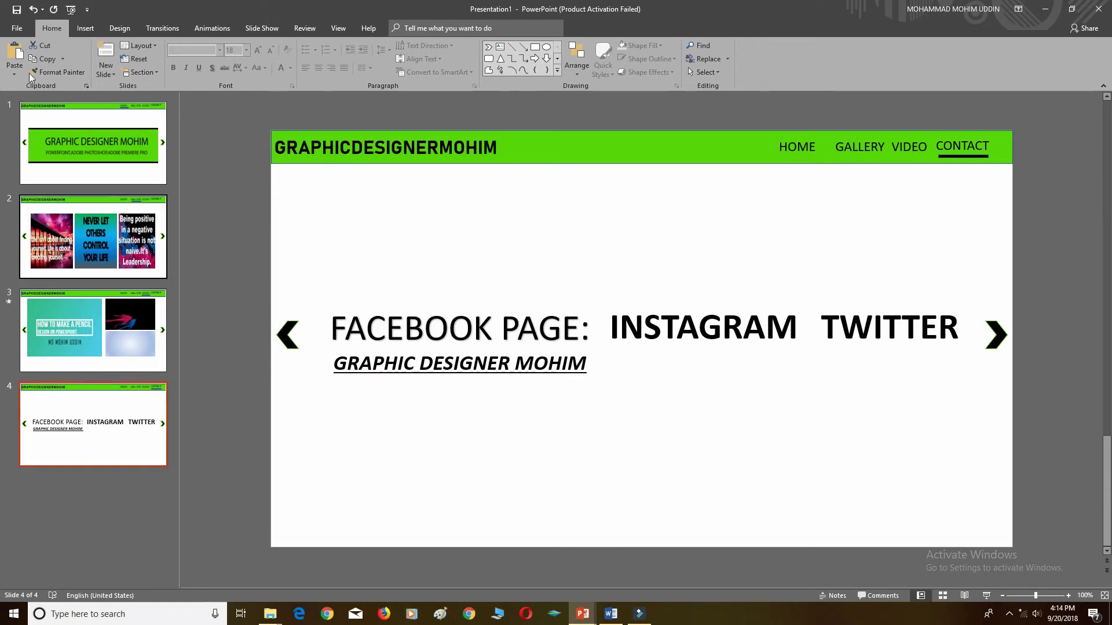
left_click(139, 181)
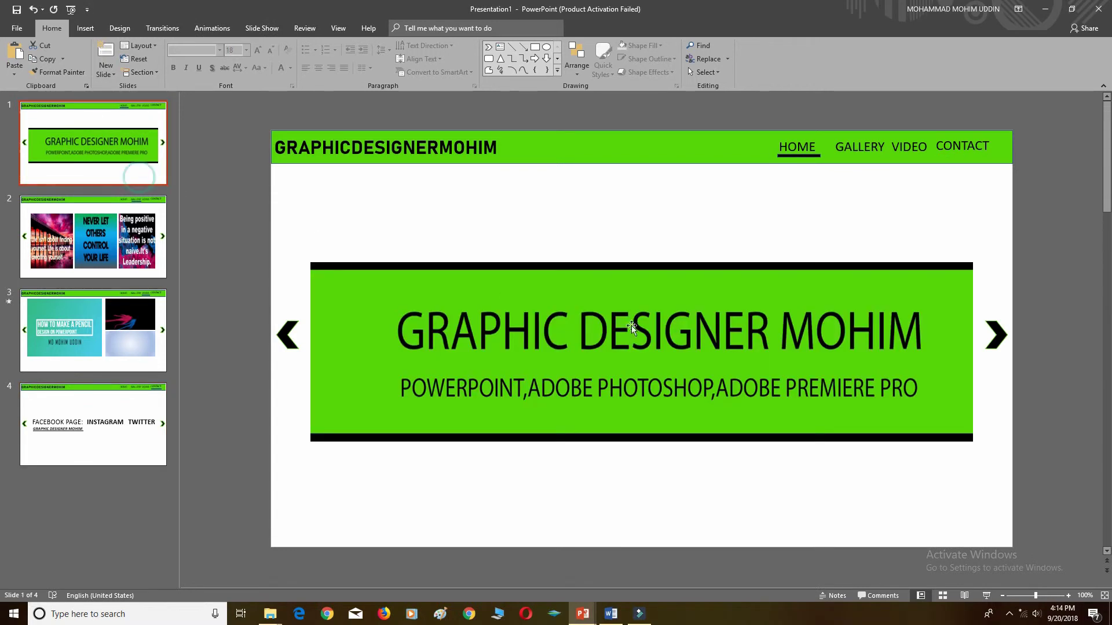
left_click(87, 28)
- Draw a small oval circle below the banner and duplicate it into a row of four
left_click(198, 58)
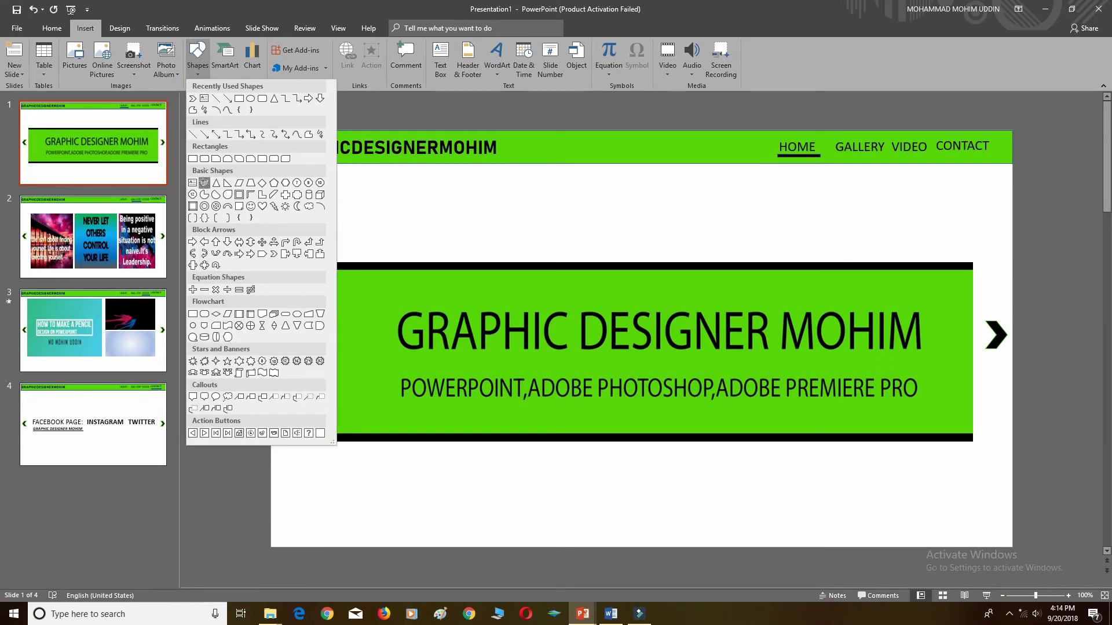
left_click(204, 183)
left_click_drag(566, 499, 591, 529)
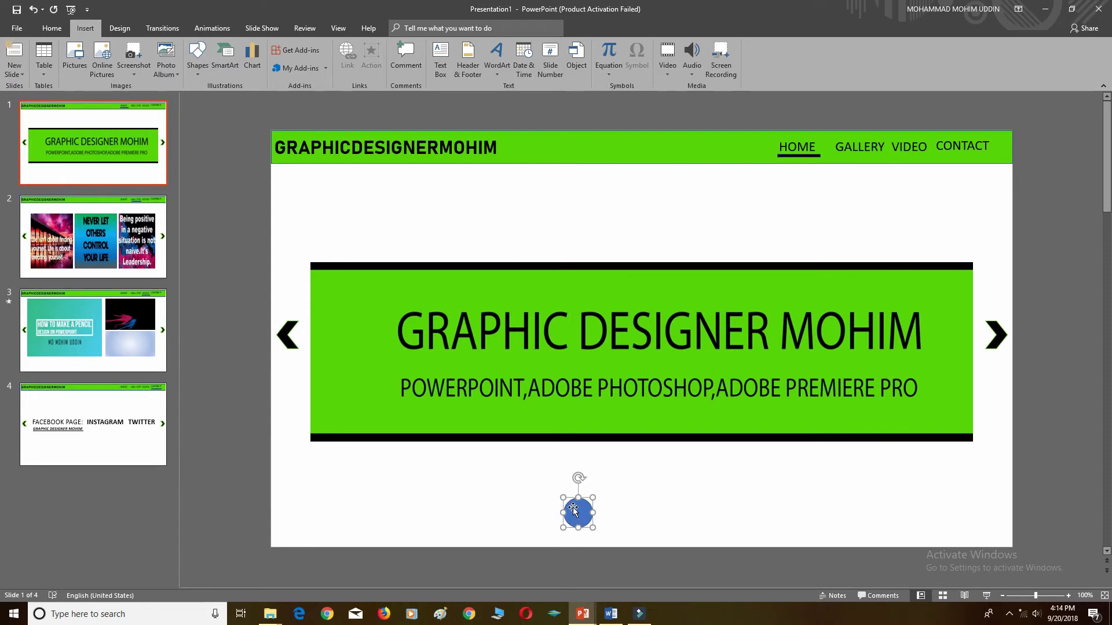
left_click_drag(573, 508, 574, 513)
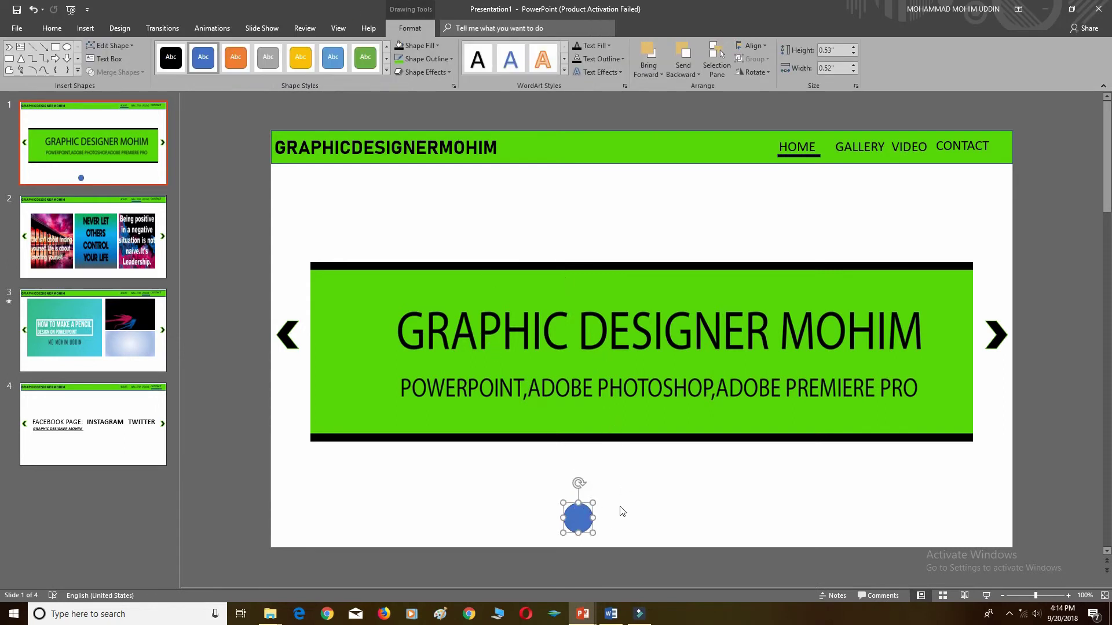
key("ctrl+d")
left_click_drag(596, 519, 699, 510)
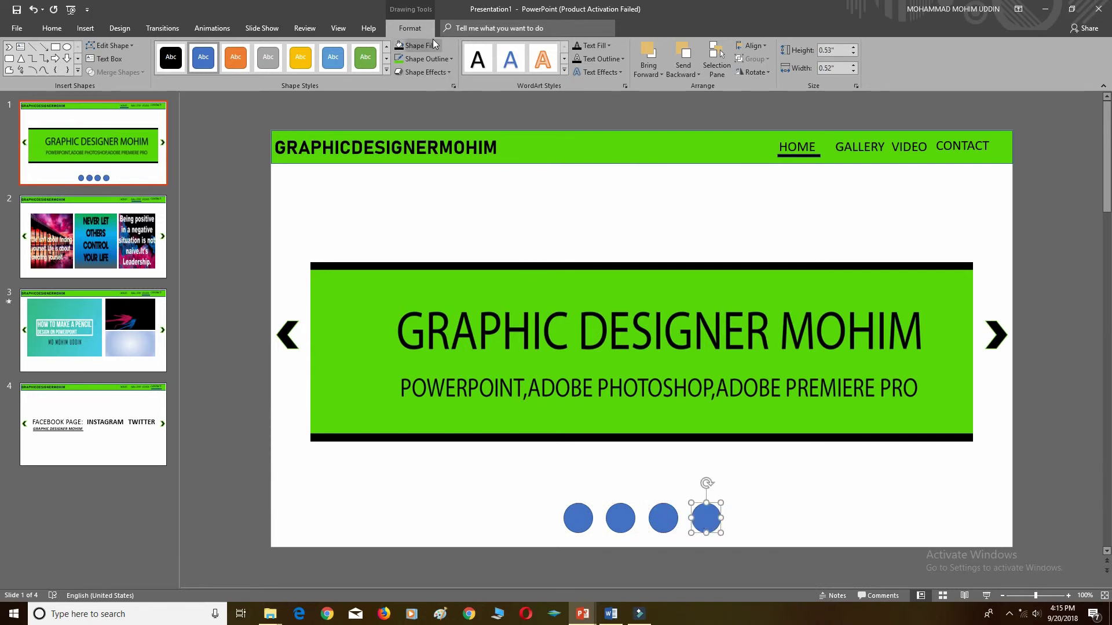
- Set all four circles to No Fill so only their outlines remain
left_click_drag(561, 496, 728, 542)
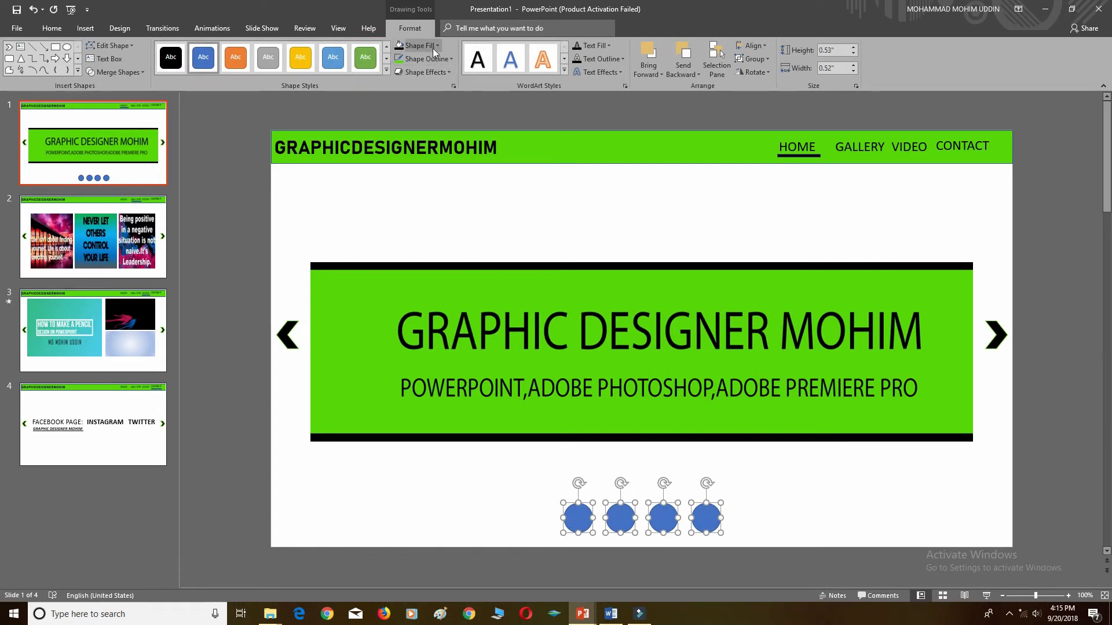
left_click(427, 46)
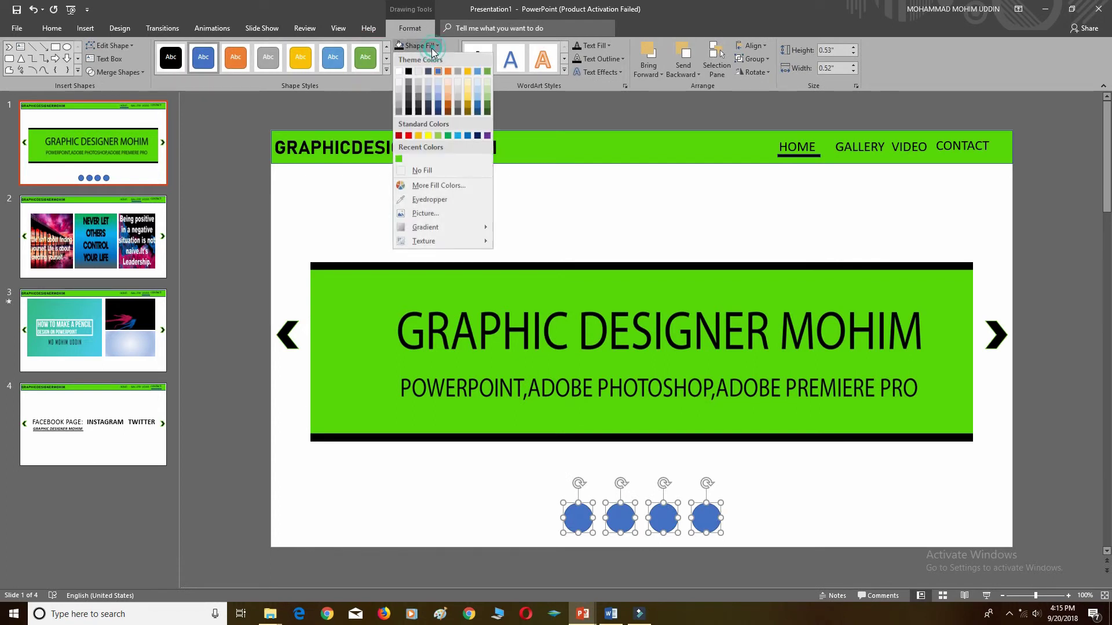
left_click(436, 174)
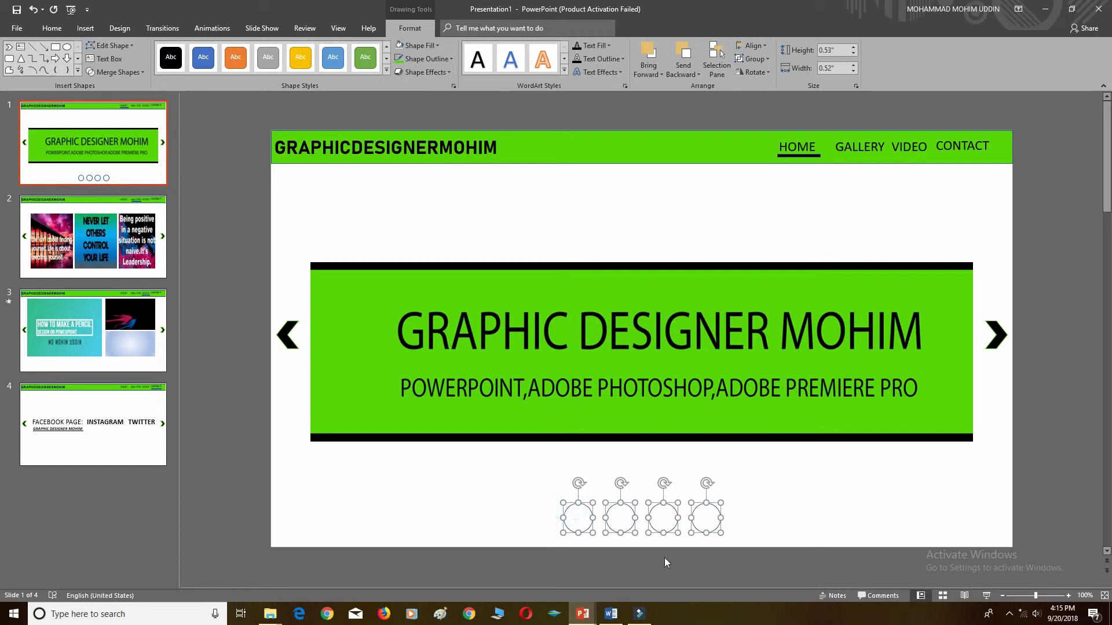
left_click(776, 464)
double_click(560, 513)
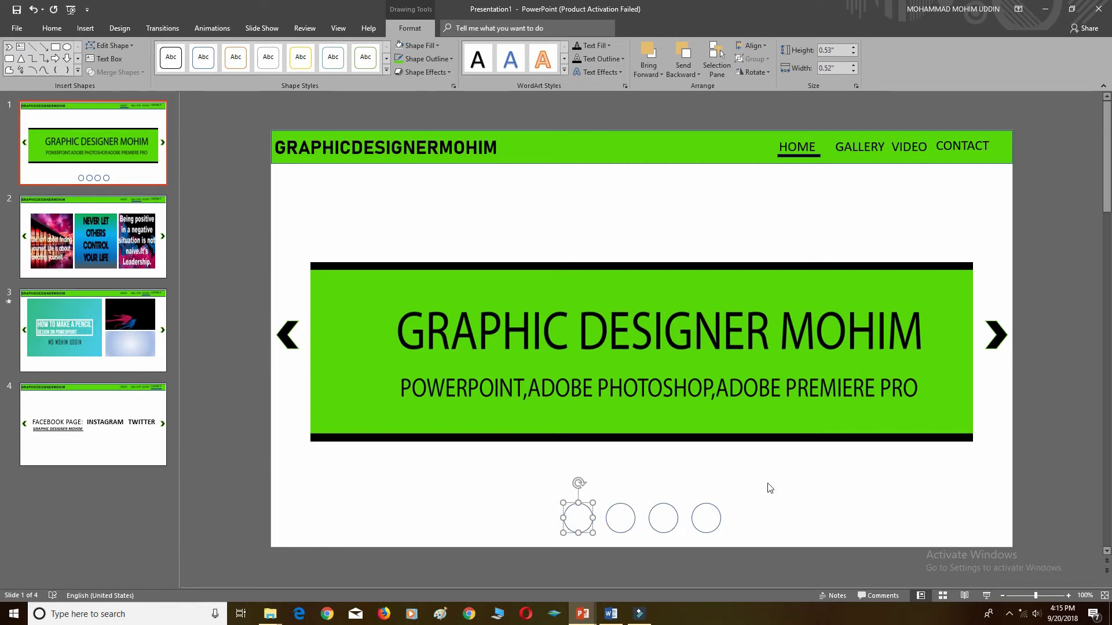
- Hyperlink the first dot to slide 1 and the second dot to slide 2
right_click(572, 509)
left_click(619, 400)
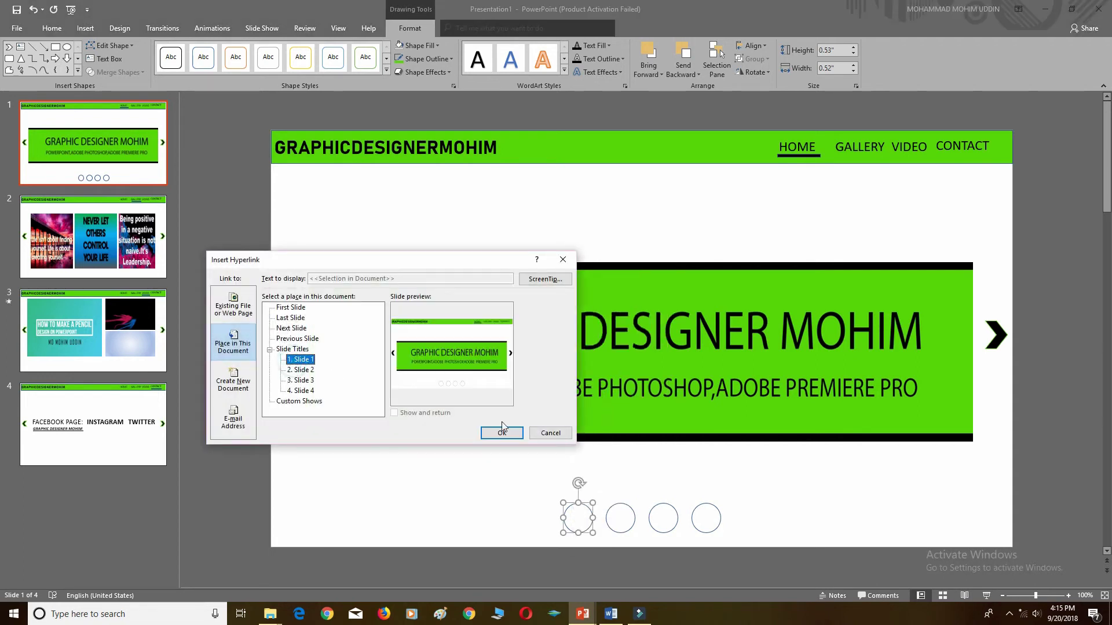
left_click(502, 433)
left_click(618, 517)
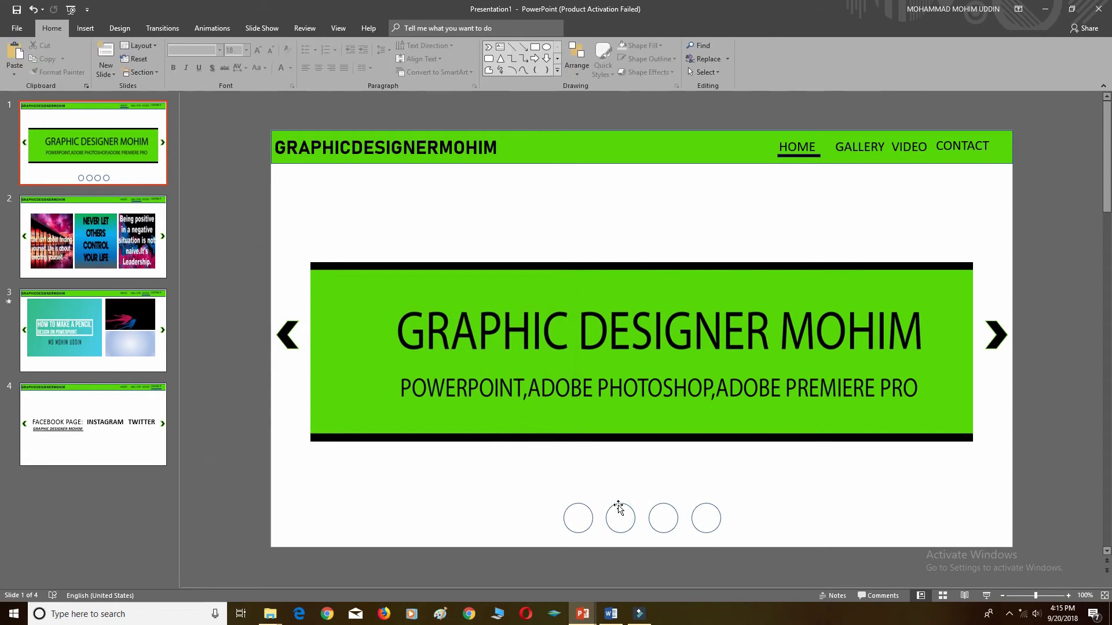
right_click(618, 517)
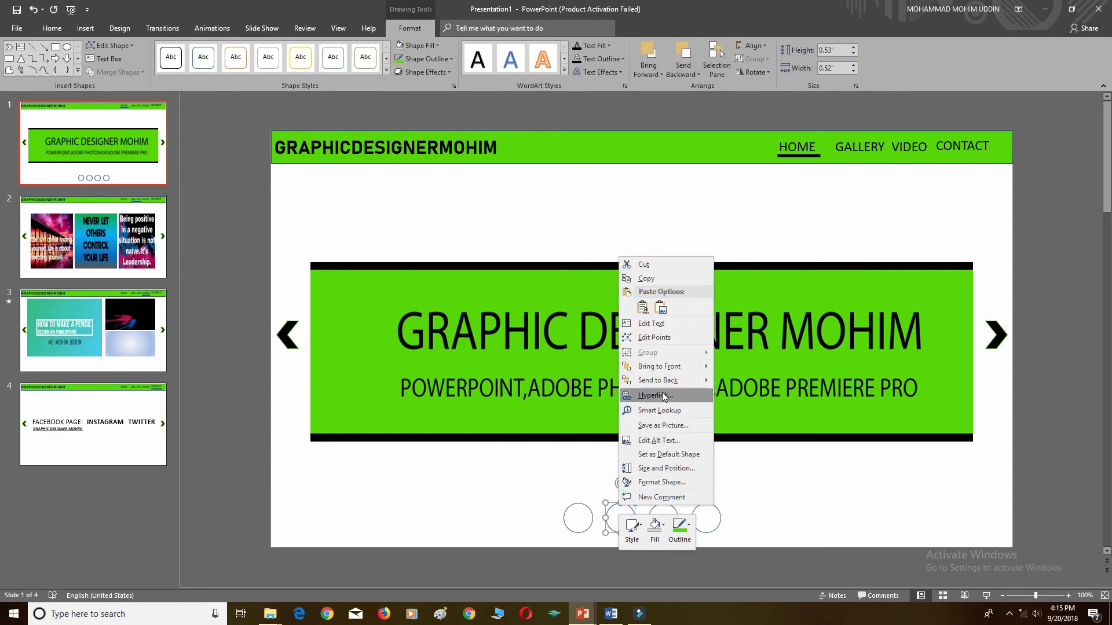
left_click(660, 396)
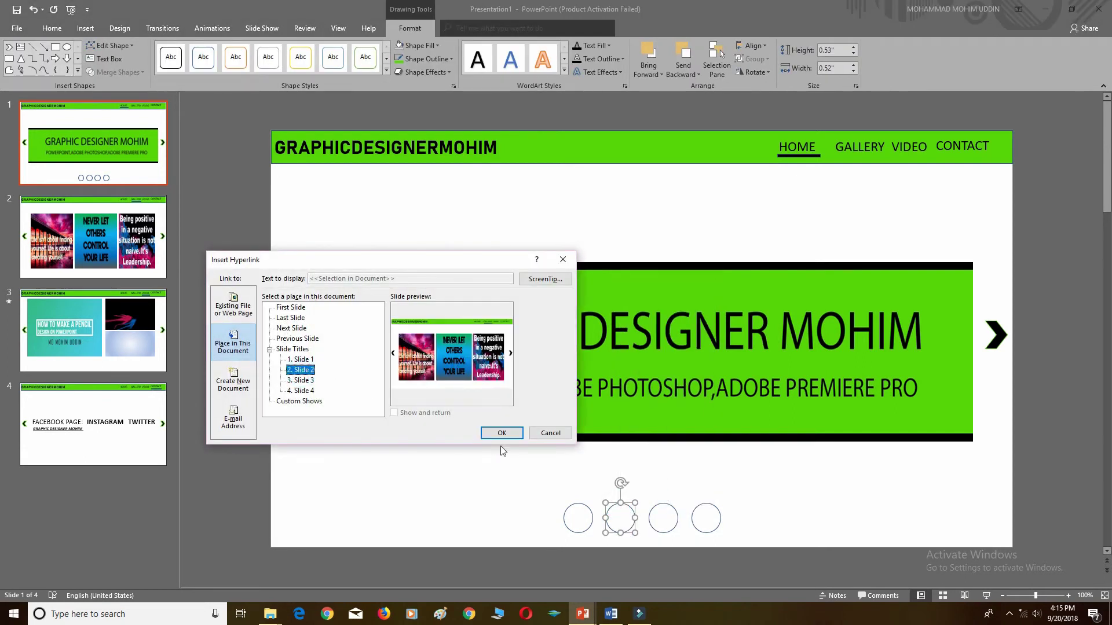
left_click(502, 433)
- Hyperlink the third dot to Slide 3 and the fourth dot to Slide 4
left_click(663, 506)
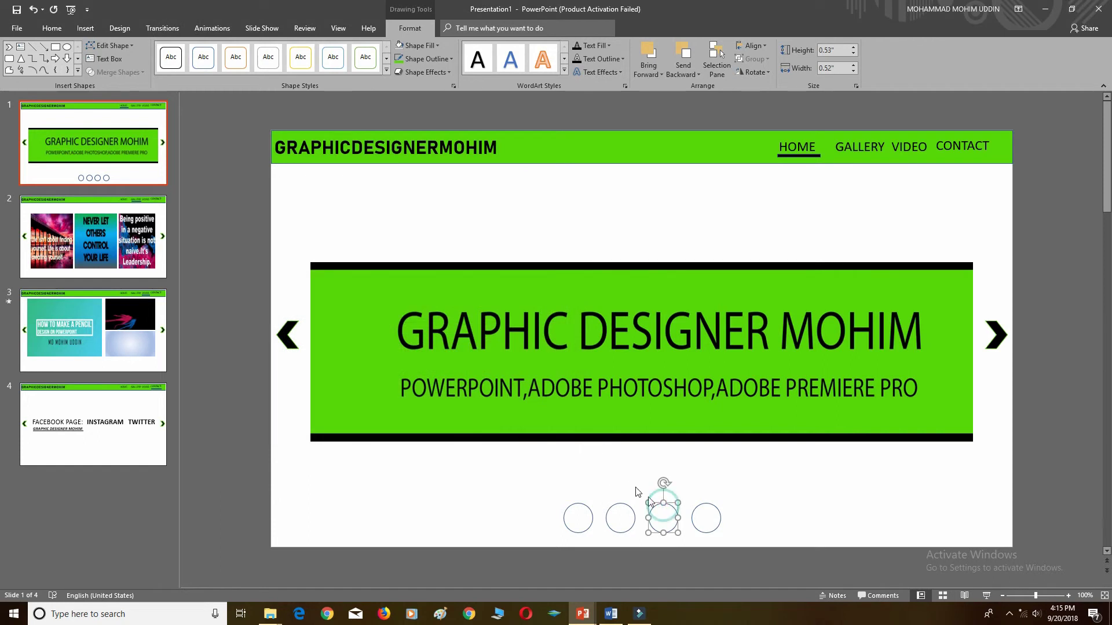
right_click(652, 509)
left_click(652, 510)
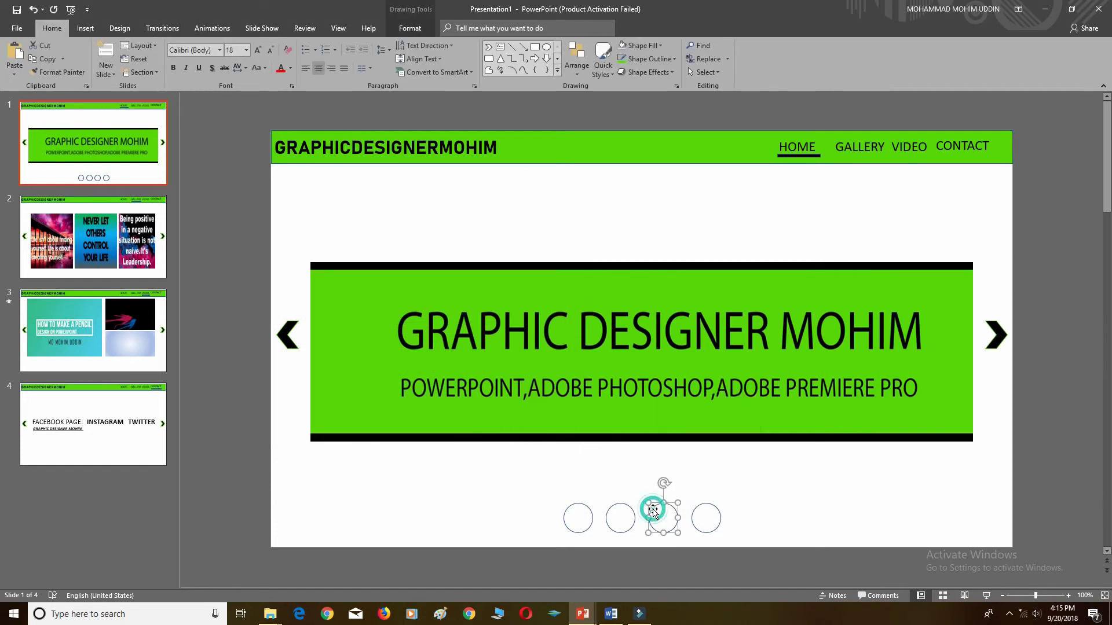
right_click(653, 509)
left_click(698, 399)
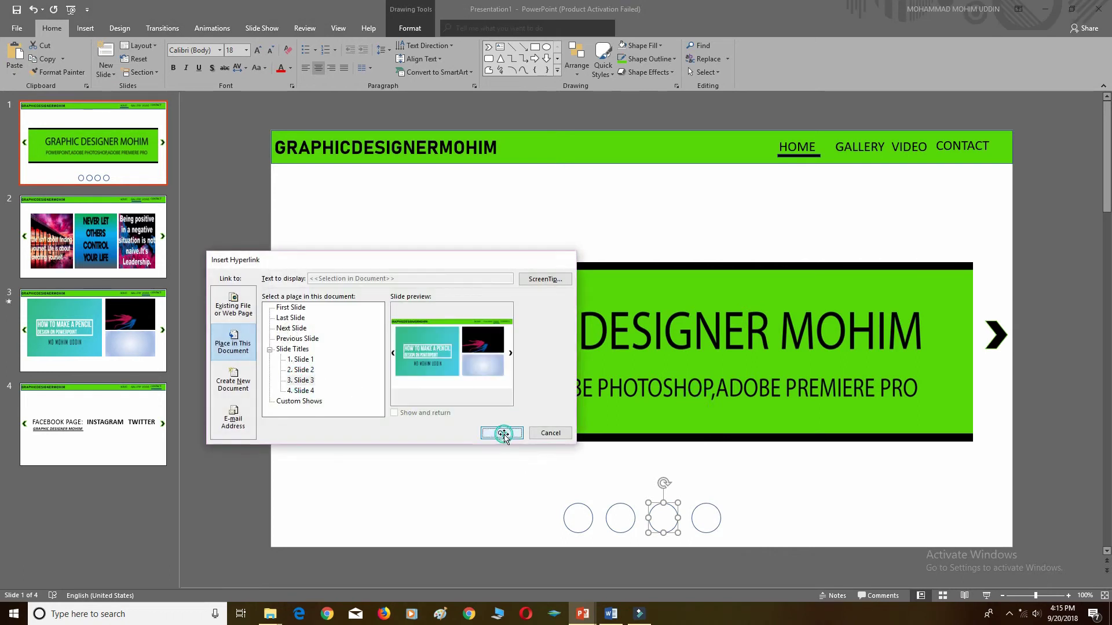
left_click(502, 433)
left_click(706, 531)
right_click(706, 531)
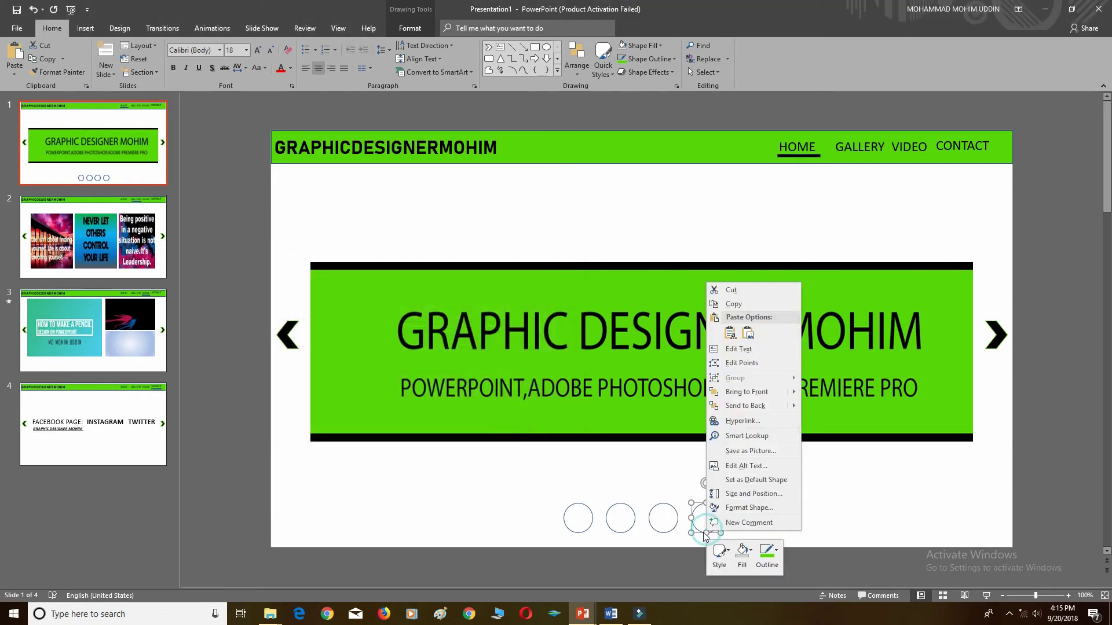
left_click(755, 422)
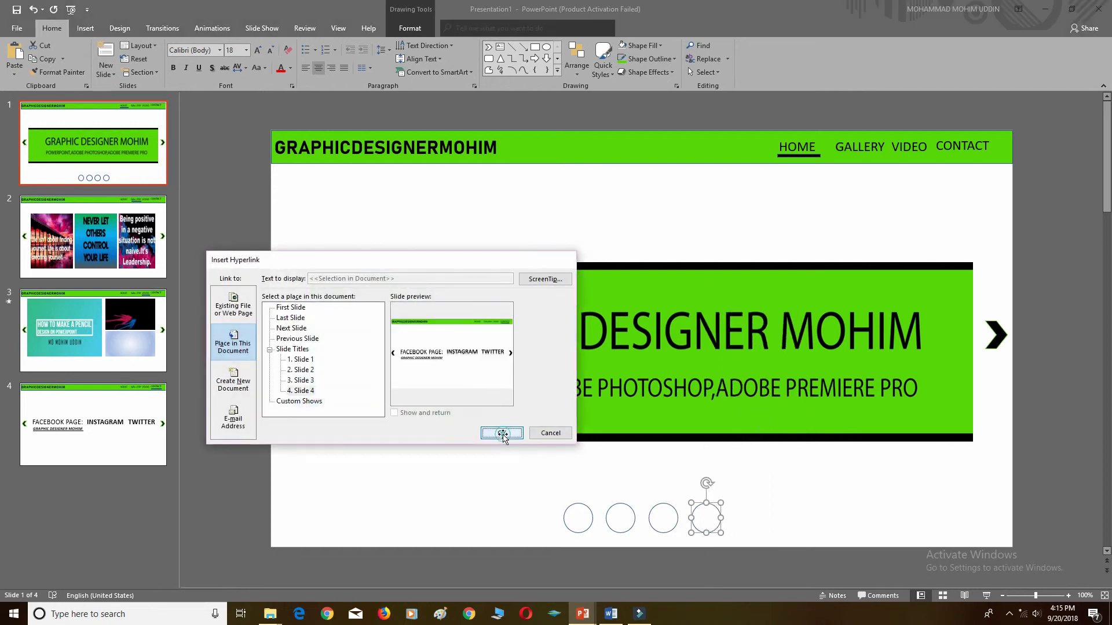
left_click(501, 434)
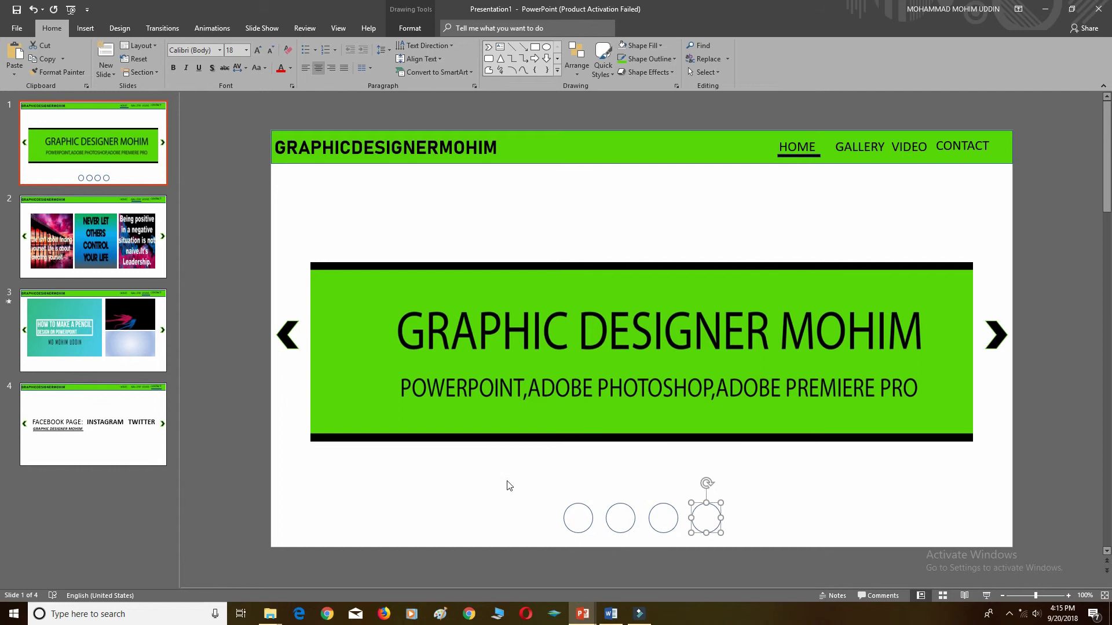
- Paste the four linked dots onto slides 2, 3 and 4, nudging slide 2's copy lower
left_click_drag(549, 483, 776, 550)
left_click(130, 277)
left_click(296, 509)
key("ctrl+v")
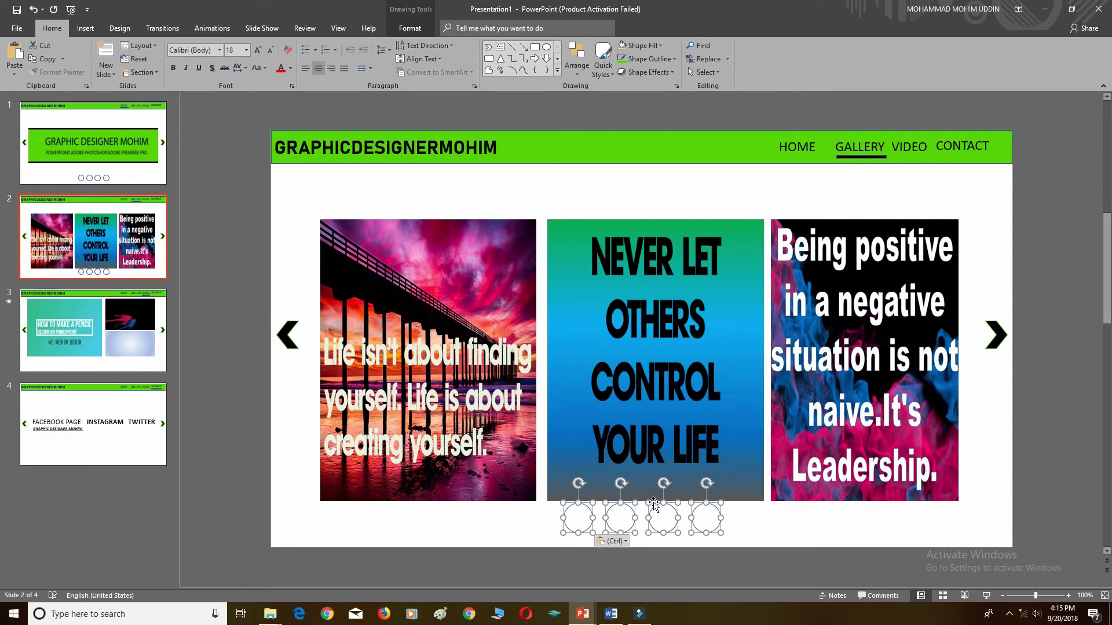
left_click_drag(653, 502, 653, 510)
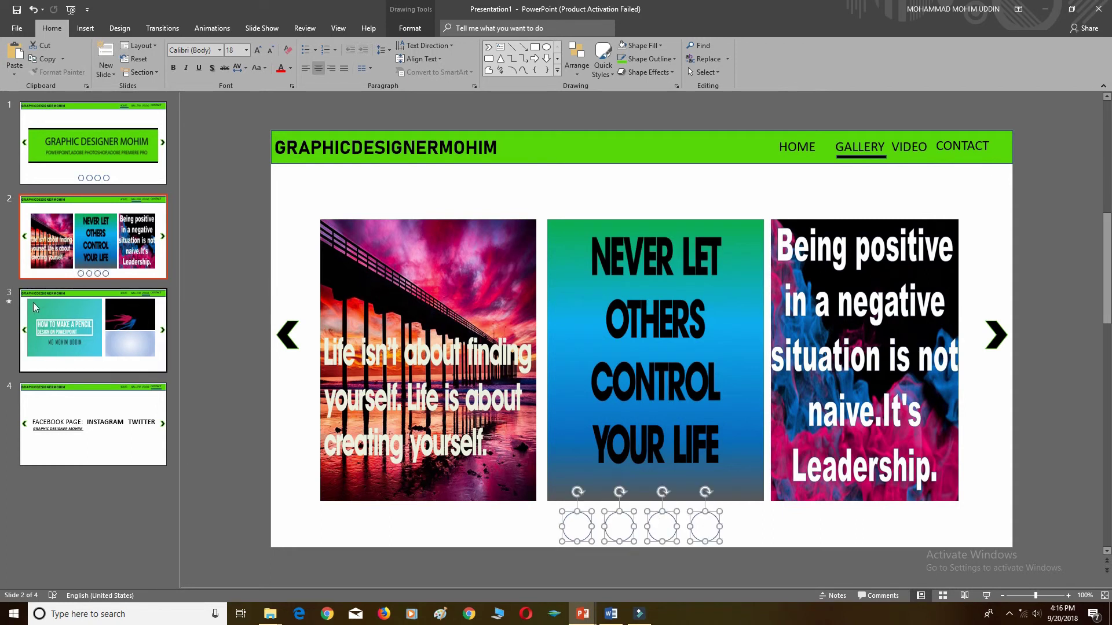
scroll(215, 345, "down", 1)
key("ctrl+v")
scroll(121, 486, "down", 1)
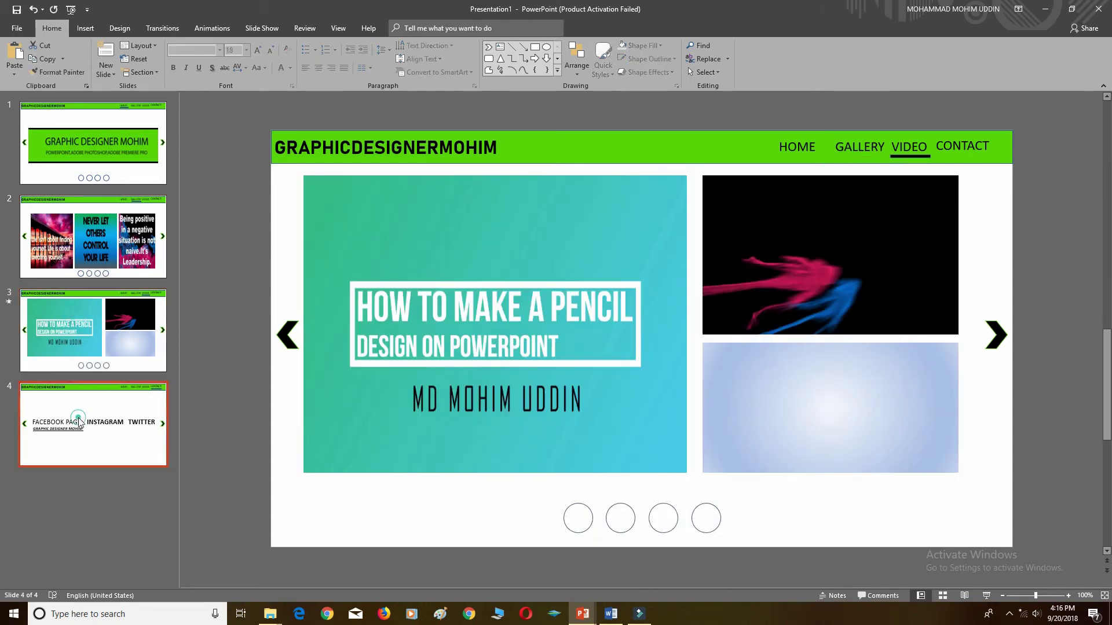
key("ctrl+v")
left_click(97, 174)
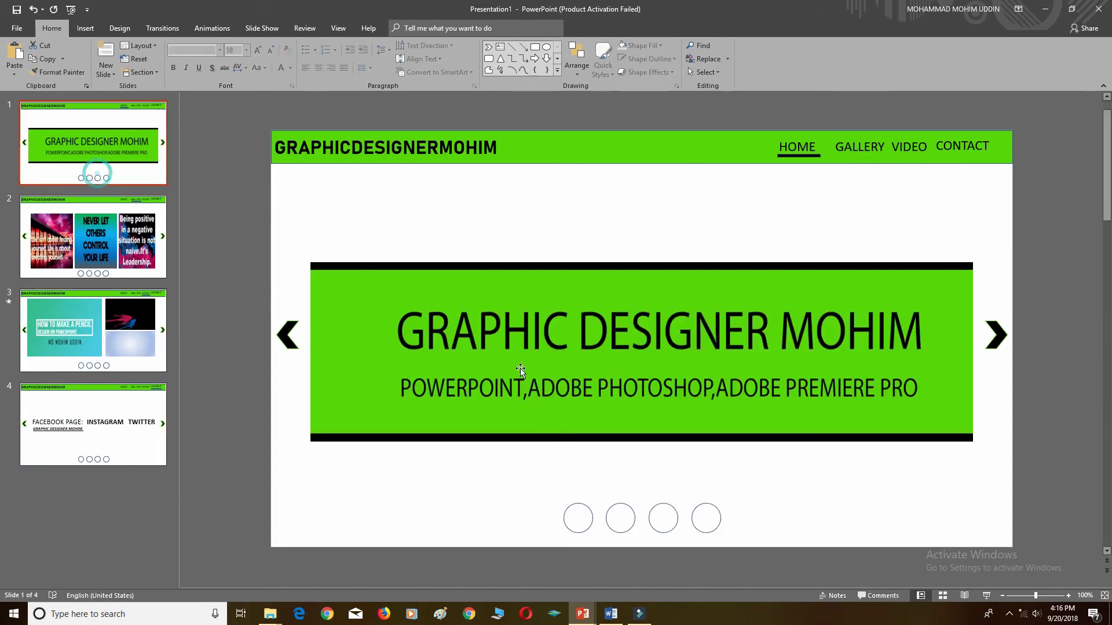
left_click(576, 512)
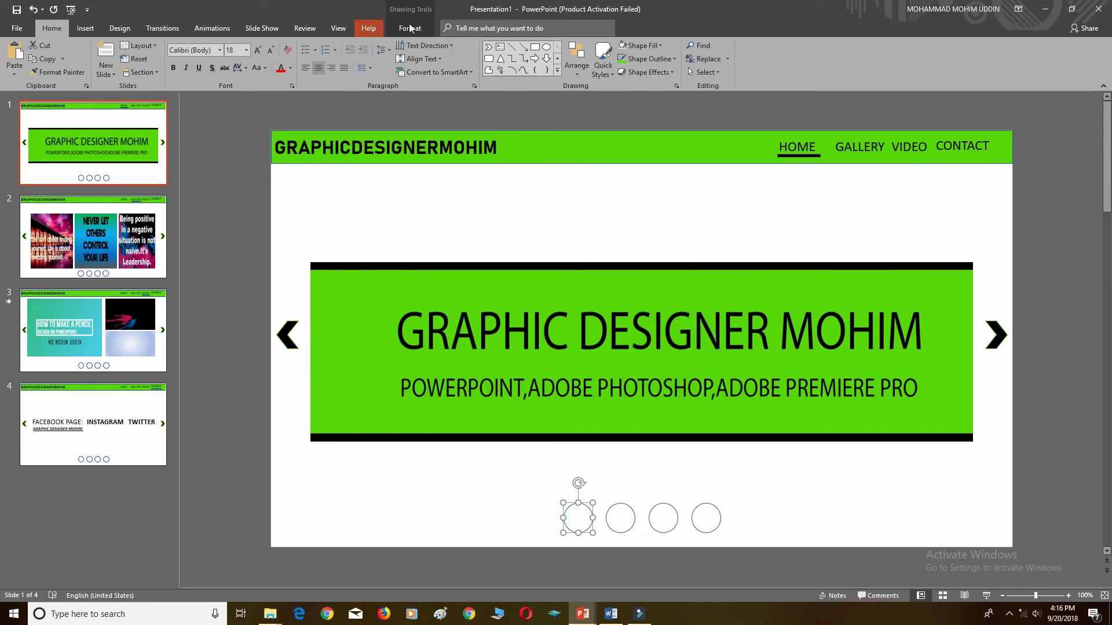
- Fill the first dot green on slide 1 and the second dot green on slide 2
left_click(410, 28)
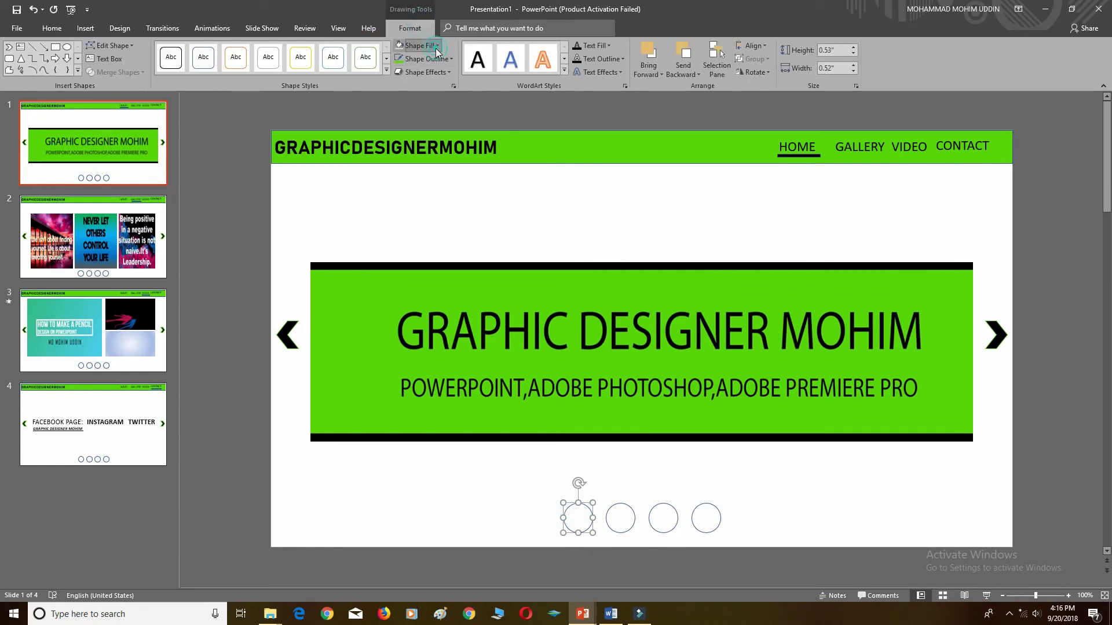
left_click(436, 48)
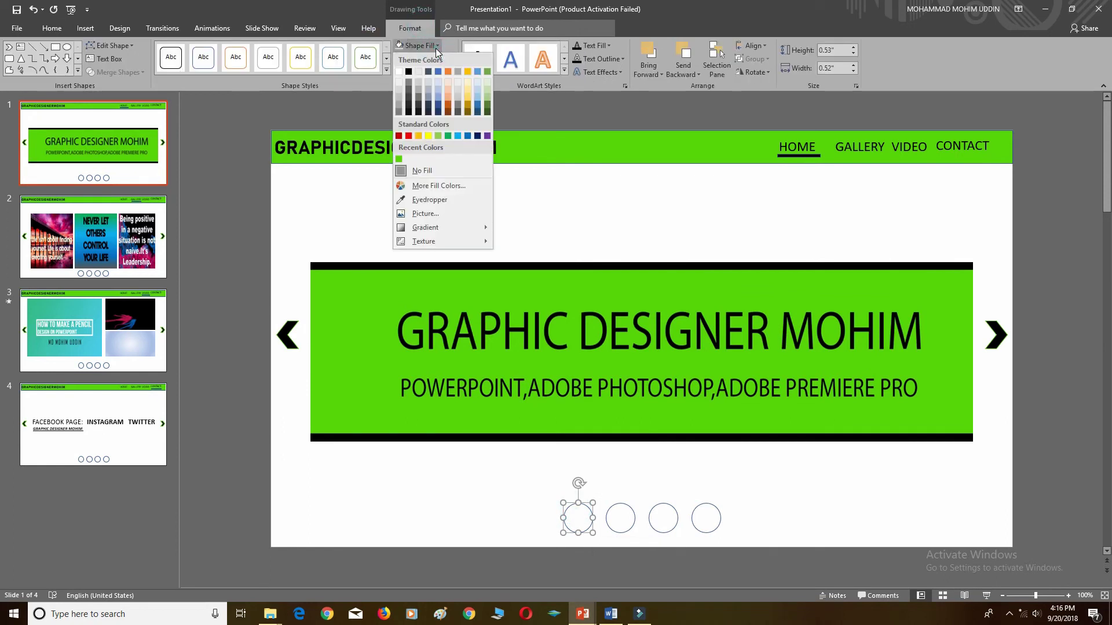
left_click(399, 159)
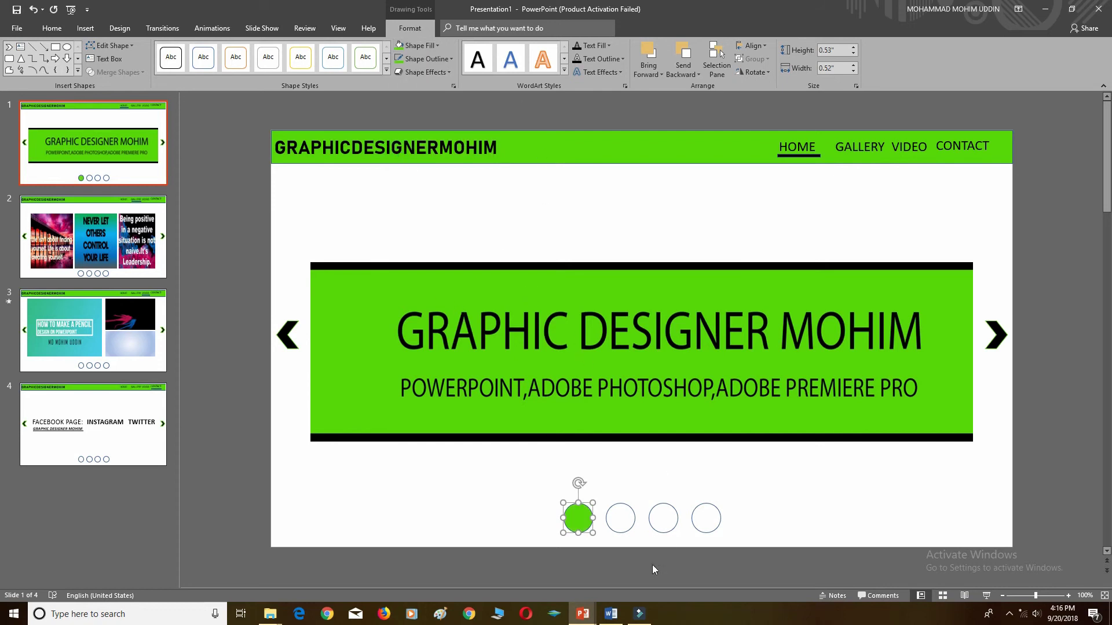
left_click(105, 243)
left_click(619, 527)
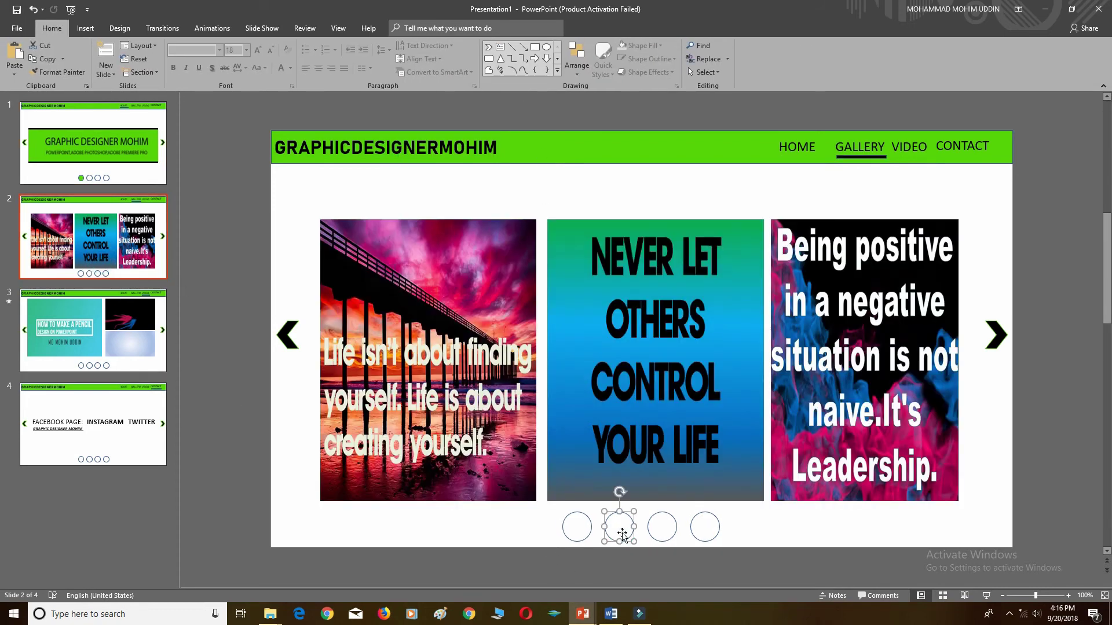
left_click(412, 29)
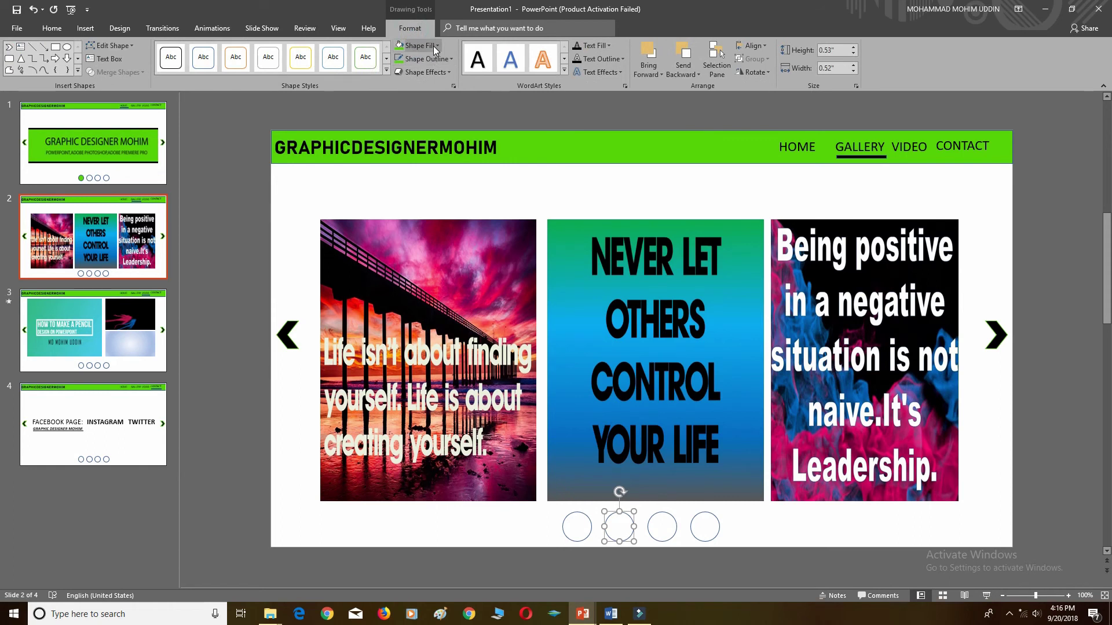
left_click(401, 48)
- Fill the third dot green on slide 3 and the fourth on slide 4, then return to slide 1
left_click(158, 295)
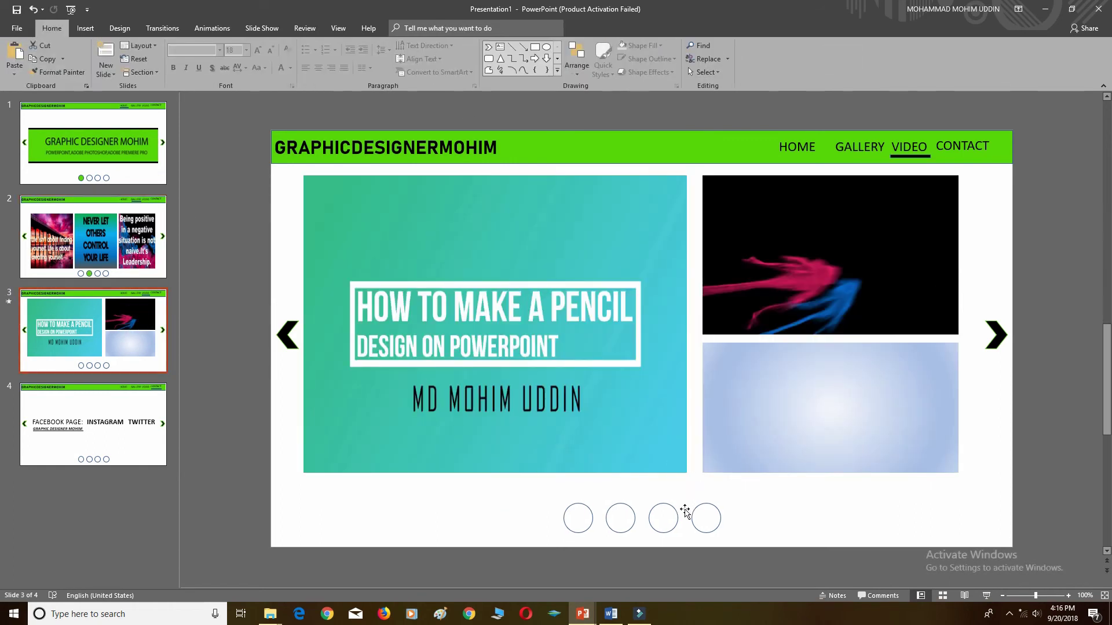
left_click(664, 515)
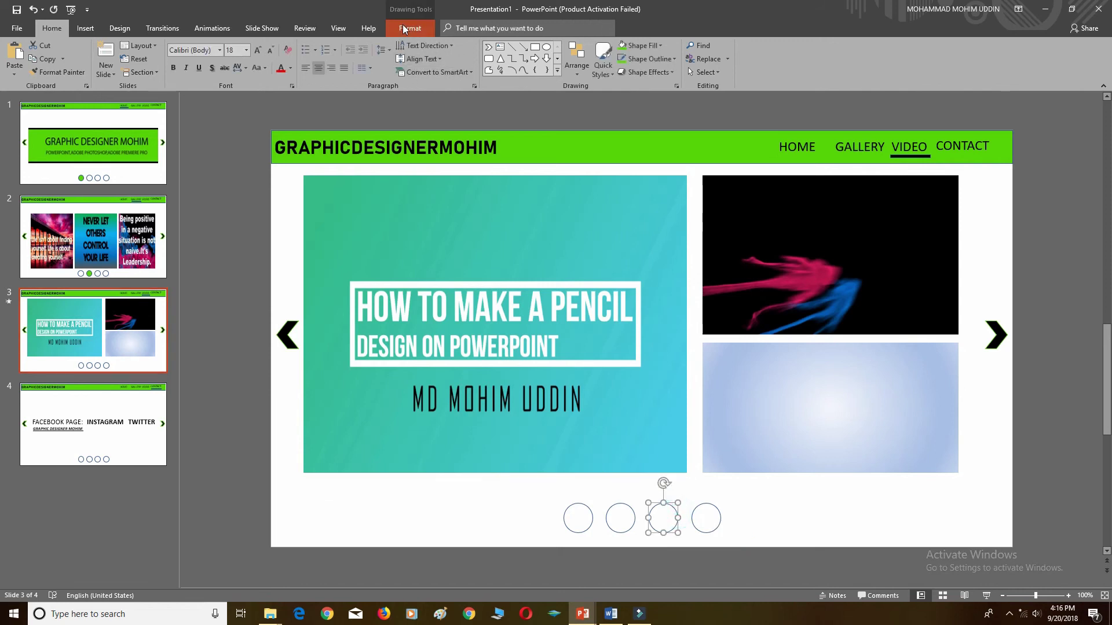
left_click(403, 29)
left_click(399, 49)
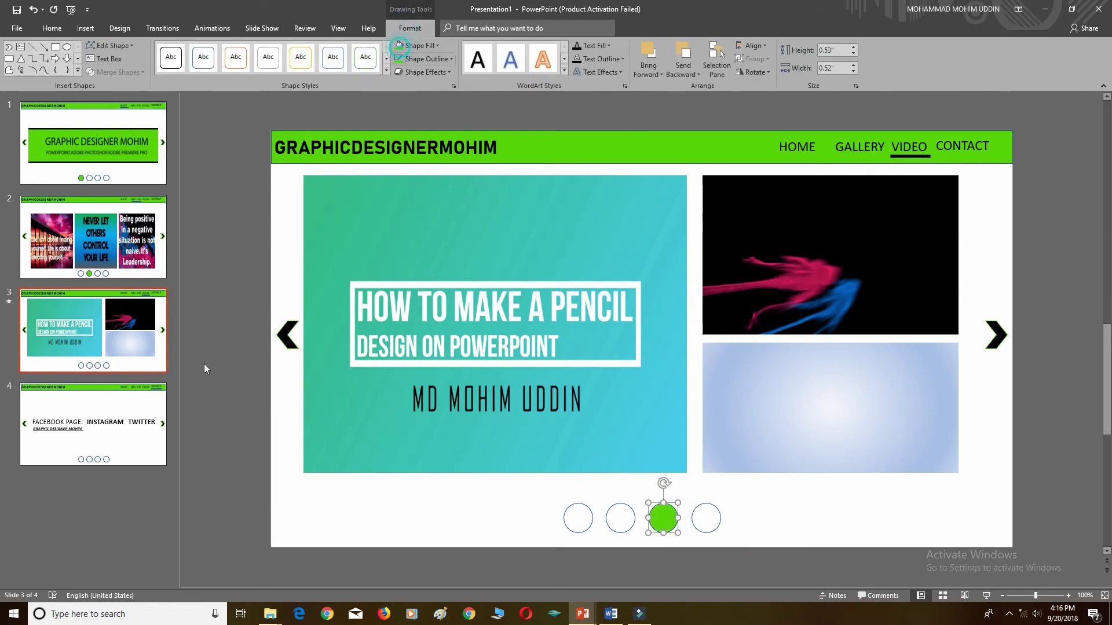
left_click(124, 423)
left_click(711, 523)
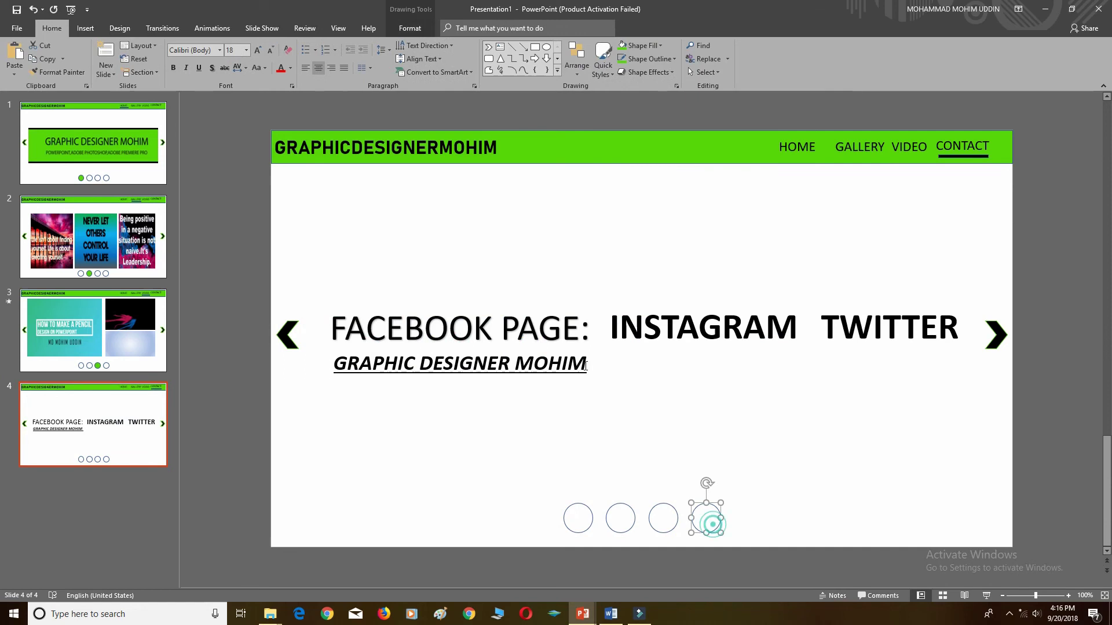
left_click(411, 28)
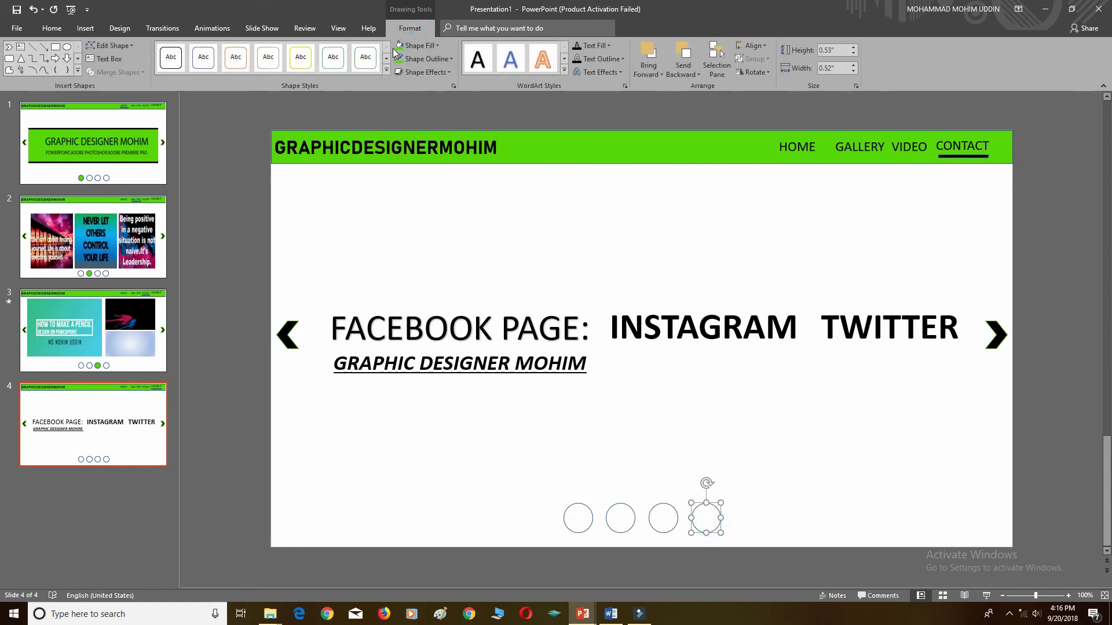
left_click(398, 49)
left_click(92, 145)
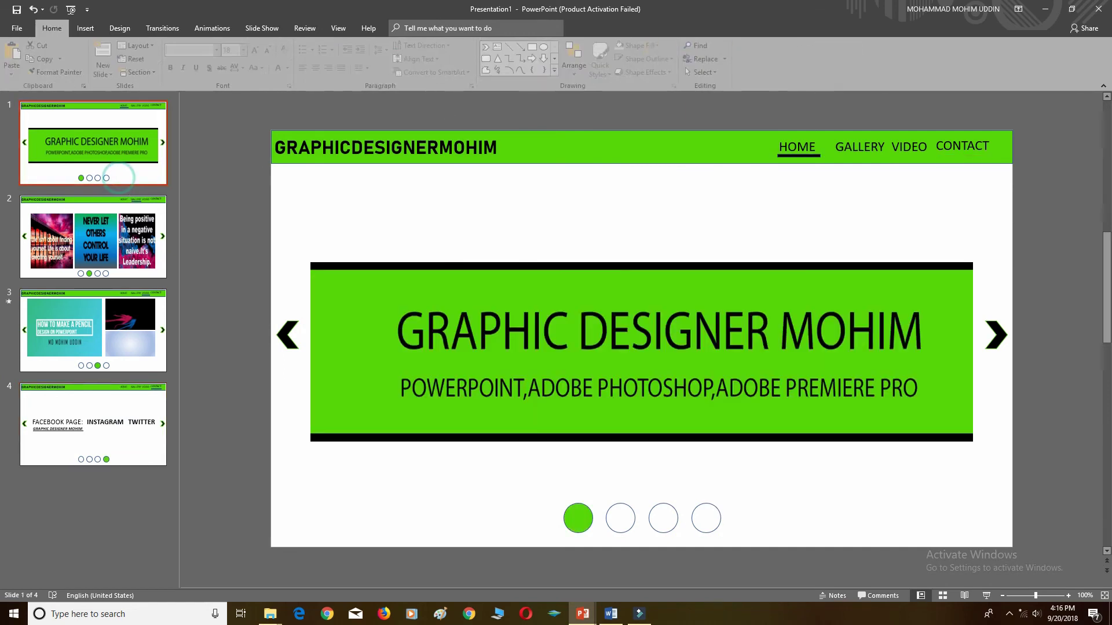
- Run the slide show and use the dots and nav links to jump between gallery, video, contact and home
left_click(986, 596)
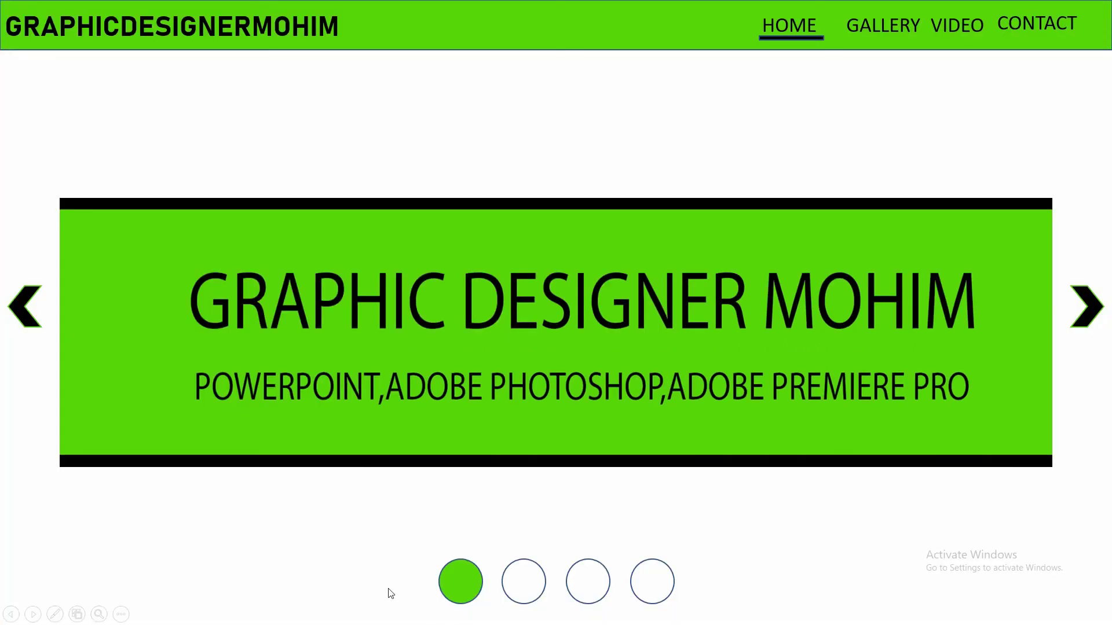
left_click(531, 591)
left_click(582, 604)
left_click(651, 601)
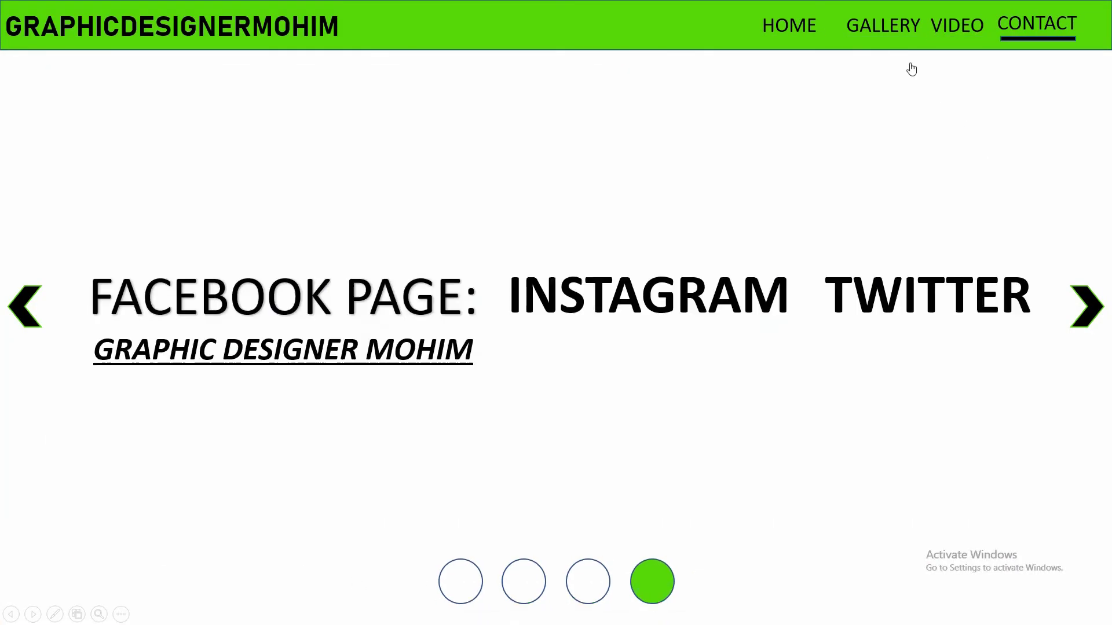
left_click(791, 26)
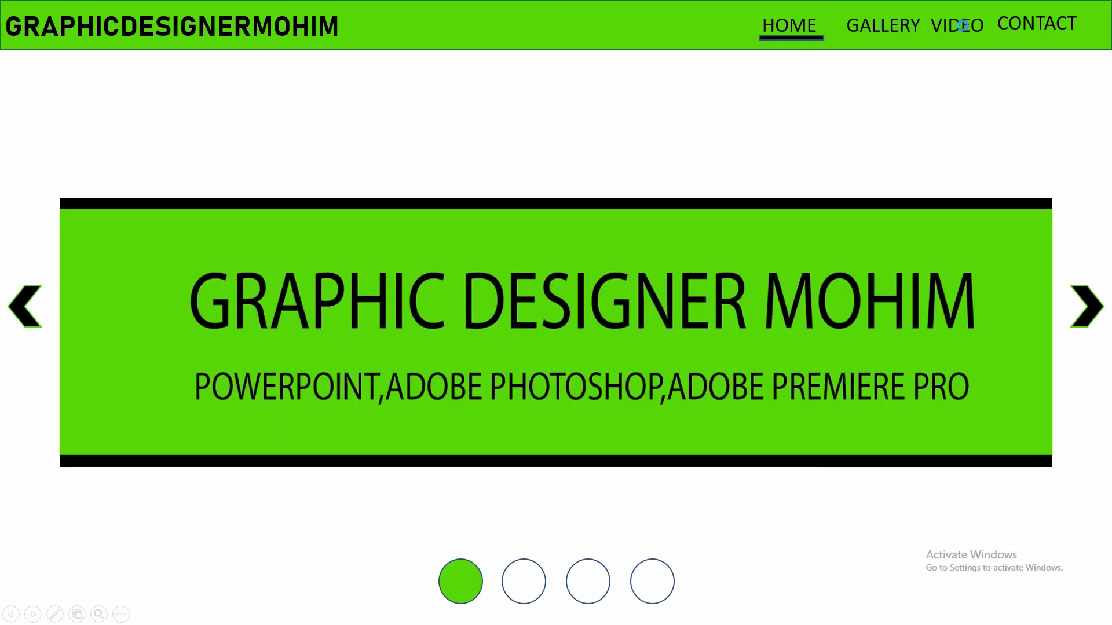
left_click(962, 25)
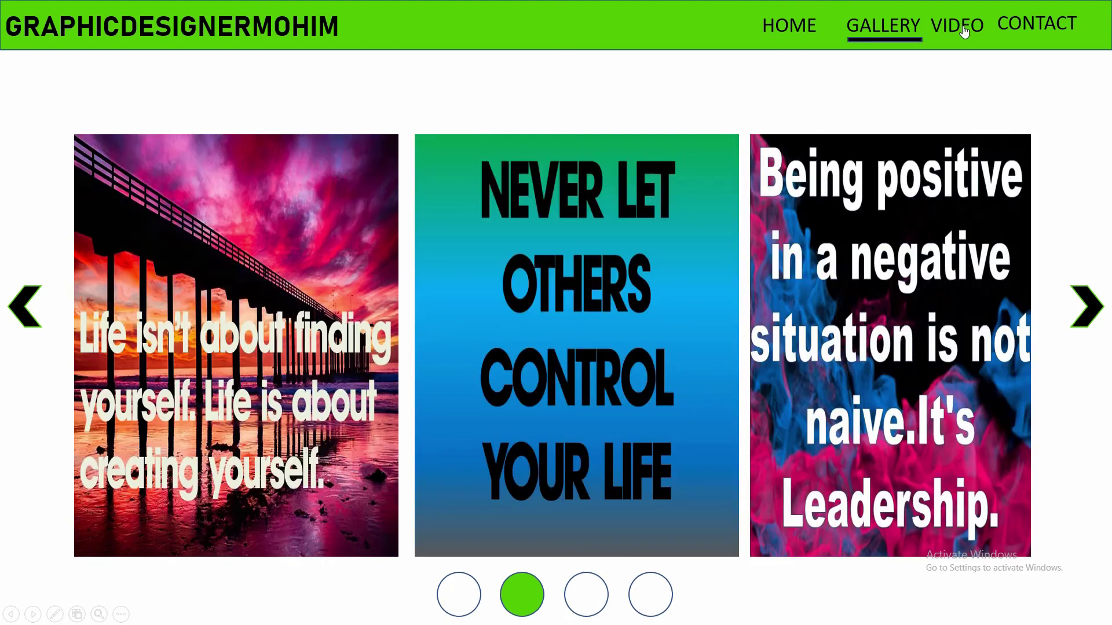
left_click(1035, 24)
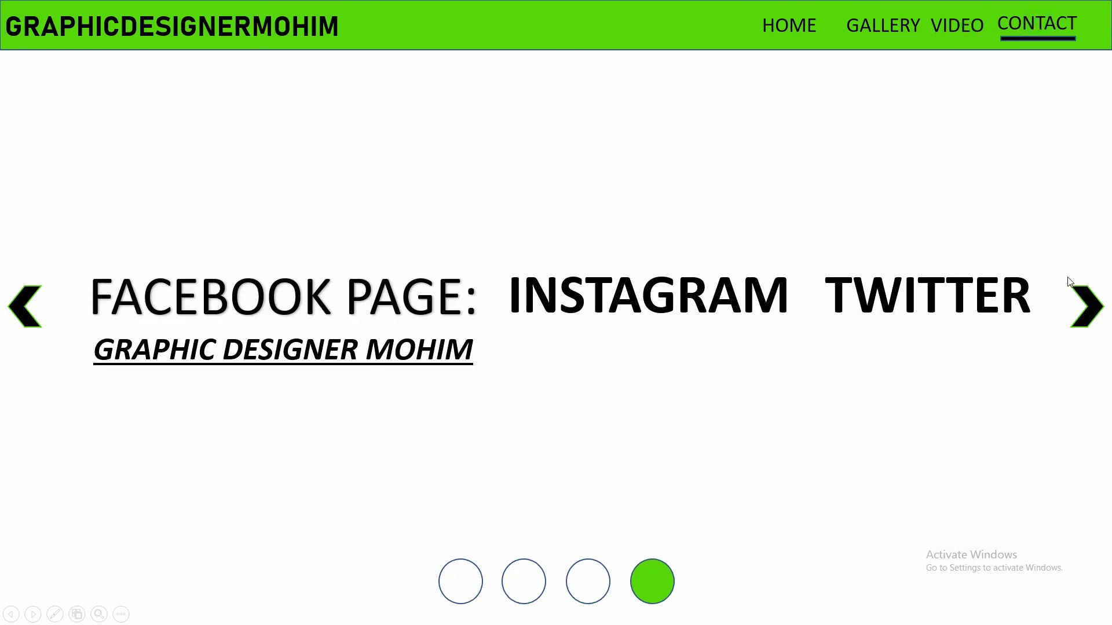
left_click(1082, 318)
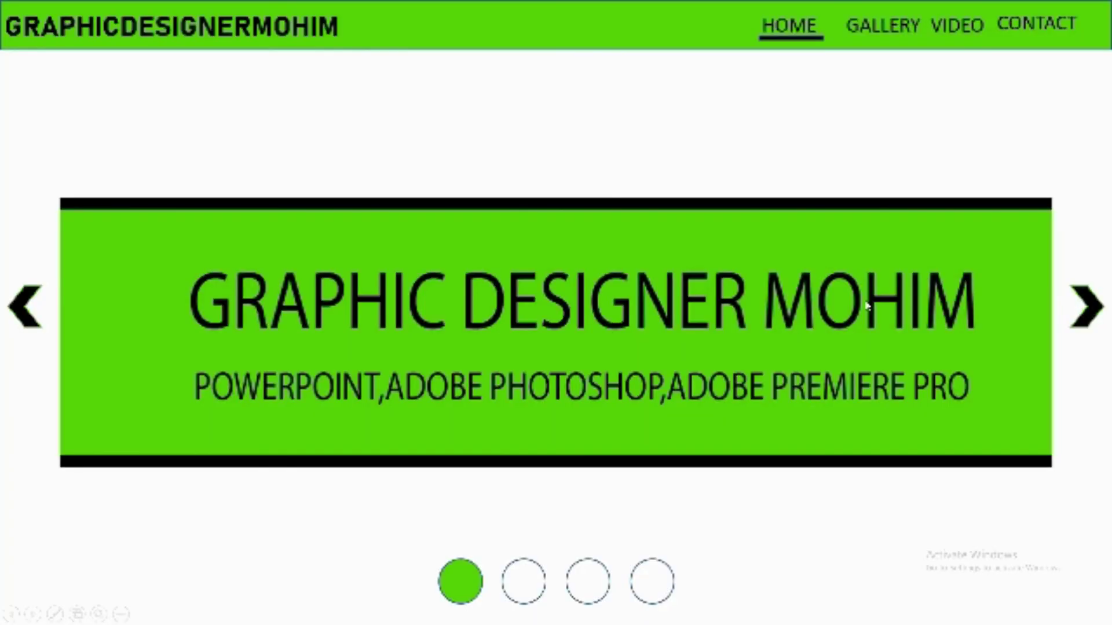